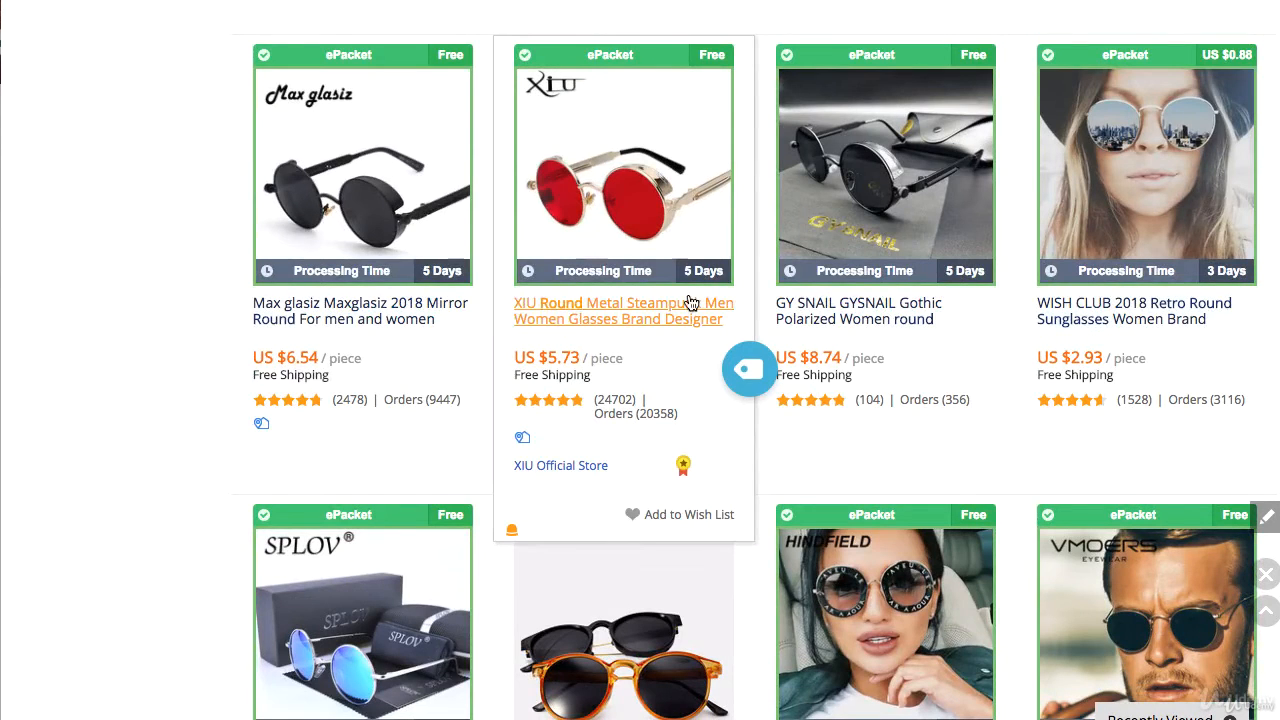
Step: Open the XIU round metal steampunk sunglasses listing and check its original and discount prices
left_click(629, 312)
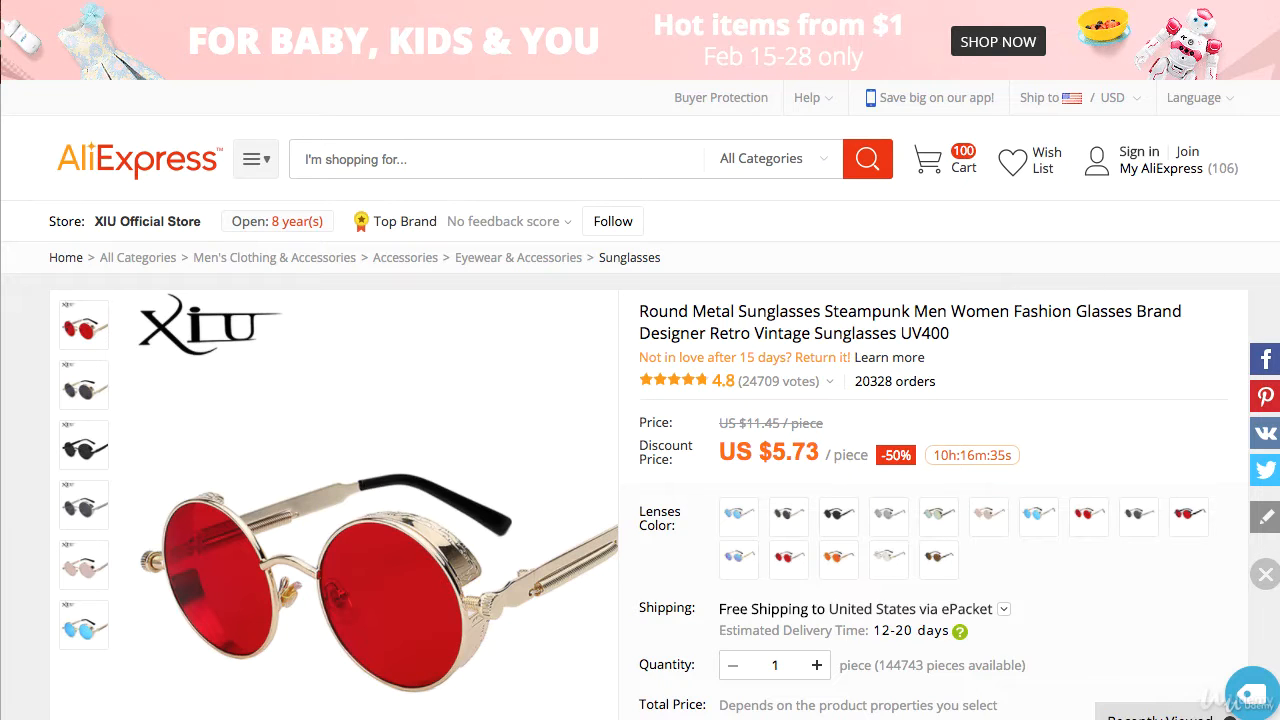
scroll(912, 125, "down", 3)
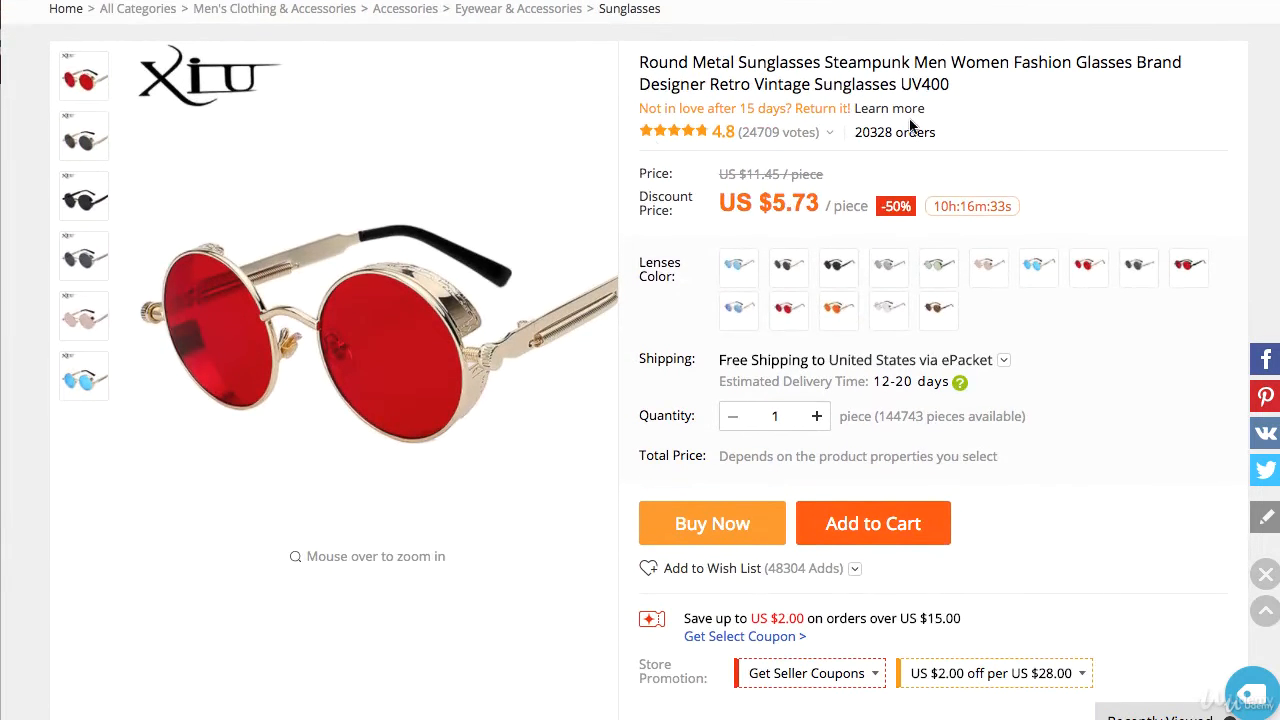
mouse_move(763, 148)
left_click_drag(817, 198, 736, 178)
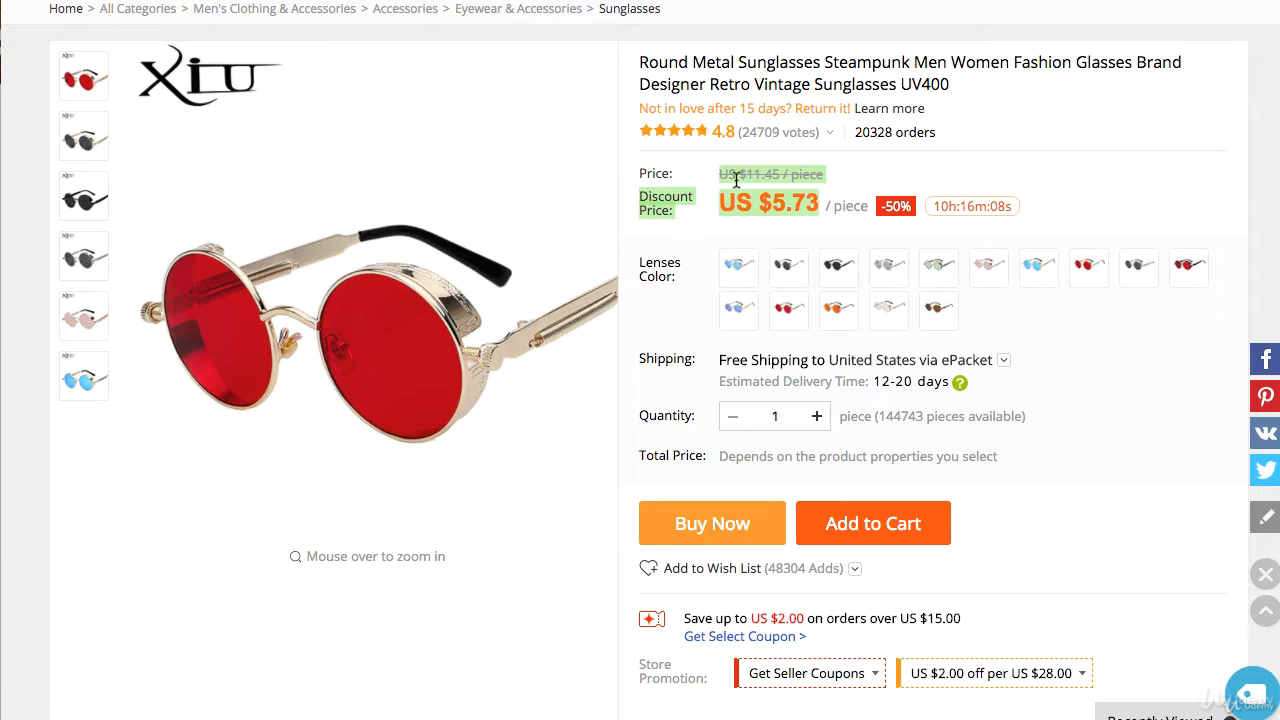
left_click(722, 180)
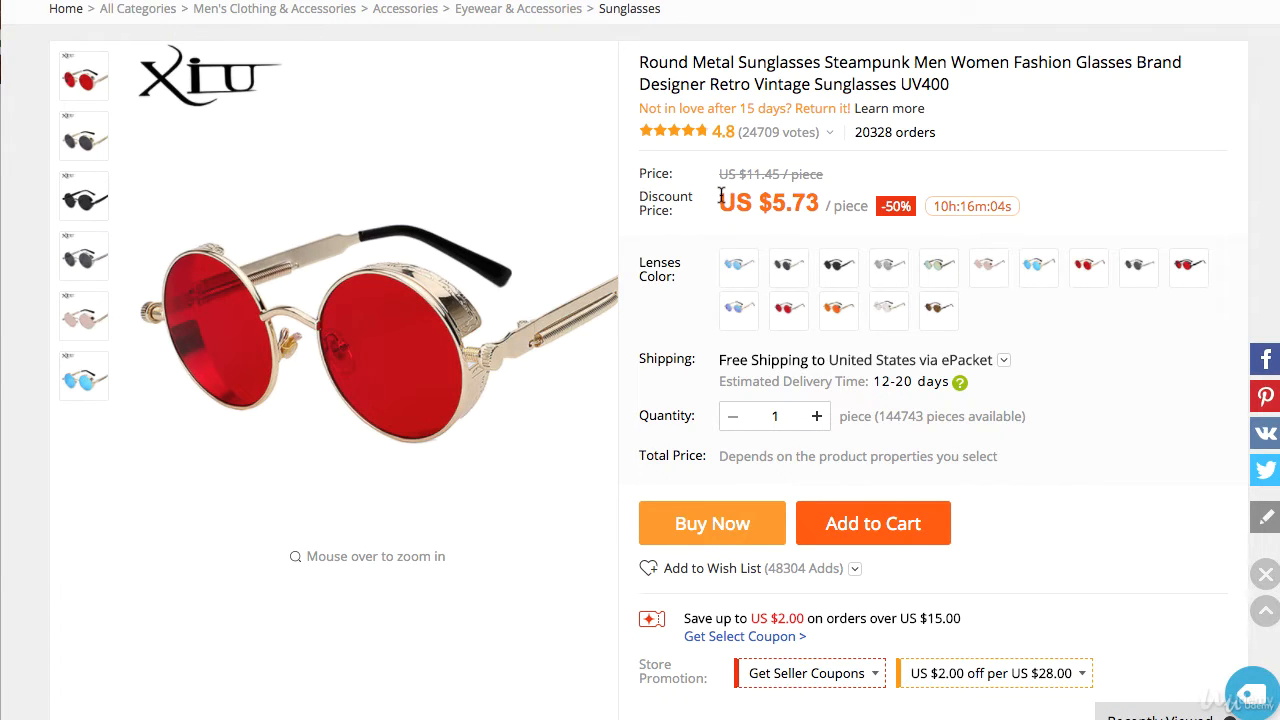
left_click_drag(720, 196, 744, 183)
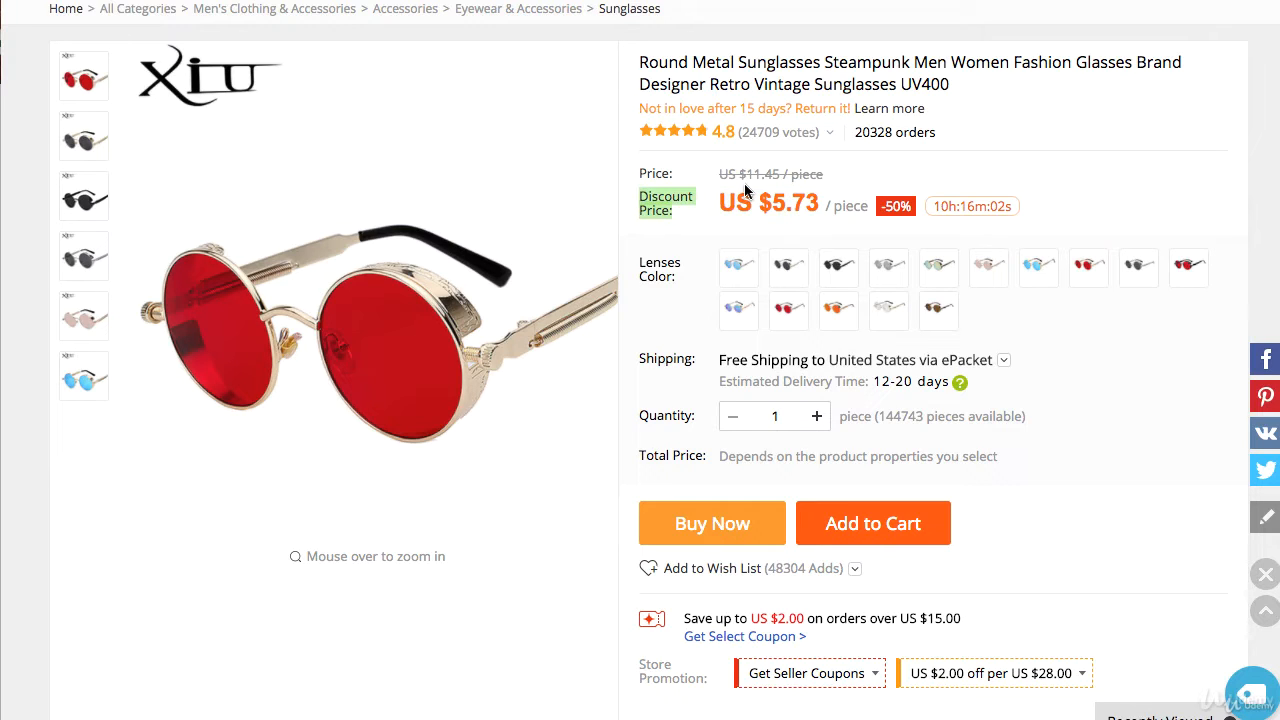
left_click(752, 178)
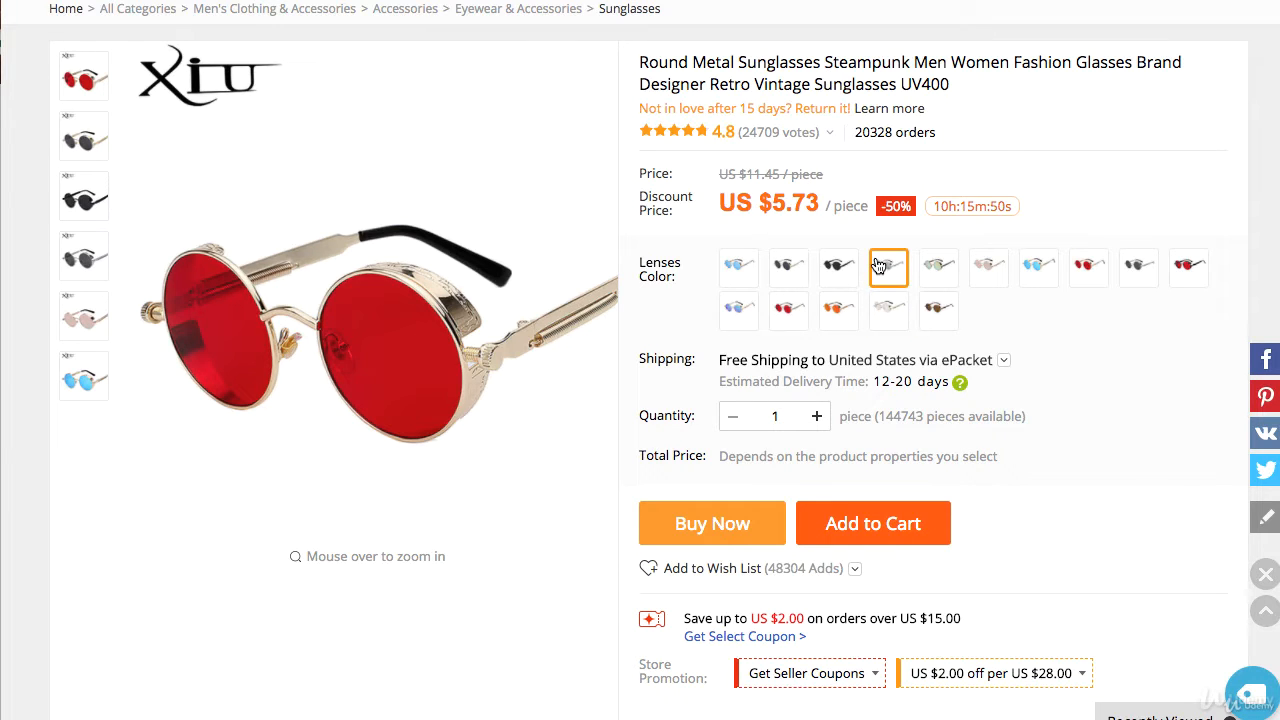
Step: Try to add one pair of the silver-frame, red-lens sunglasses to the shopping cart
left_click(788, 309)
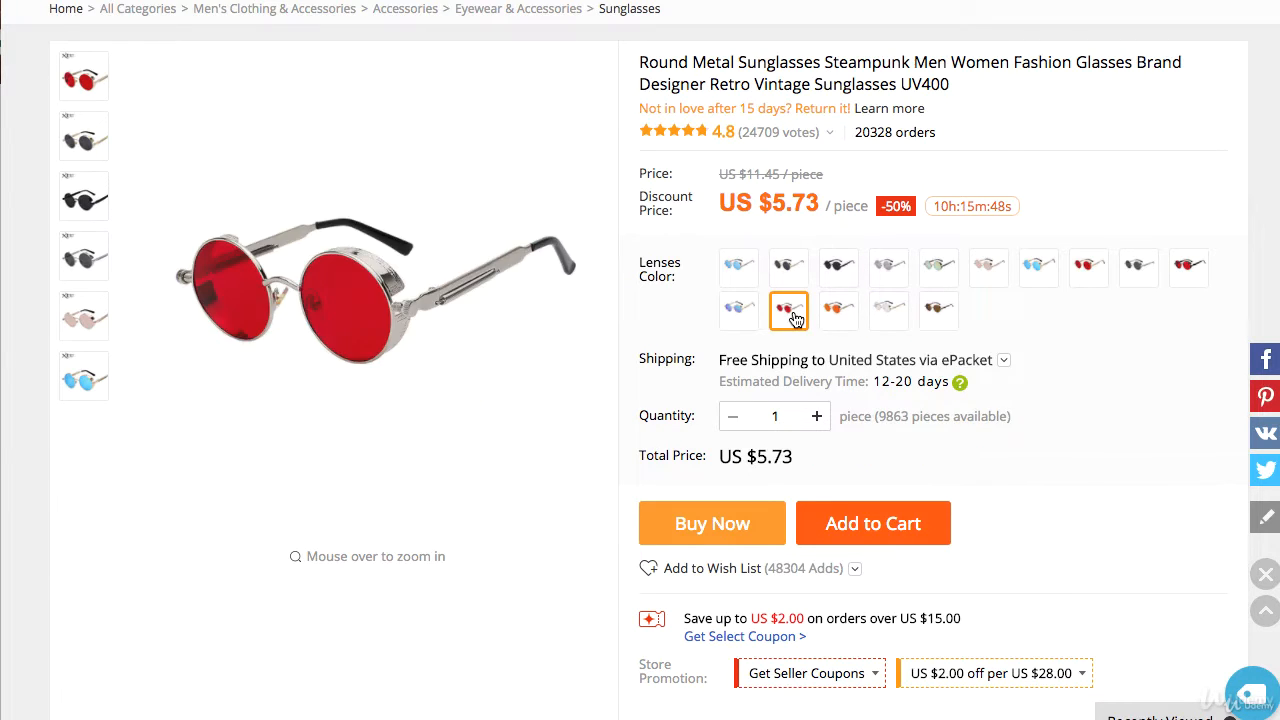
left_click(863, 509)
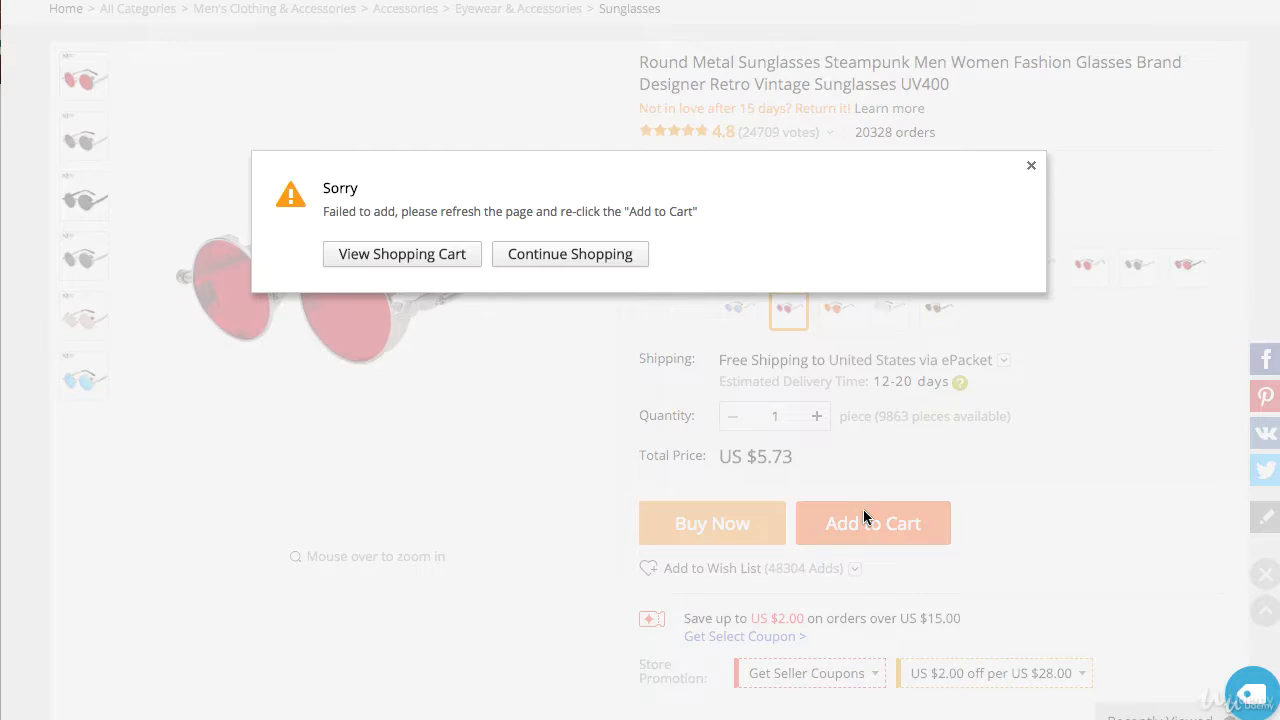
Step: Open the shopping cart and remove the Retro Round Sunglasses sold by YOYOYO Glasses Store
left_click(454, 263)
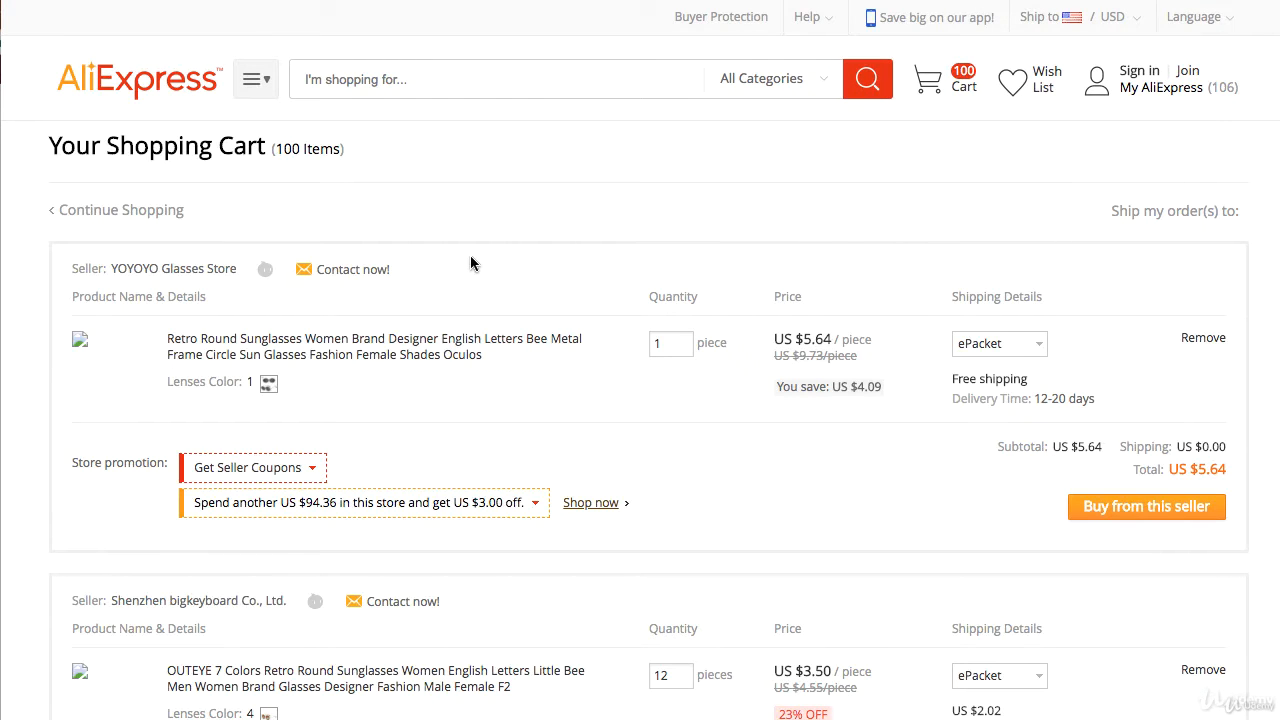
scroll(1273, 163, "down", 2)
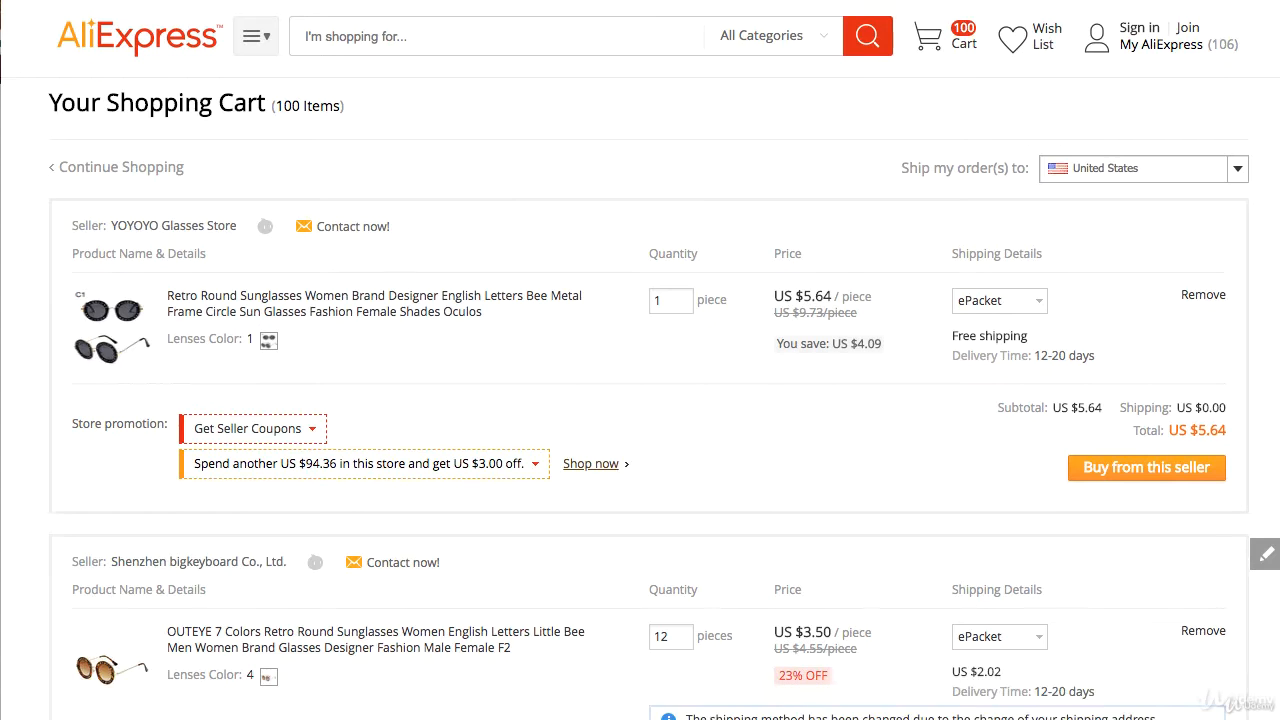
scroll(640, 360, "down", 1)
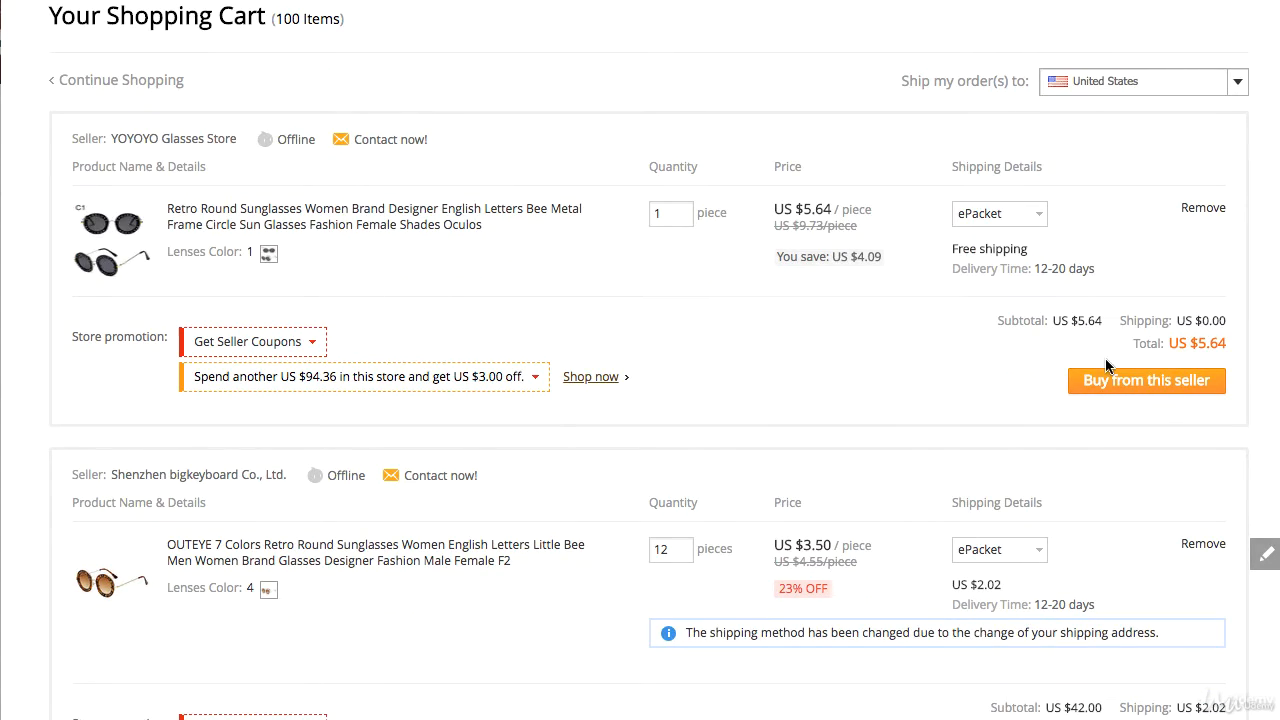
left_click(1200, 210)
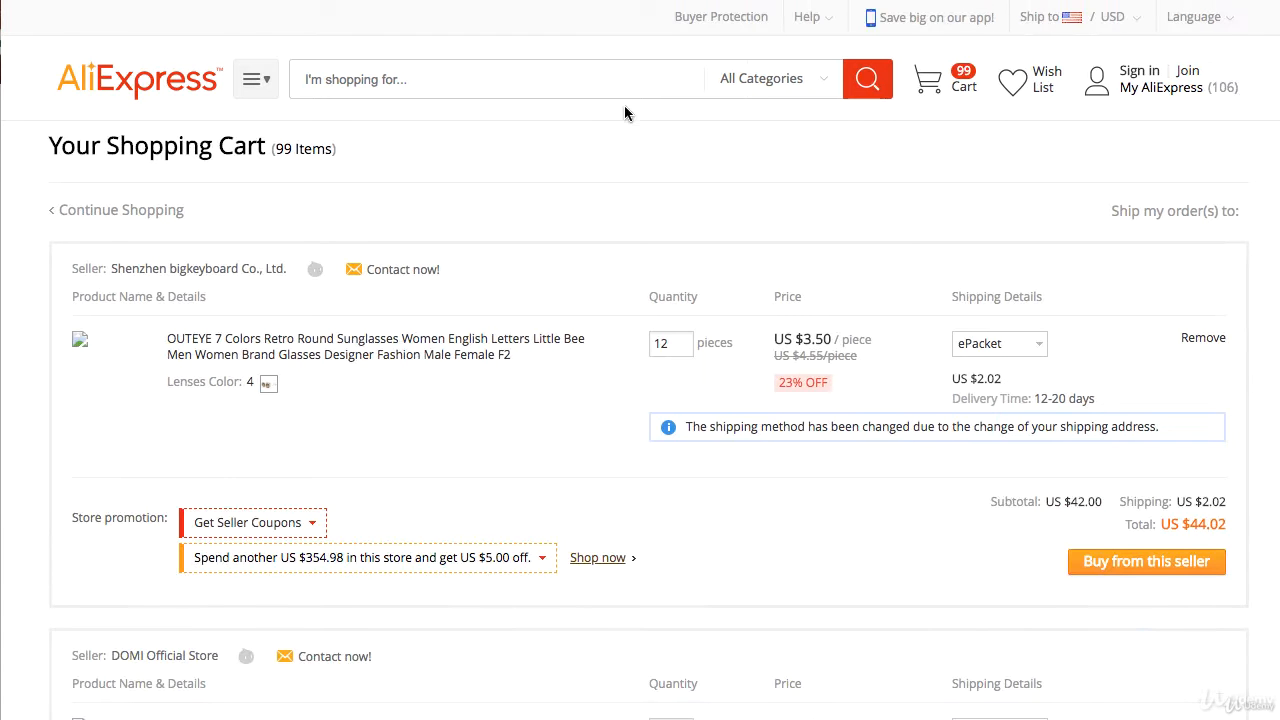
Step: Return to the XIU sunglasses listing, add one silver-frame, red-lens pair to the cart, and view the cart
scroll(306, 87, "down", 1)
key("alt+Left")
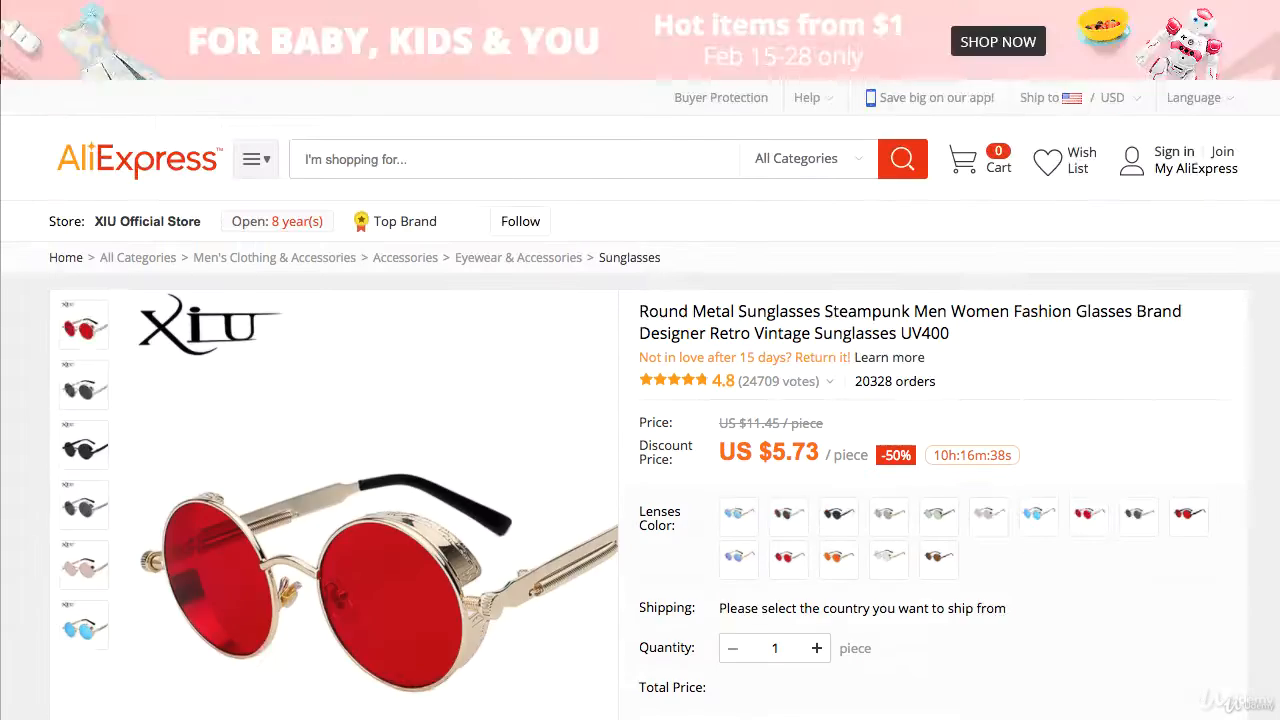
scroll(640, 400, "down", 3)
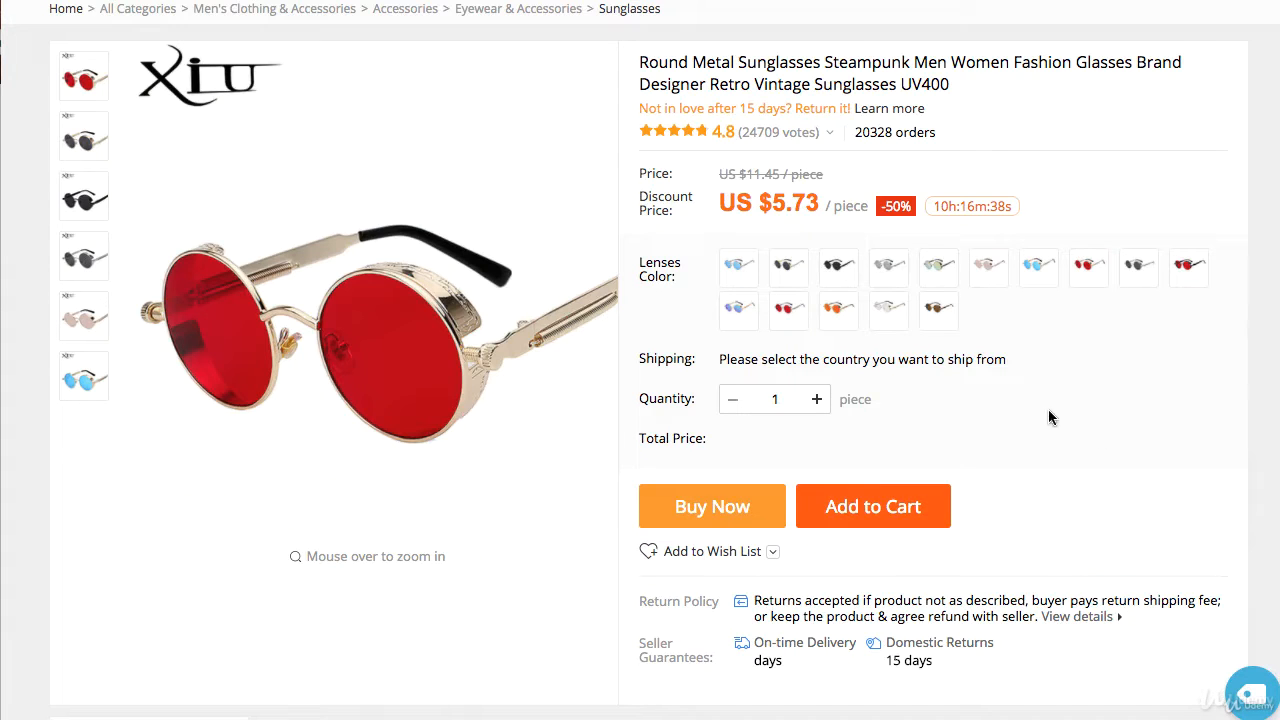
left_click(787, 310)
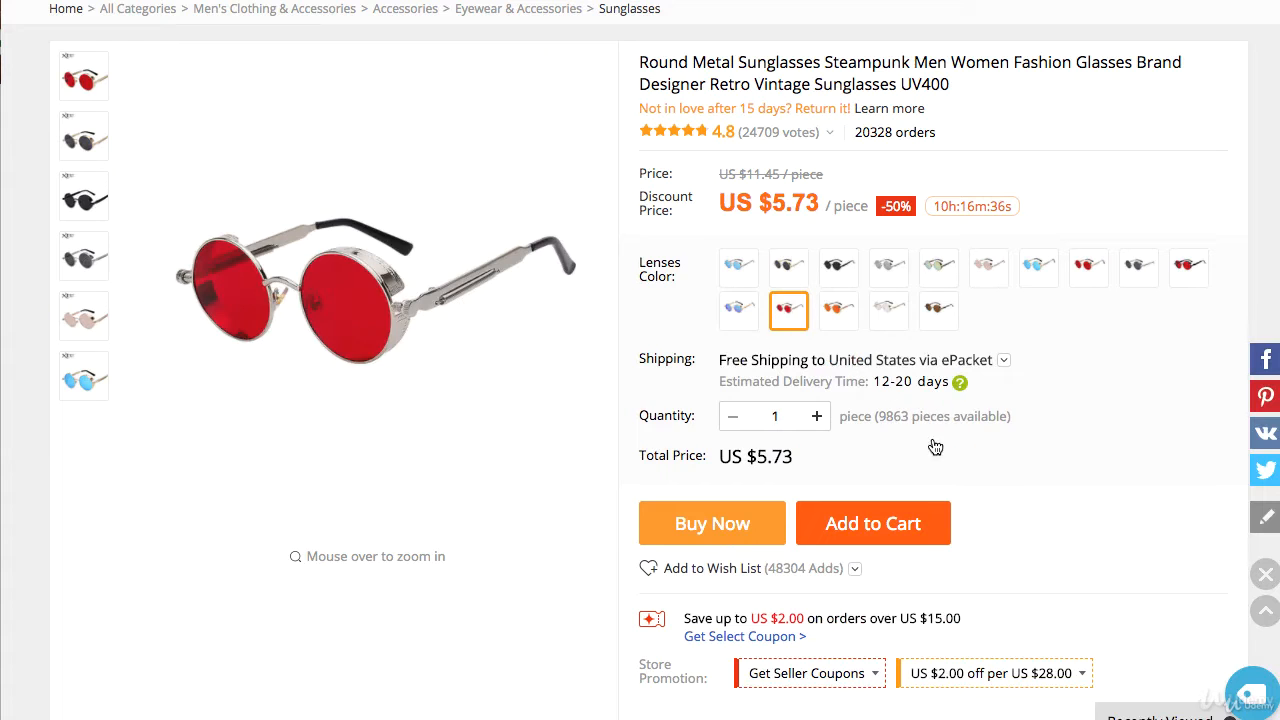
left_click(893, 541)
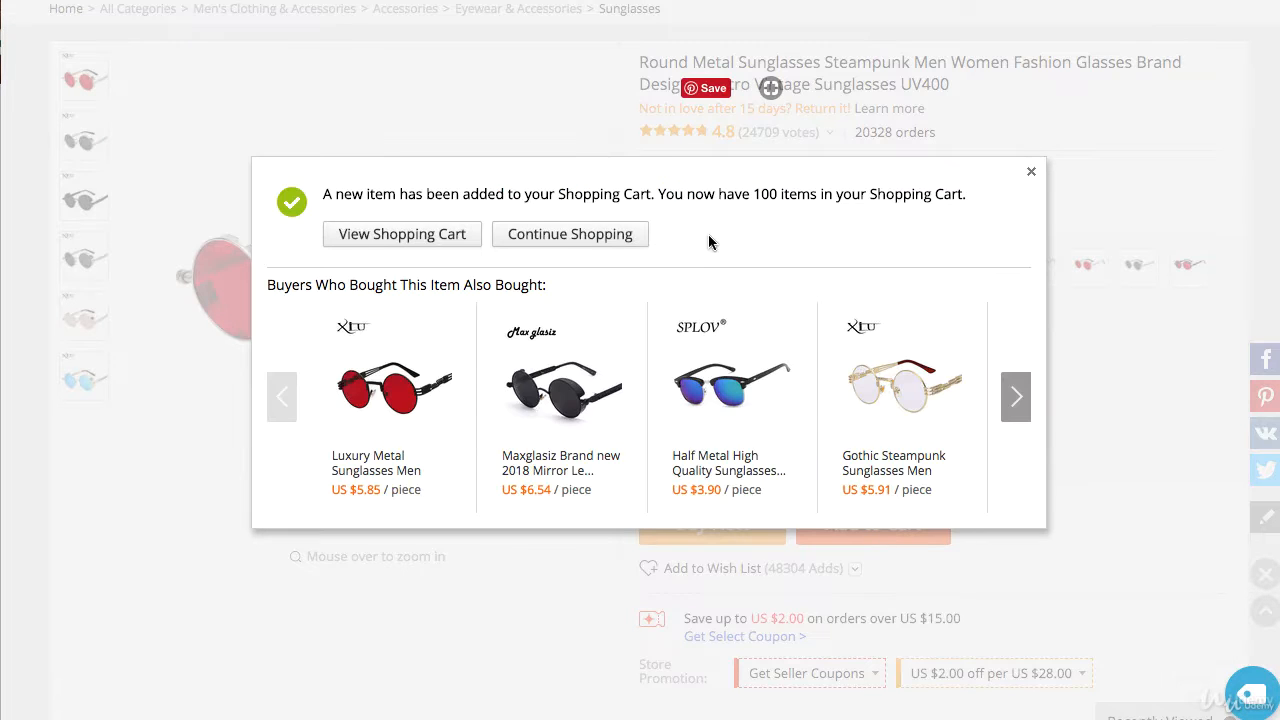
left_click(428, 240)
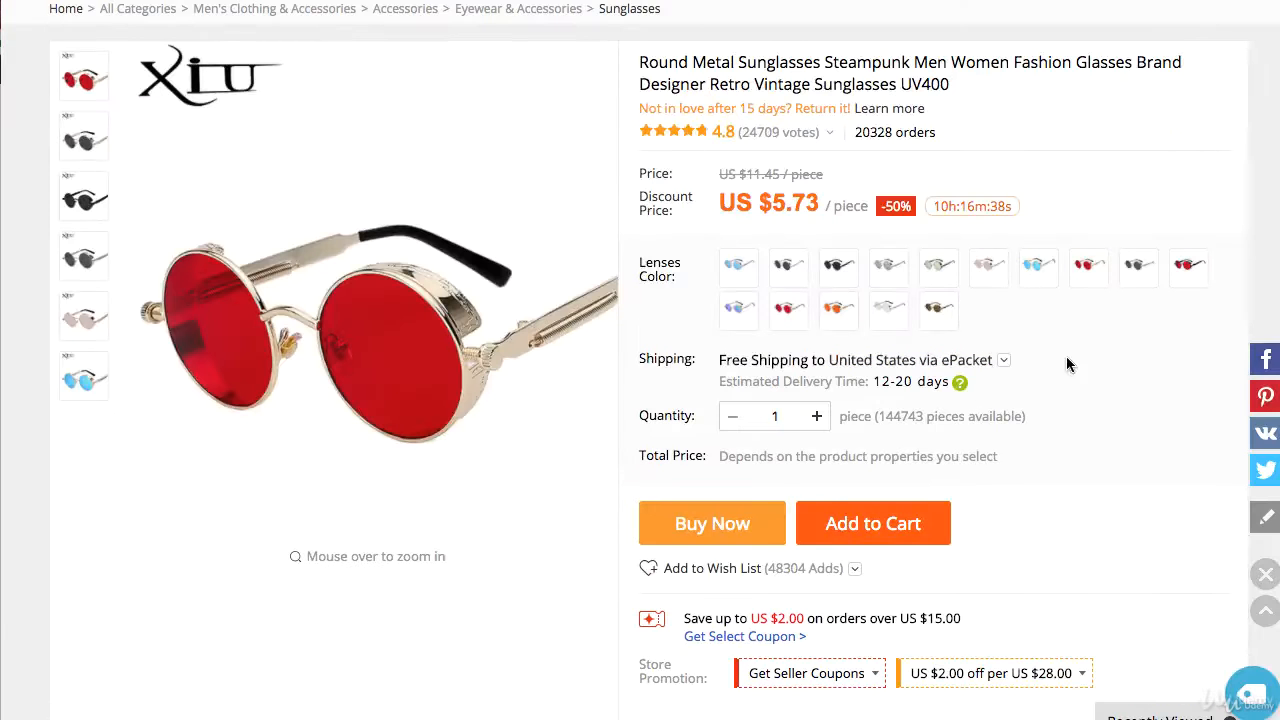
Step: Review the listing's product description and the chart of frame and lens colour variants C1 to C15
scroll(640, 360, "down", 6)
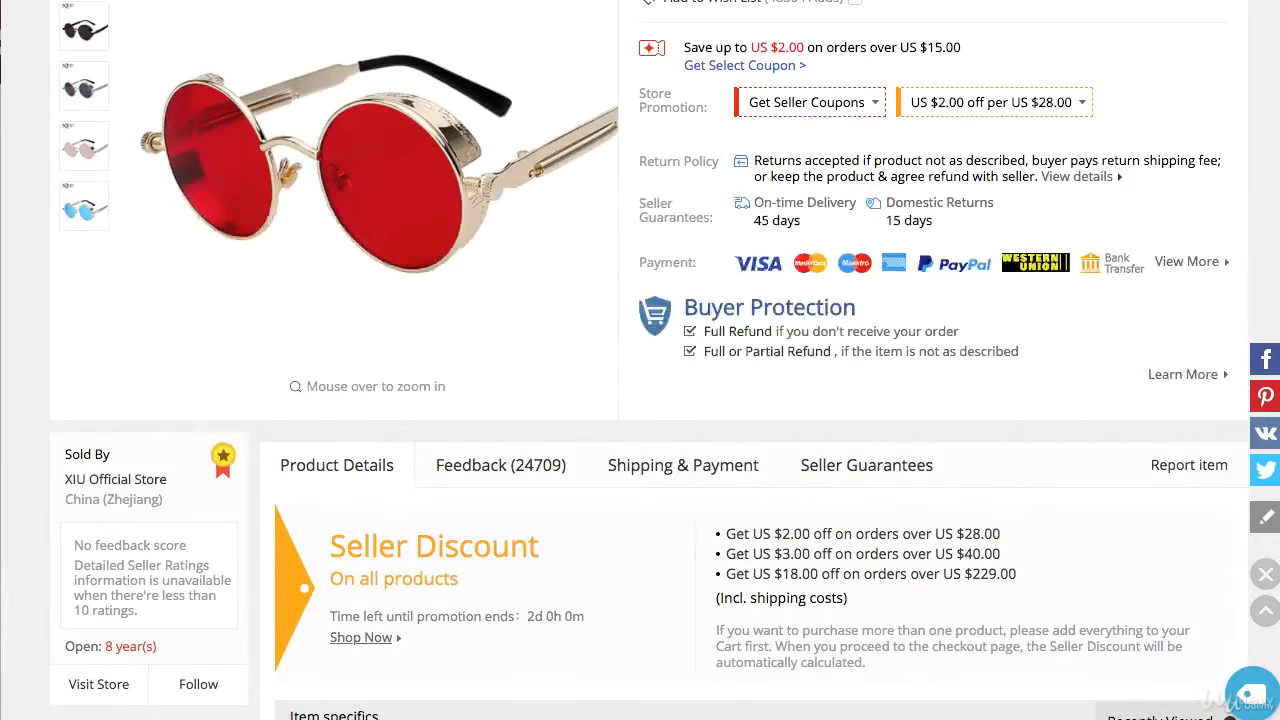
scroll(1268, 382, "down", 15)
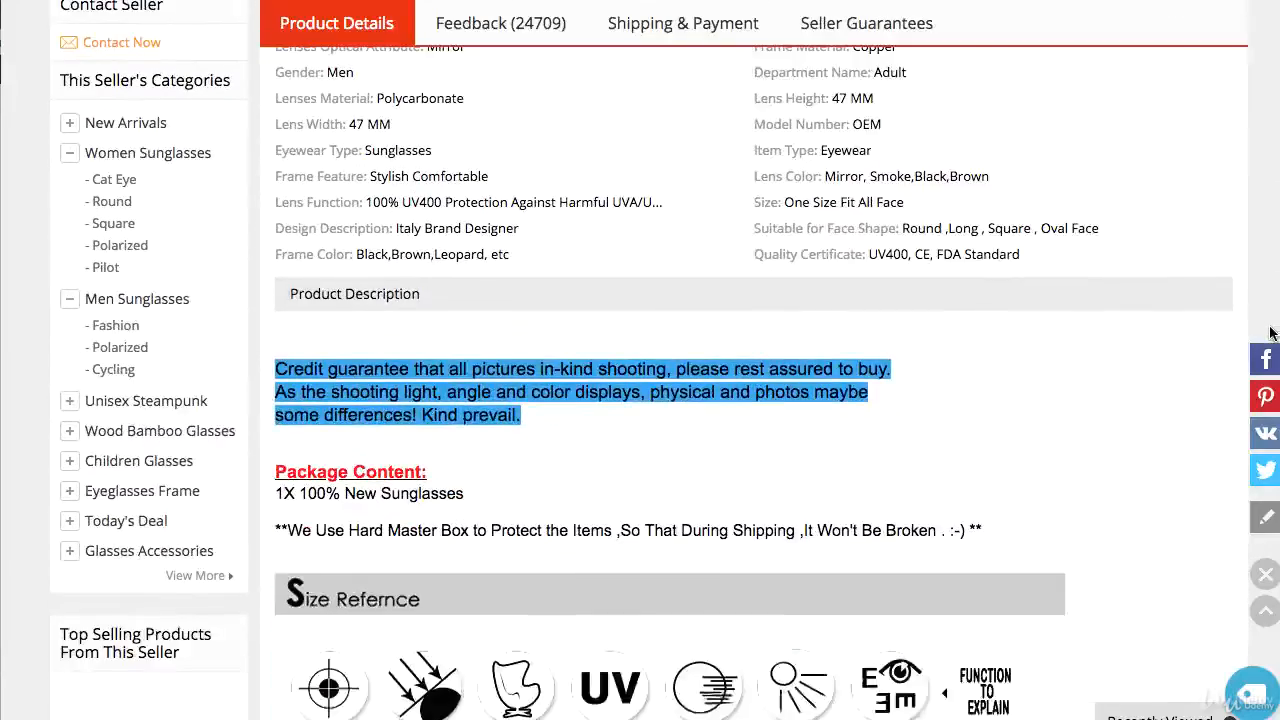
scroll(1268, 382, "down", 9)
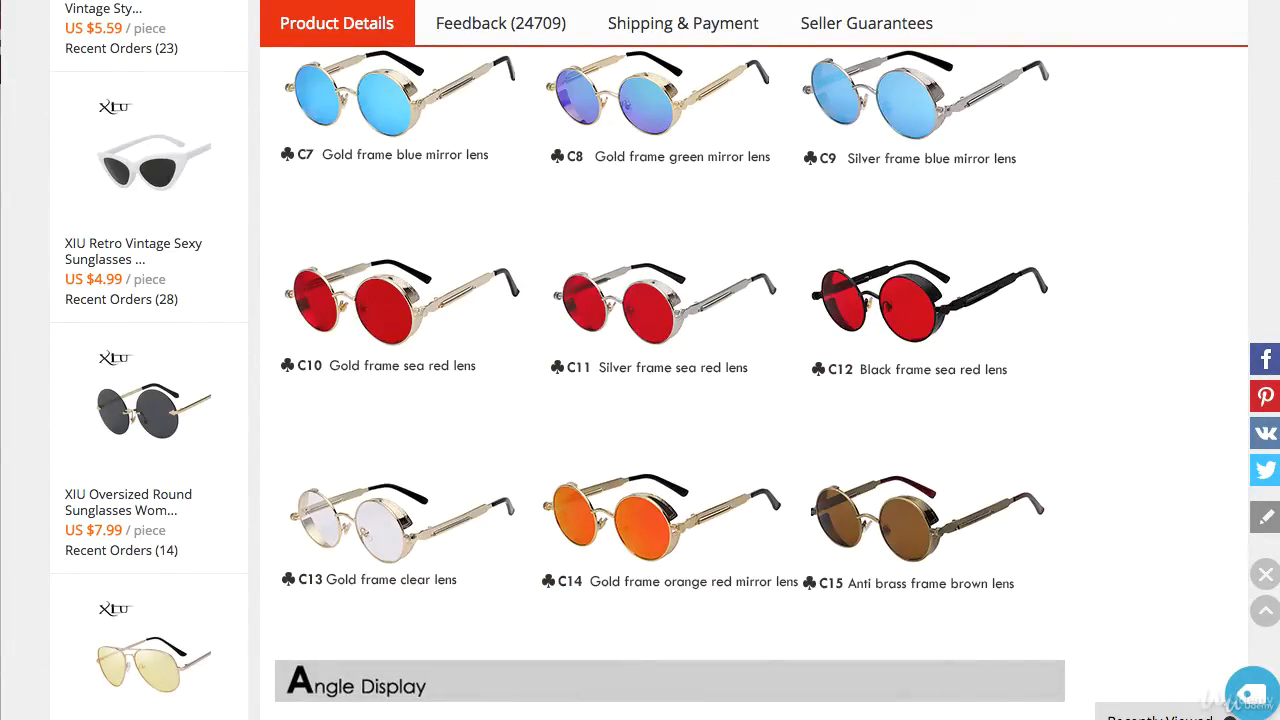
scroll(660, 380, "up", 5)
scroll(660, 380, "down", 2)
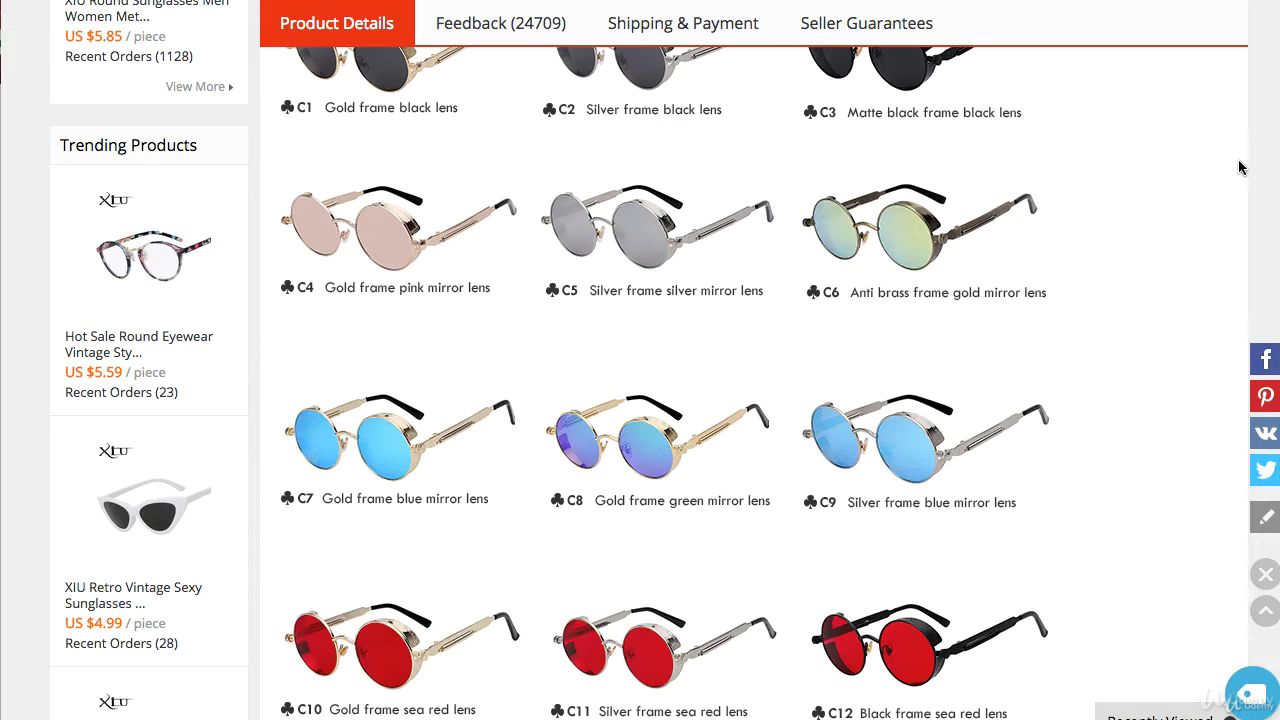
scroll(1245, 168, "down", 1)
scroll(611, 537, "down", 3)
scroll(611, 537, "up", 2)
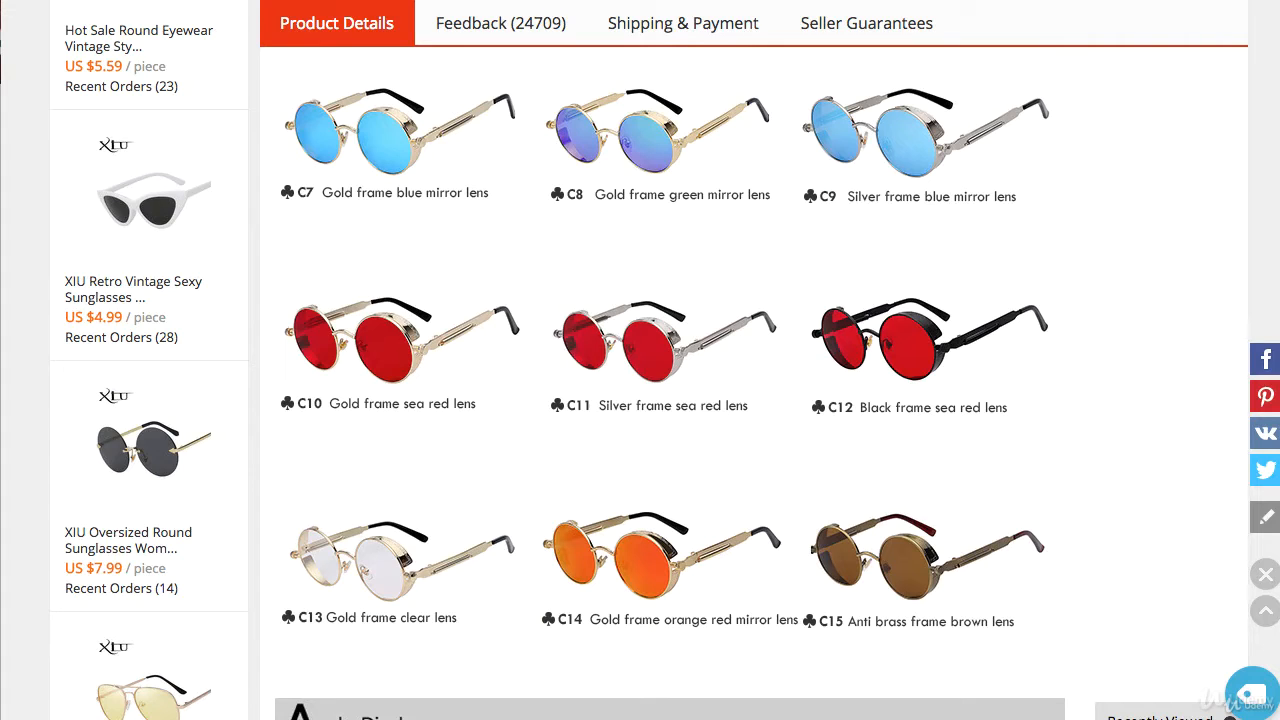
scroll(658, 380, "down", 6)
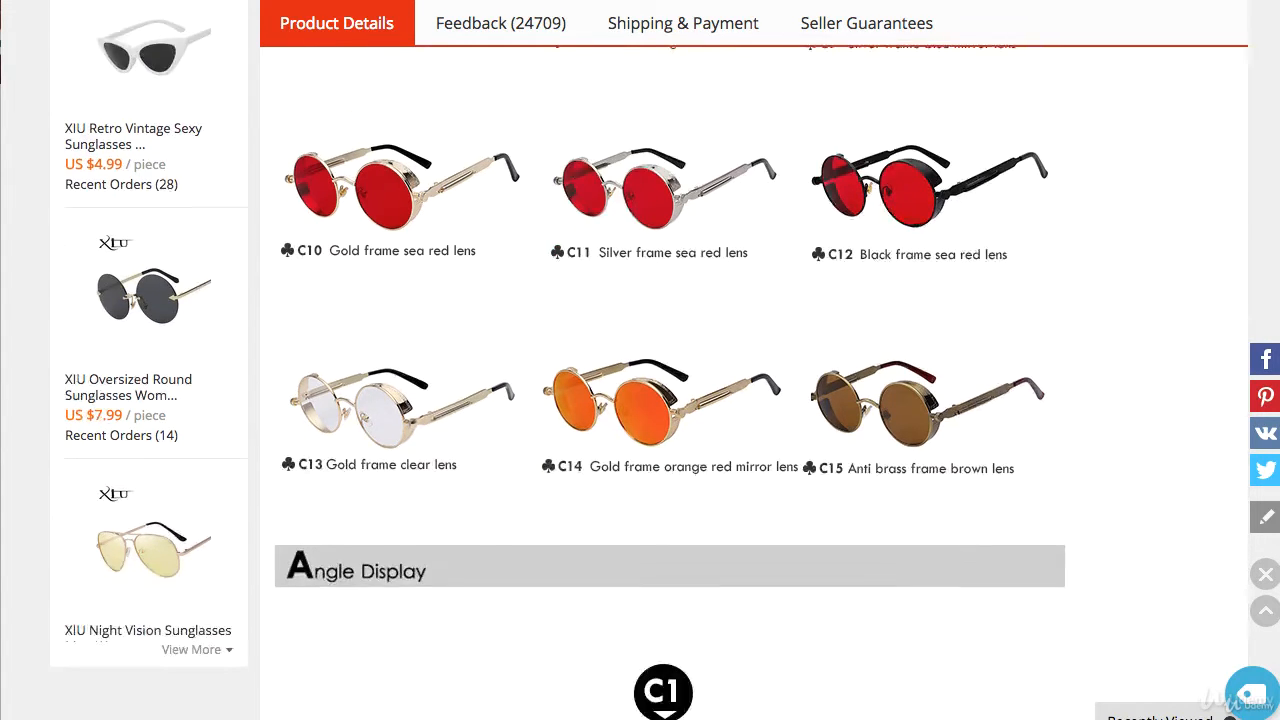
Step: Examine the Angle Display photos of the sunglasses from variant C1 through C6
scroll(658, 380, "down", 1)
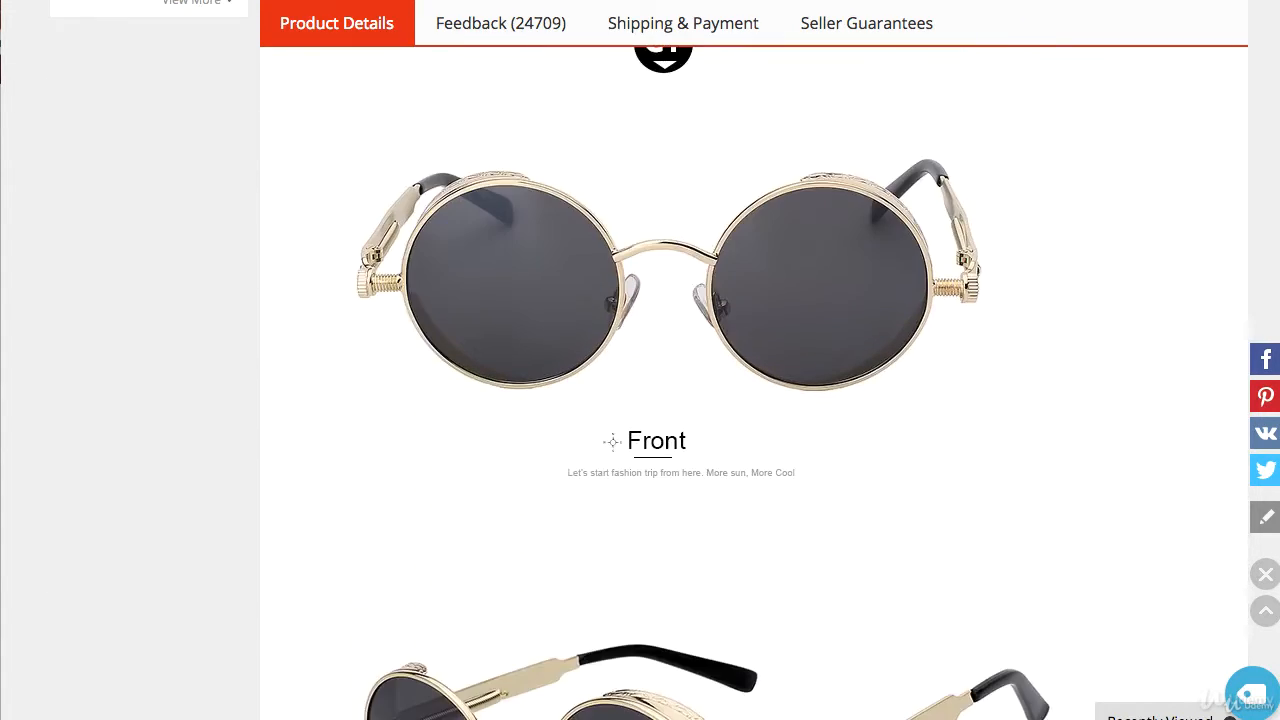
scroll(1270, 155, "down", 10)
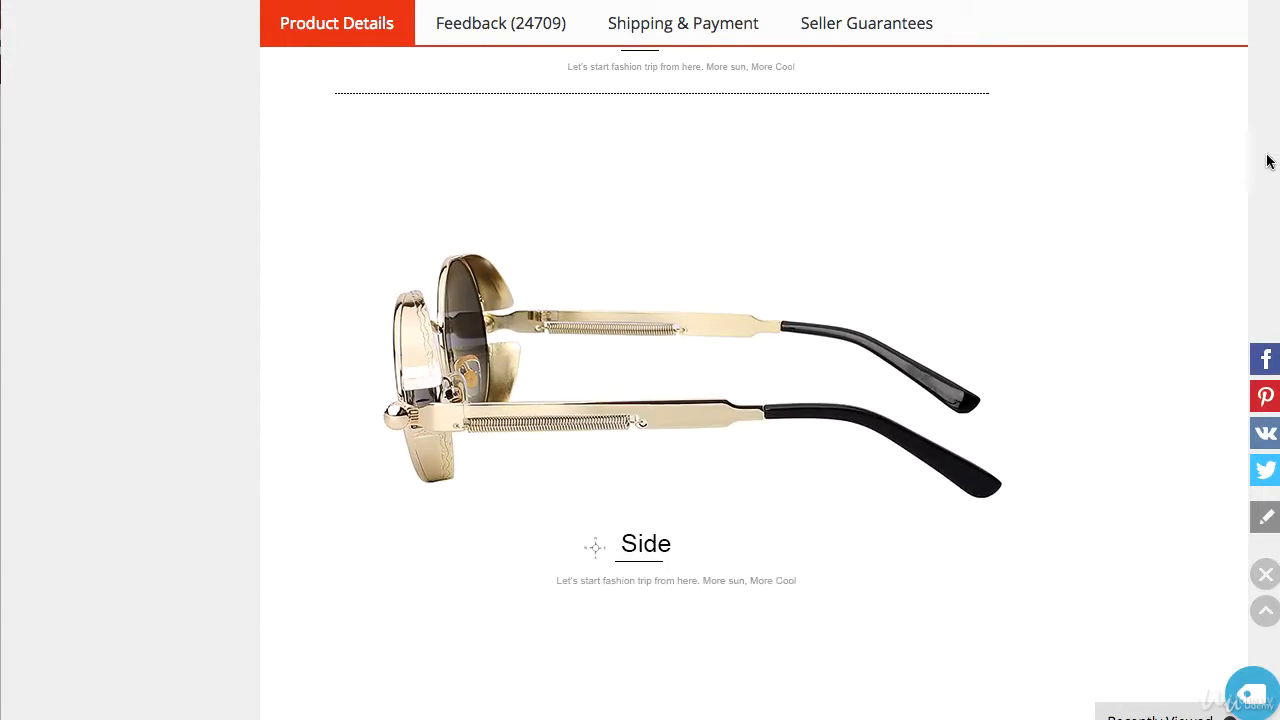
scroll(1262, 175, "down", 15)
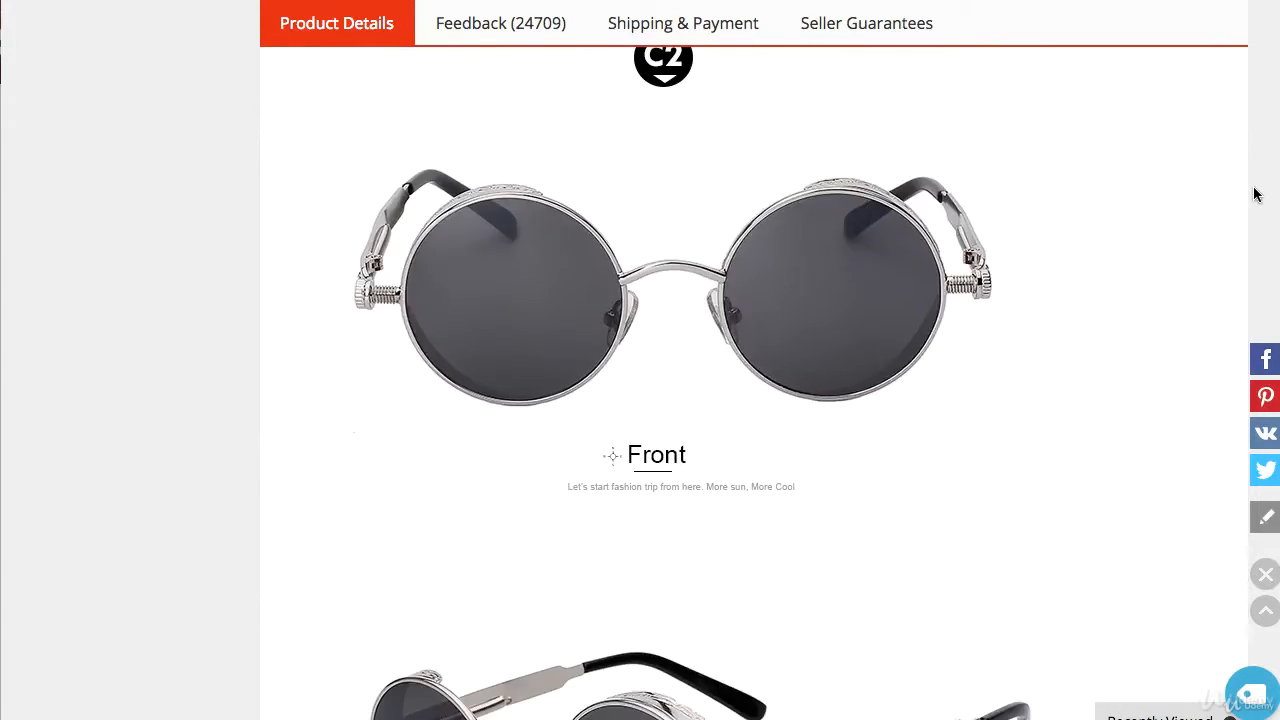
scroll(1249, 206, "down", 15)
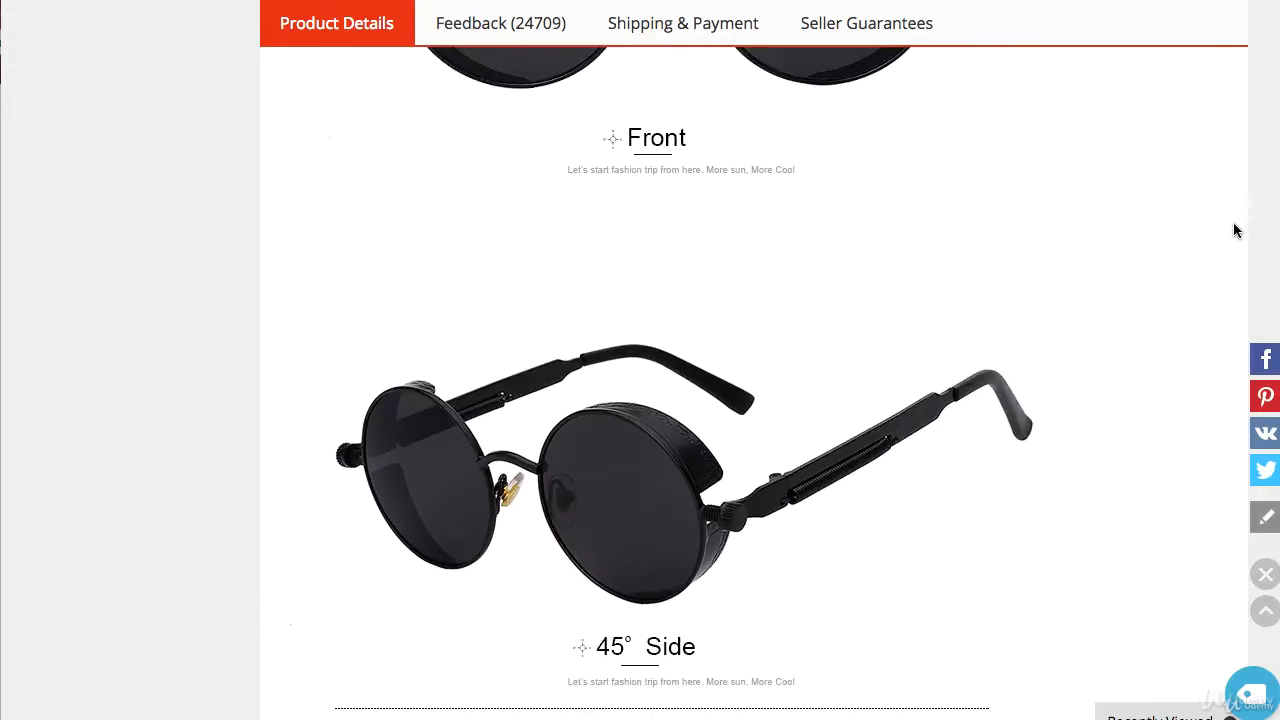
scroll(1222, 260, "down", 15)
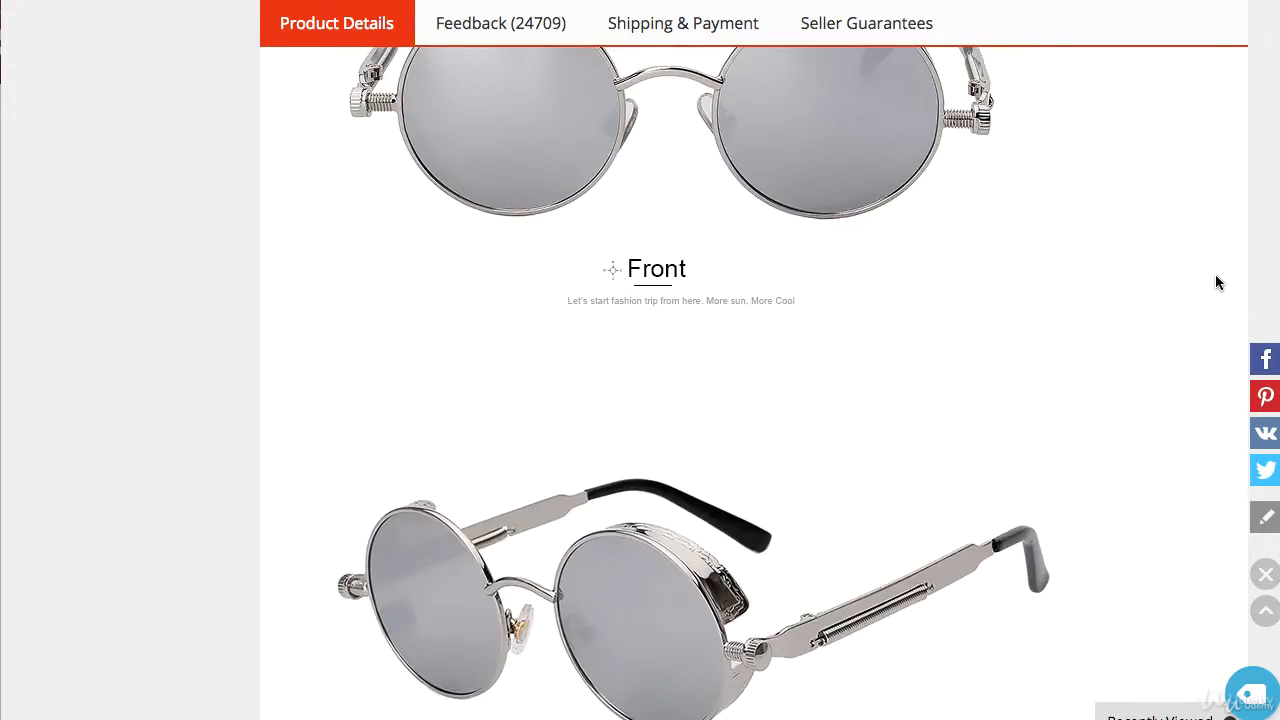
scroll(1213, 295, "down", 5)
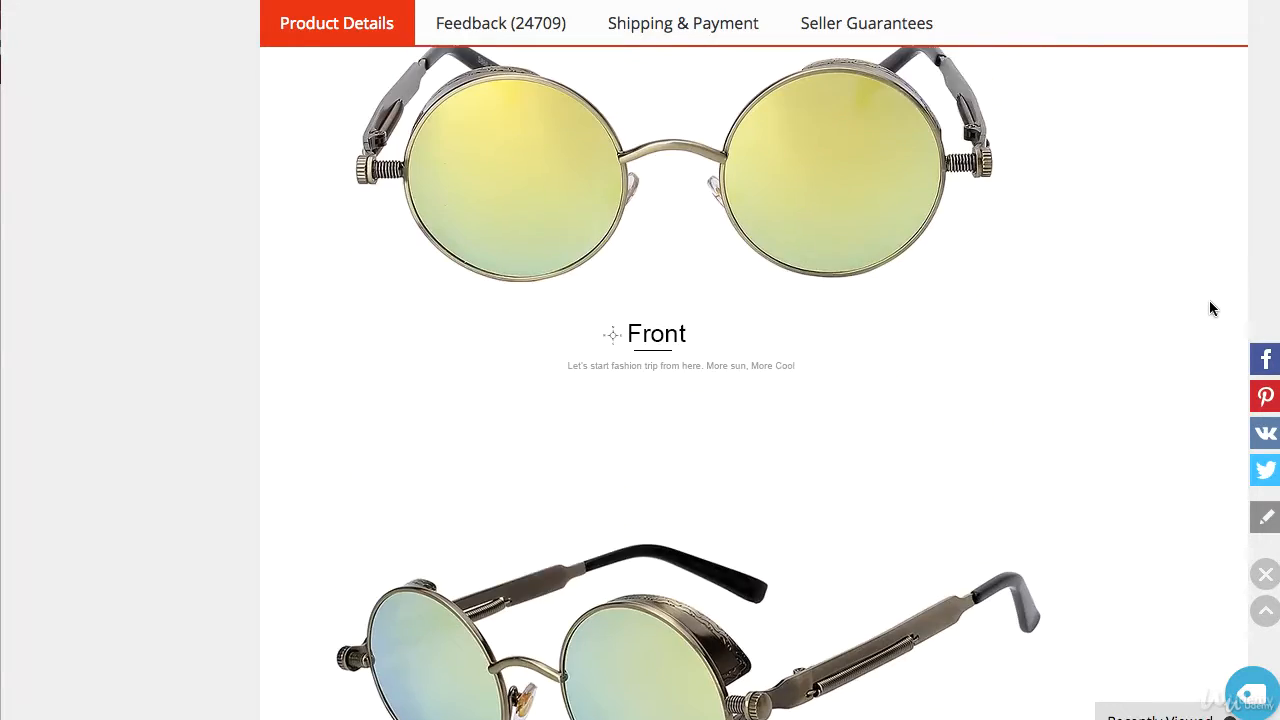
Step: Capture area screenshots of the front and 45° side photos of the C6 sunglasses
scroll(1212, 296, "up", 1)
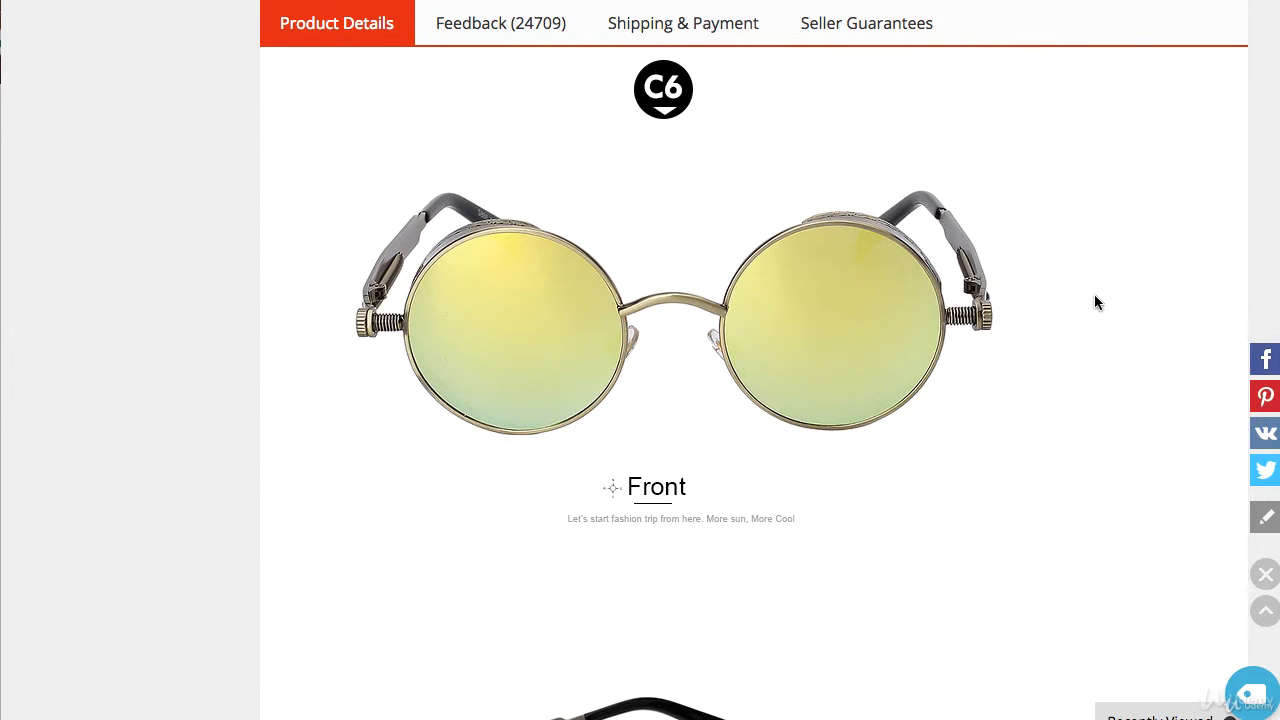
key("Print")
left_click_drag(293, 124, 1074, 551)
scroll(660, 400, "down", 5)
scroll(660, 400, "up", 1)
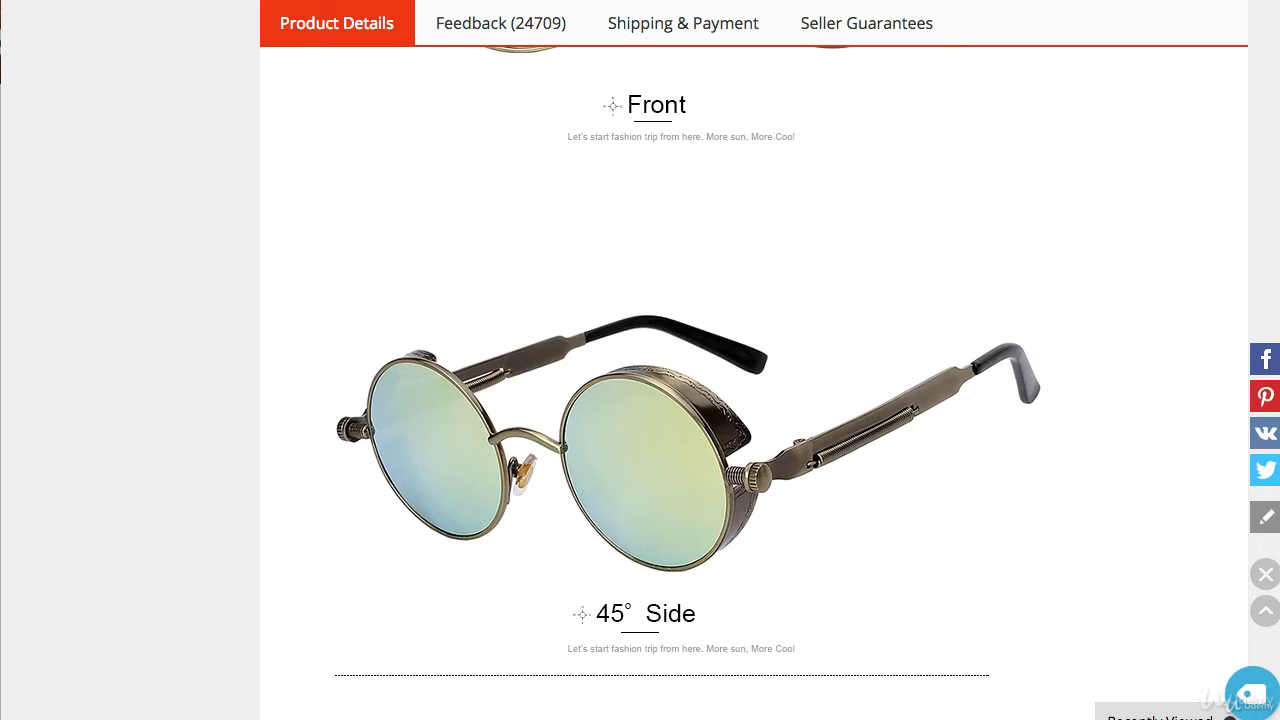
left_click_drag(279, 241, 1128, 661)
Step: Examine the front and 45° side photos of the sunglasses in variants C7 through C12
scroll(660, 400, "down", 5)
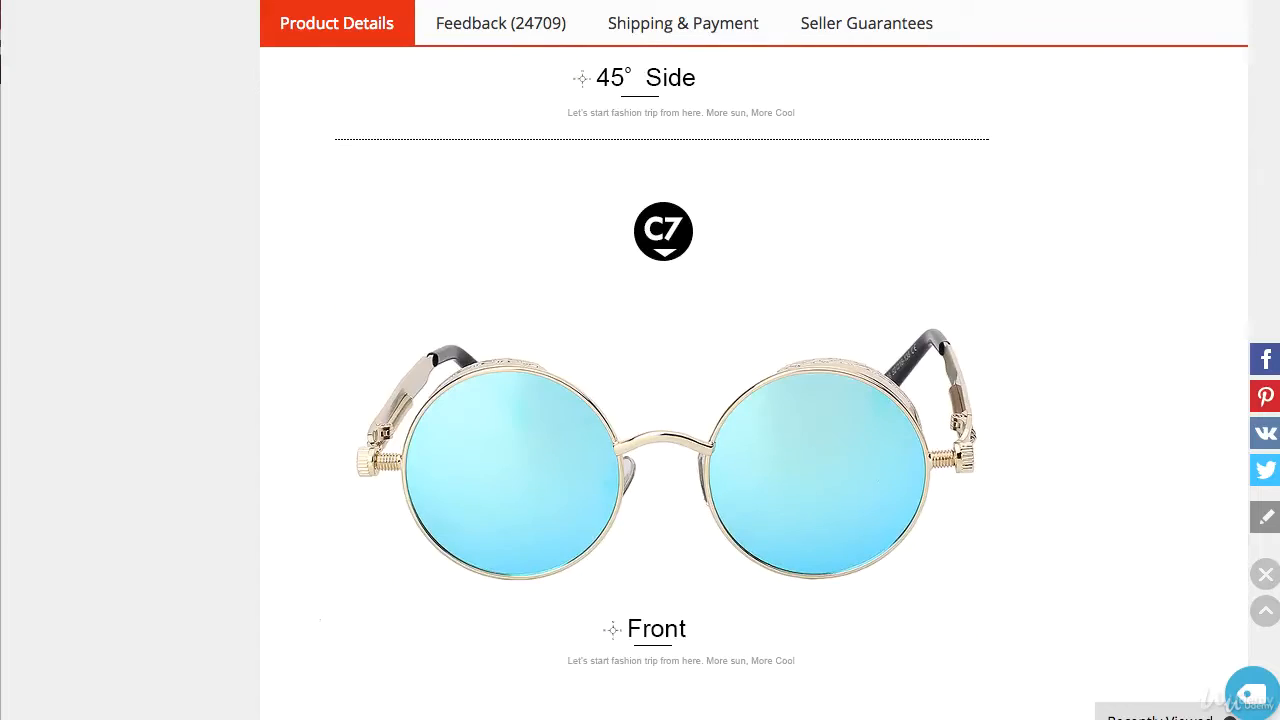
scroll(660, 400, "up", 5)
scroll(660, 400, "down", 6)
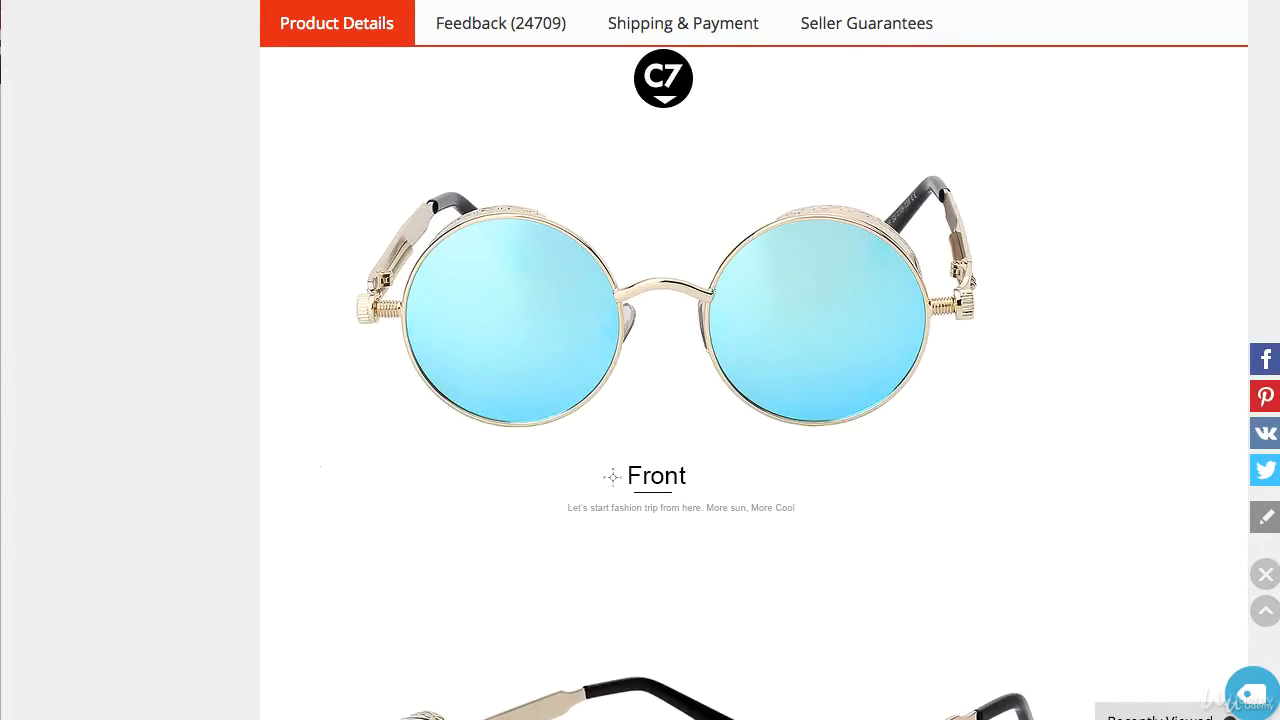
scroll(660, 400, "down", 12)
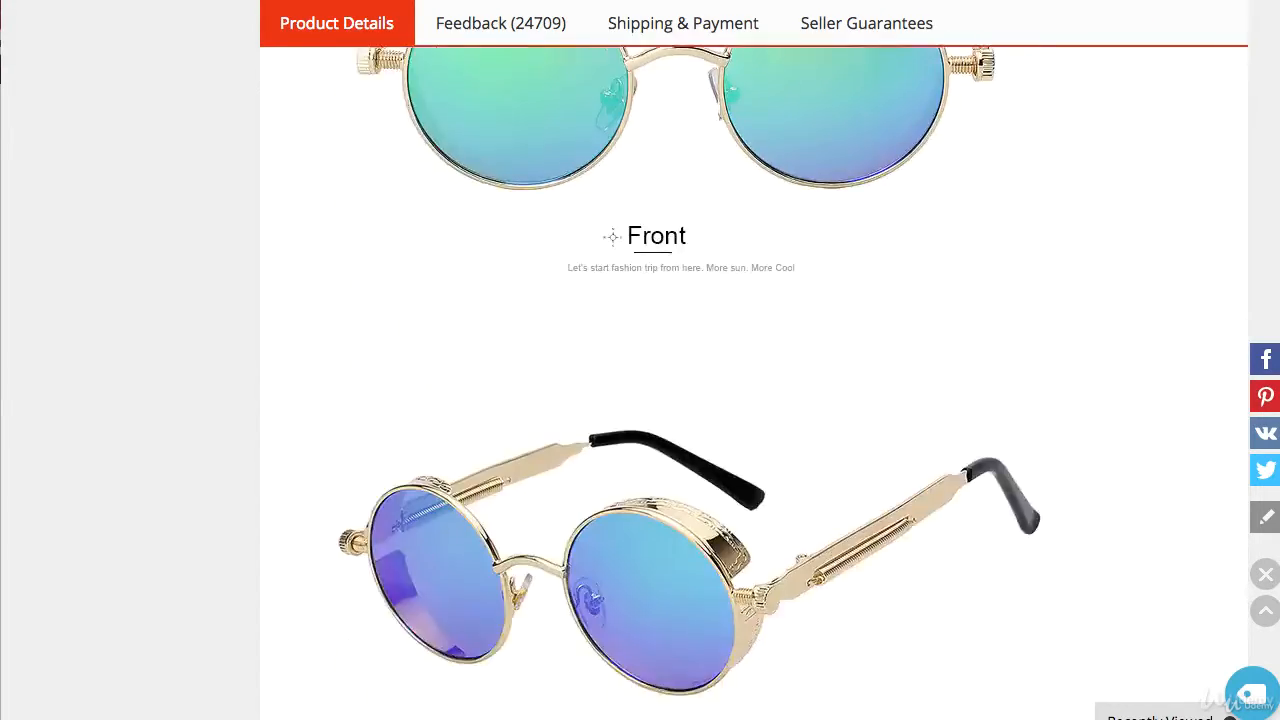
scroll(1276, 432, "down", 20)
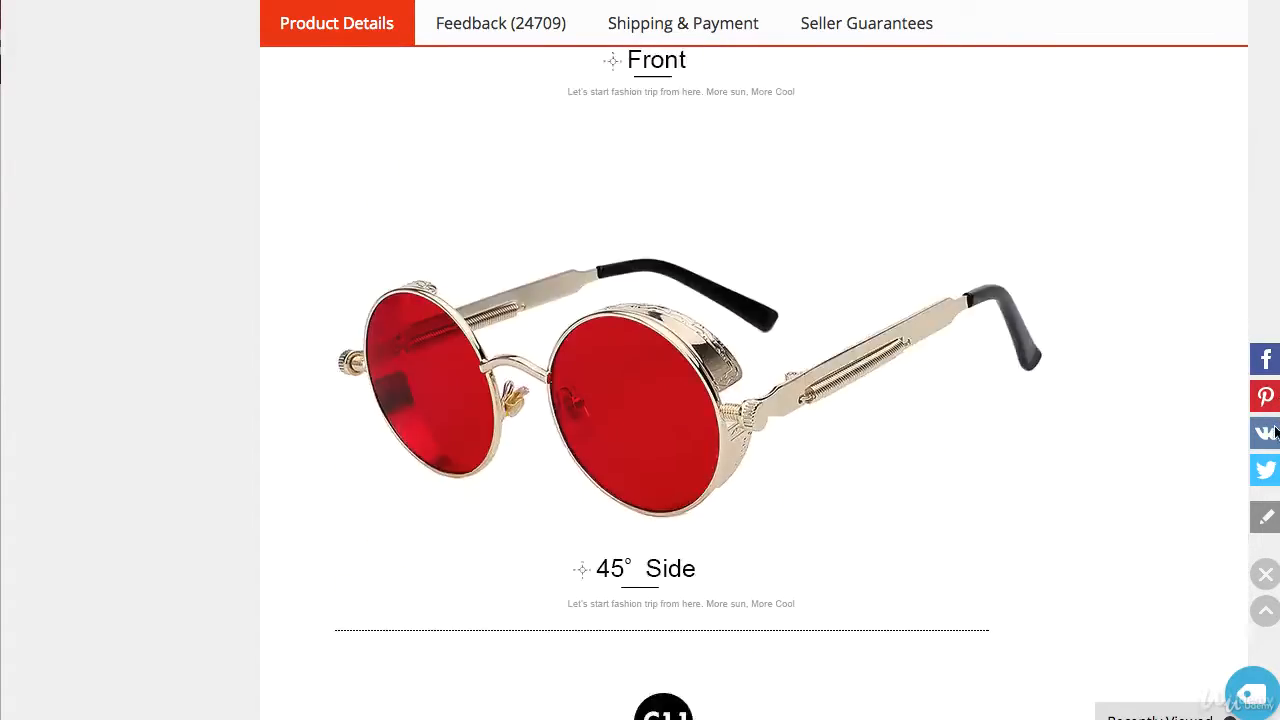
scroll(1276, 432, "down", 18)
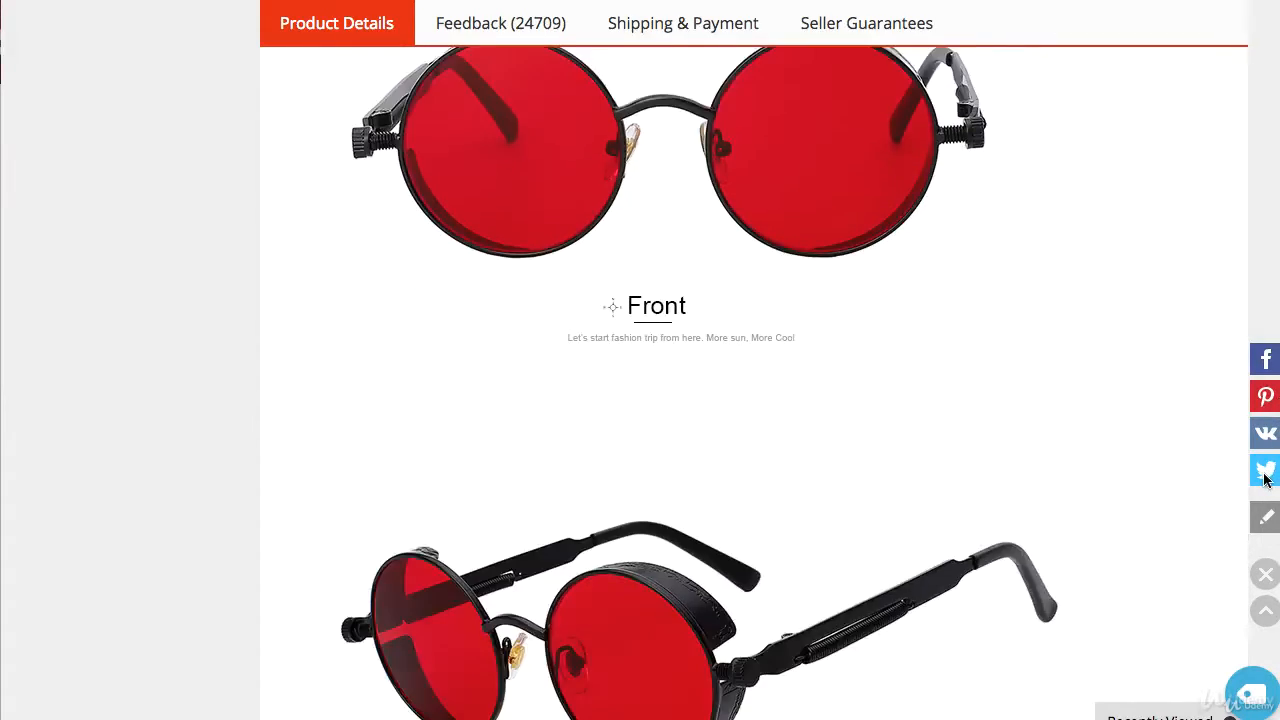
scroll(1265, 480, "down", 2)
scroll(1265, 484, "up", 15)
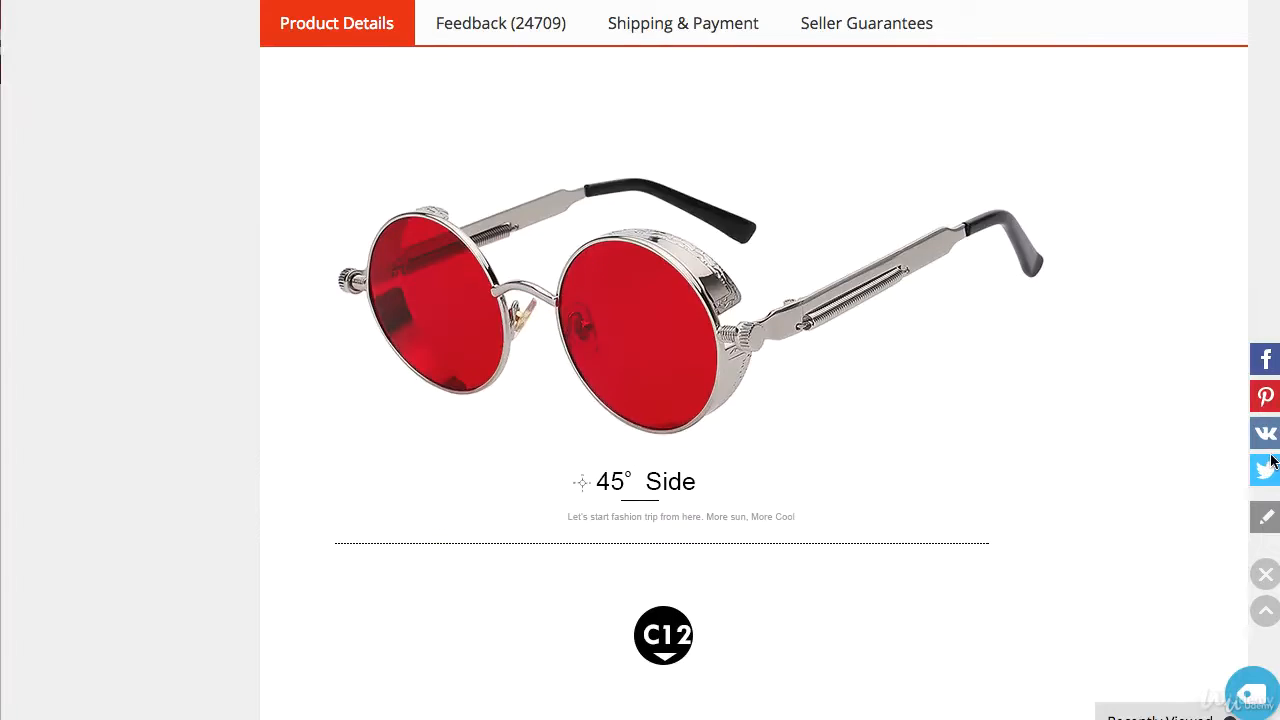
scroll(1265, 440, "up", 8)
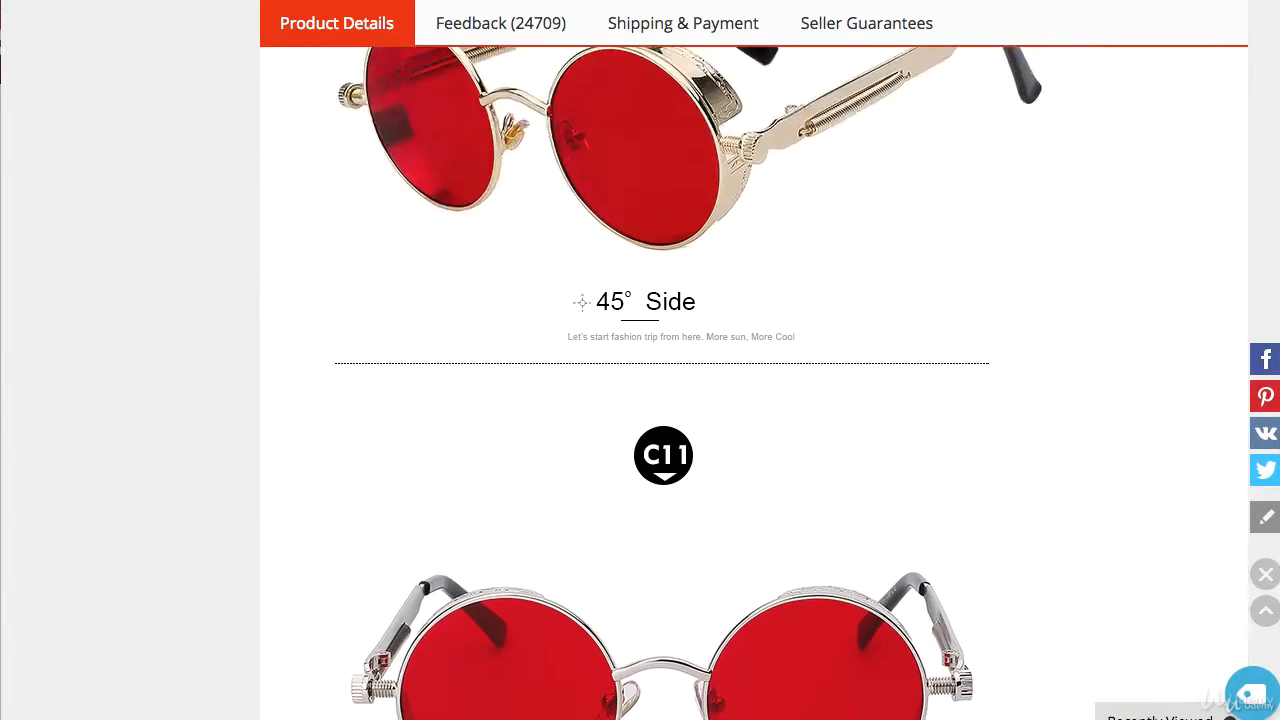
scroll(1265, 440, "down", 8)
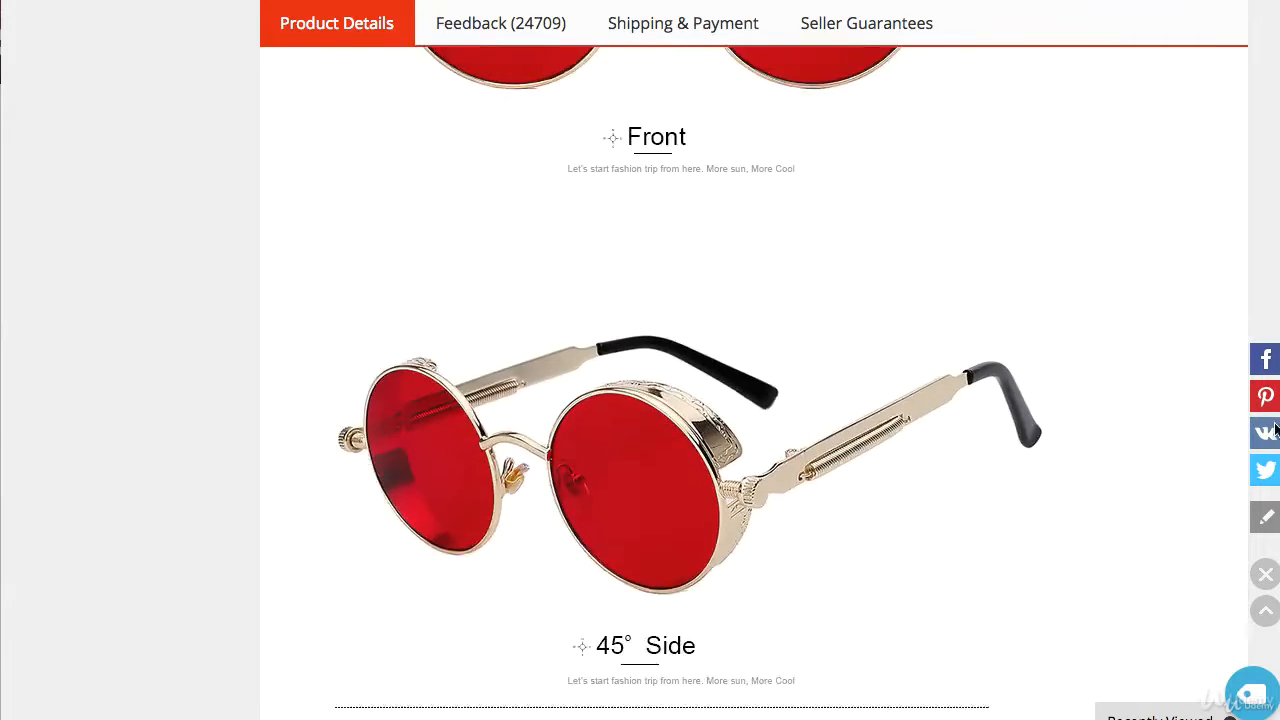
scroll(1268, 440, "up", 10)
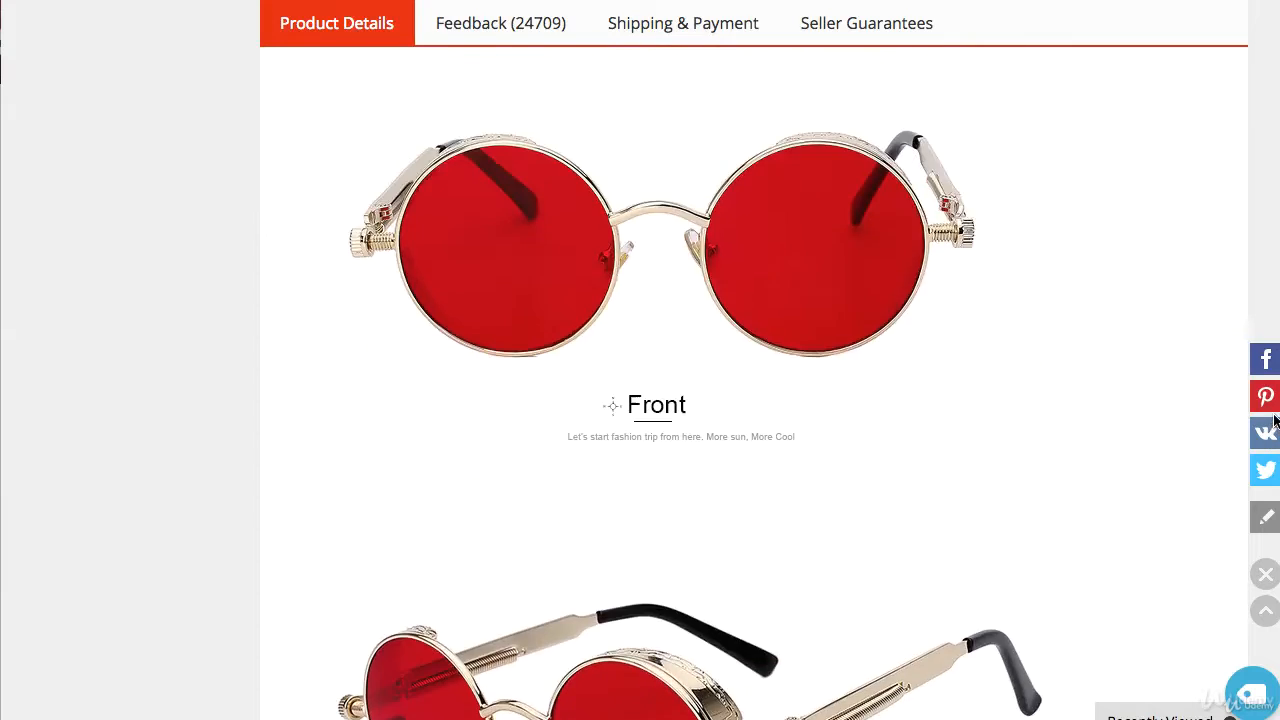
scroll(1277, 405, "down", 3)
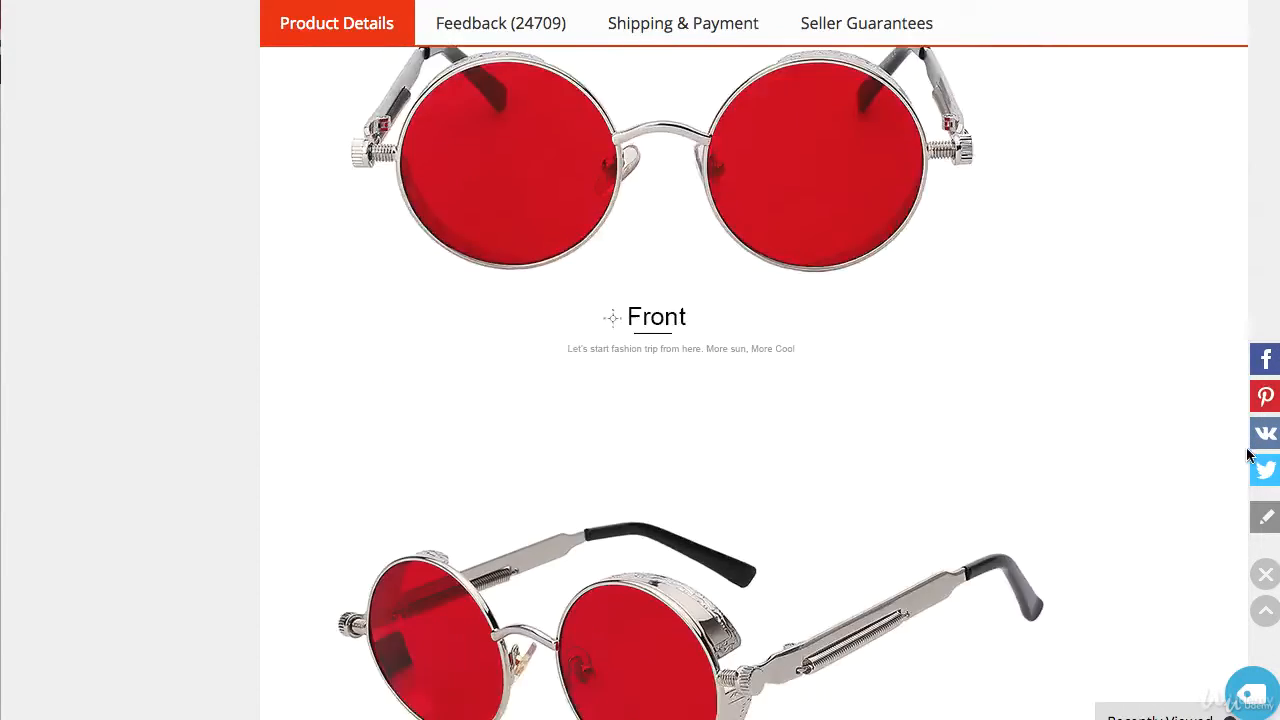
Step: Review the Detail Display photos, the lens comparison chart and the Wear Occasion section down to Payment & Shipping
scroll(1258, 527, "down", 15)
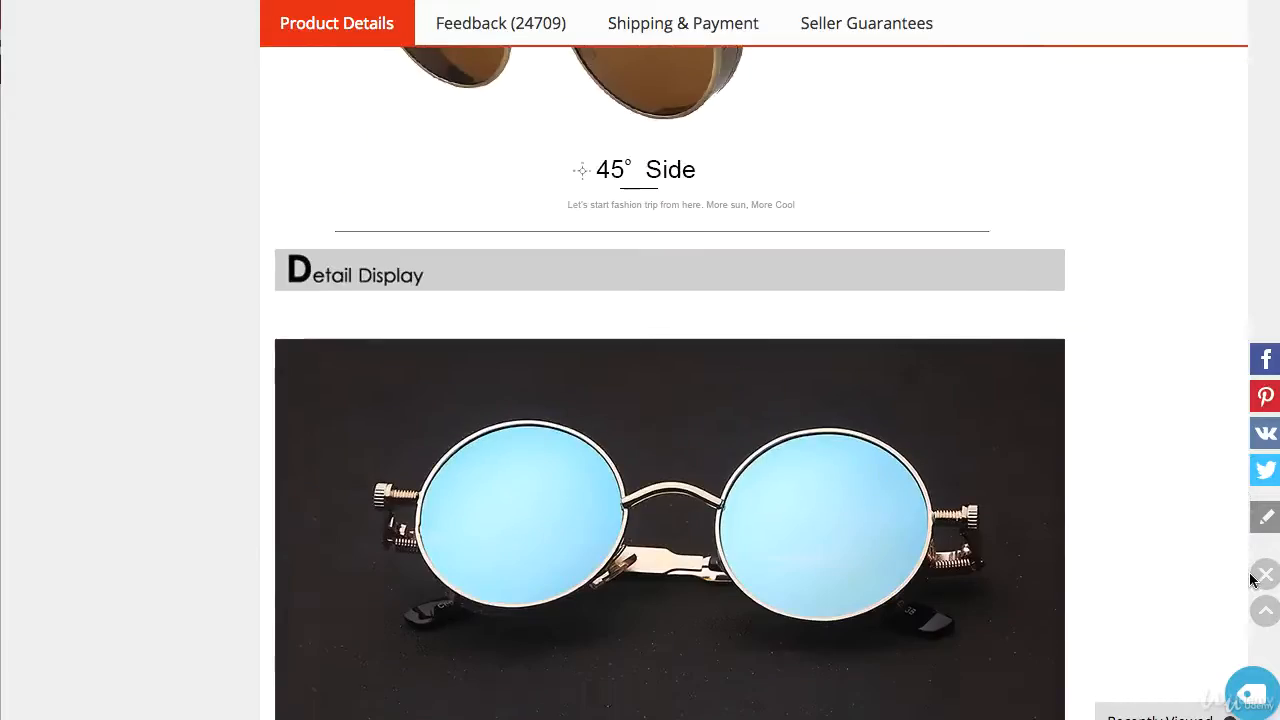
scroll(1248, 592, "up", 2)
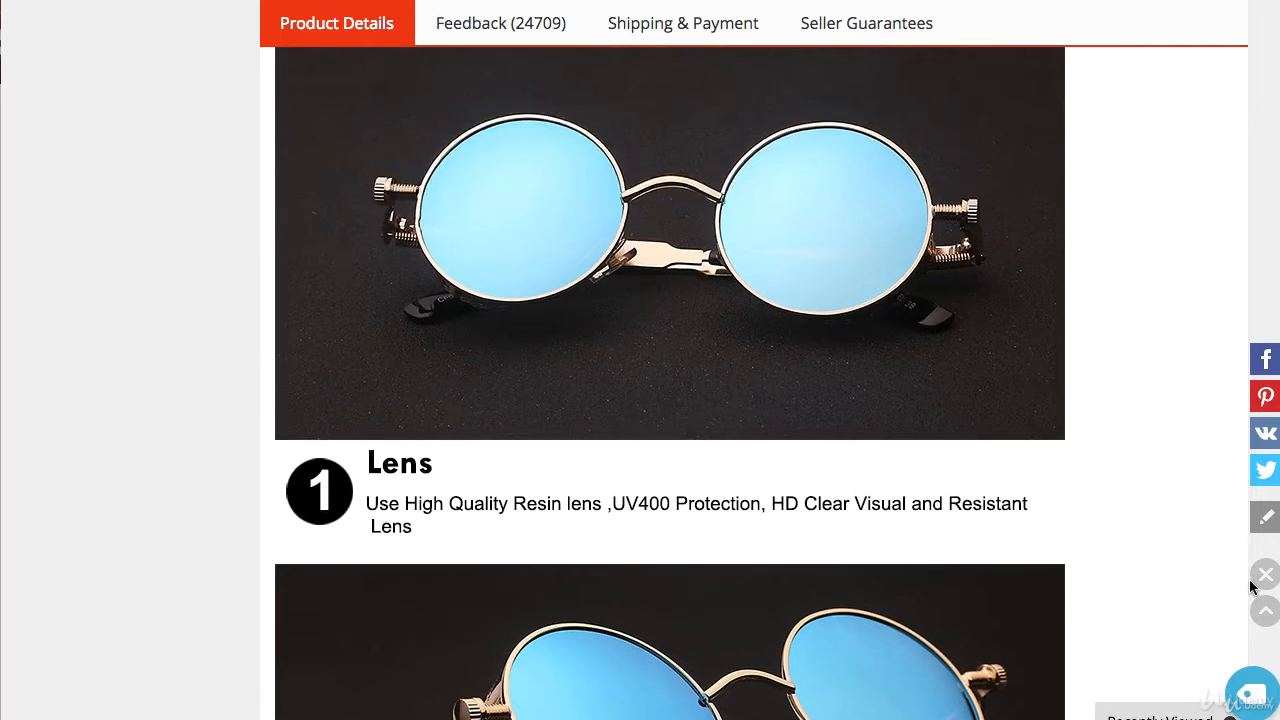
scroll(1248, 592, "down", 10)
scroll(1247, 607, "down", 20)
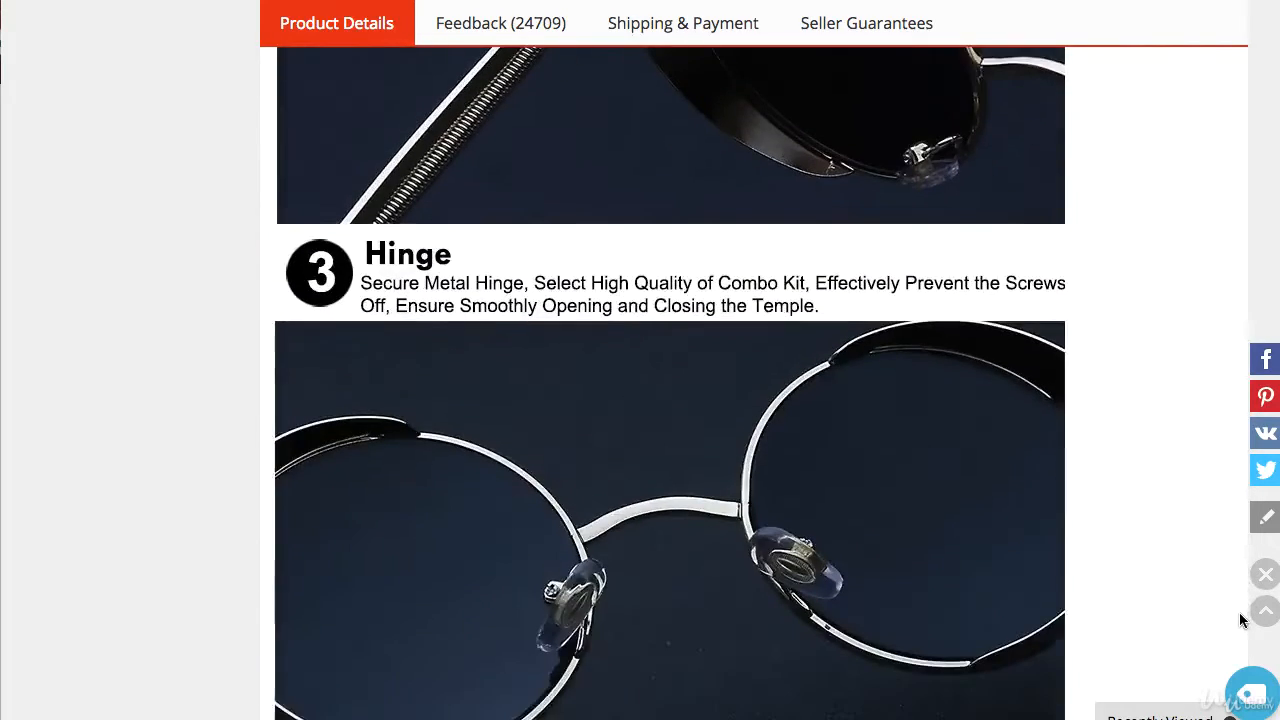
scroll(1237, 635, "down", 20)
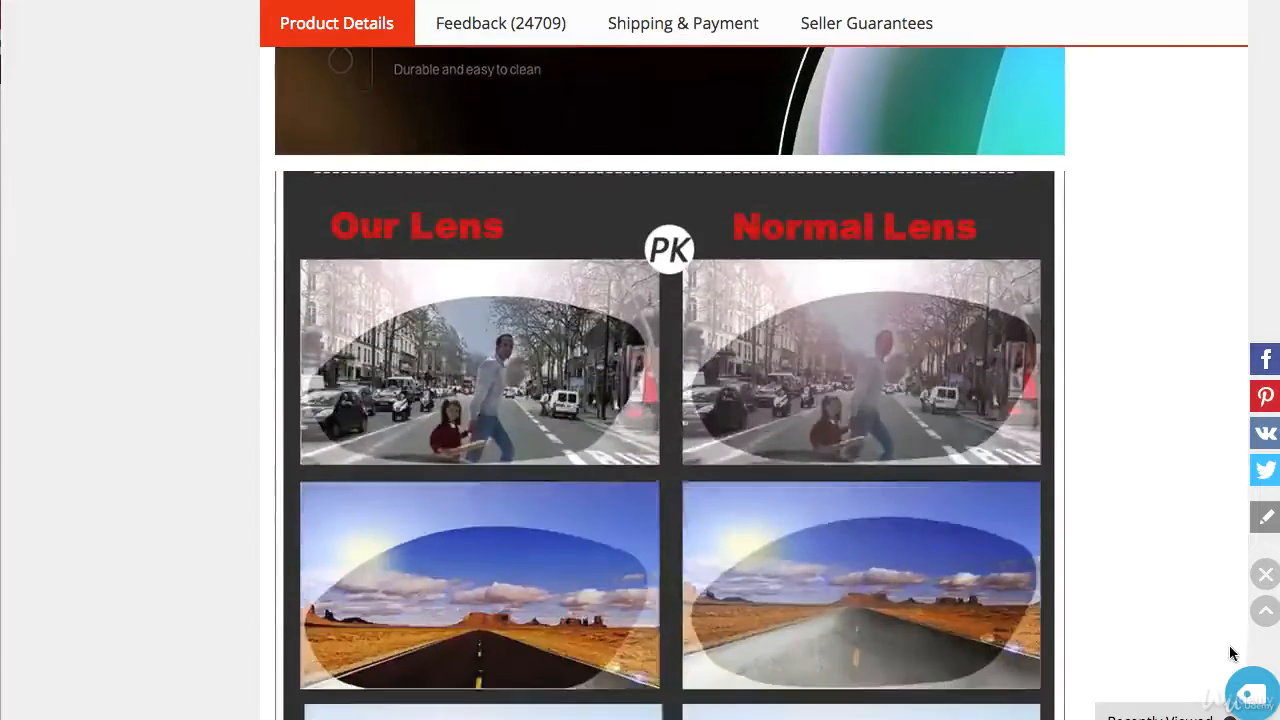
scroll(1222, 684, "down", 2)
scroll(1222, 684, "up", 4)
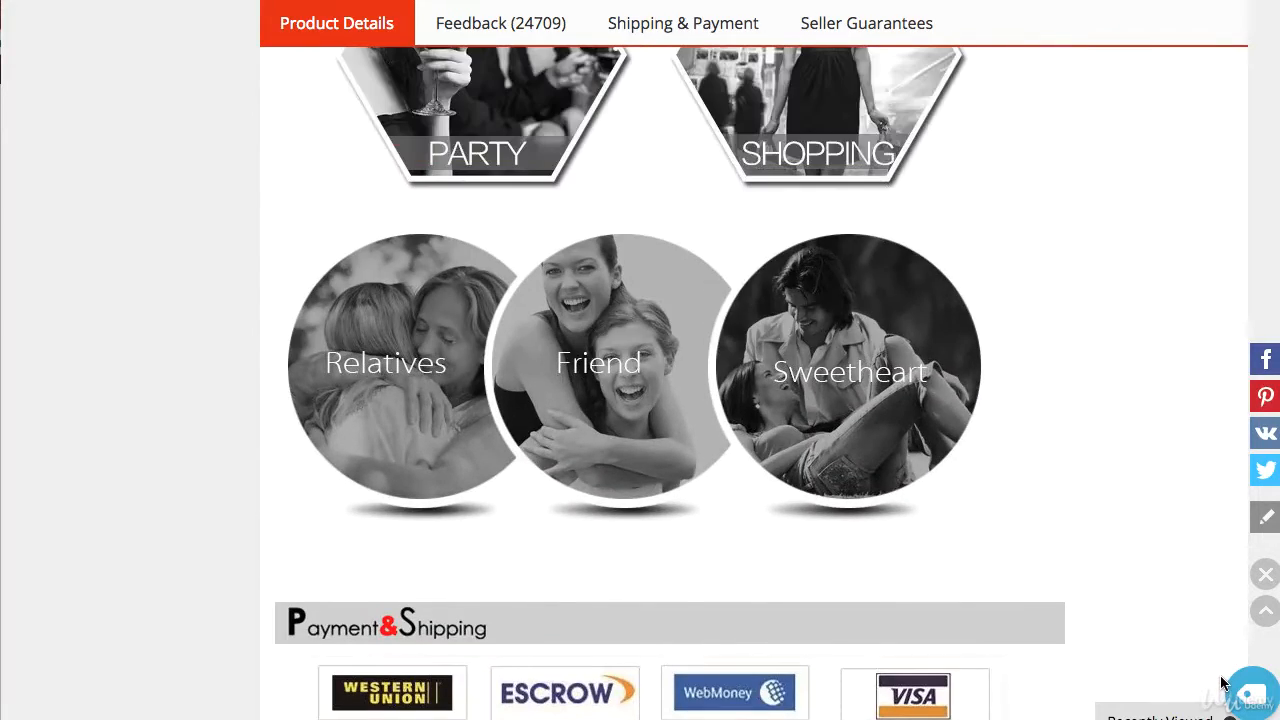
Step: Save the Wear Occasion image with the Party and Shopping hexagons to the computer
scroll(1225, 671, "up", 2)
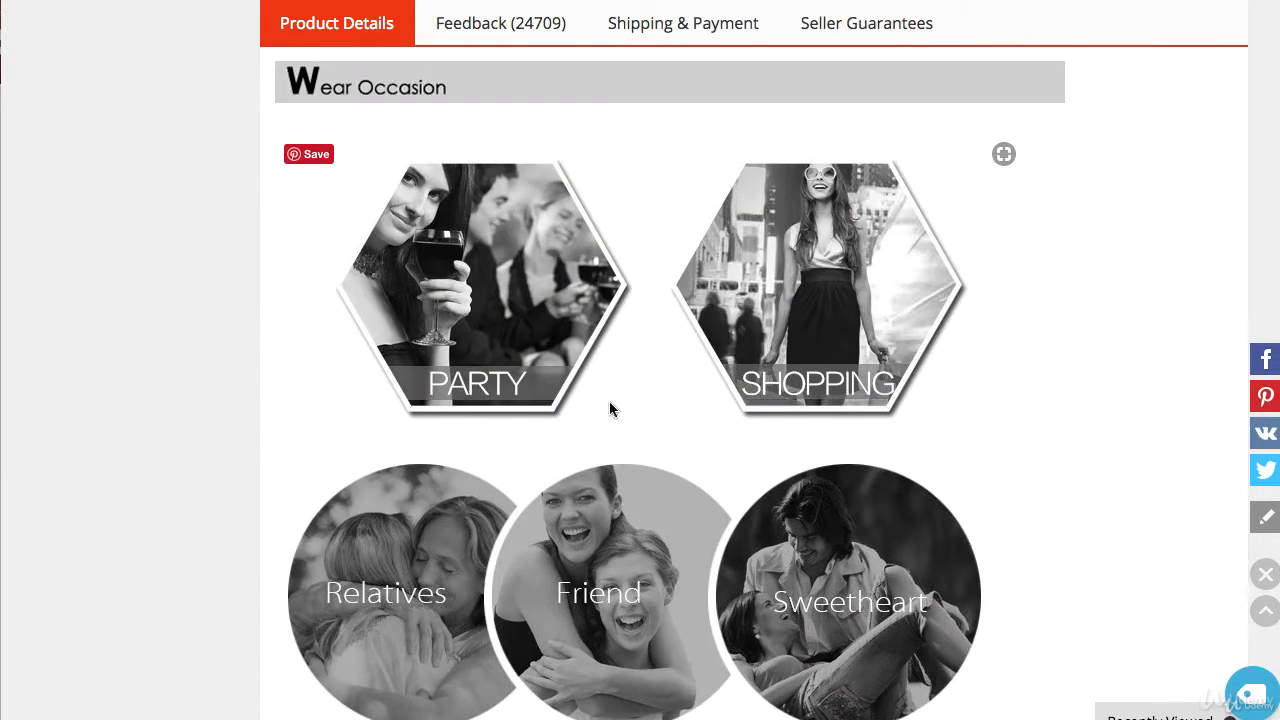
left_click_drag(781, 371, 955, 440)
right_click(770, 410)
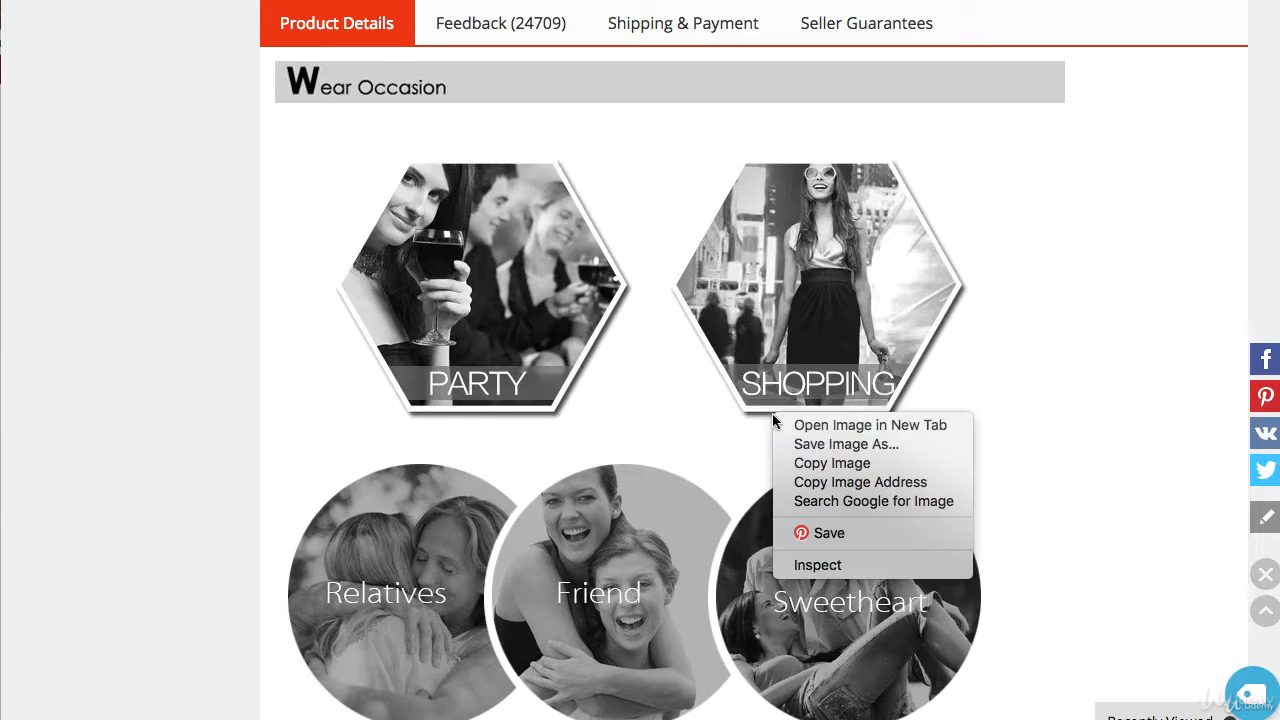
left_click(850, 443)
left_click(823, 201)
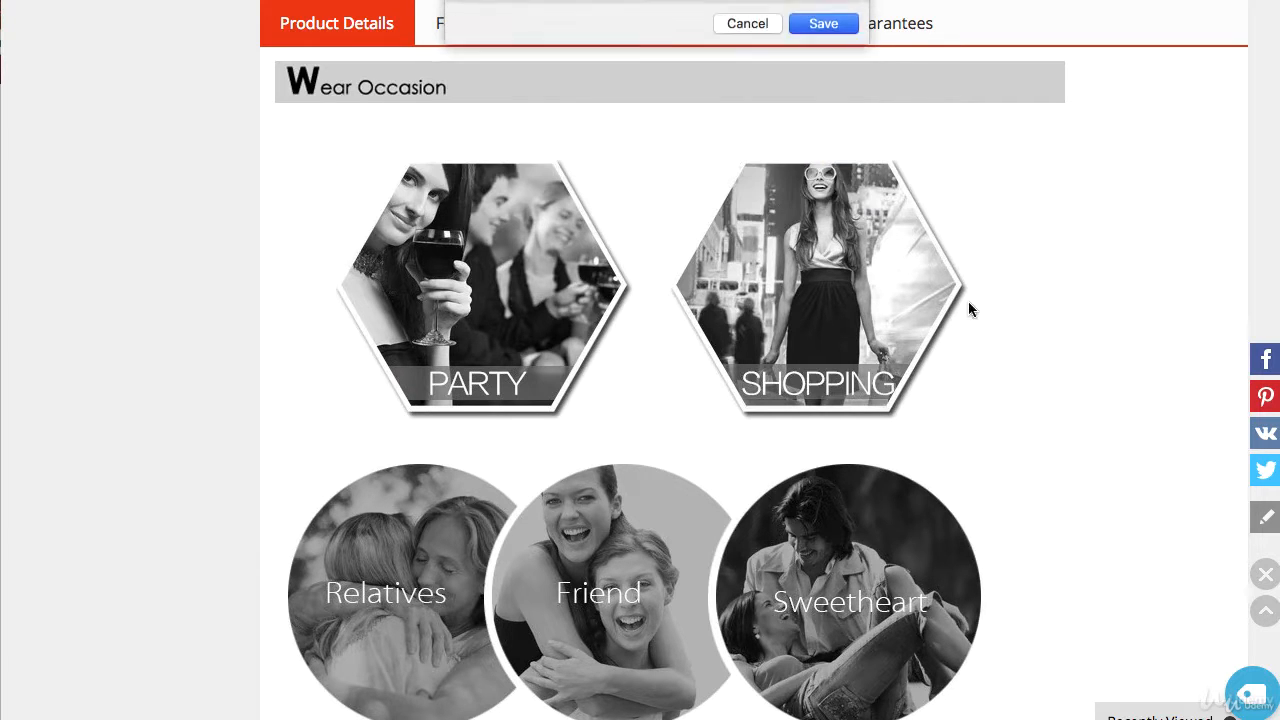
Step: Save the Our Lens versus Normal Lens comparison image to the computer
scroll(670, 380, "up", 6)
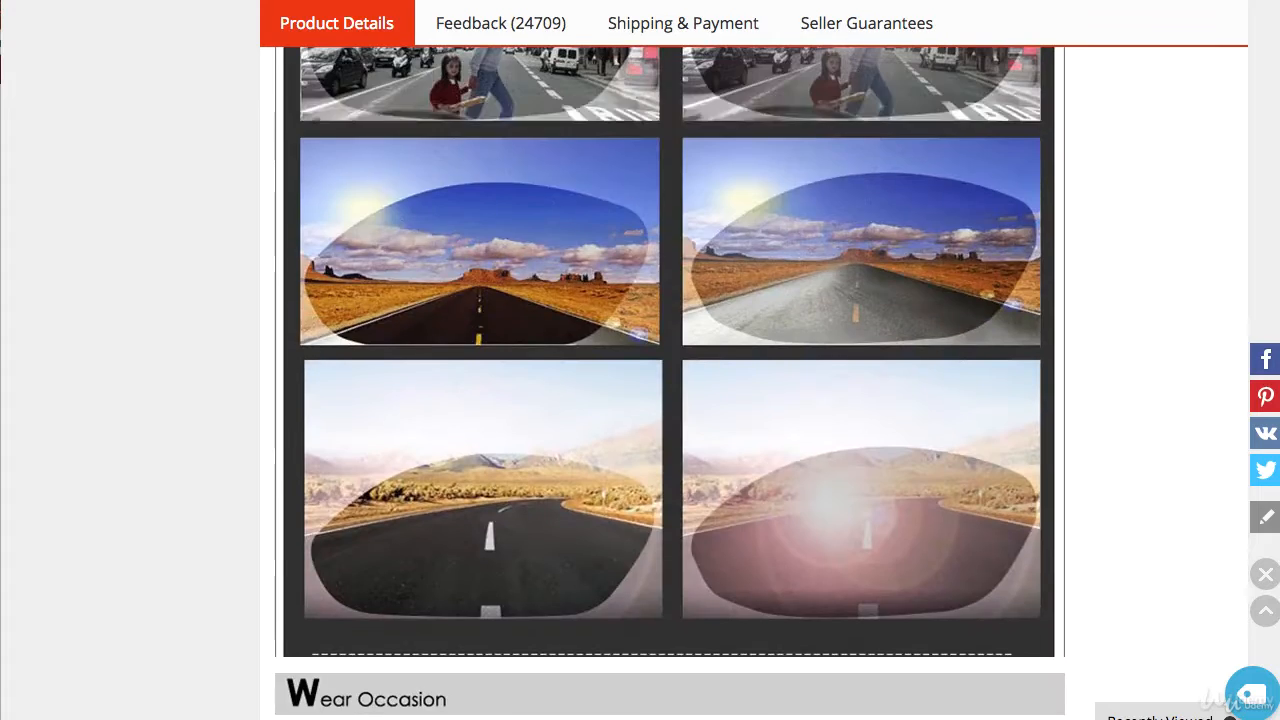
right_click(809, 383)
left_click(877, 414)
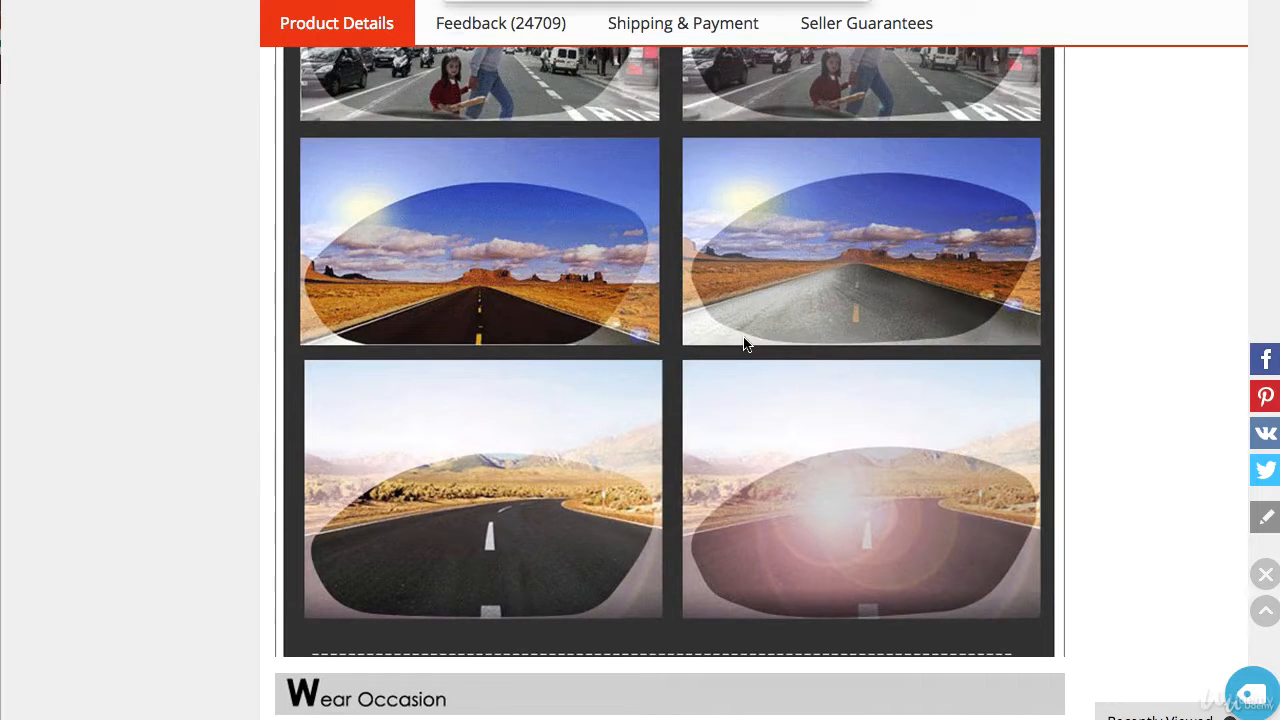
left_click(847, 201)
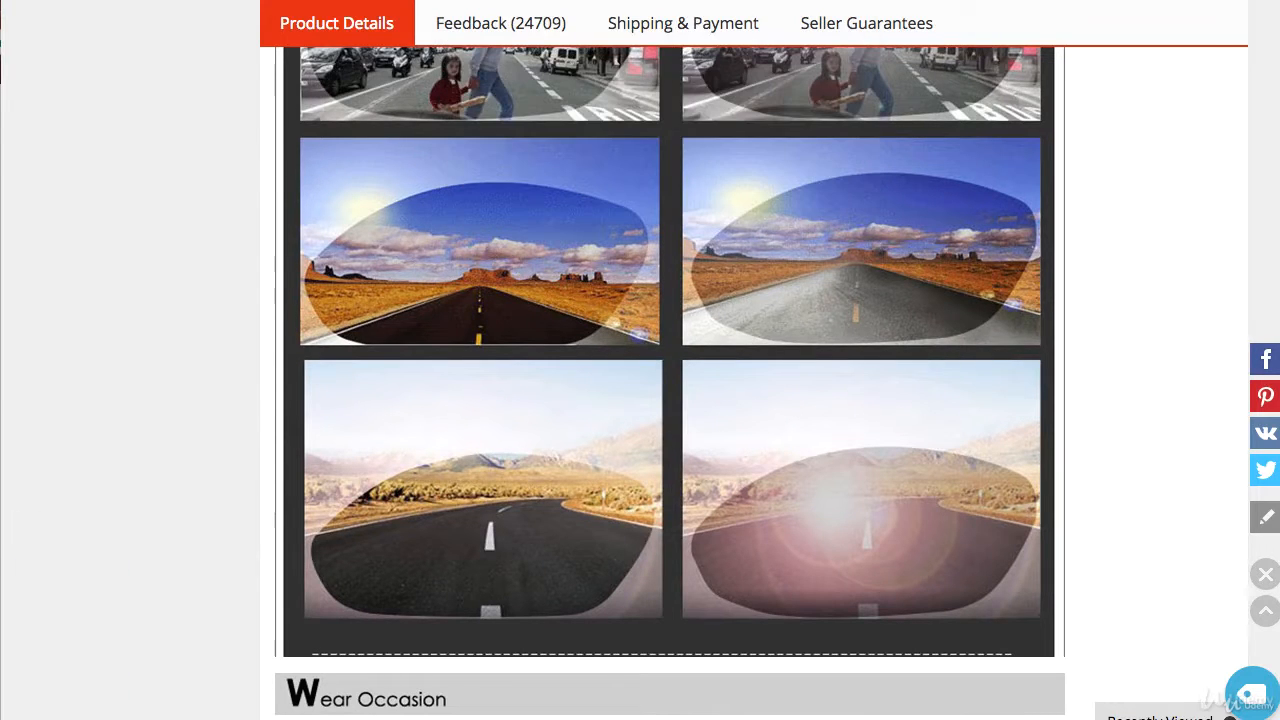
Step: Save the "How to Identify Good Lens" graphic to the Desktop as a JPEG image
scroll(670, 380, "up", 10)
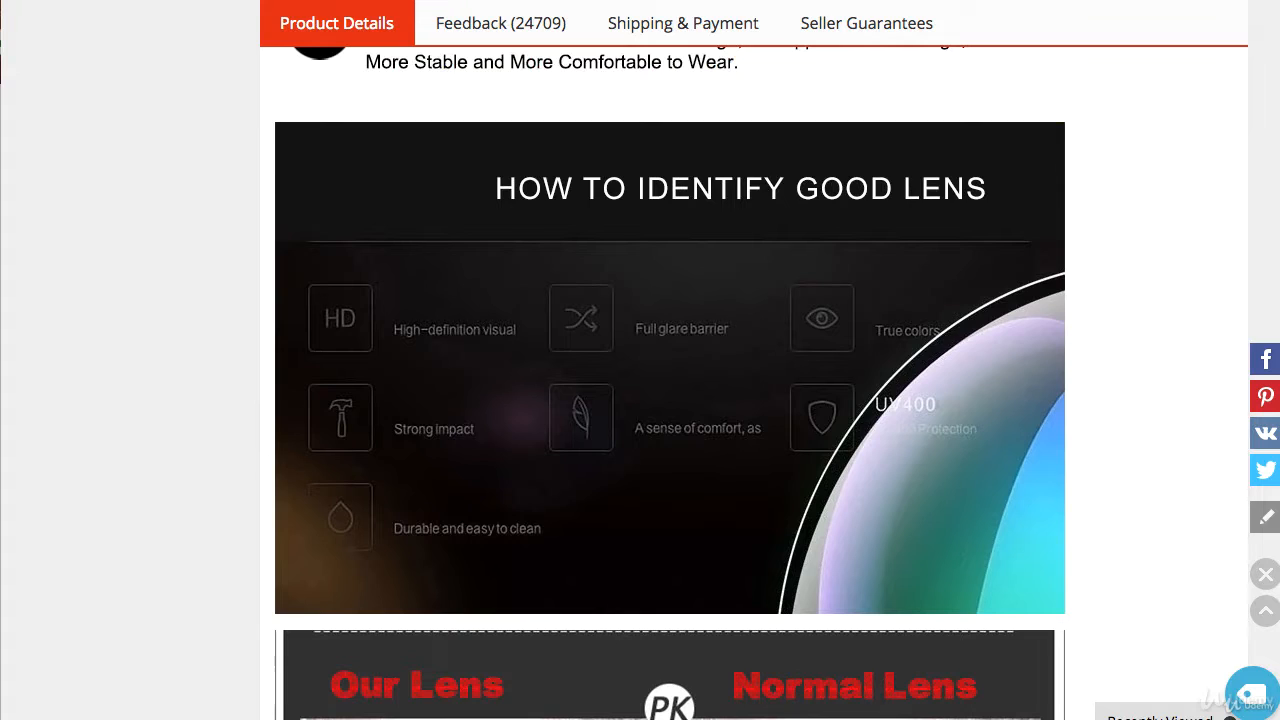
right_click(766, 330)
left_click(800, 349)
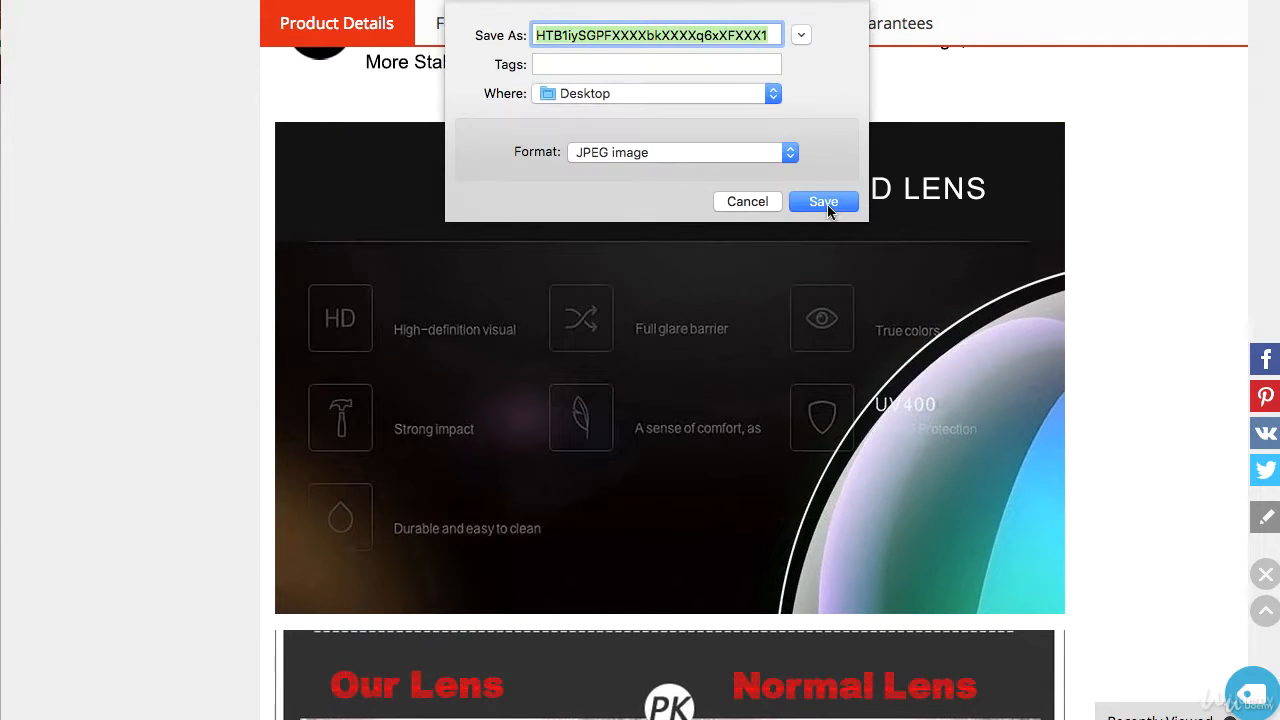
left_click(826, 205)
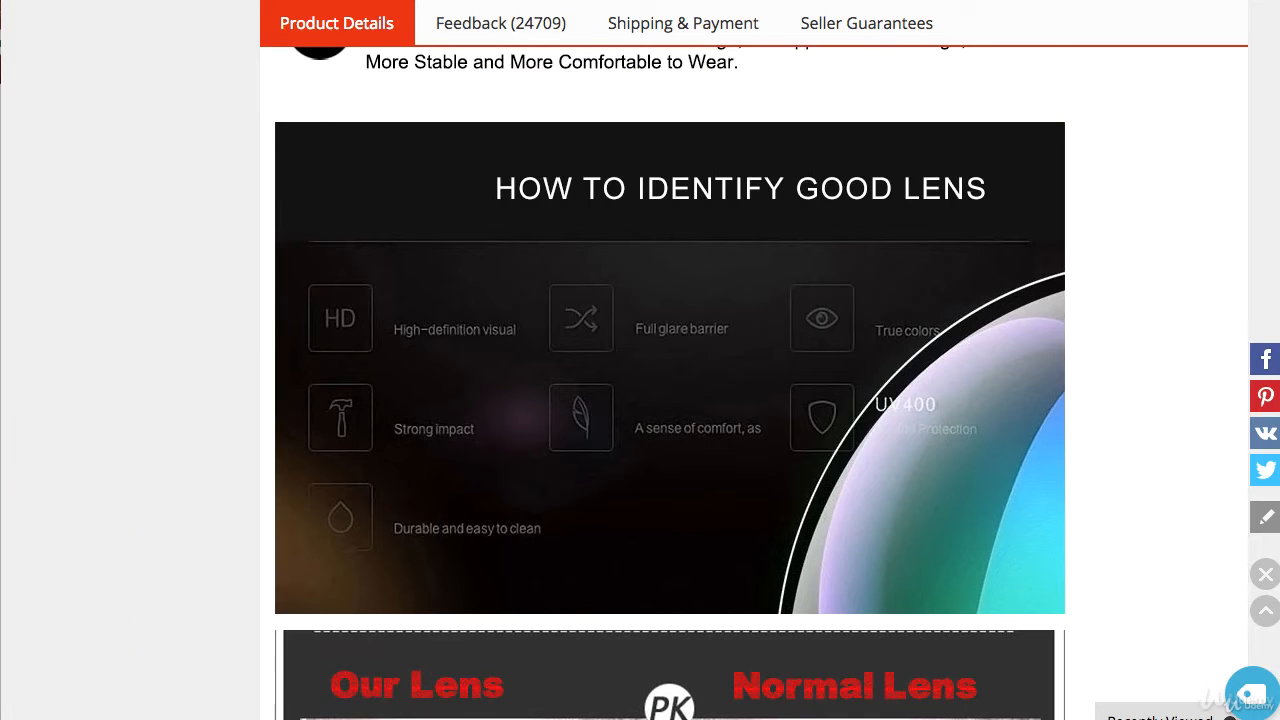
Step: Save the nose pads close-up photo to the Desktop as a JPEG image
scroll(670, 383, "up", 5)
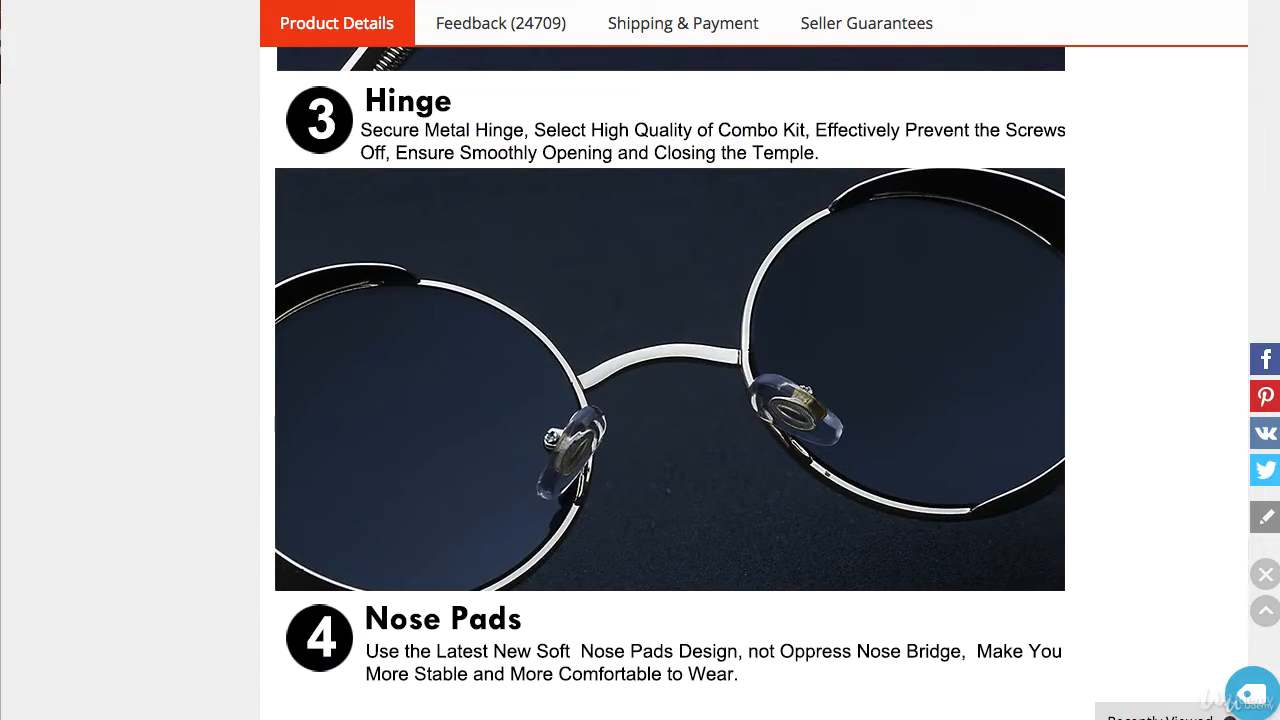
left_click_drag(858, 386, 985, 392)
right_click(783, 357)
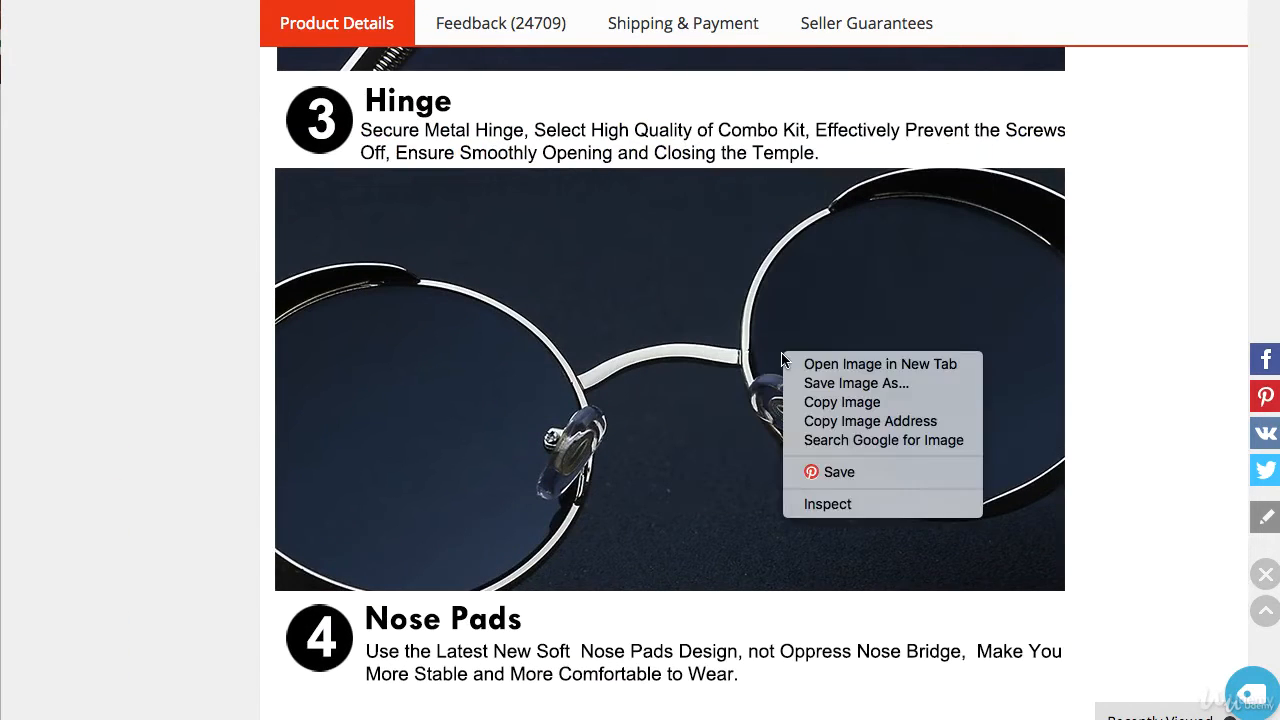
left_click(891, 386)
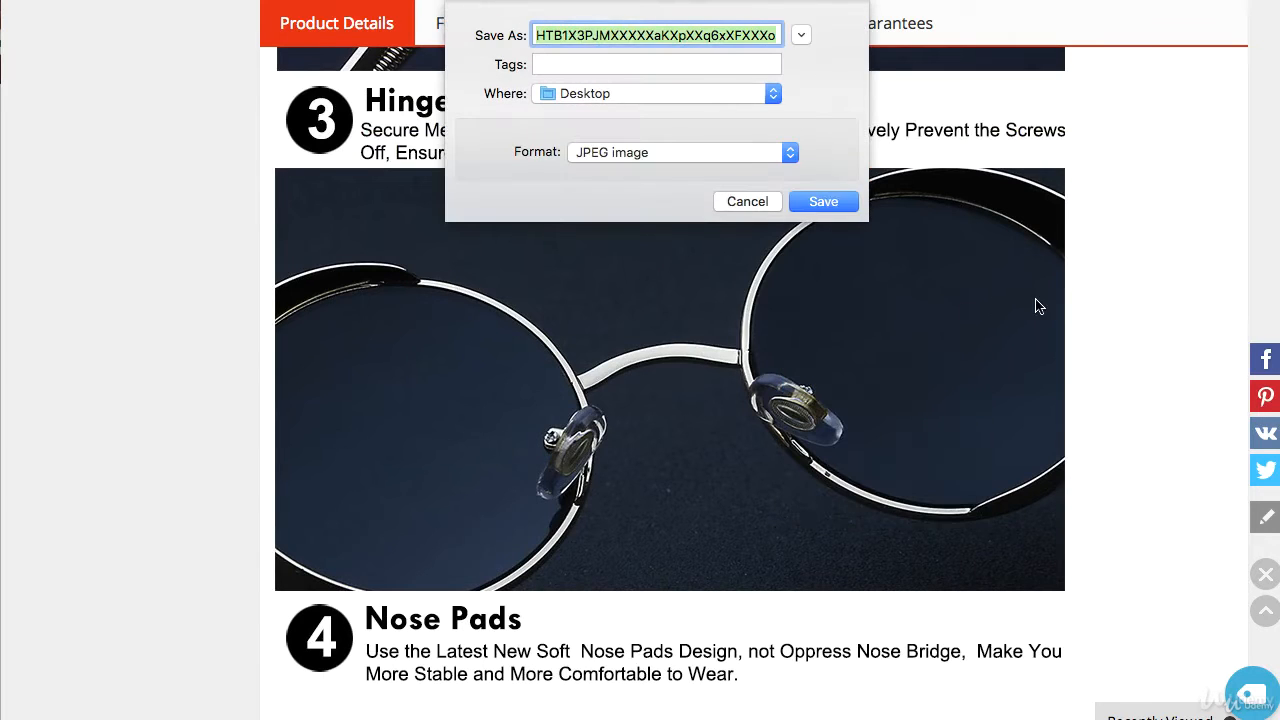
left_click(823, 200)
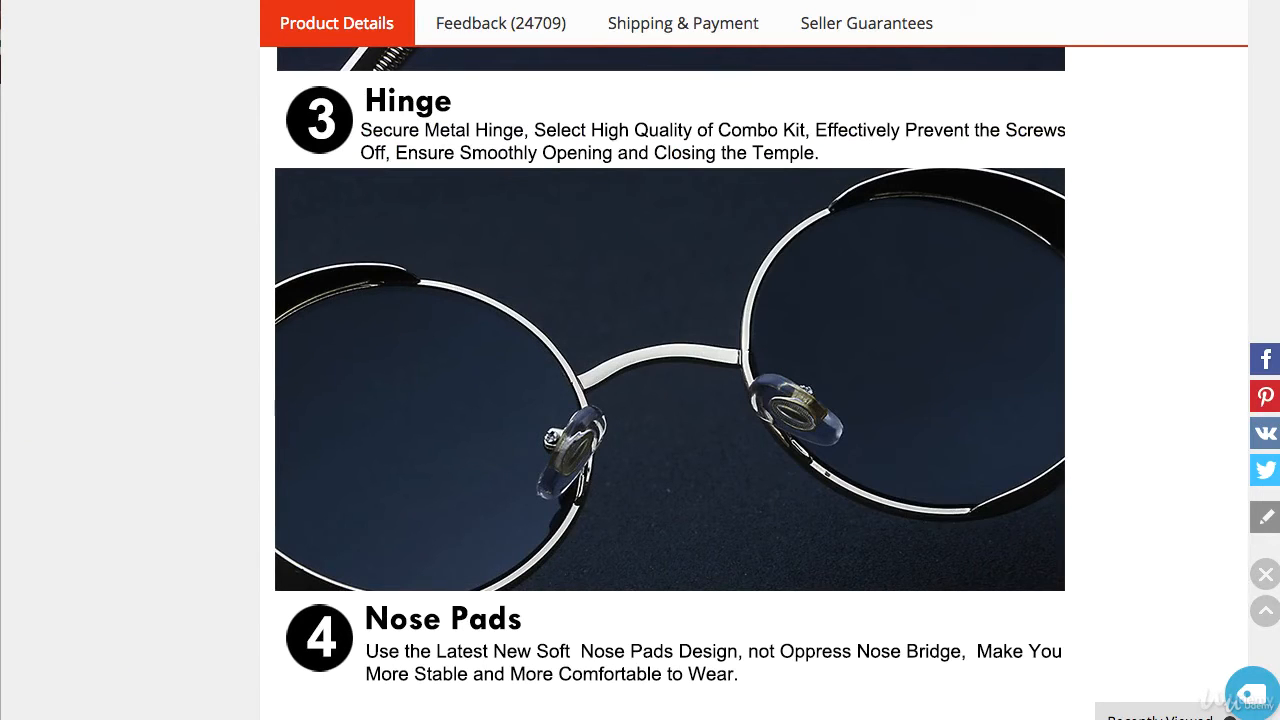
Step: Save the hinge detail photo above the Hinge description to the Desktop as a JPEG image
scroll(814, 486, "up", 5)
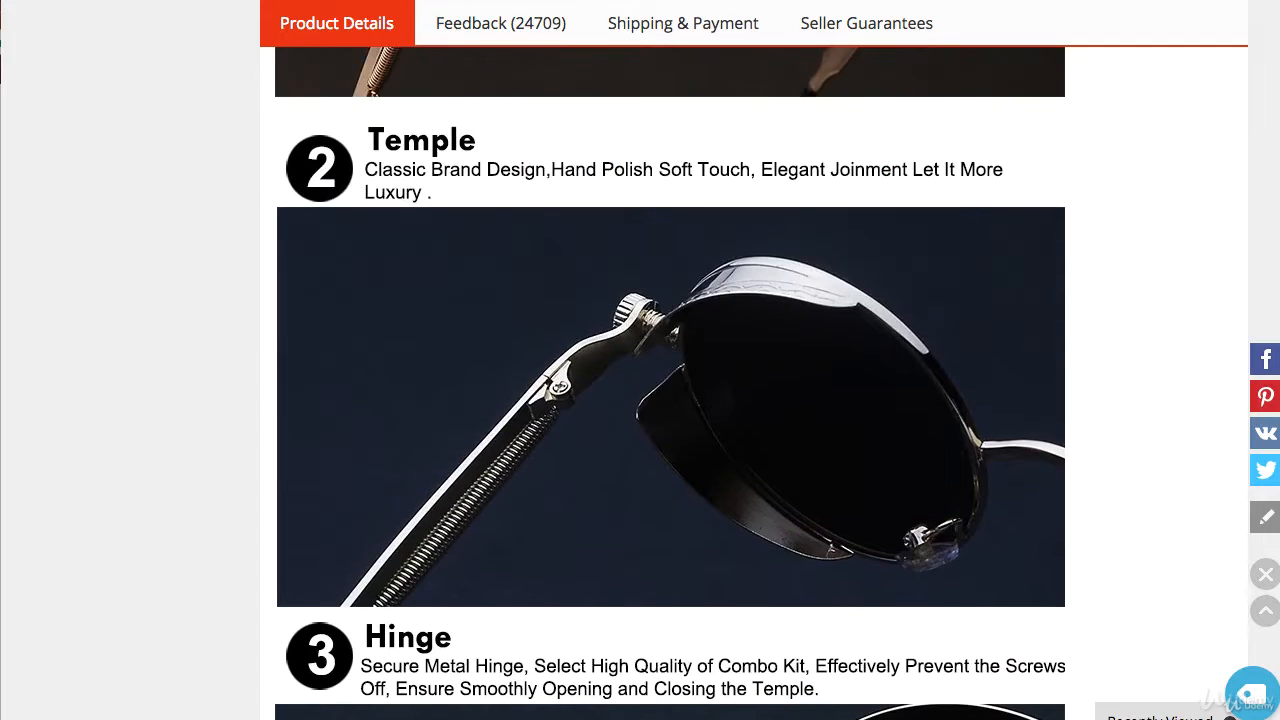
right_click(814, 482)
left_click(860, 511)
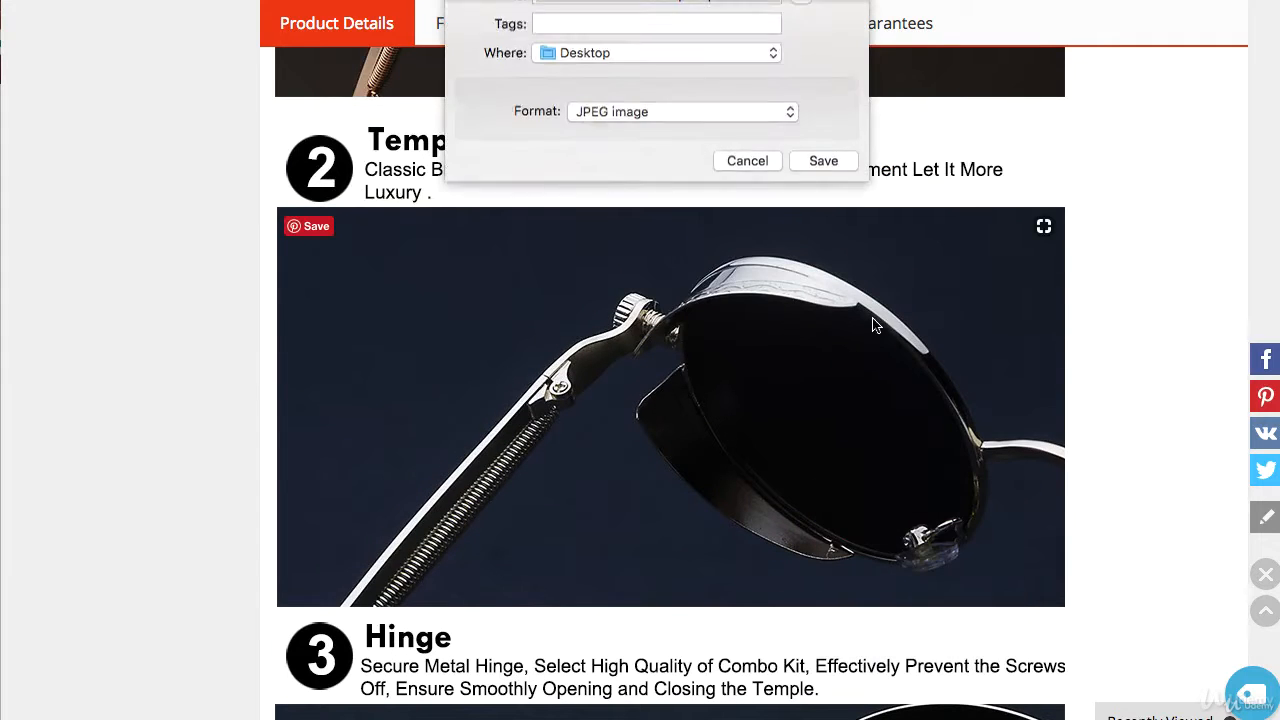
left_click(823, 200)
Step: Examine the blue-lens photos for Lens and Temple in the Detail Display, and return to the C8 front photo
scroll(1265, 520, "up", 5)
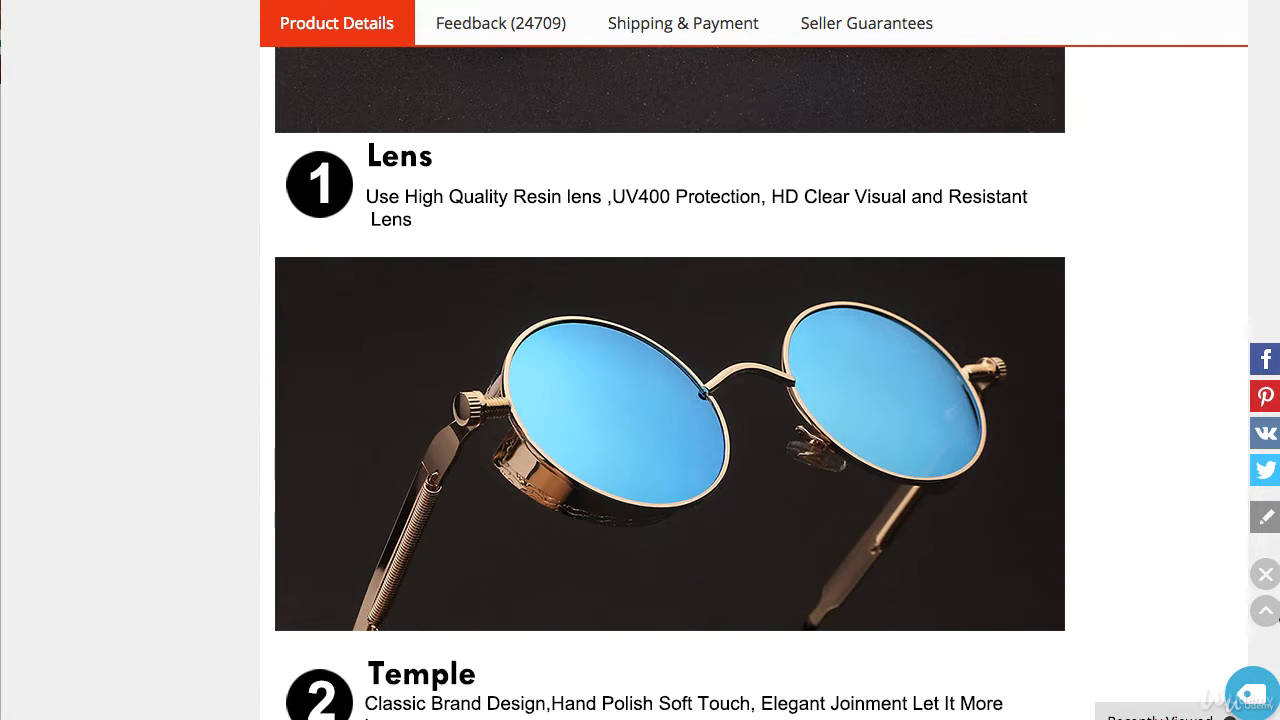
scroll(1200, 397, "up", 7)
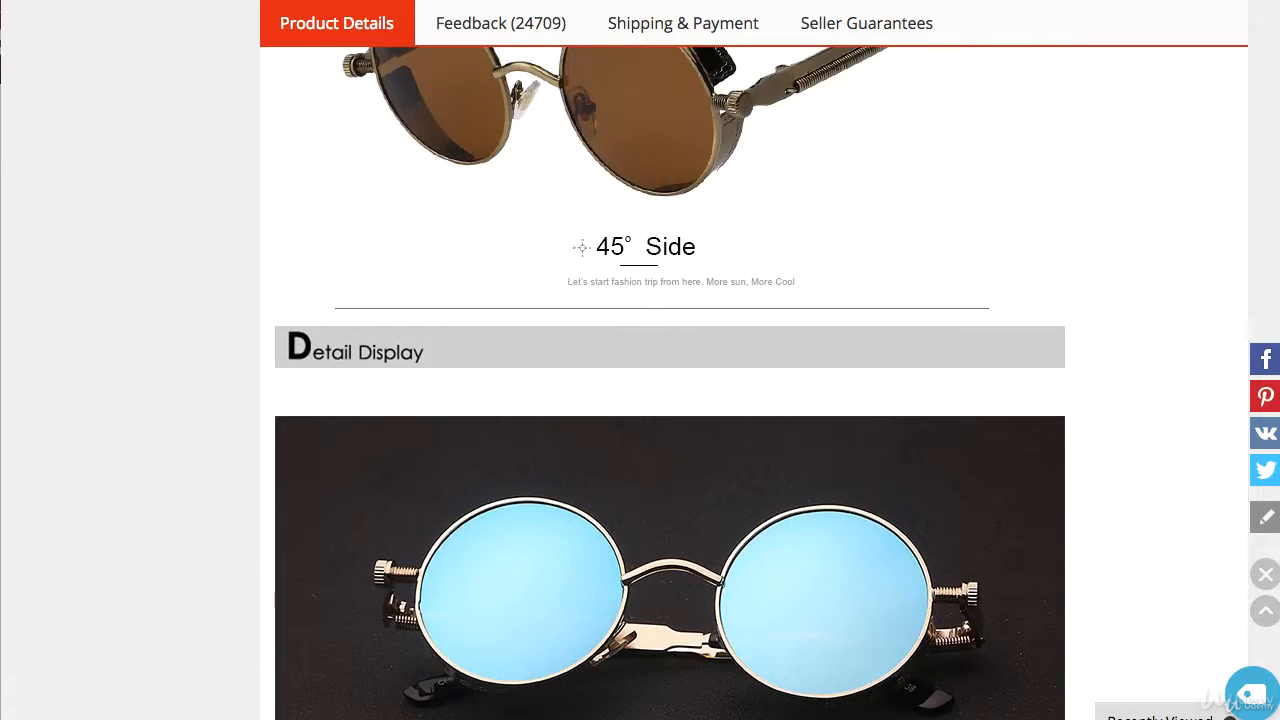
scroll(670, 400, "down", 3)
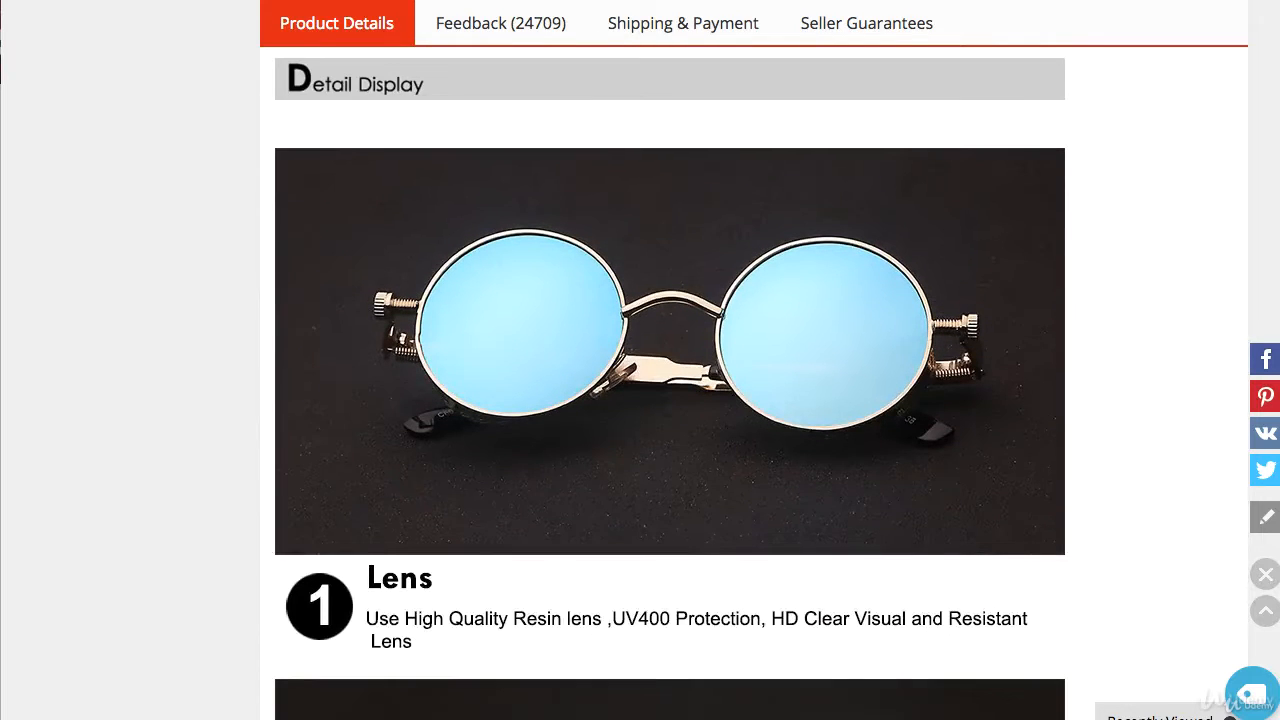
scroll(895, 347, "down", 1)
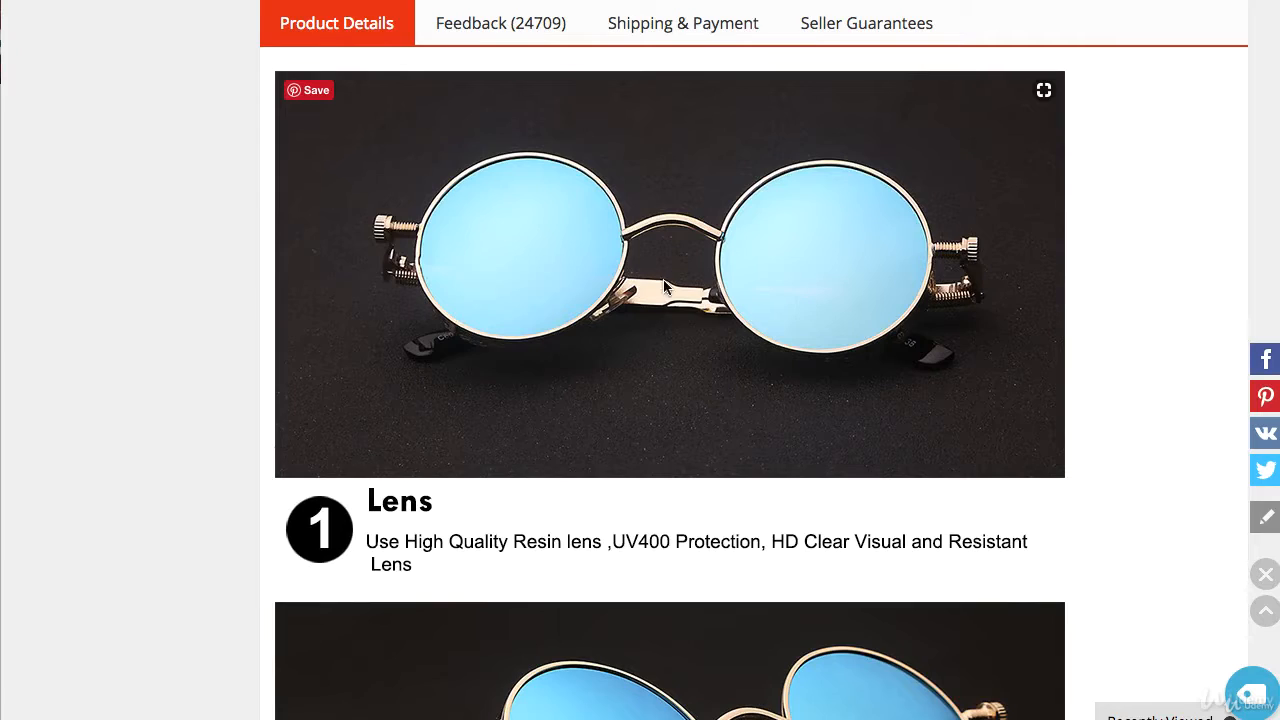
scroll(844, 319, "down", 20)
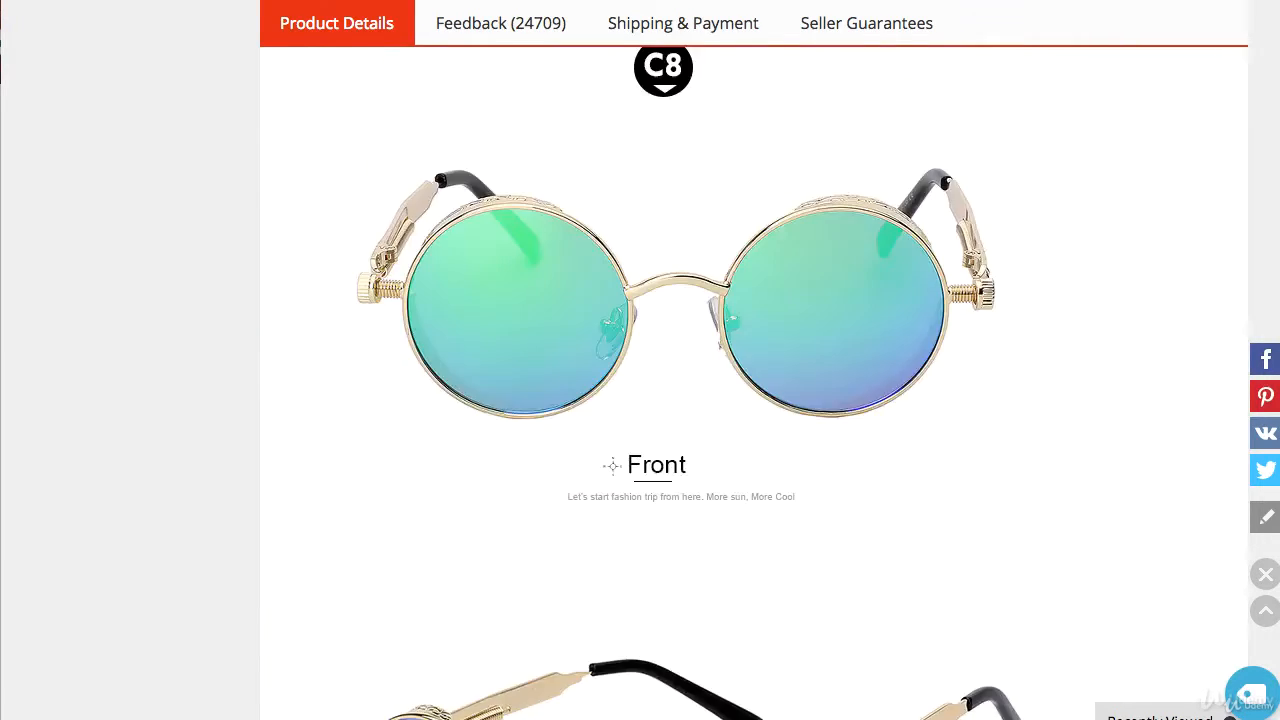
Step: Capture a screenshot of only the Glasses Information table in the product details
scroll(663, 383, "up", 10)
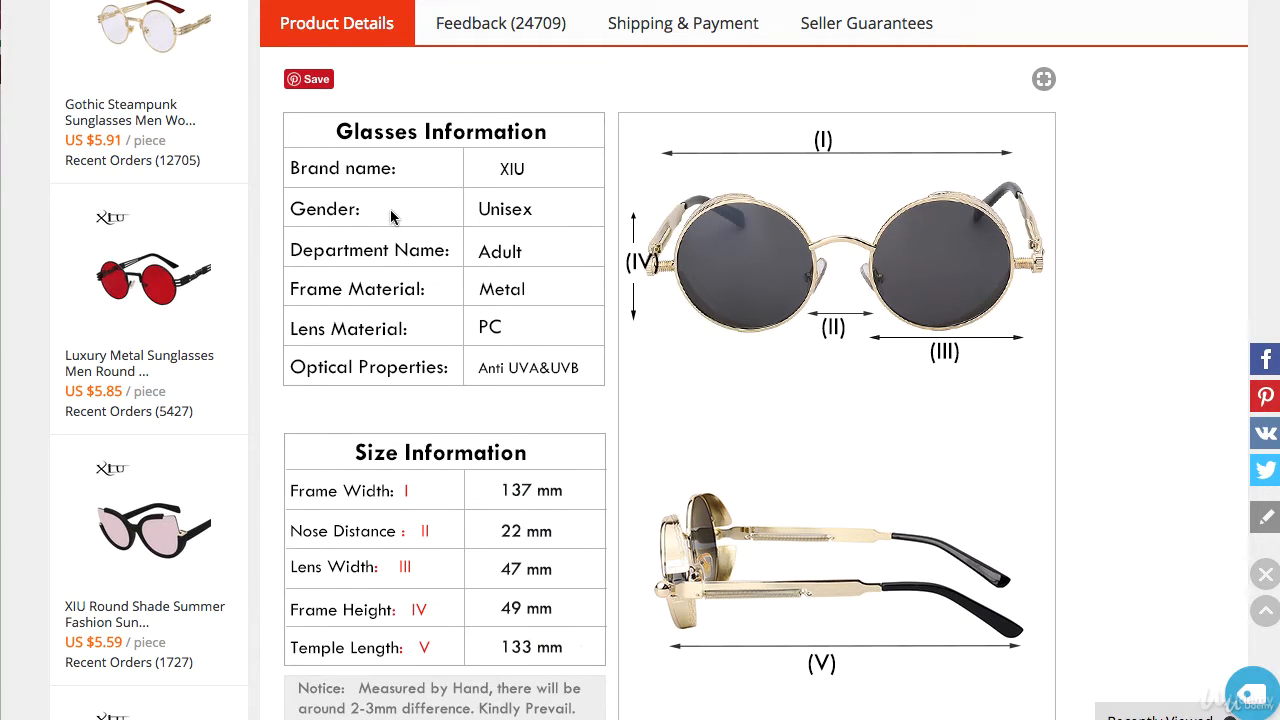
key("super+shift+4")
mouse_move(281, 109)
left_mouse_down()
mouse_move(605, 405)
mouse_move(606, 391)
left_mouse_up()
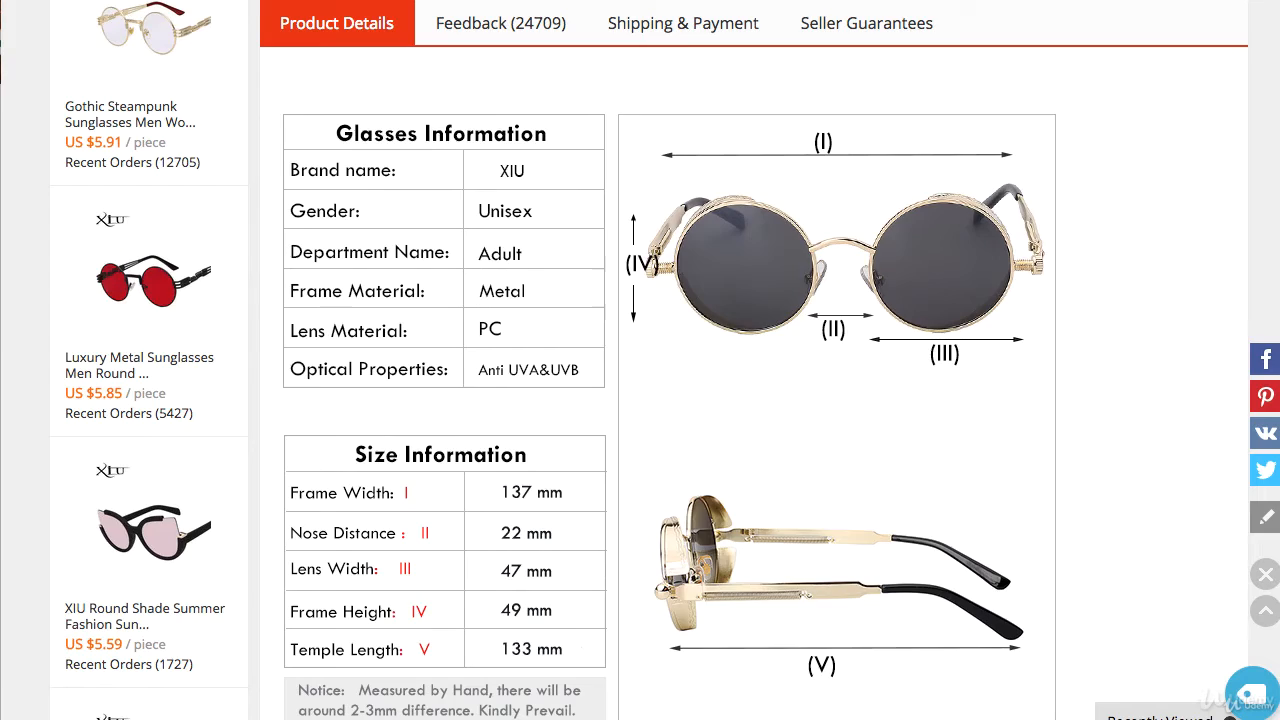
Step: Copy the product's full title from the head of the sunglasses listing
scroll(640, 400, "up", 8)
scroll(640, 400, "up", 1)
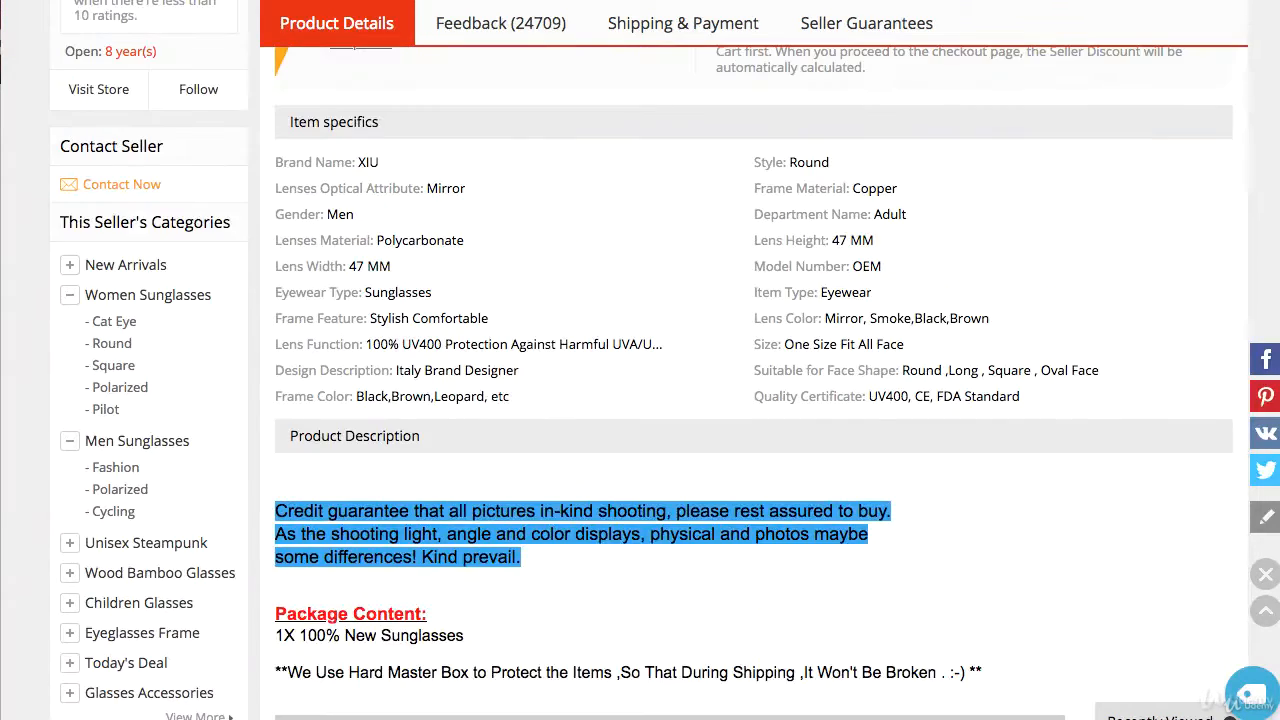
scroll(640, 400, "up", 7)
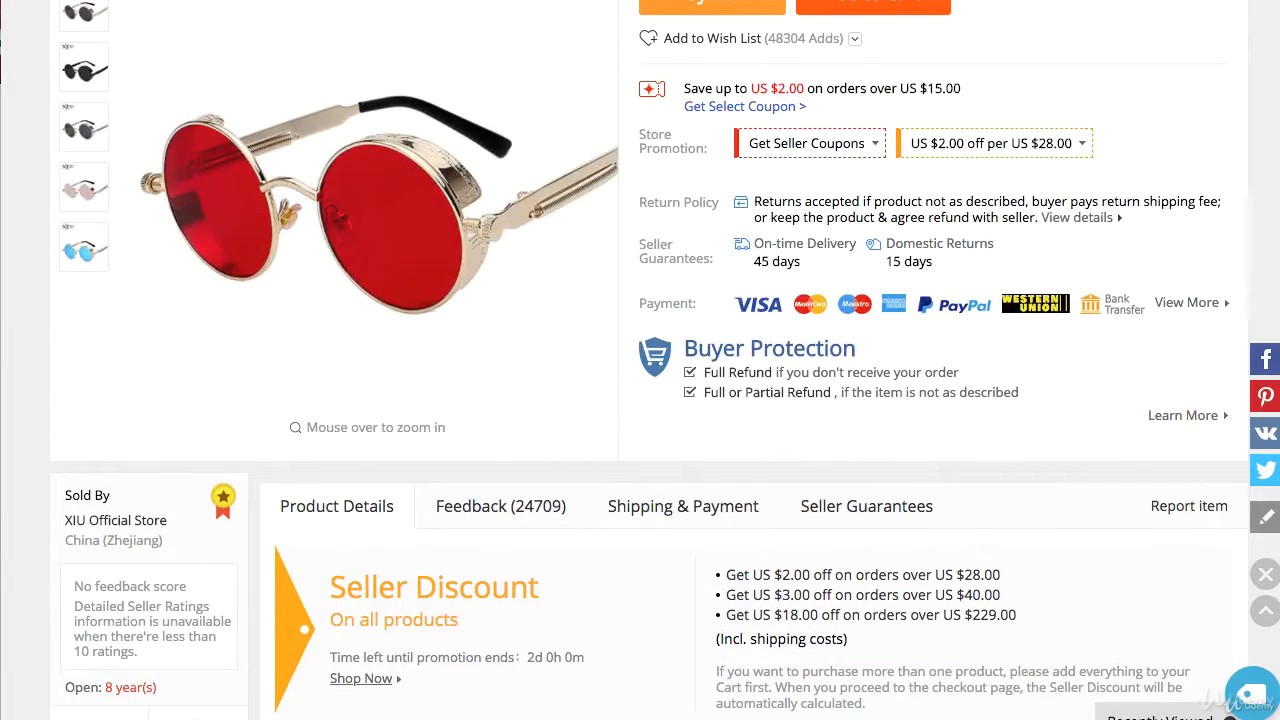
scroll(640, 400, "up", 4)
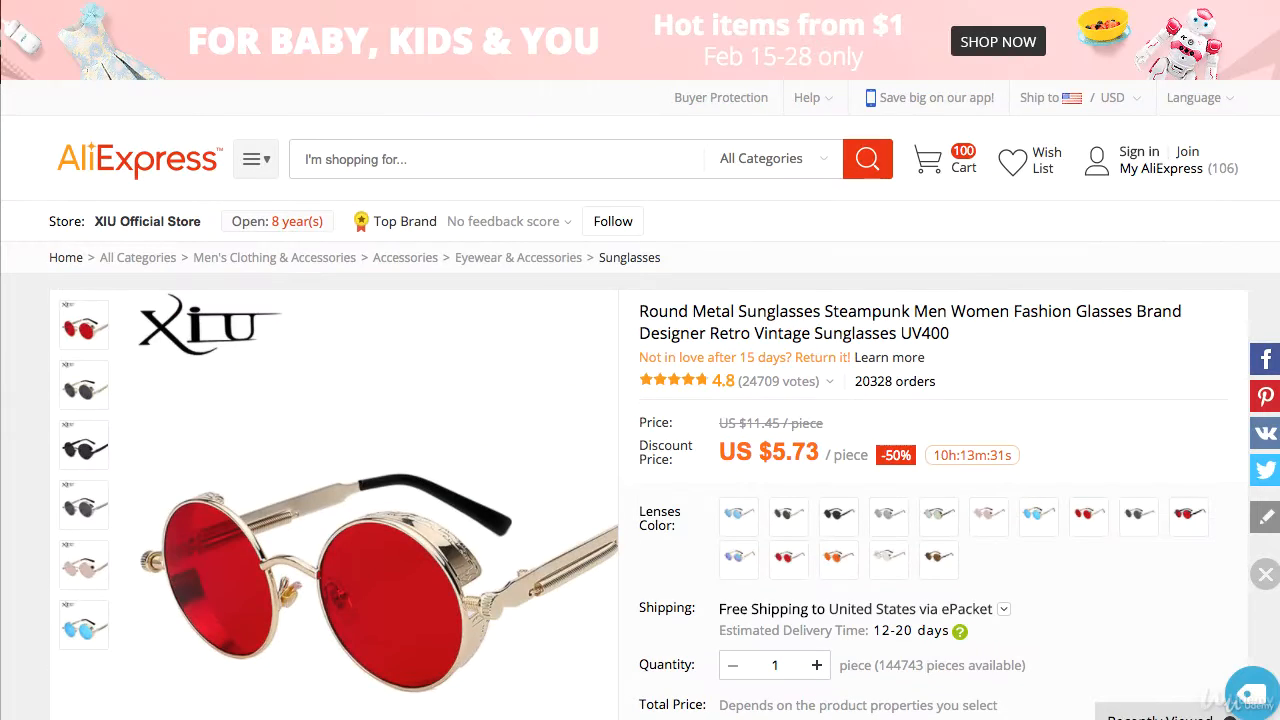
left_click_drag(972, 340, 638, 313)
right_click(689, 313)
left_click(744, 355)
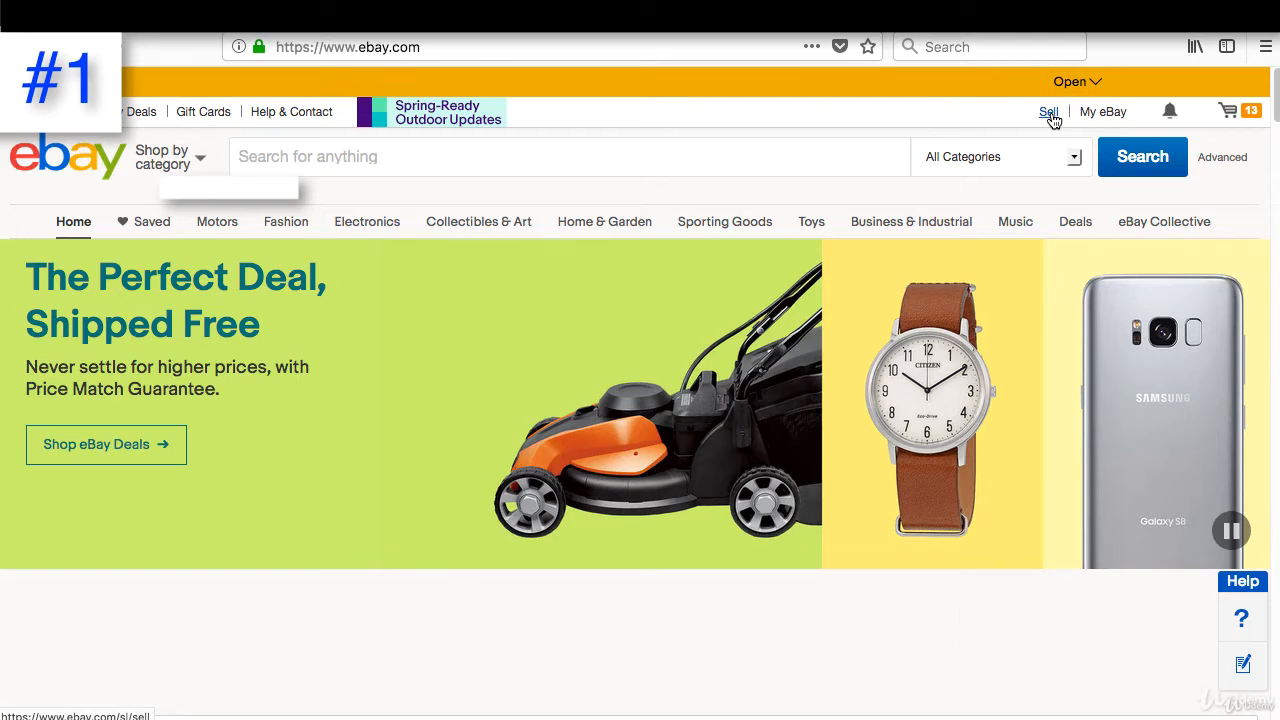
Step: Switch to eBay and start a new single listing from the Seller Hub
left_click(1049, 113)
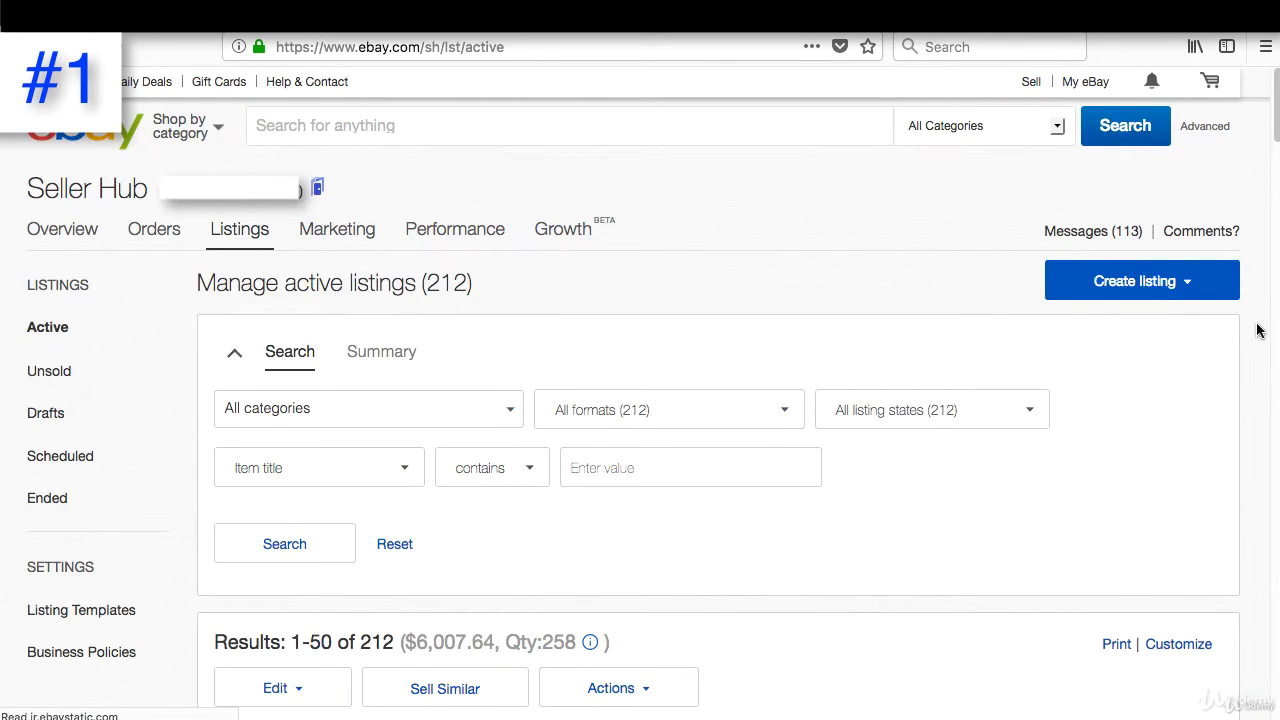
left_click(1141, 279)
left_click(1046, 318)
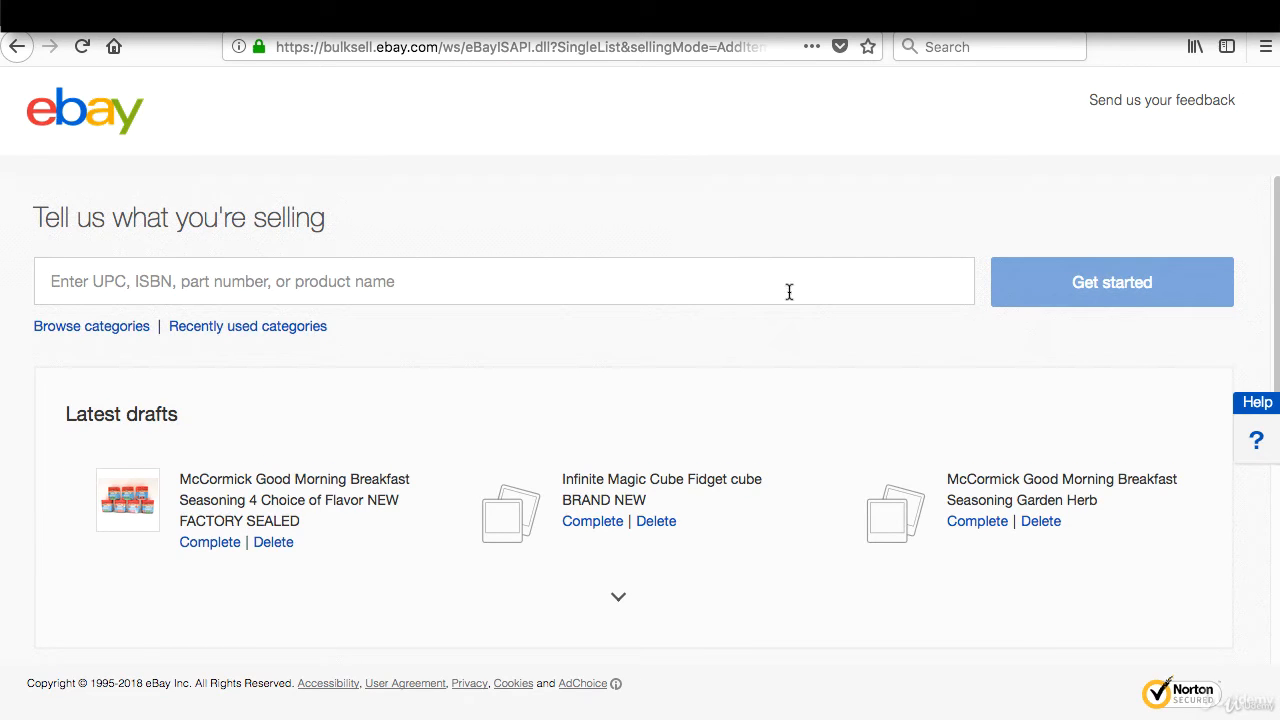
Step: Paste the copied title as the product being sold and choose the category Women's Accessories > Sunglasses & Fashion Eyewear > Sunglasses
right_click(662, 281)
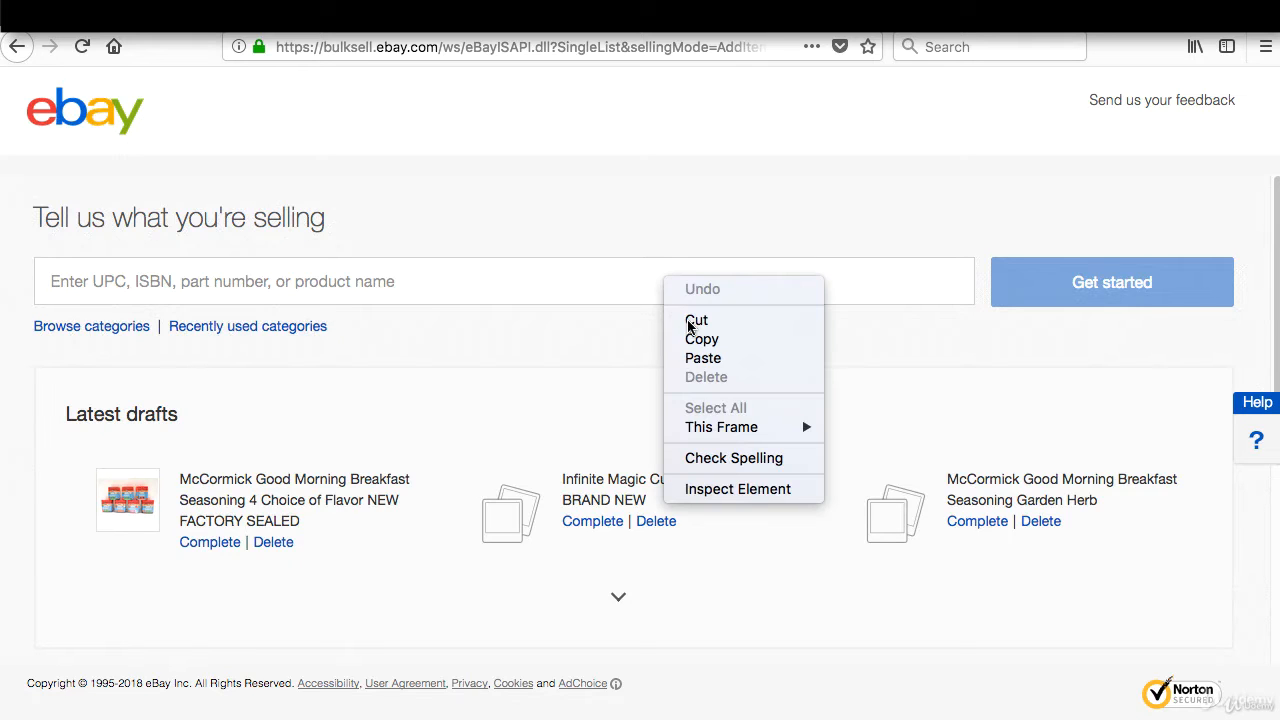
left_click(731, 360)
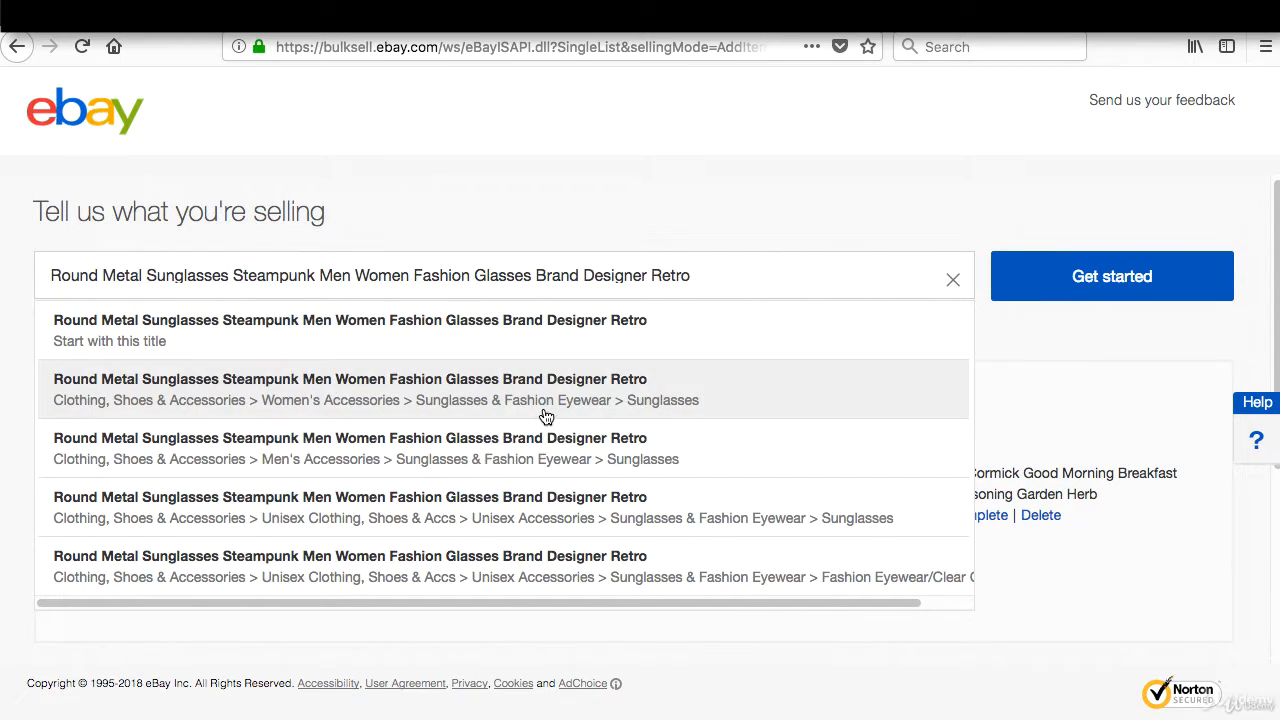
left_click(391, 403)
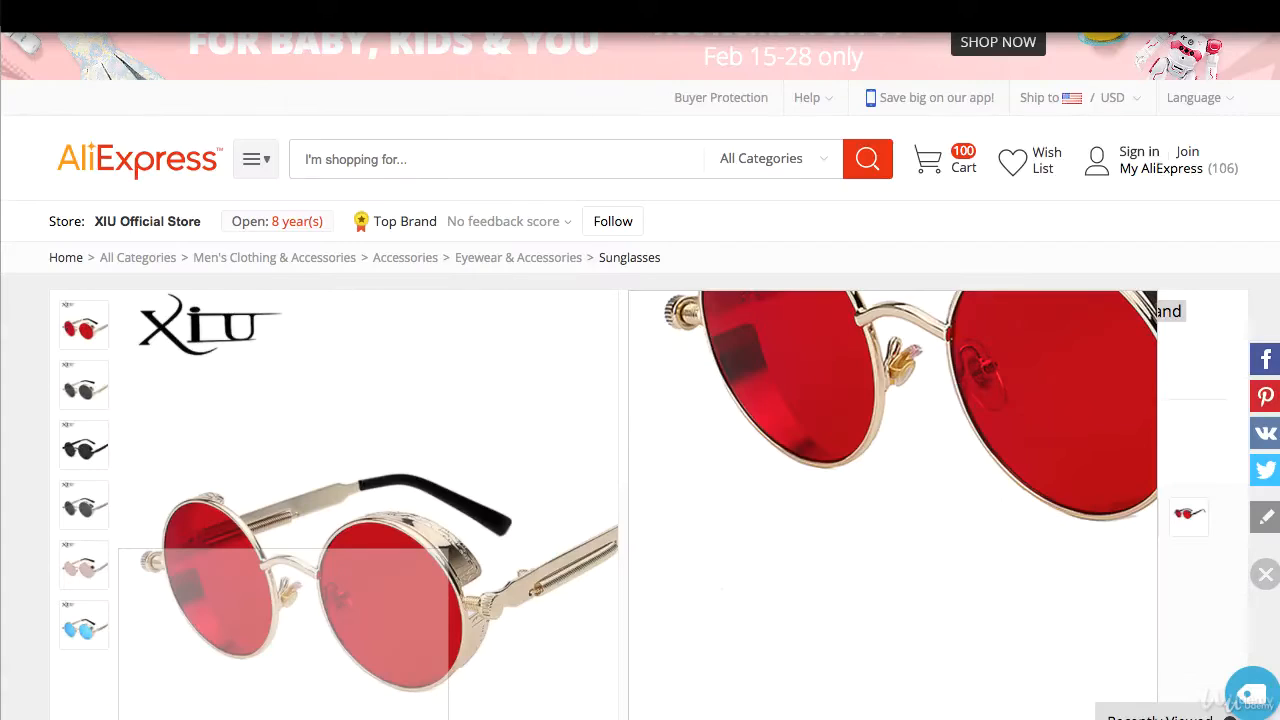
Step: Switch back to the AliExpress listing and examine its estimated delivery time, package content, size information and available colours
scroll(1210, 297, "down", 5)
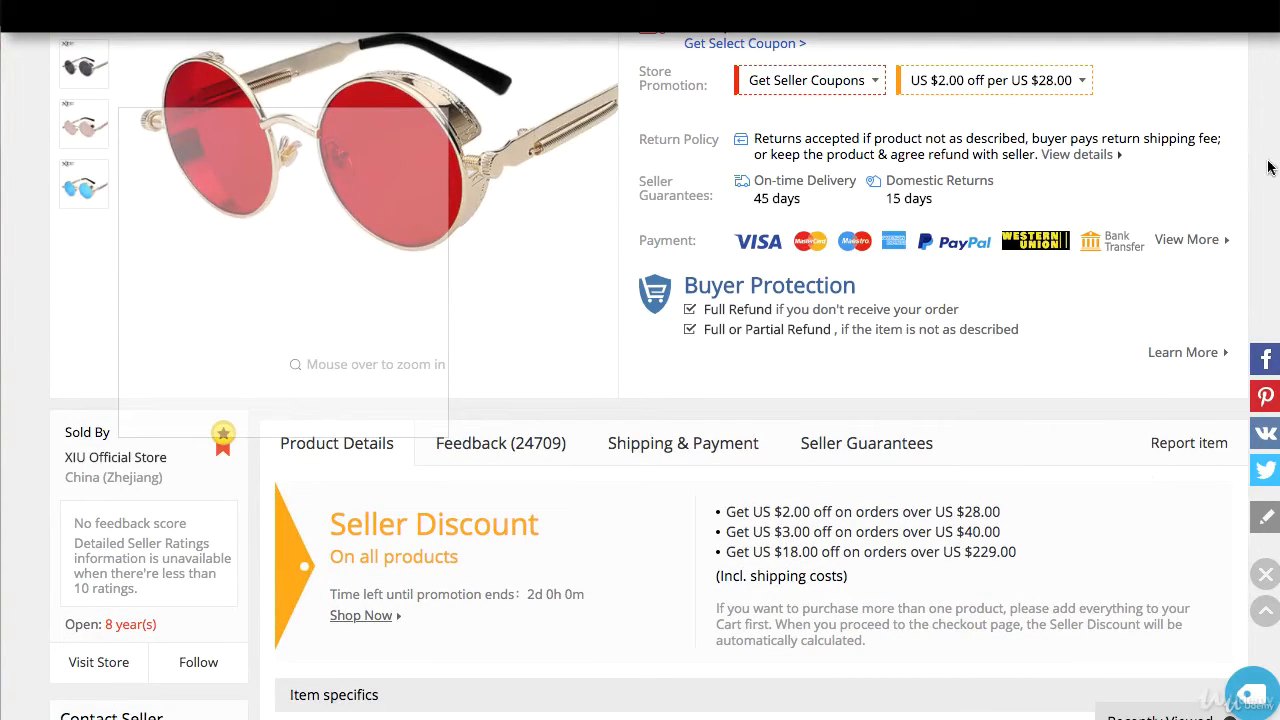
scroll(847, 246, "up", 3)
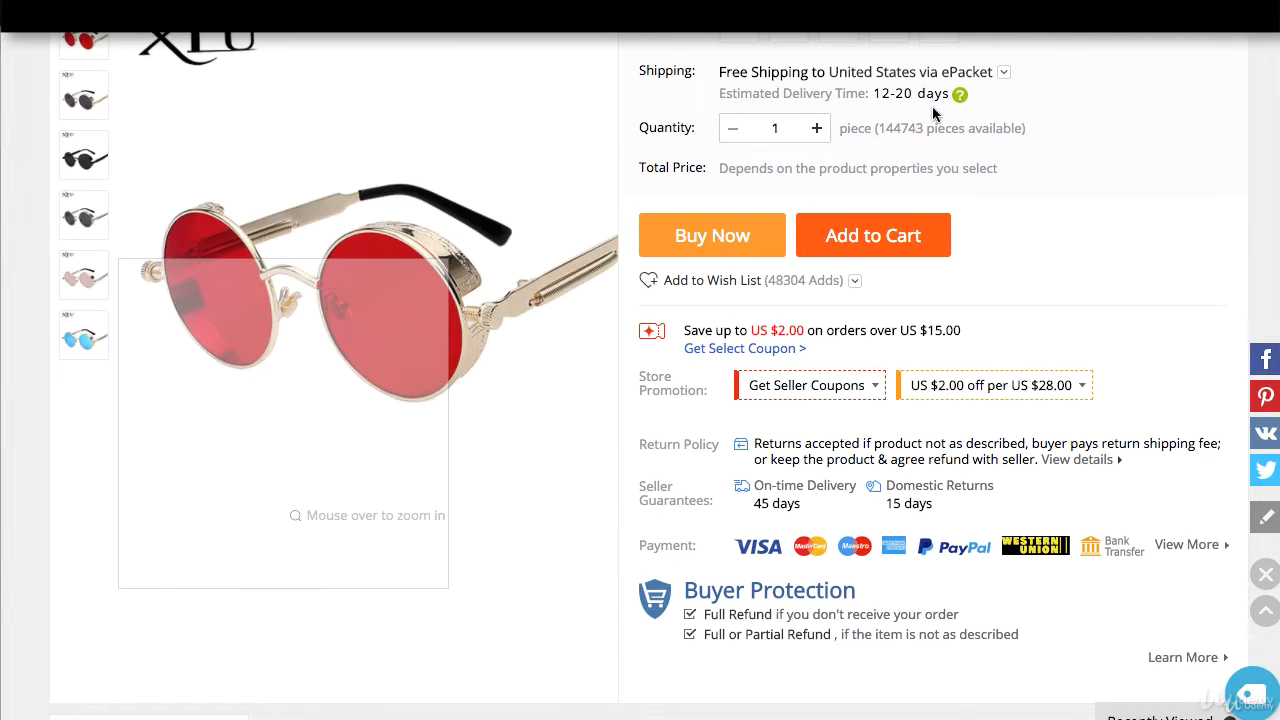
left_click_drag(876, 93, 932, 93)
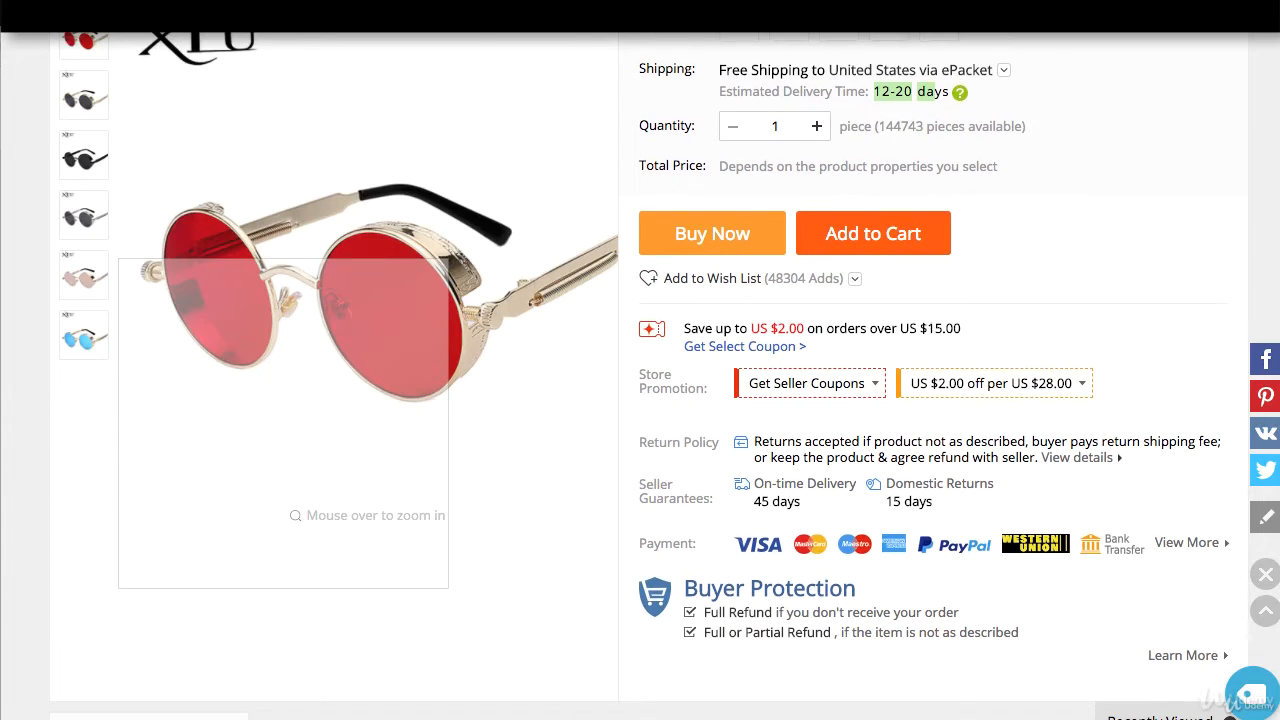
scroll(640, 400, "down", 10)
scroll(640, 400, "down", 4)
scroll(640, 400, "up", 2)
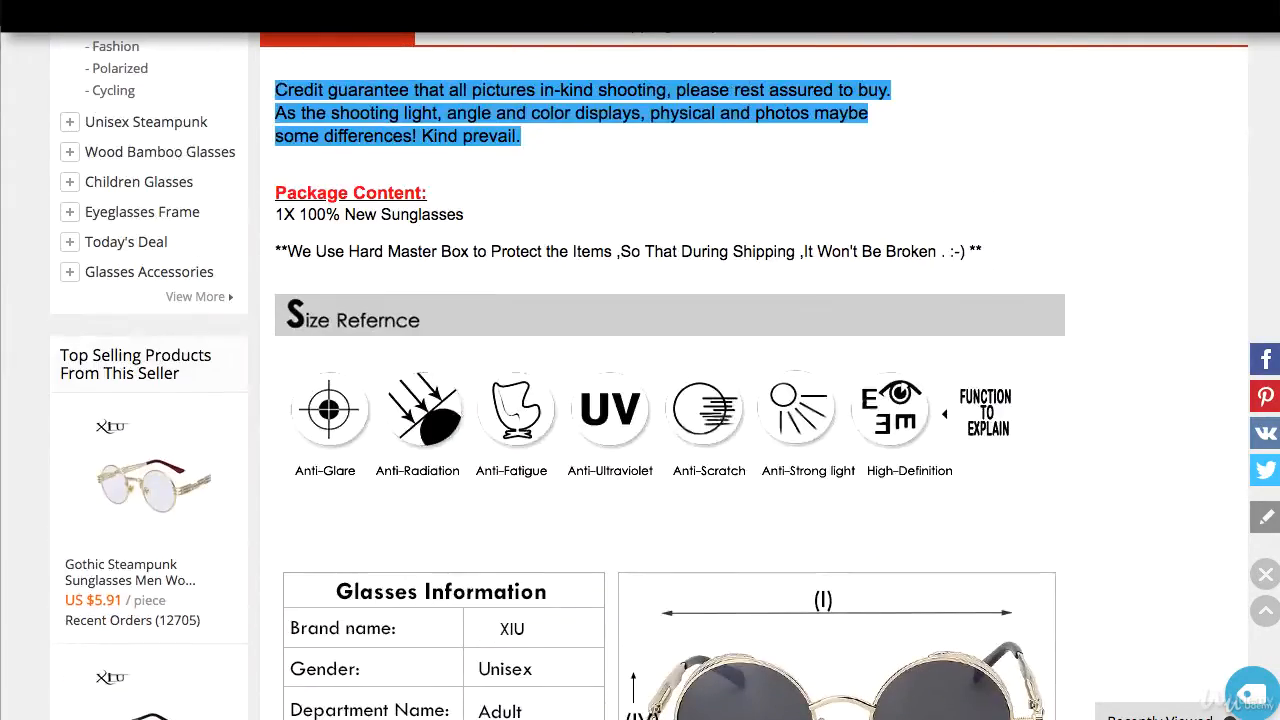
scroll(764, 175, "up", 1)
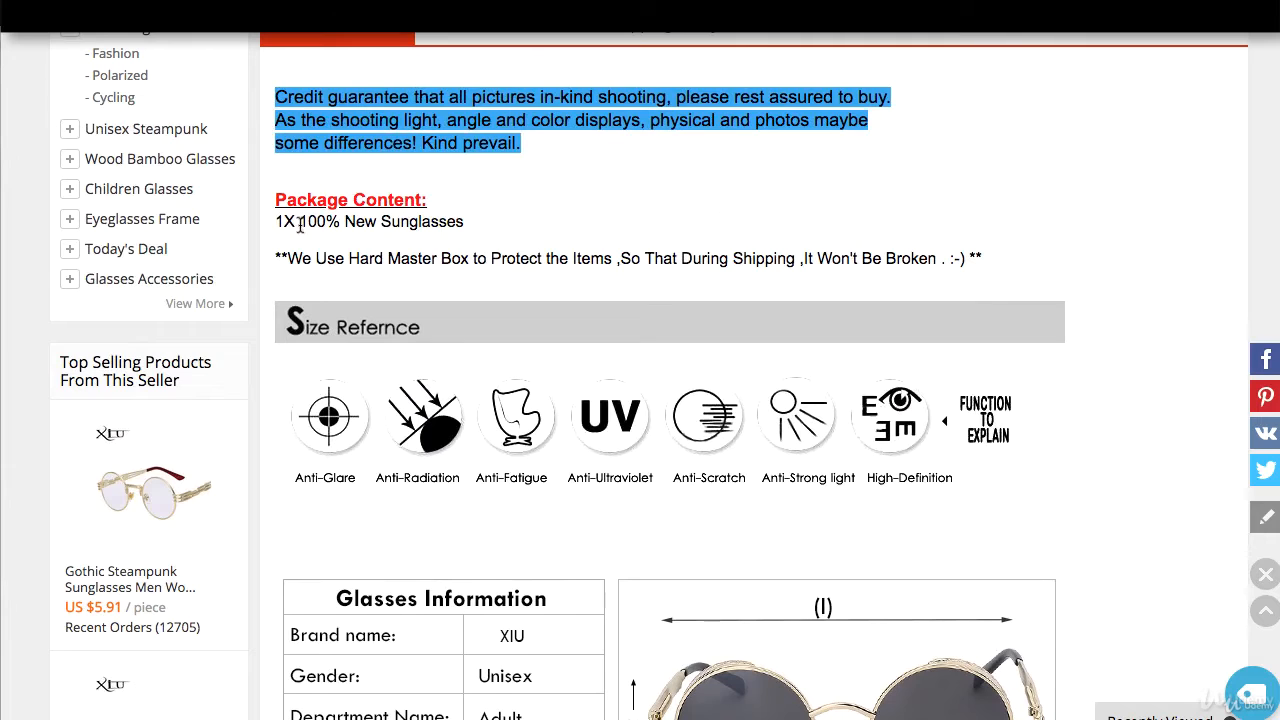
left_click_drag(277, 218, 951, 250)
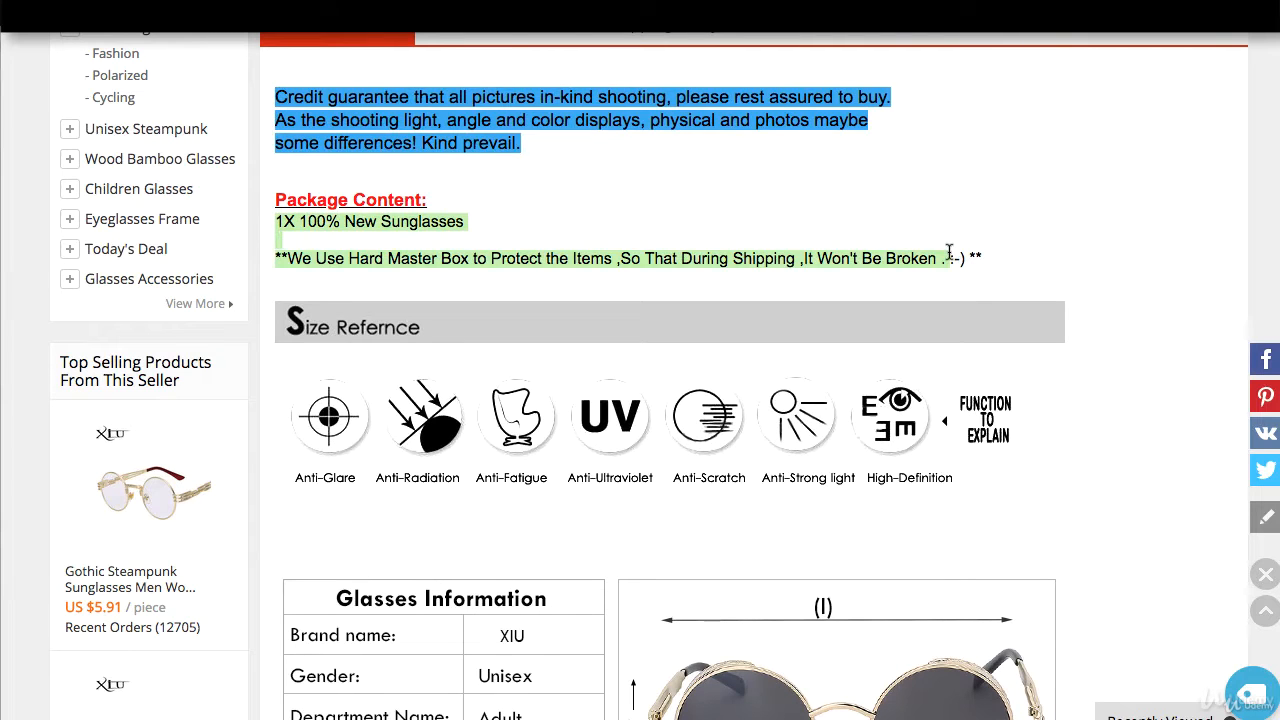
left_click(552, 250)
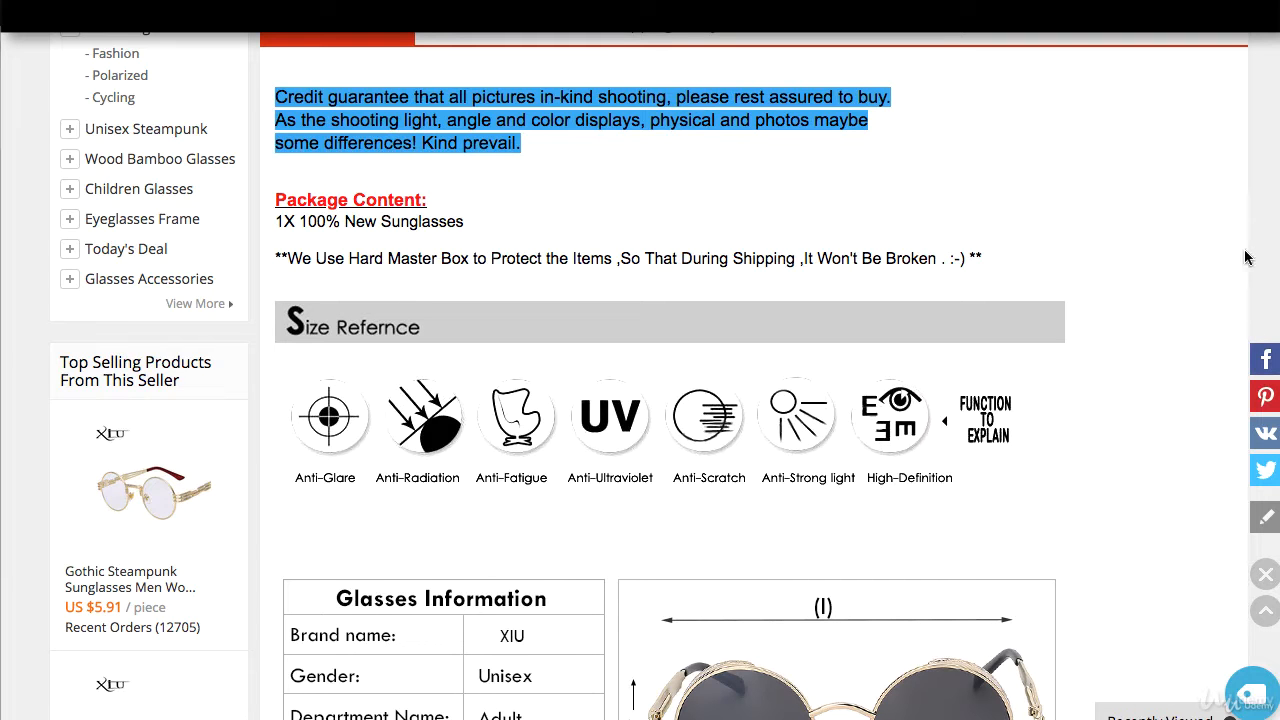
scroll(660, 400, "down", 4)
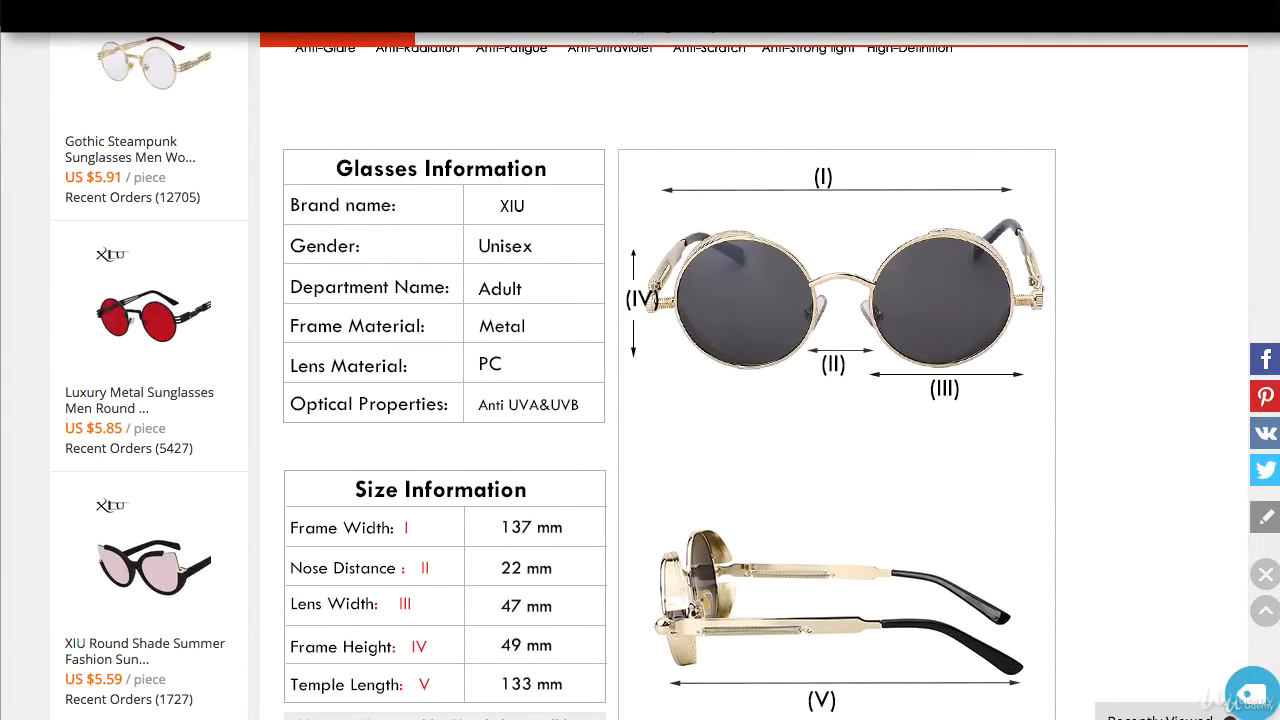
scroll(660, 400, "down", 6)
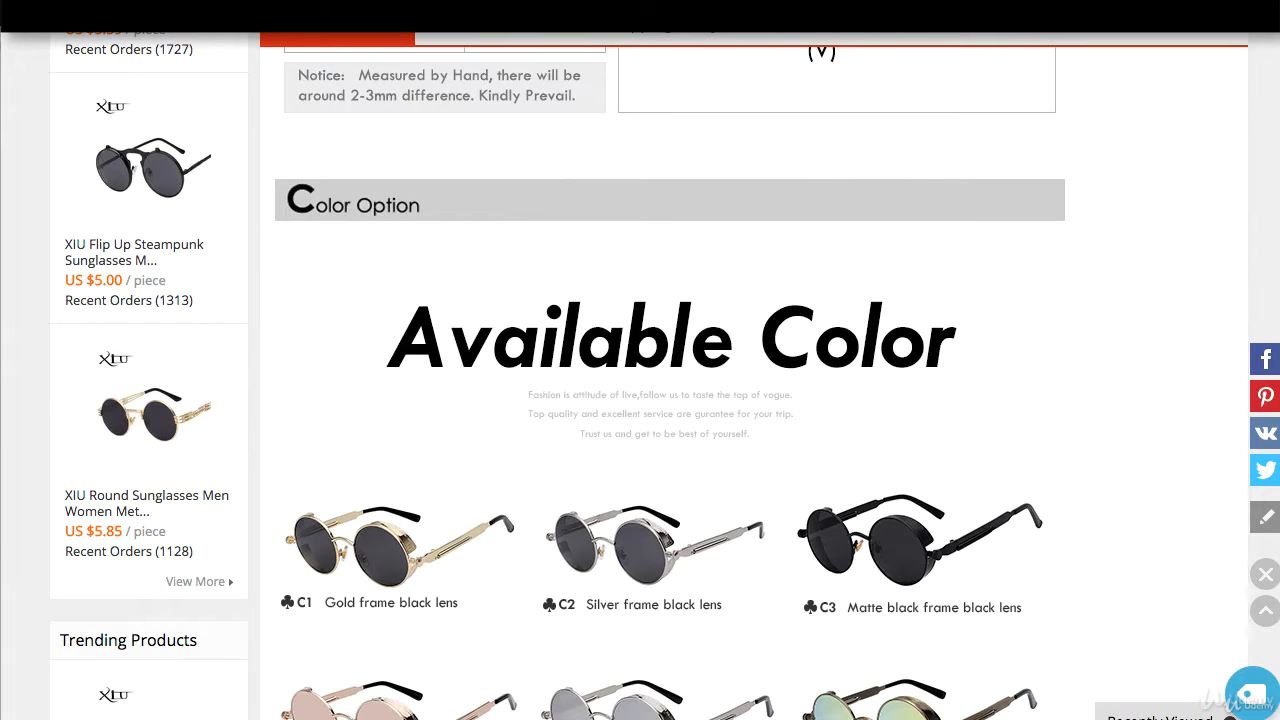
scroll(660, 400, "down", 1)
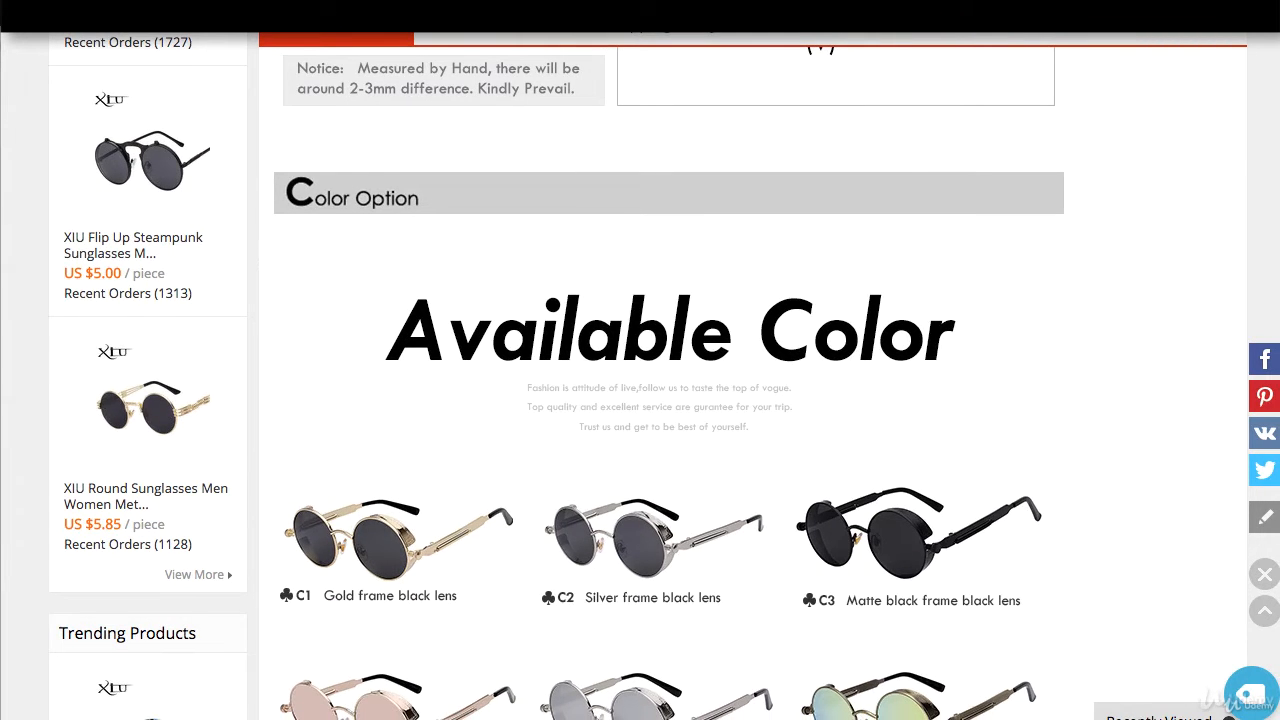
scroll(660, 400, "up", 20)
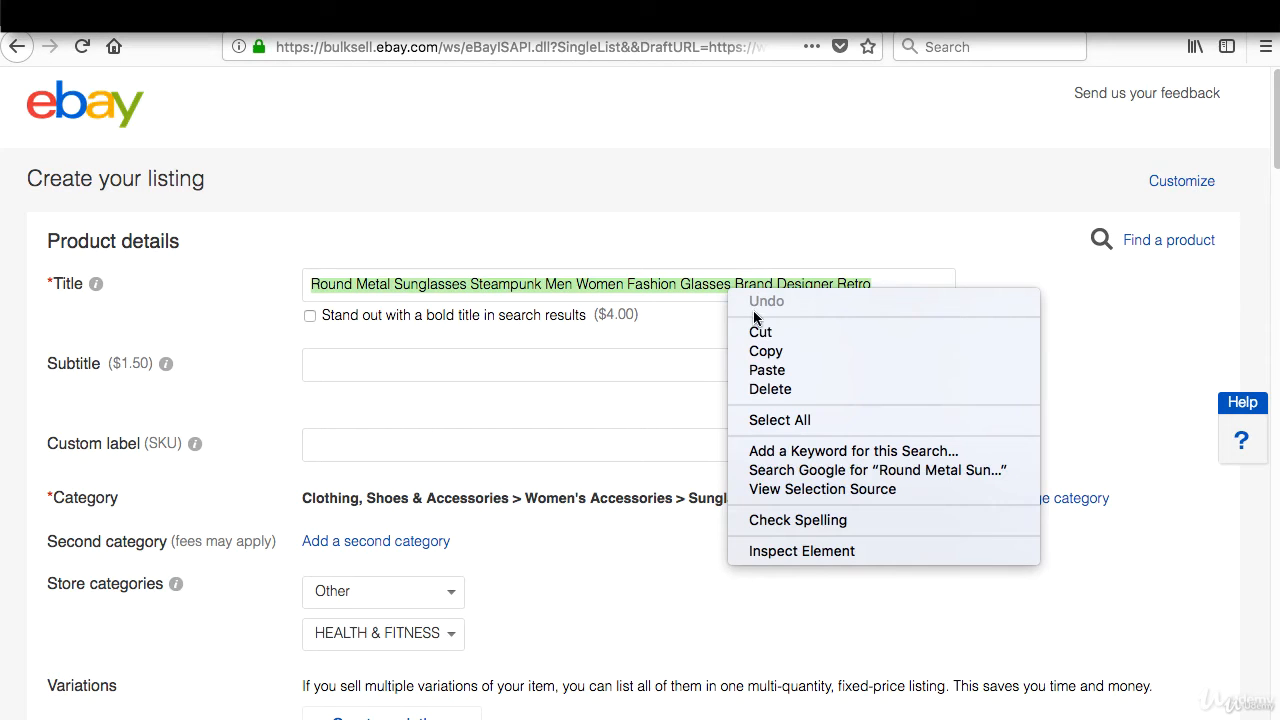
Step: Switch to the eBay listing form and copy the entire text of its Title field
left_click(700, 257)
right_click(700, 290)
left_click(752, 344)
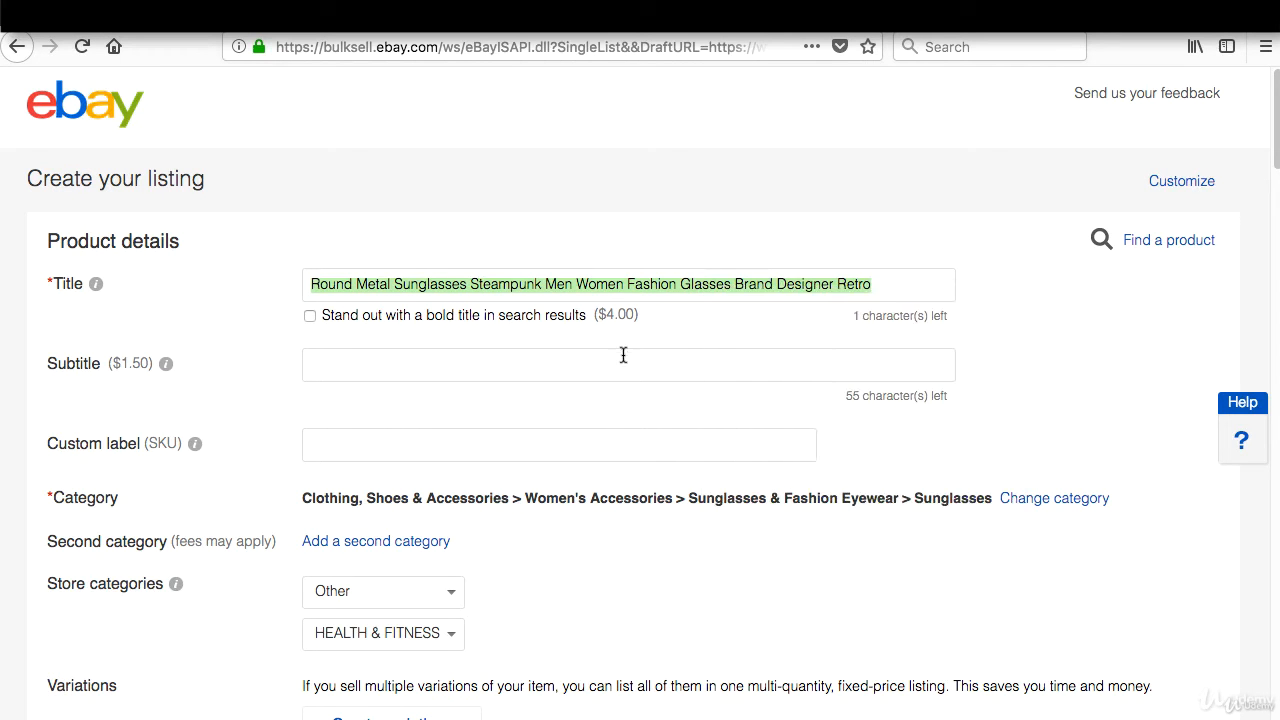
Step: Set the first store category to SPORTS and the UPC to "Does not apply"
scroll(535, 138, "down", 5)
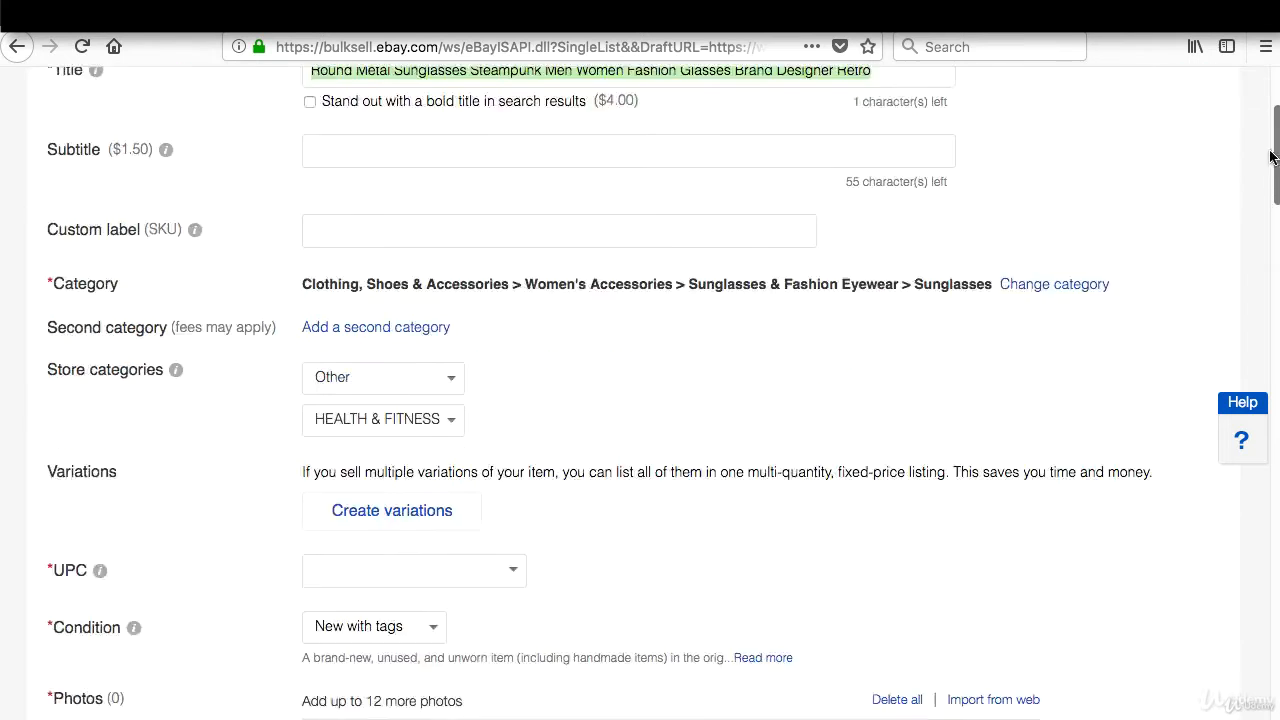
left_click(440, 152)
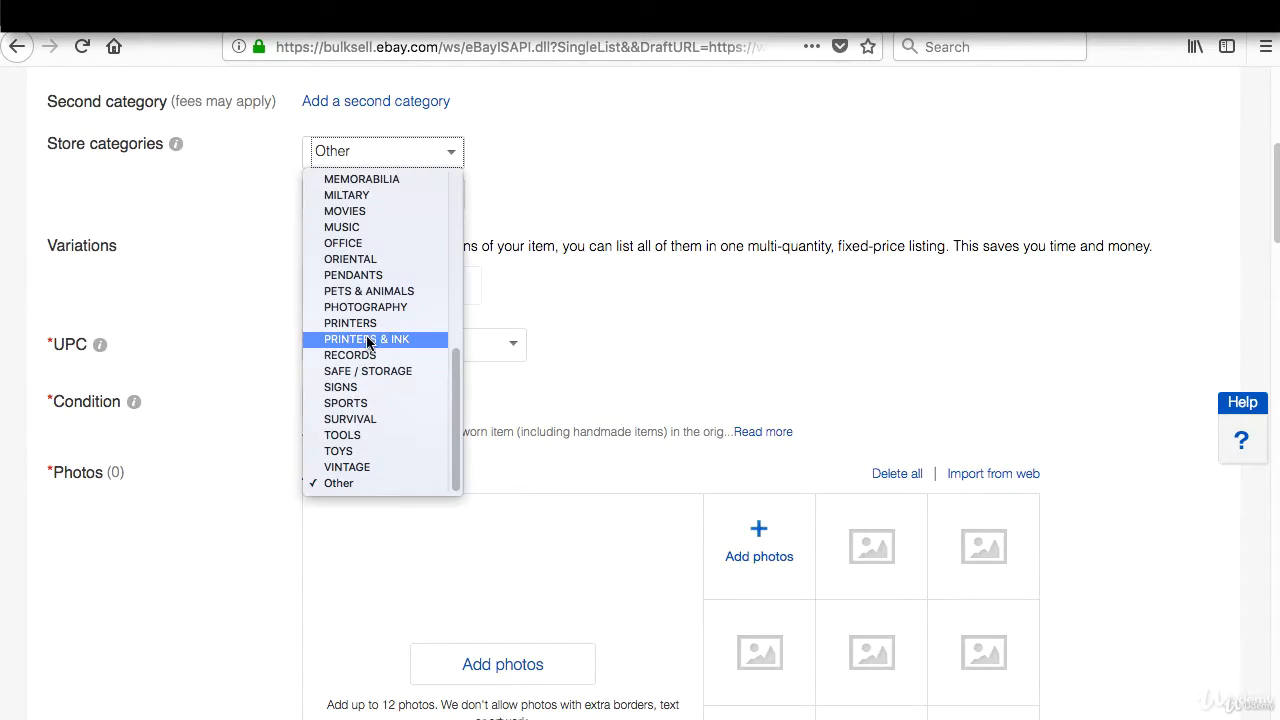
left_click(388, 406)
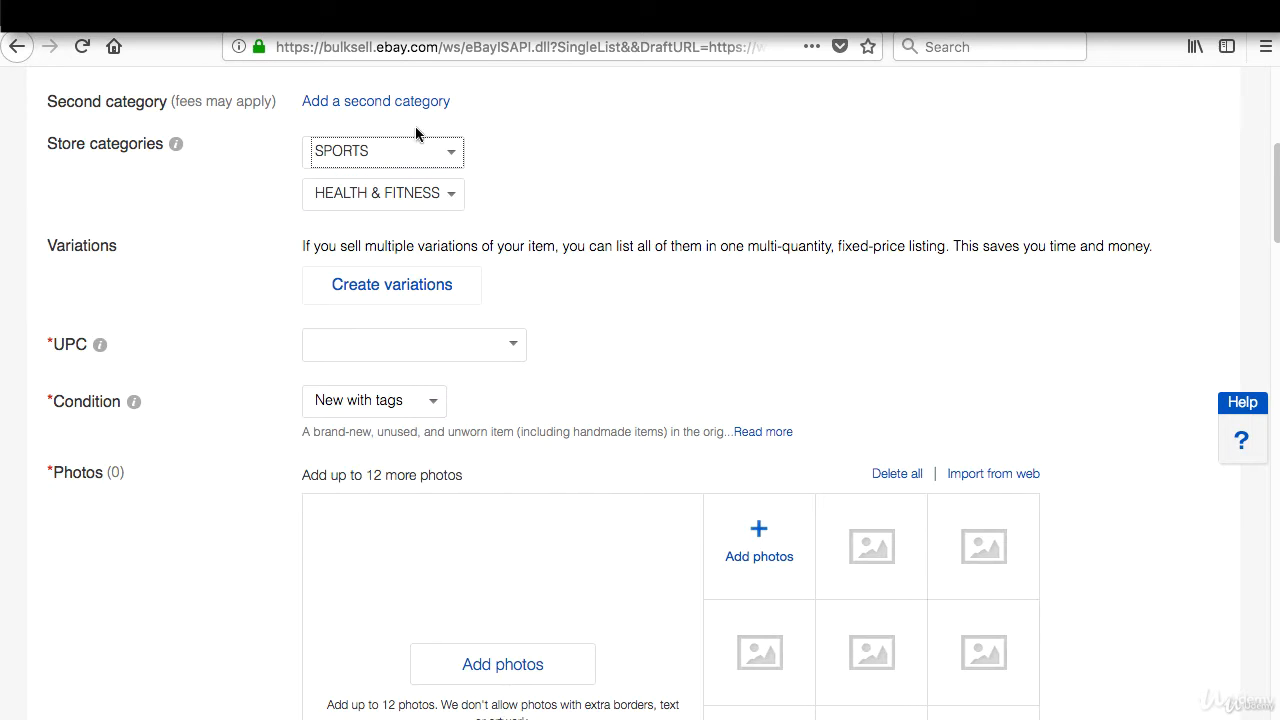
left_click(507, 343)
left_click(410, 399)
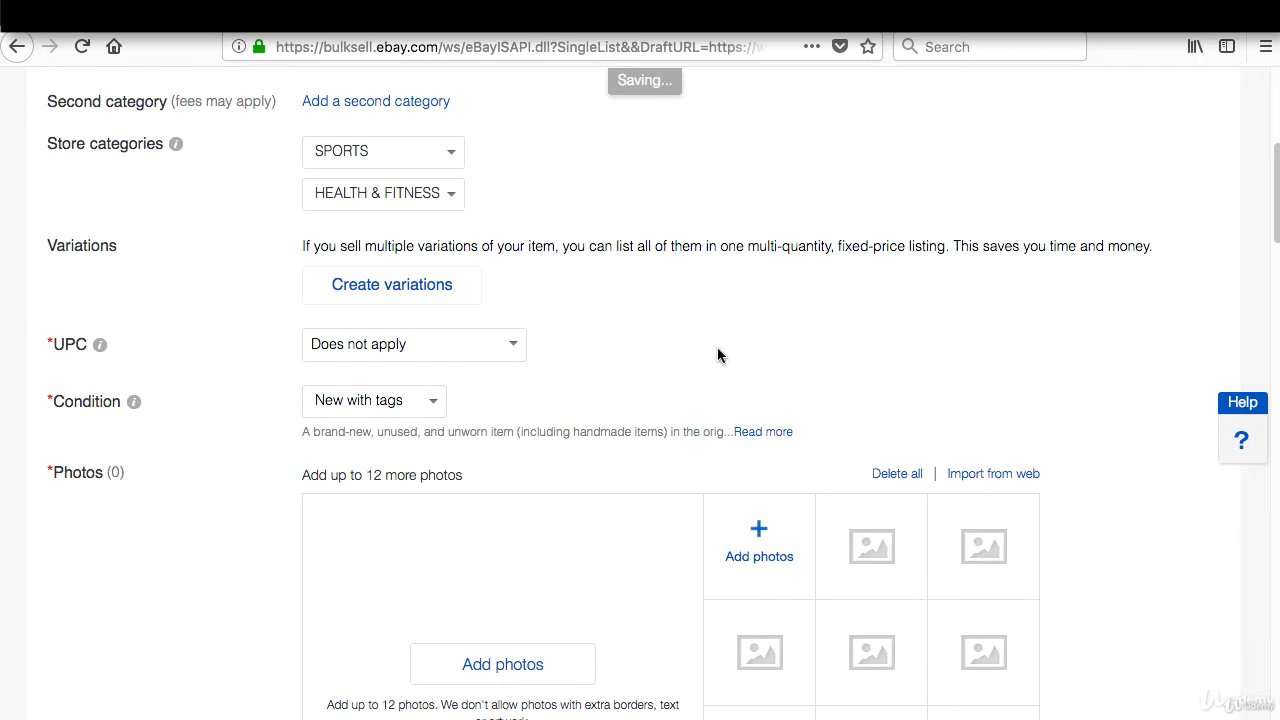
Step: Upload the eight Desktop images dated today from 4:45 PM to 4:47 PM as the listing's photos
left_click(759, 536)
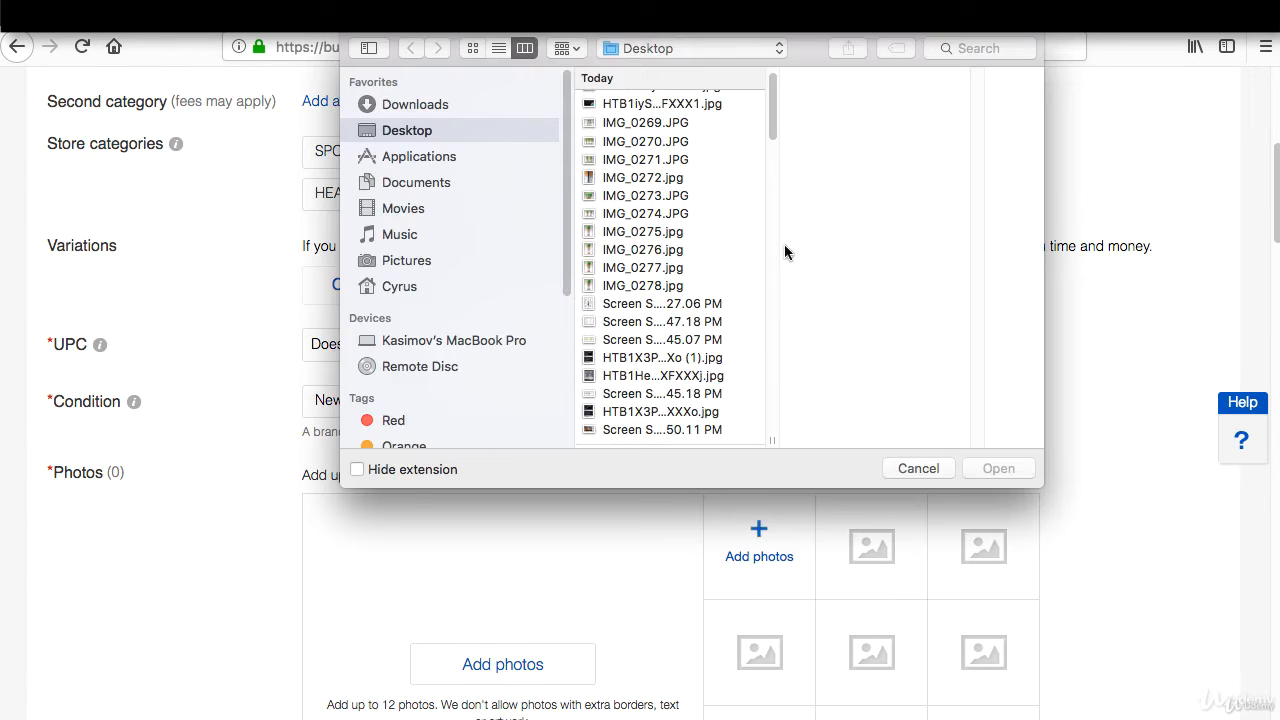
left_click(748, 160)
scroll(765, 120, "up", 1)
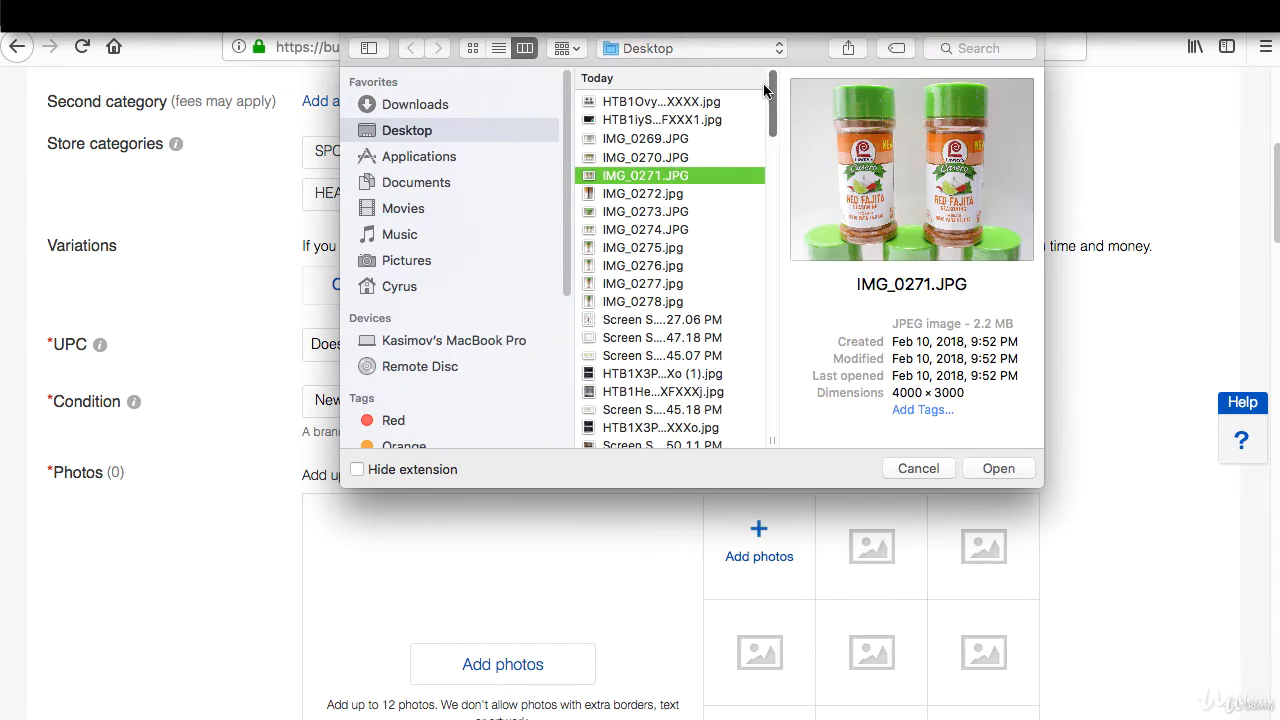
left_click(694, 119)
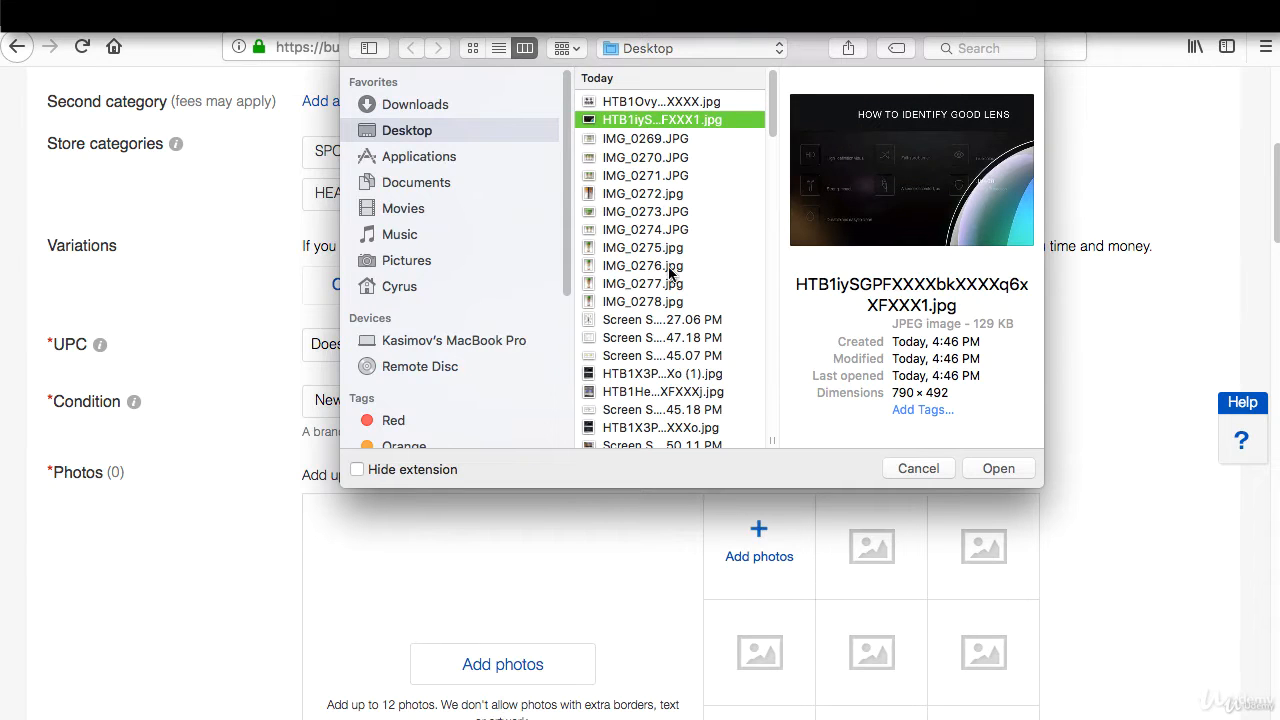
left_click(498, 48)
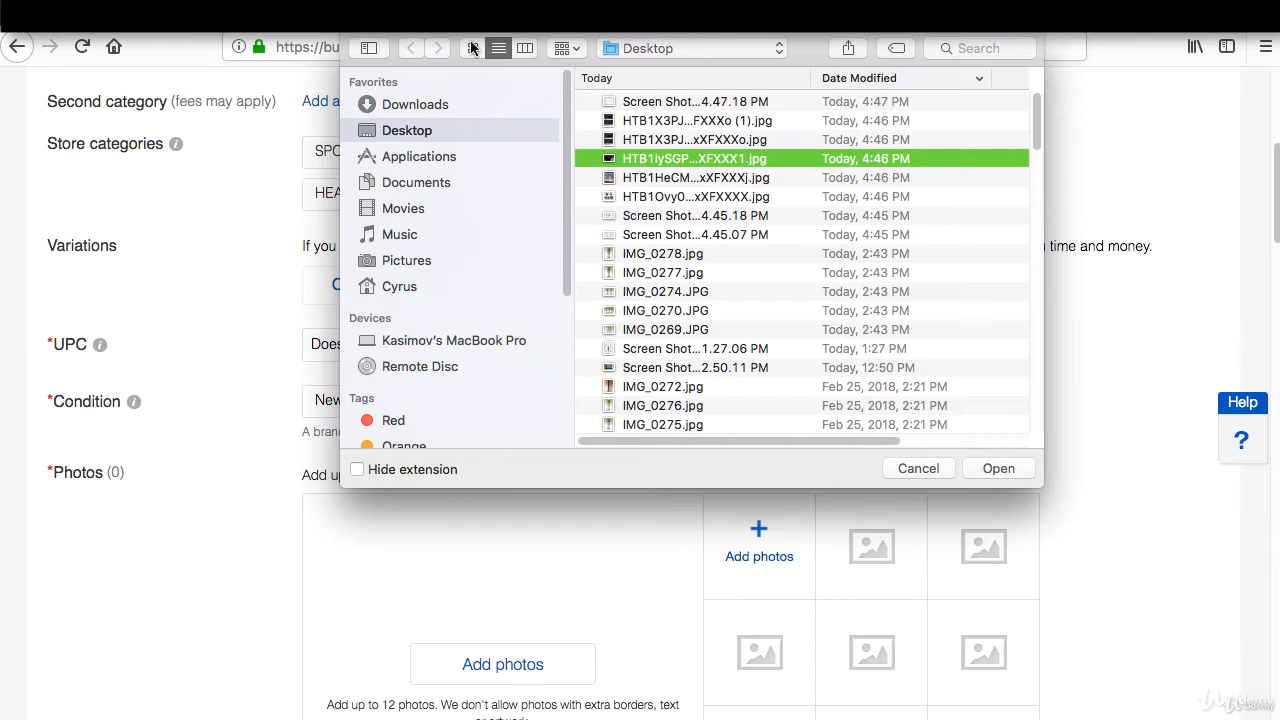
left_click(931, 104)
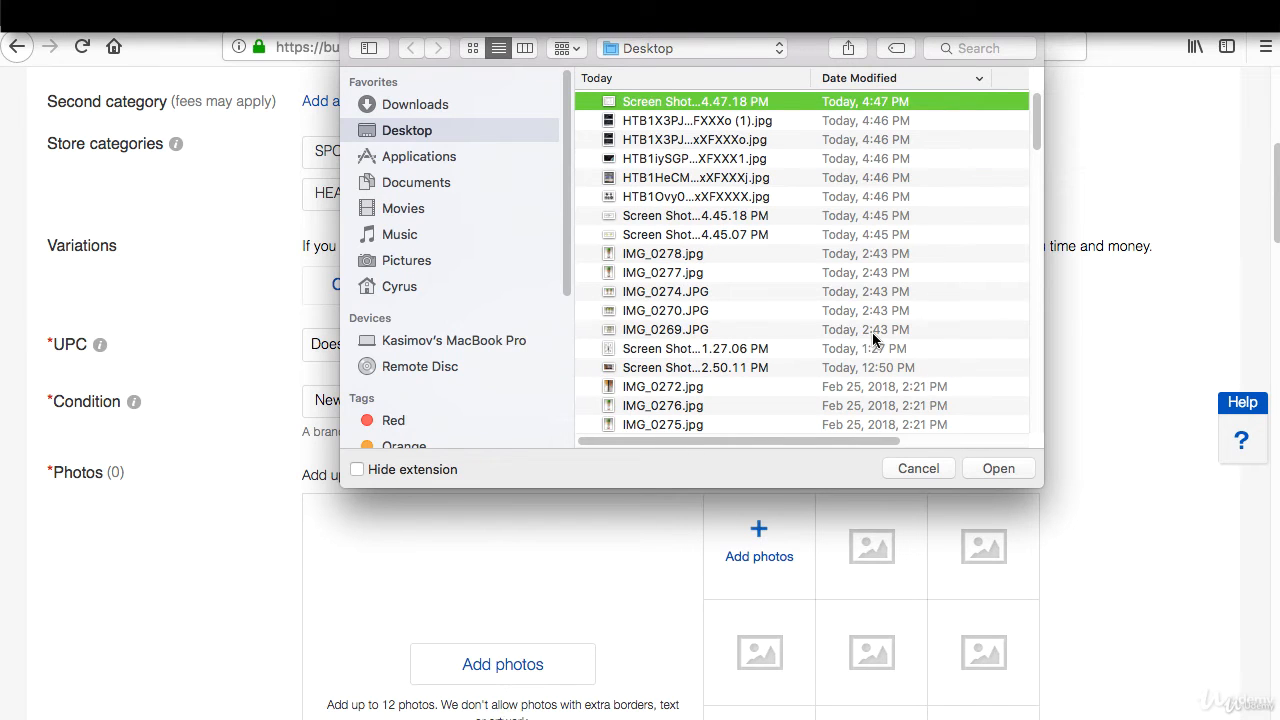
left_click(873, 238)
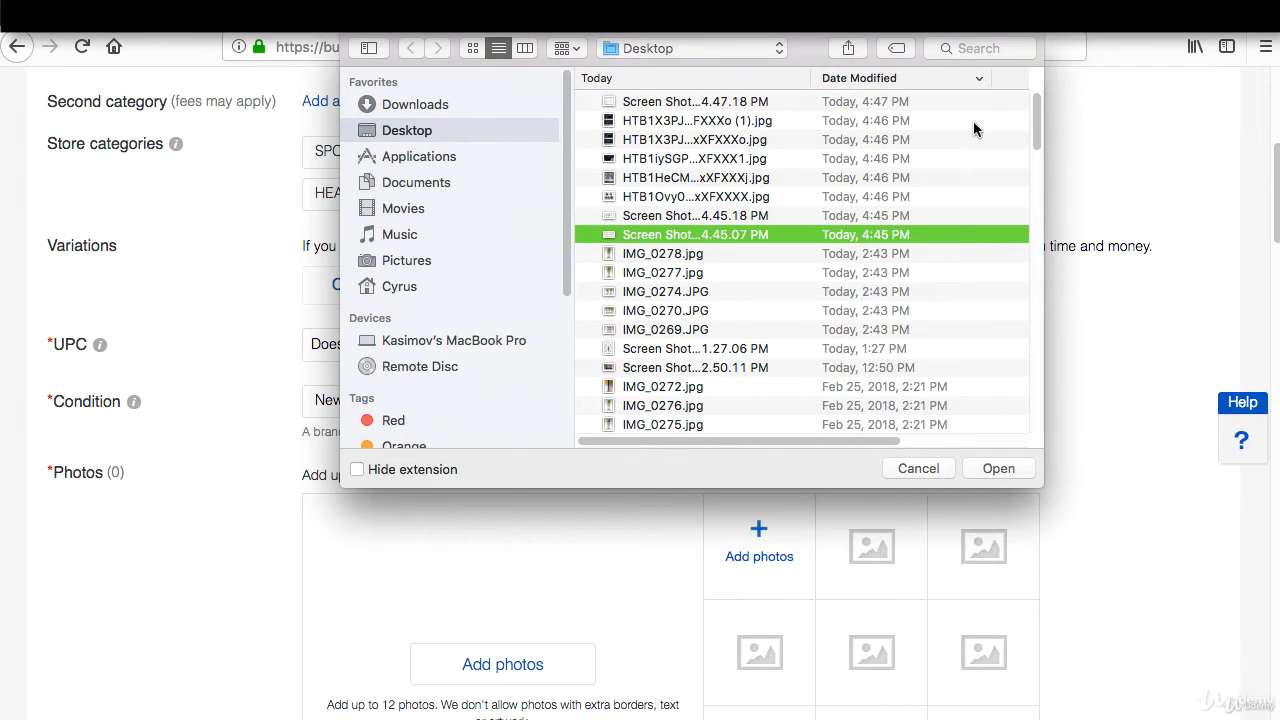
left_click(918, 101, "shift")
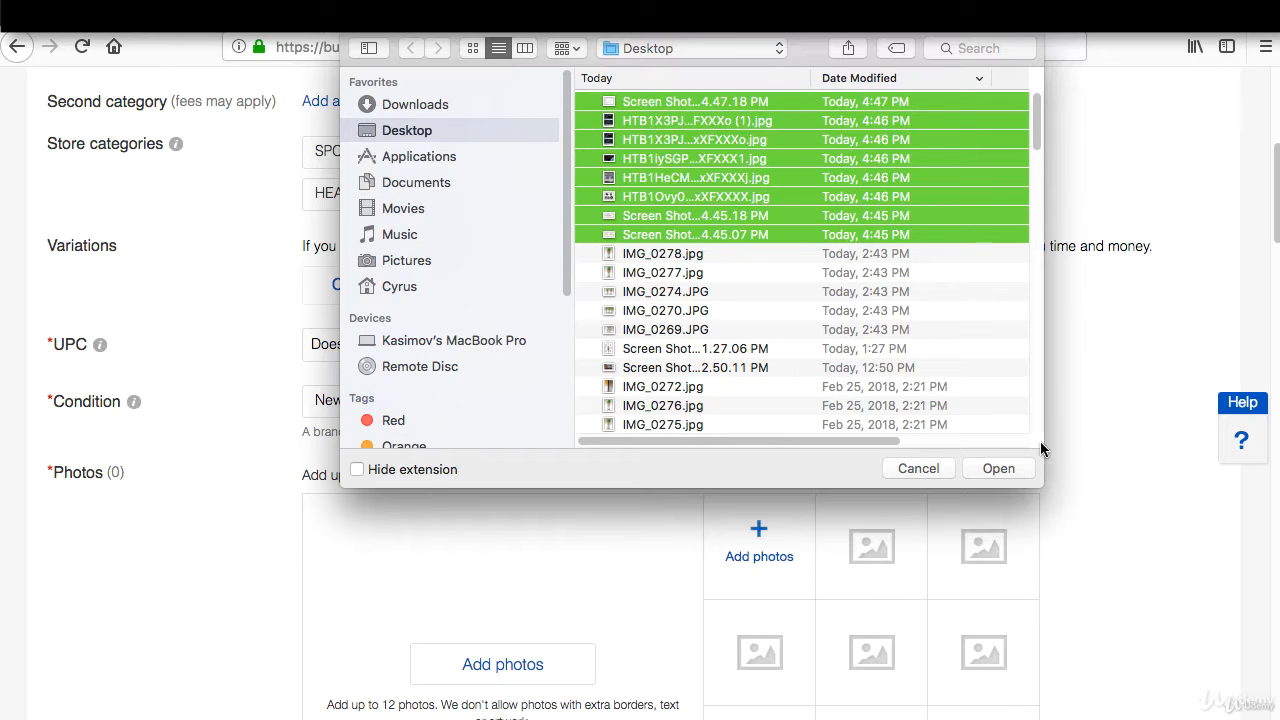
left_click(998, 468)
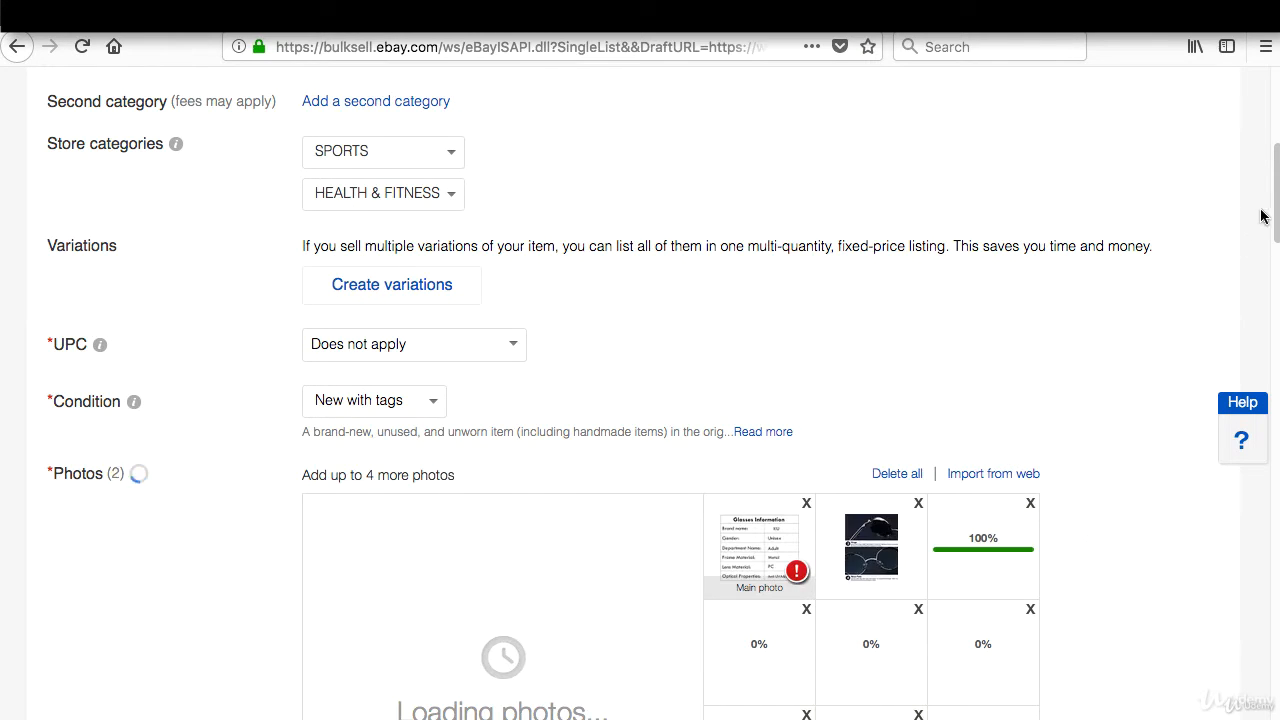
Step: Reorder the listing photos so the 45° side view of the sunglasses is the main photo and the front view is second
left_click_drag(1276, 208, 1251, 271)
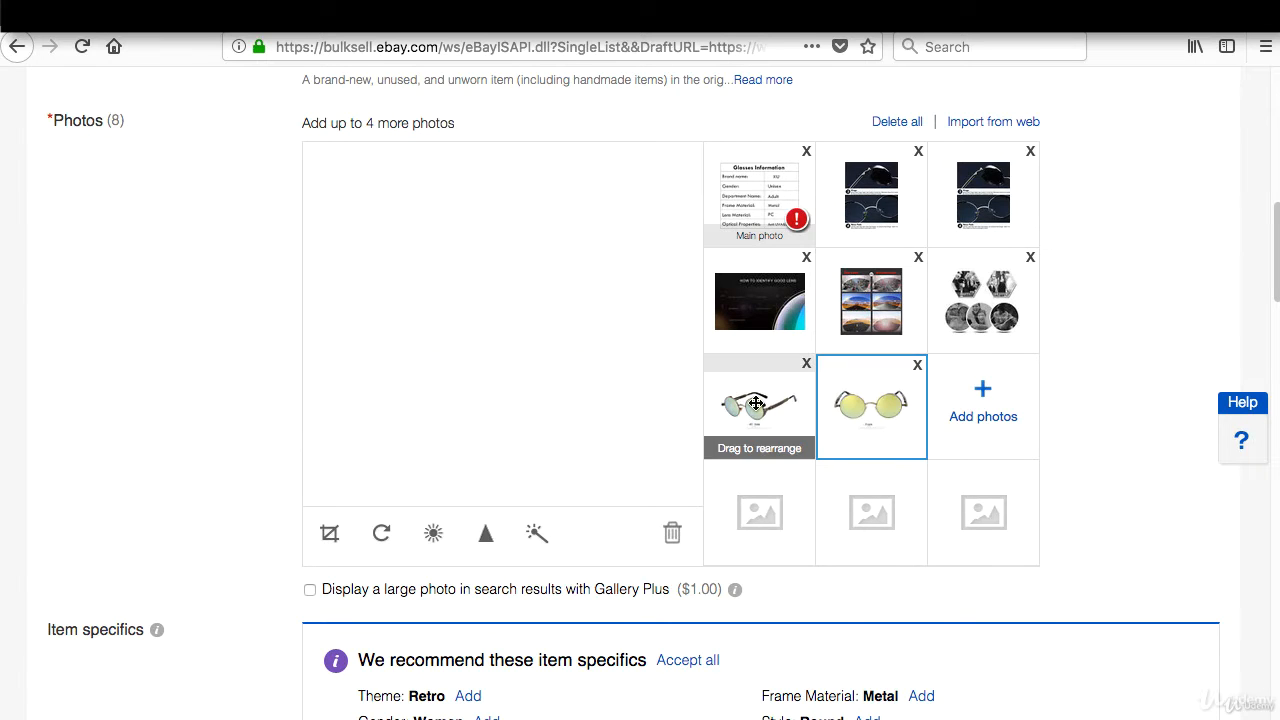
left_click_drag(755, 410, 744, 187)
left_click_drag(857, 400, 866, 194)
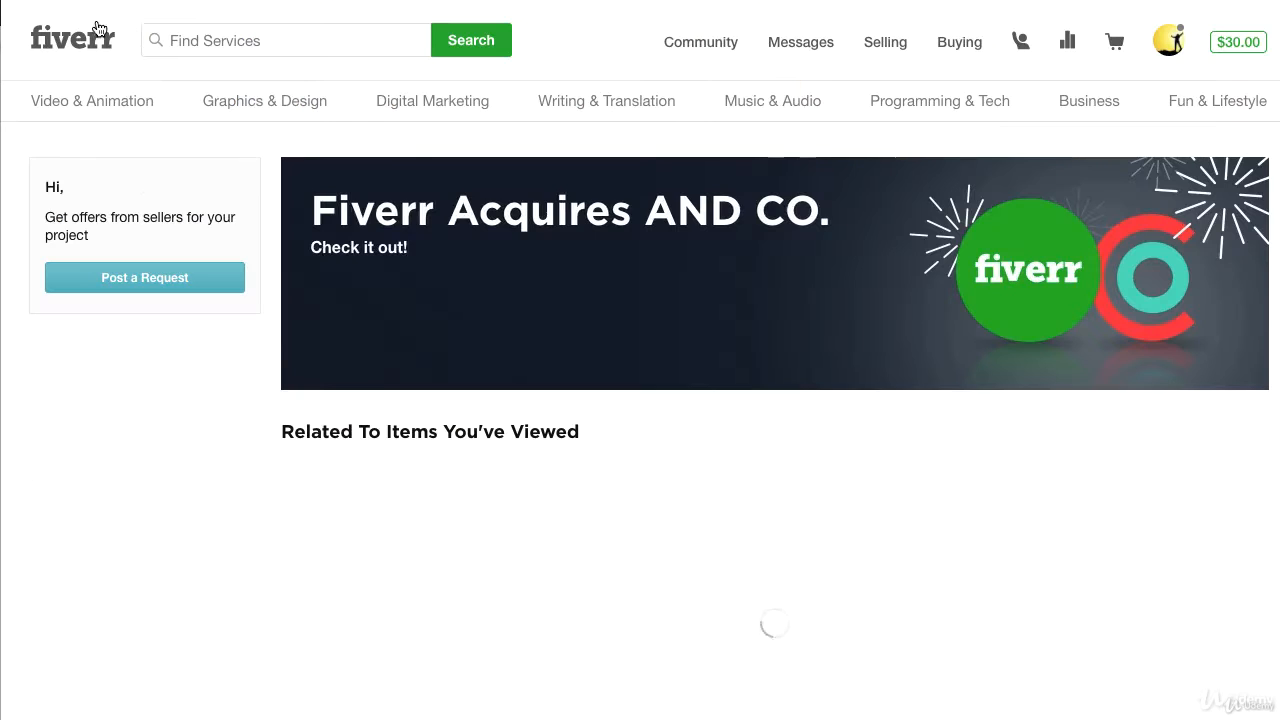
Step: Switch to Fiverr and search its services for "product photographer"
mouse_move(405, 142)
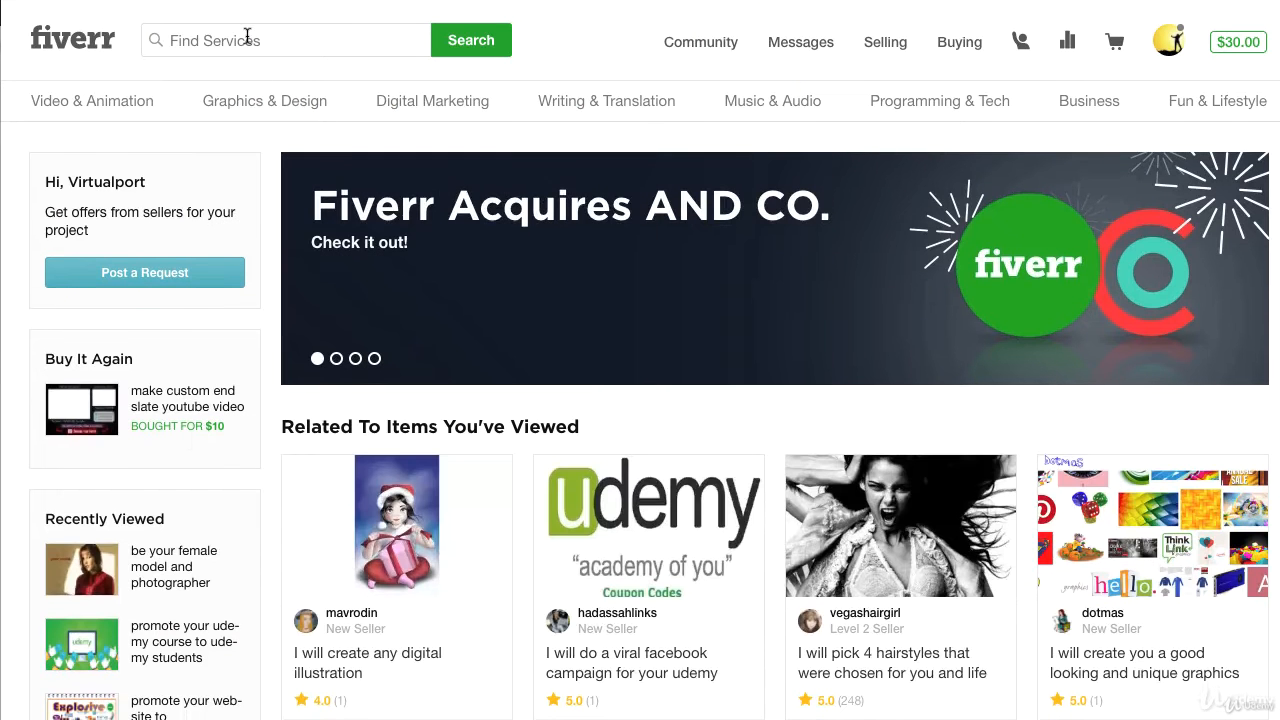
left_click(247, 37)
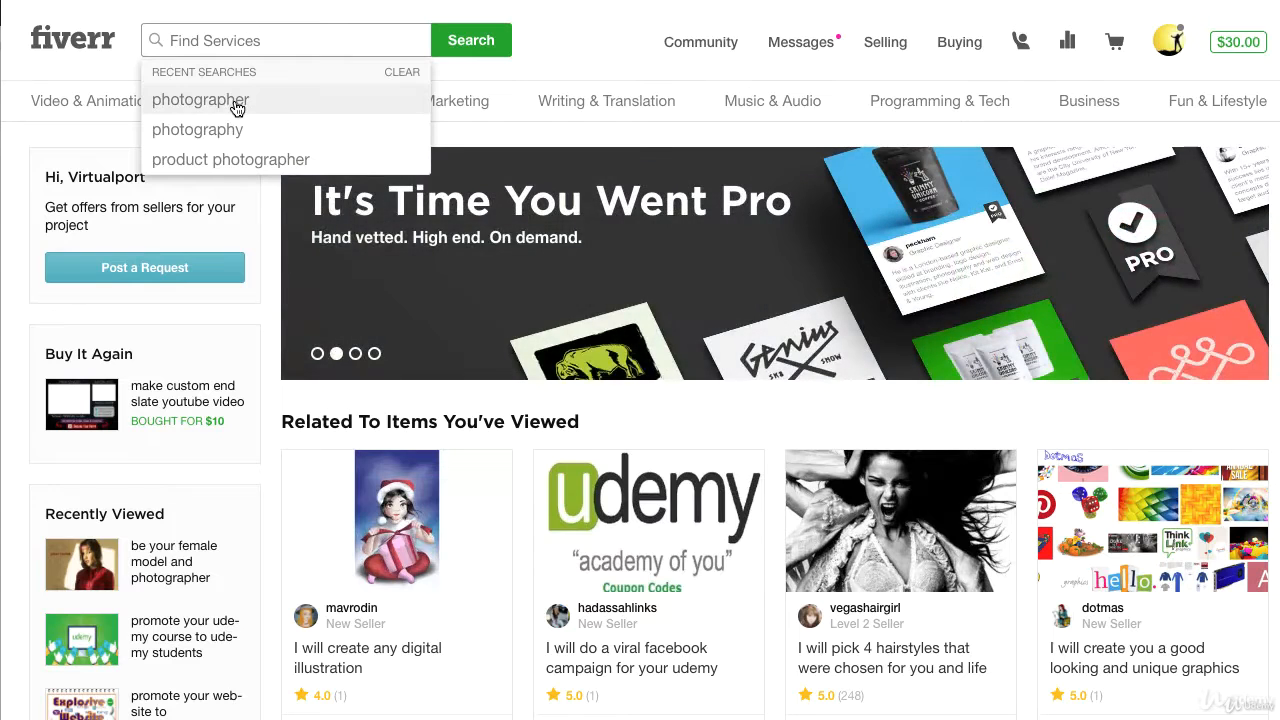
left_click(237, 102)
left_click(295, 40)
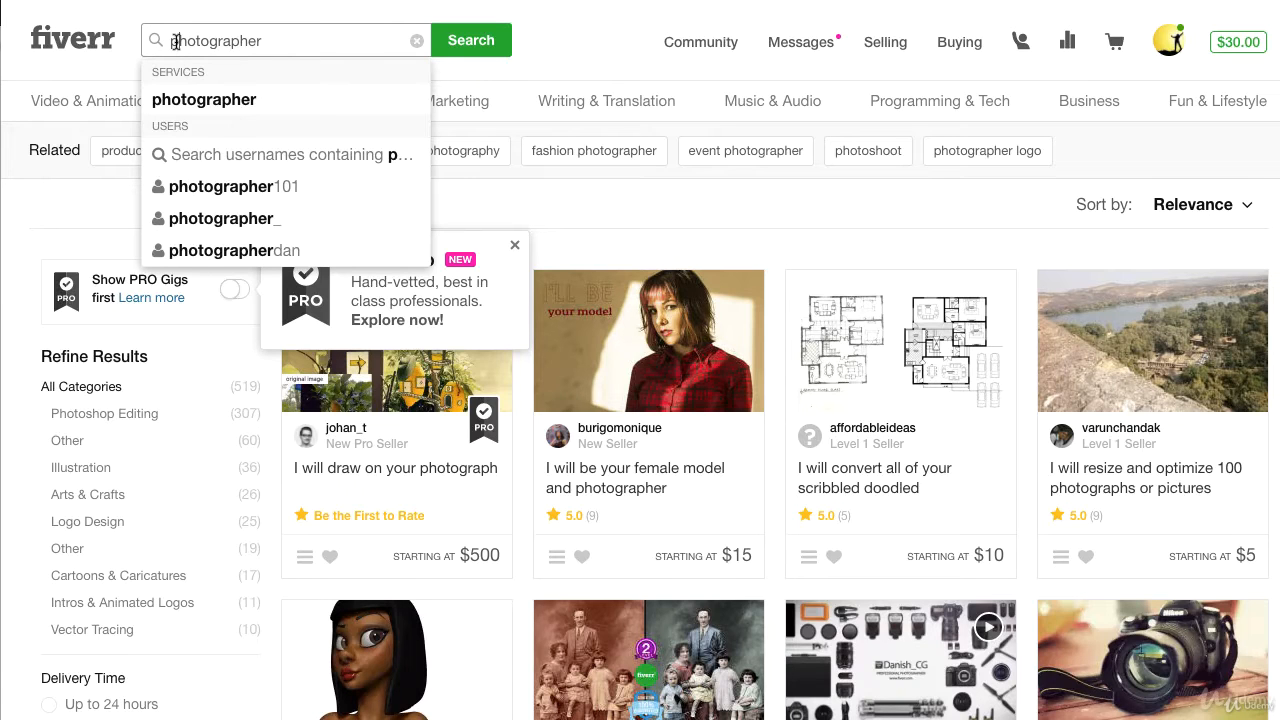
left_click(169, 41)
type("product")
key("Return")
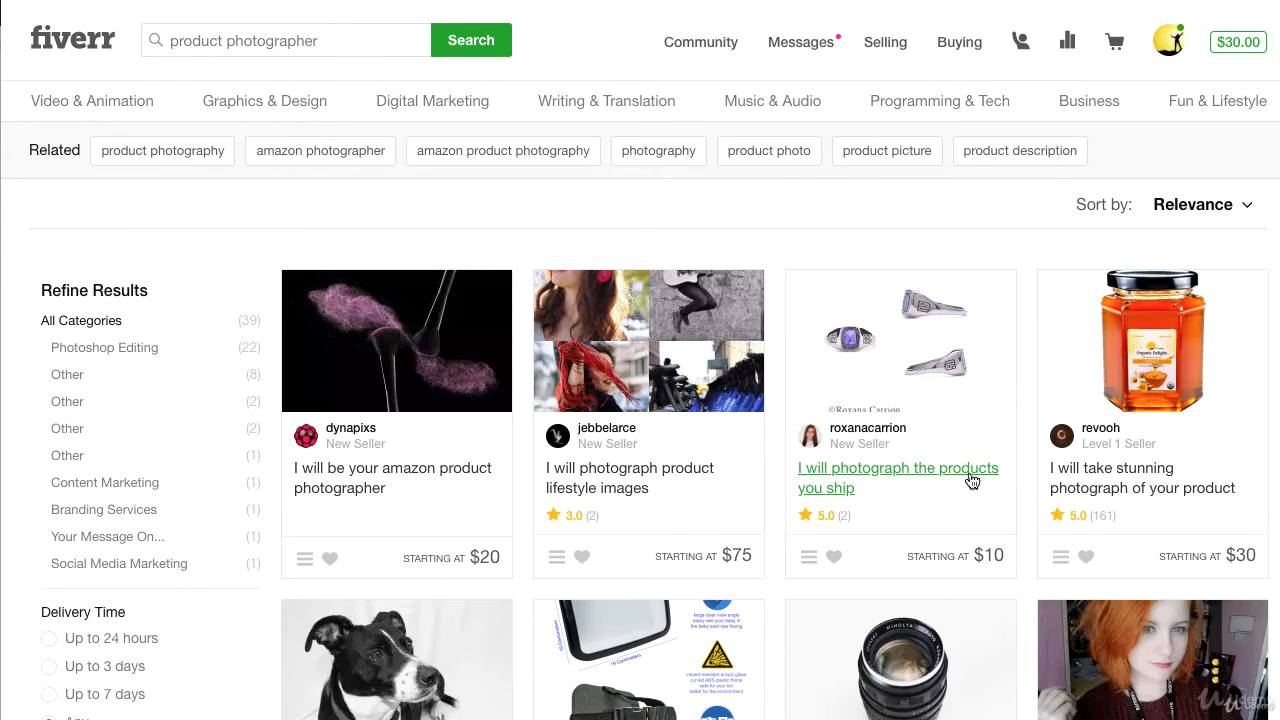
Step: Look through the product photography gigs and compare their sellers, ratings and starting prices
scroll(1273, 66, "down", 5)
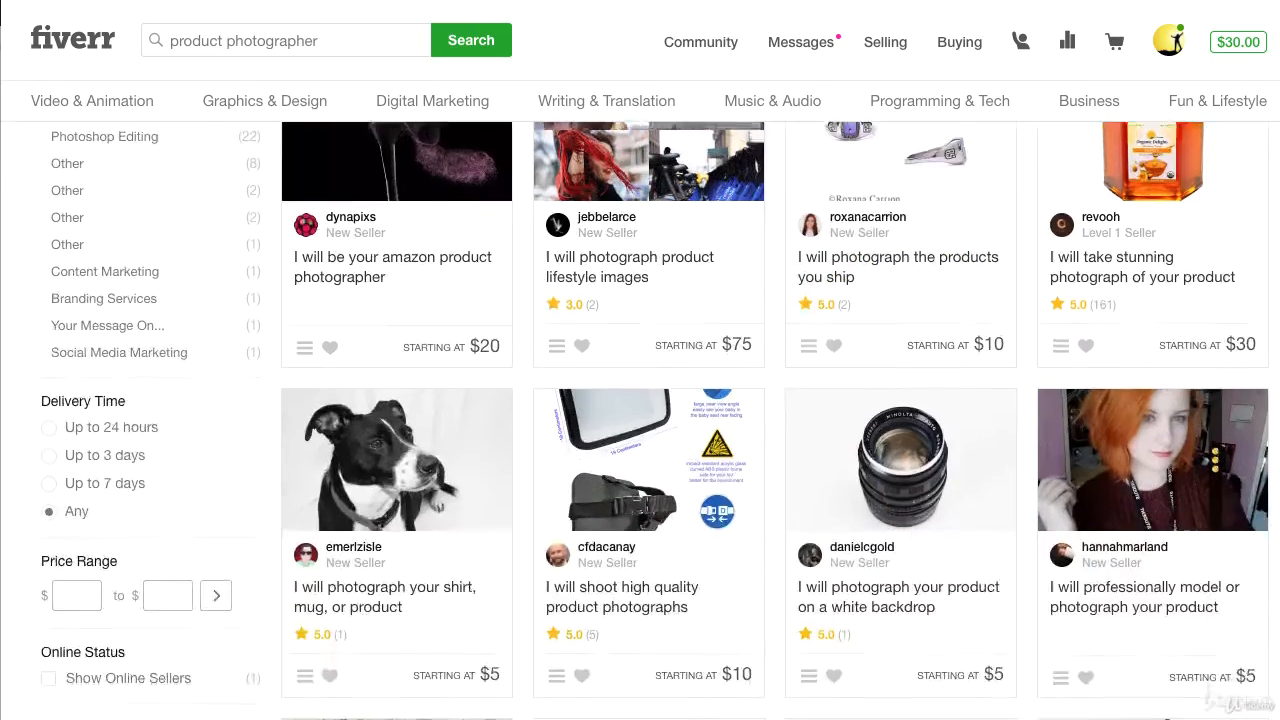
scroll(1263, 227, "down", 6)
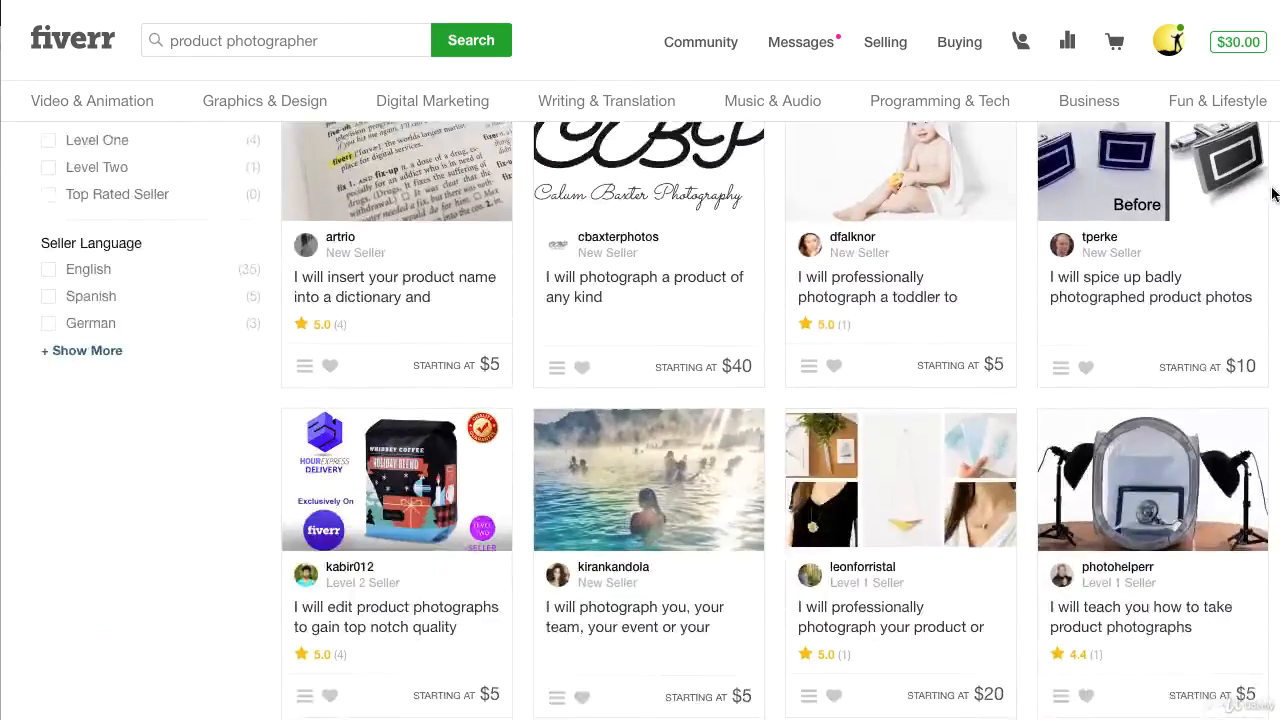
scroll(1263, 227, "down", 3)
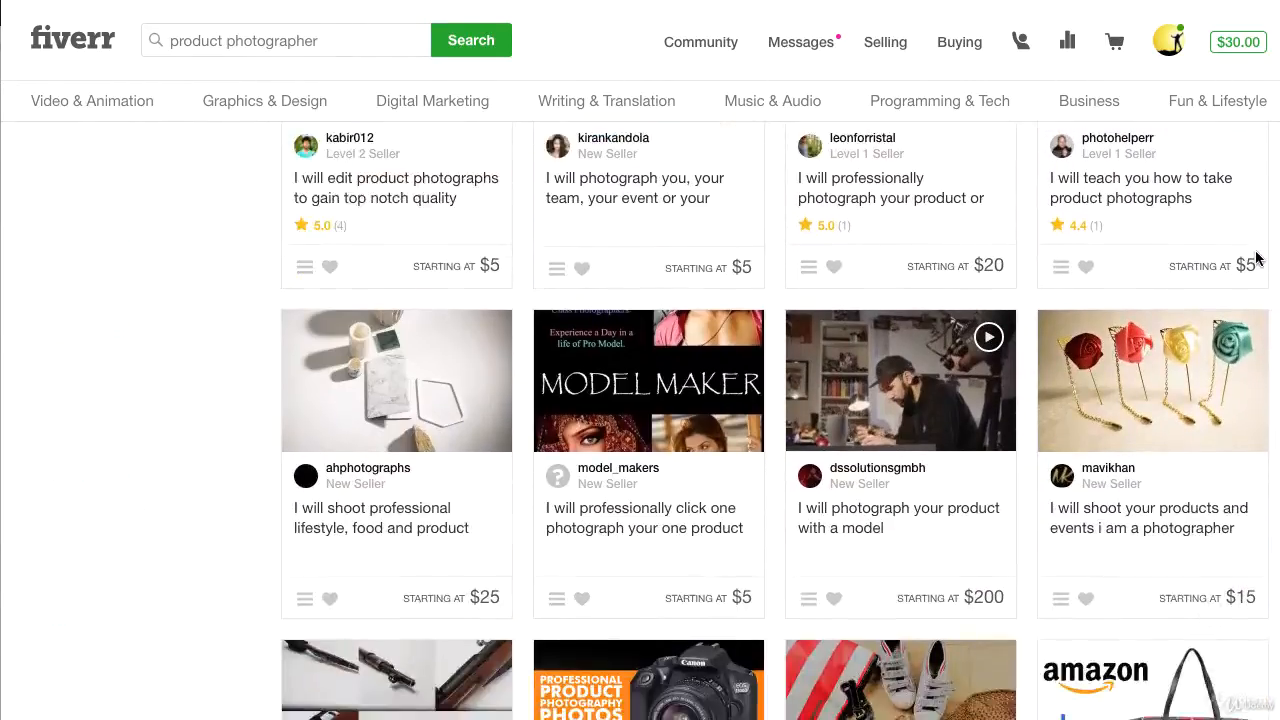
scroll(1250, 278, "down", 3)
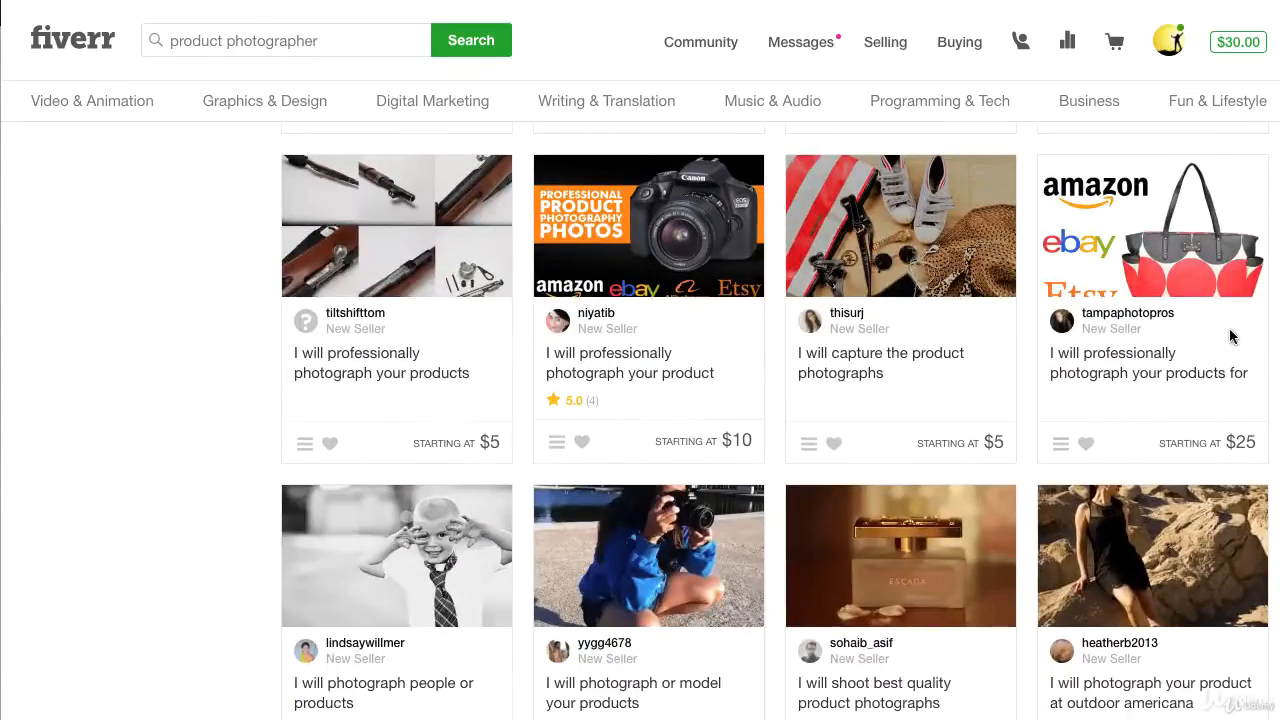
scroll(1230, 337, "down", 1)
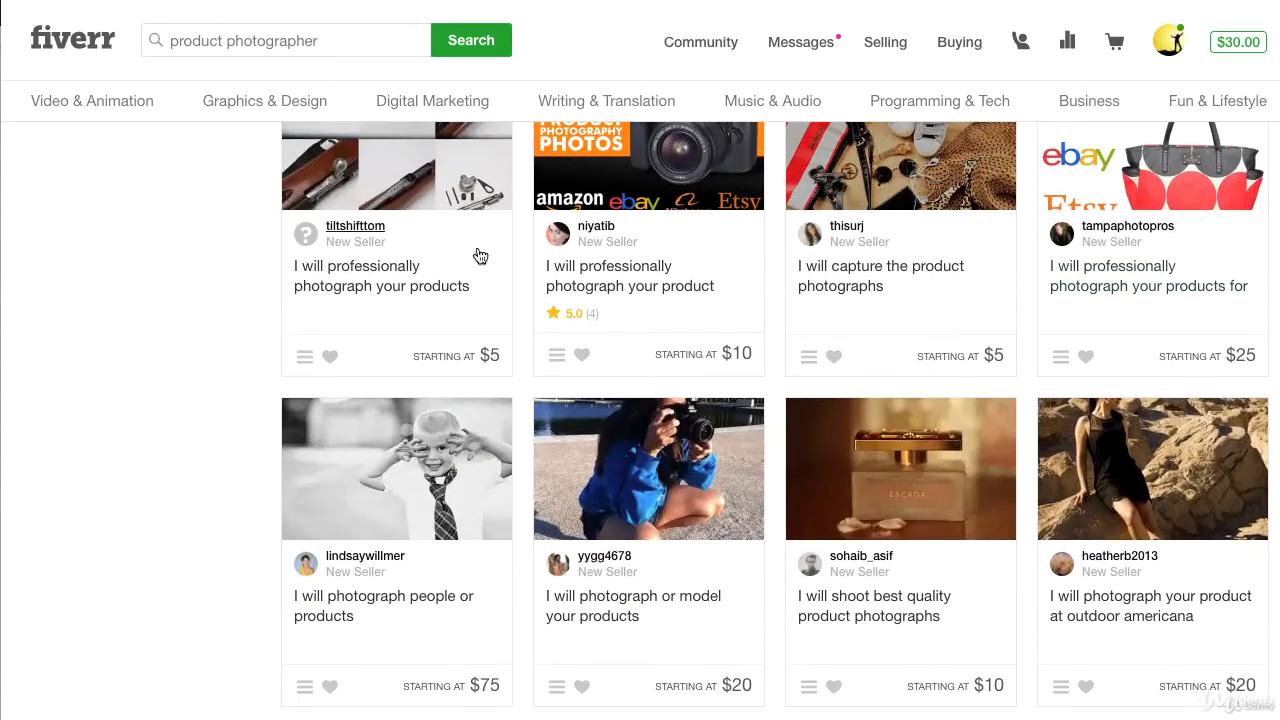
scroll(776, 420, "down", 6)
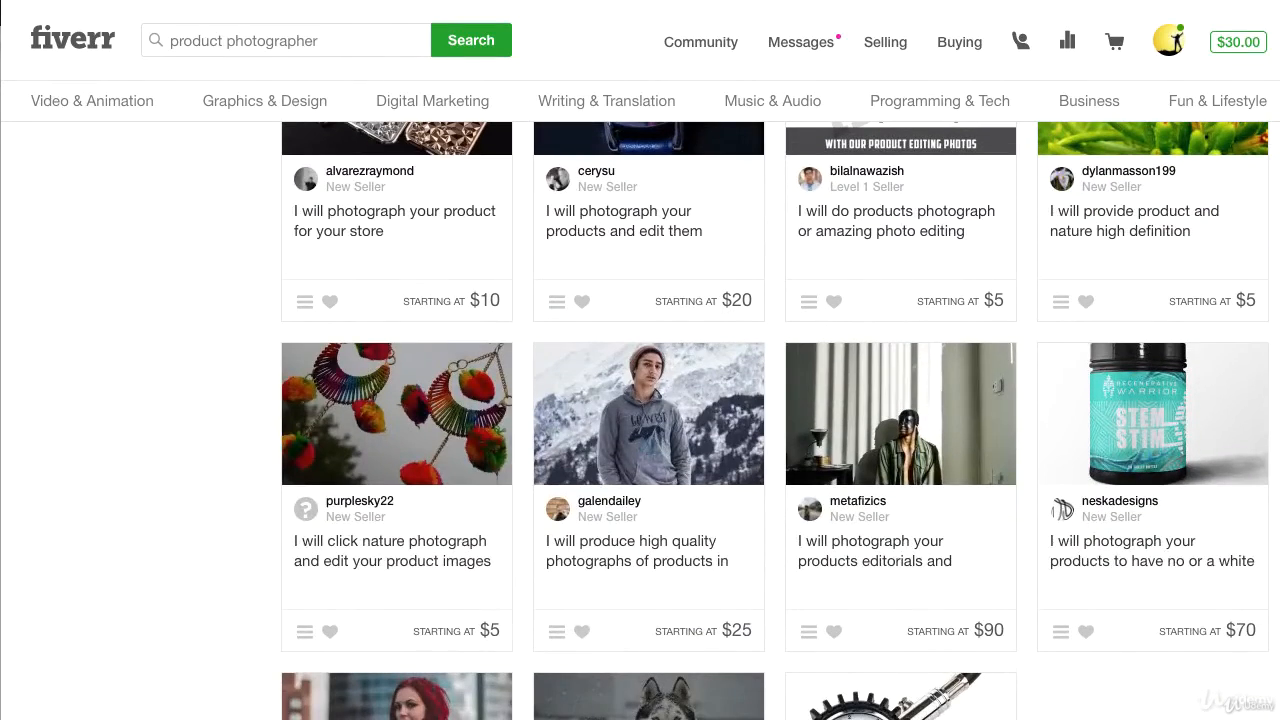
scroll(1277, 508, "down", 2)
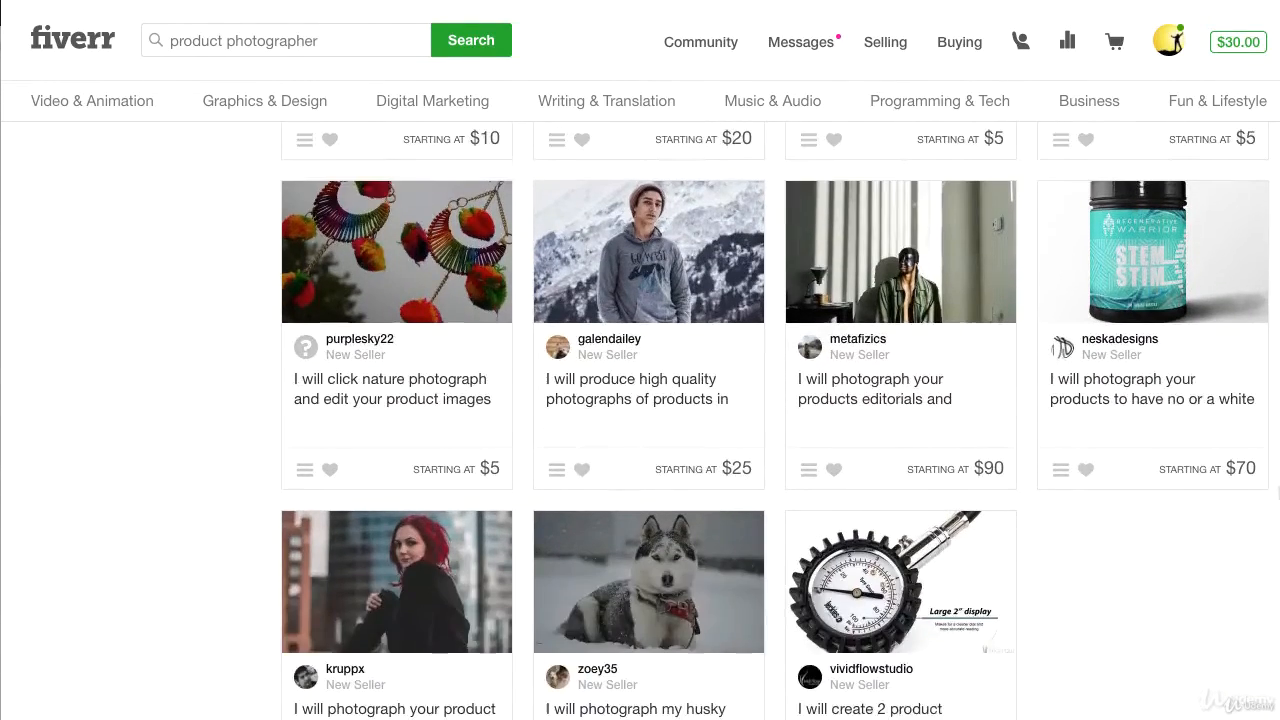
scroll(1277, 508, "down", 3)
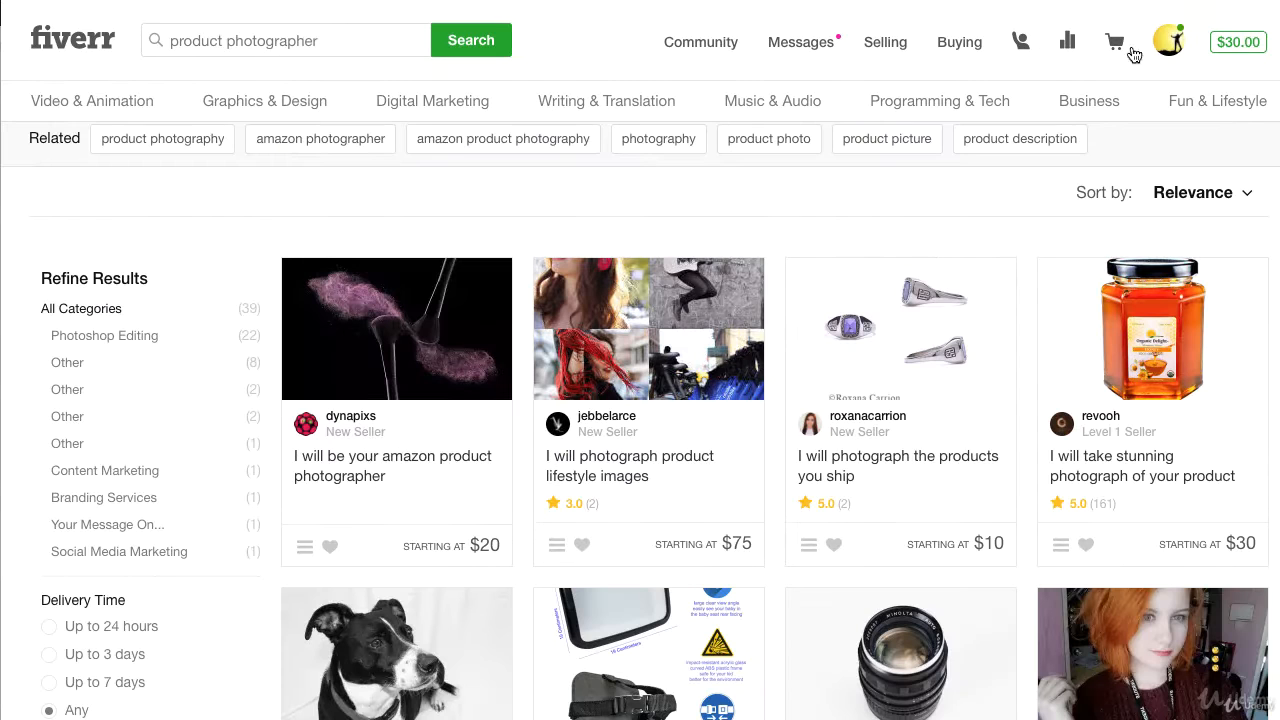
Step: Broaden the Fiverr search to "photographer" and look through the offered gigs and their starting prices
left_click_drag(227, 42, 141, 27)
key("BackSpace")
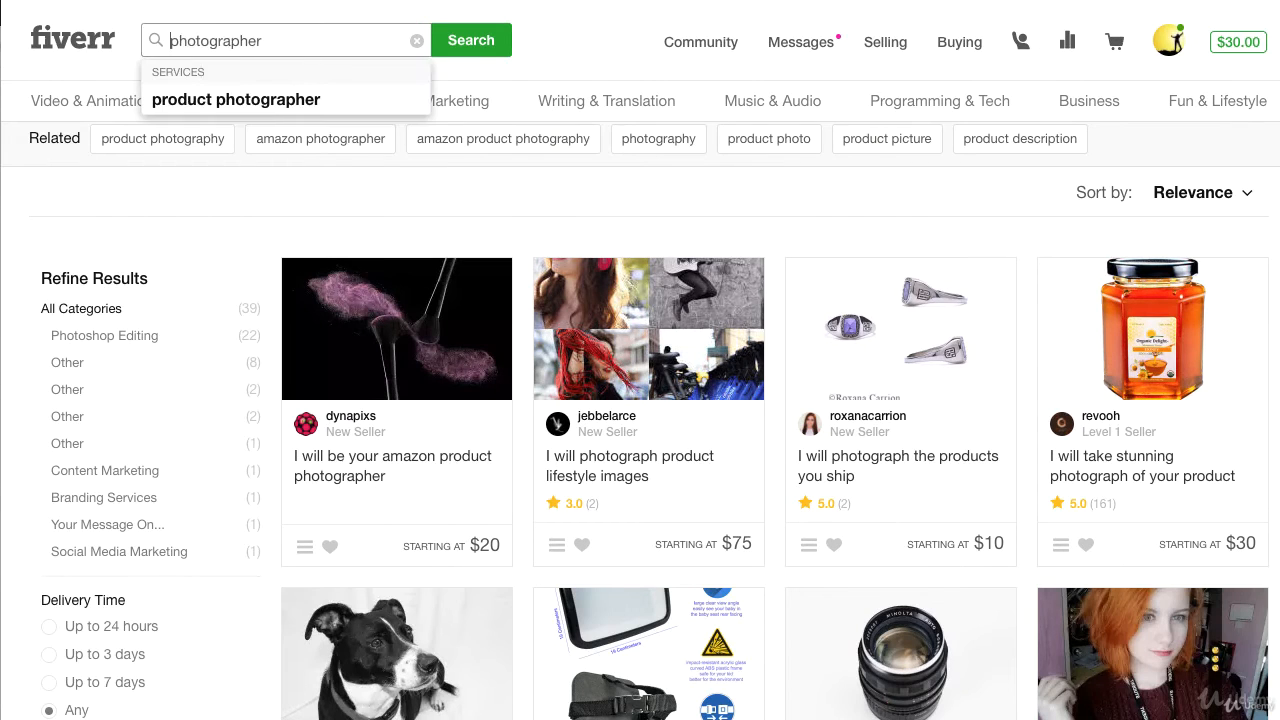
key("Return")
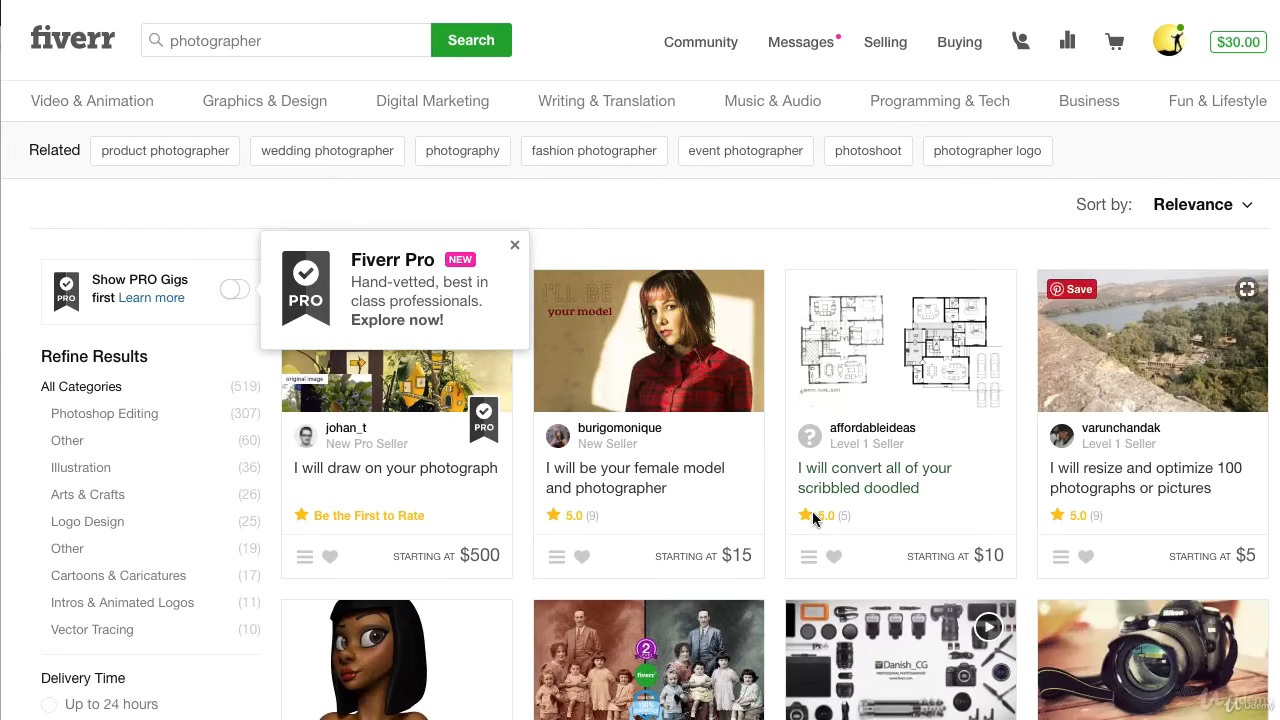
left_click(517, 246)
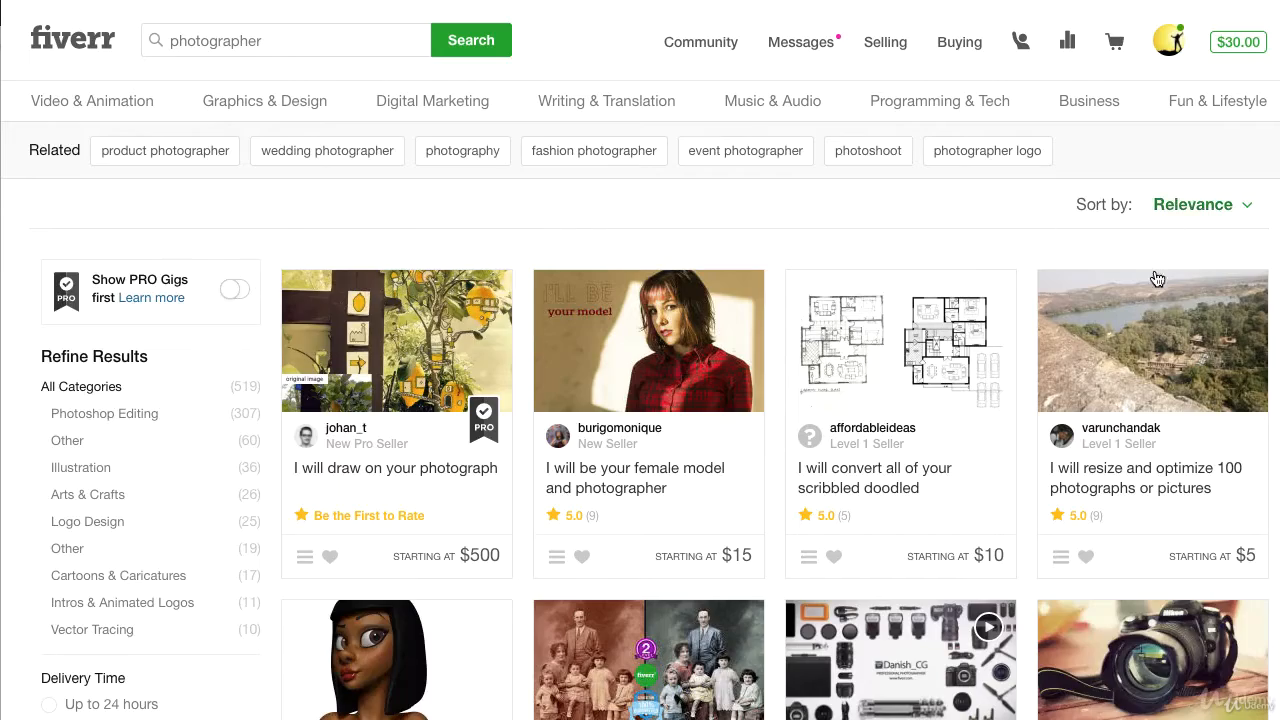
scroll(640, 420, "down", 3)
scroll(1268, 176, "down", 3)
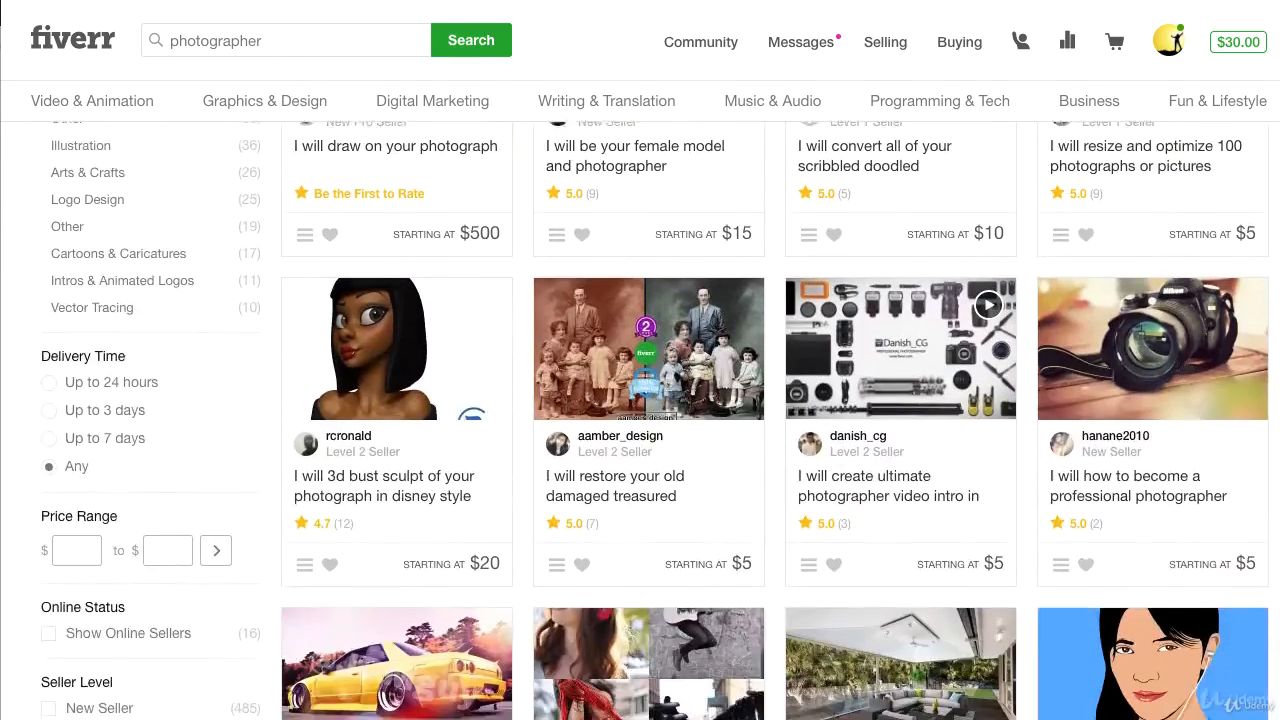
scroll(1268, 176, "down", 7)
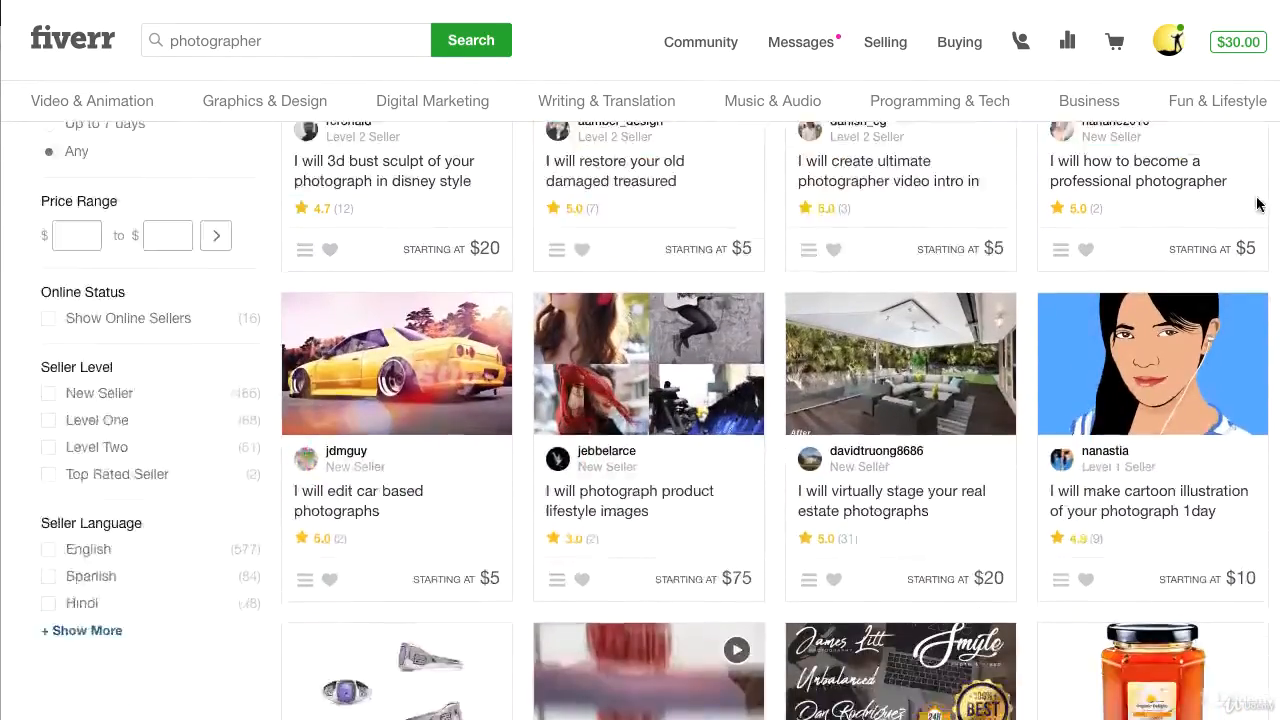
scroll(1224, 276, "down", 1)
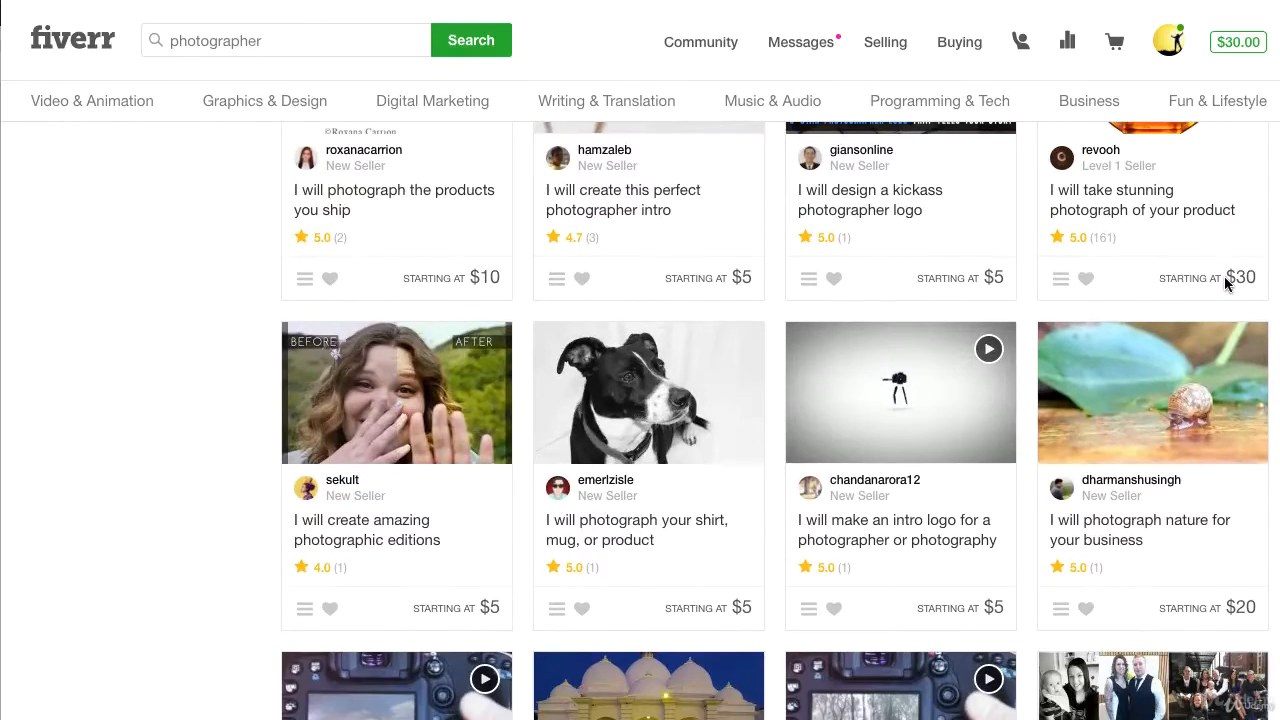
scroll(1224, 276, "down", 4)
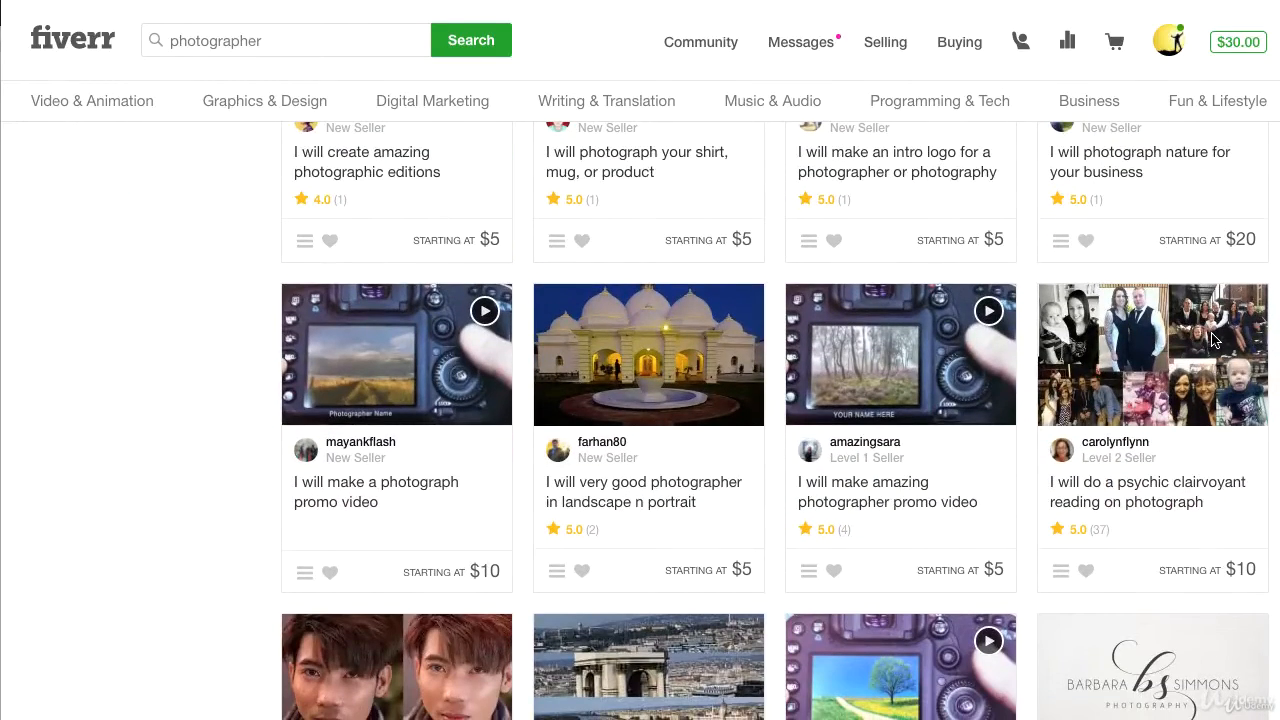
scroll(1212, 340, "down", 1)
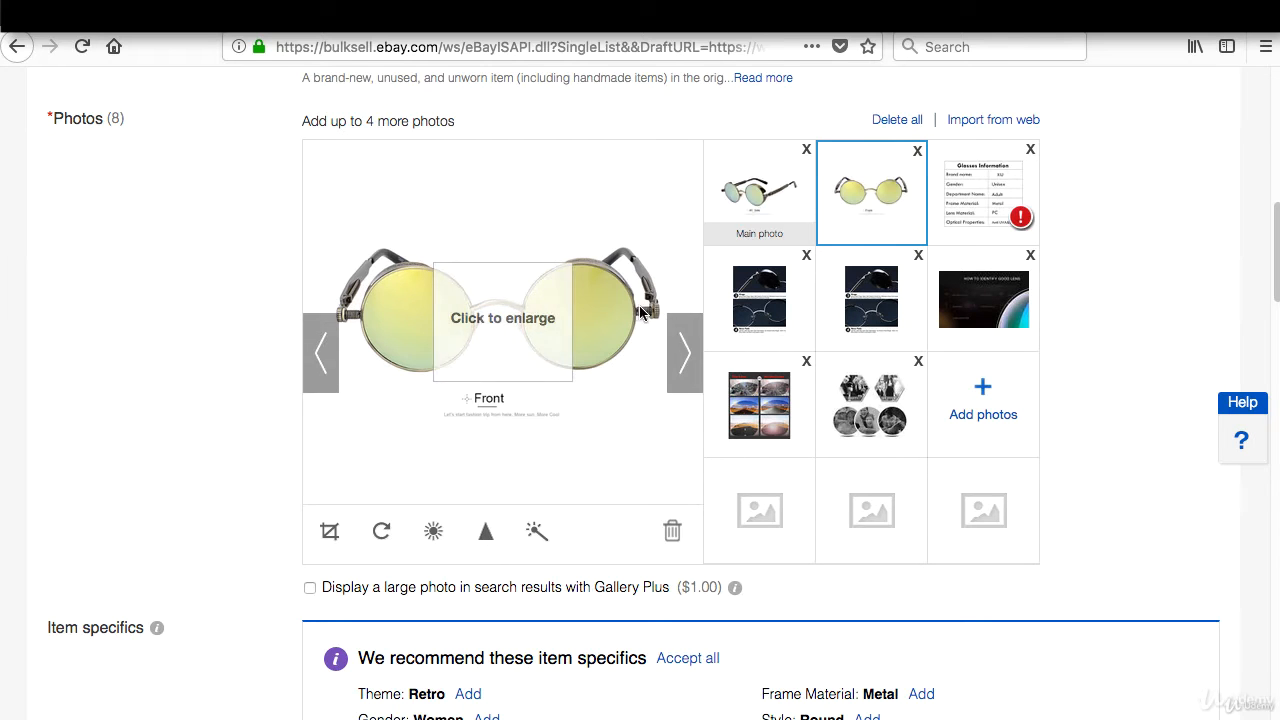
Step: Switch back to the eBay listing form and preview the main photo with the 45° side view
left_click(751, 196)
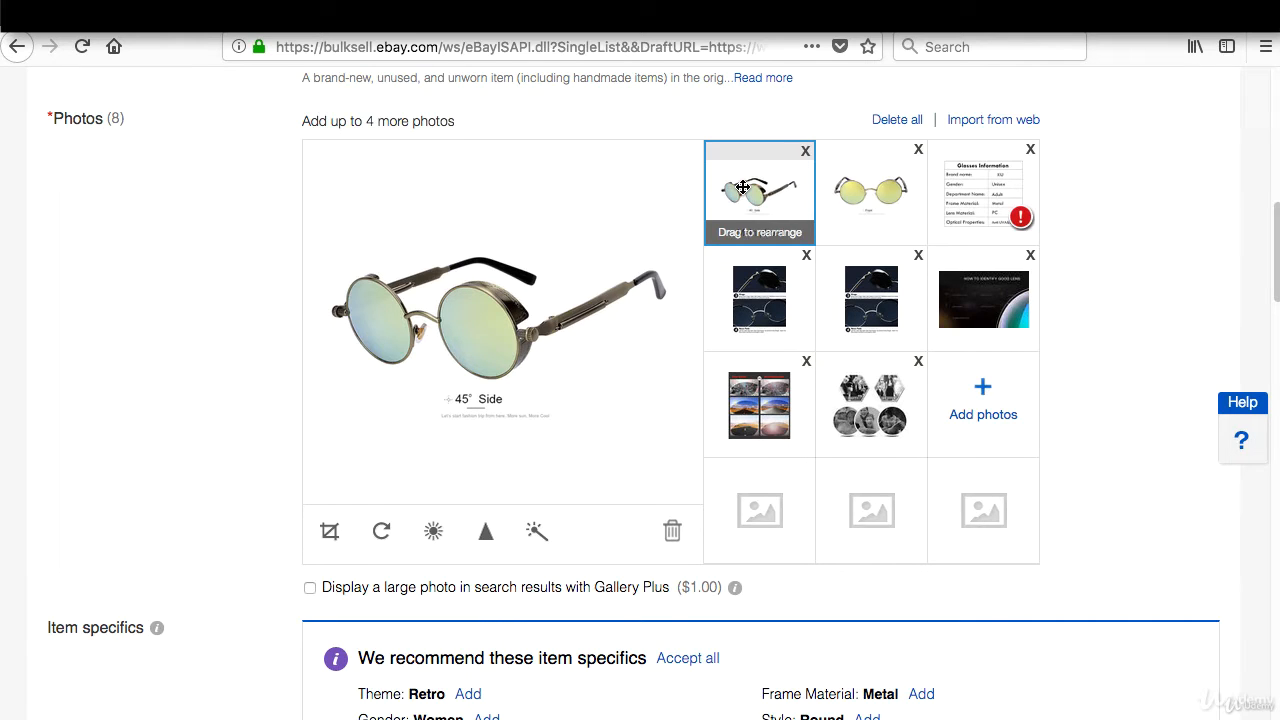
scroll(744, 188, "down", 1)
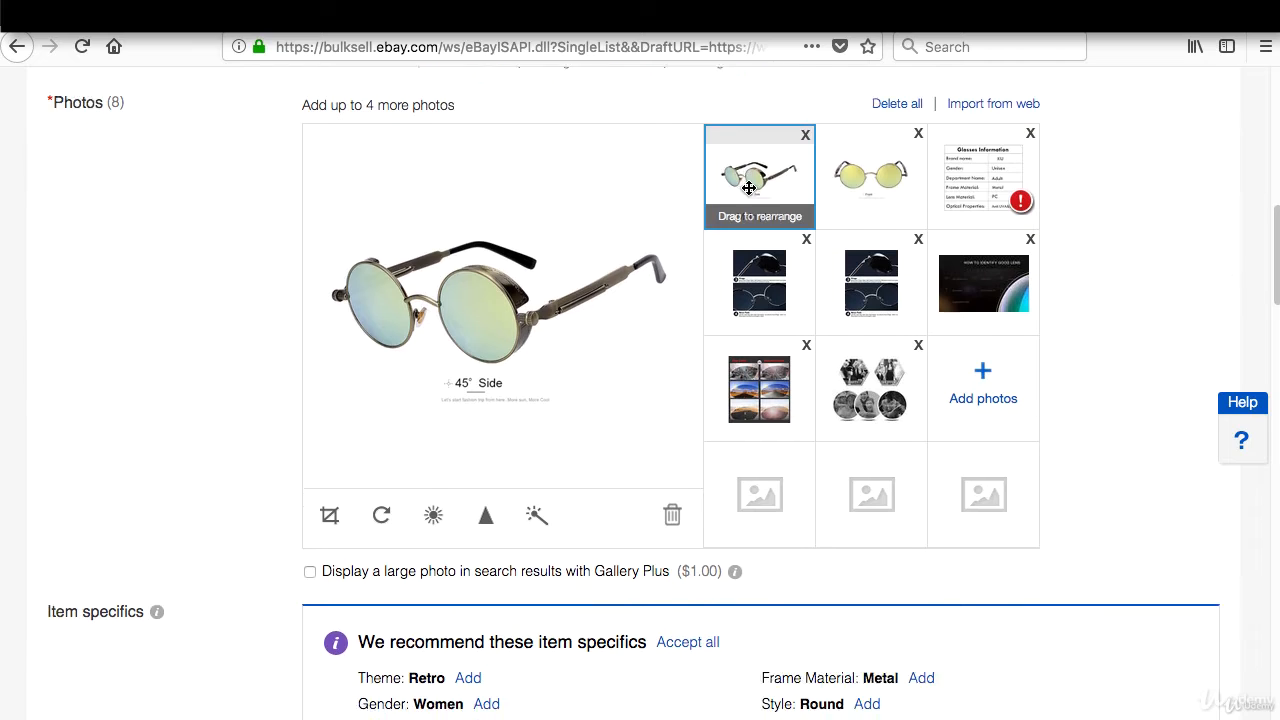
scroll(748, 188, "up", 1)
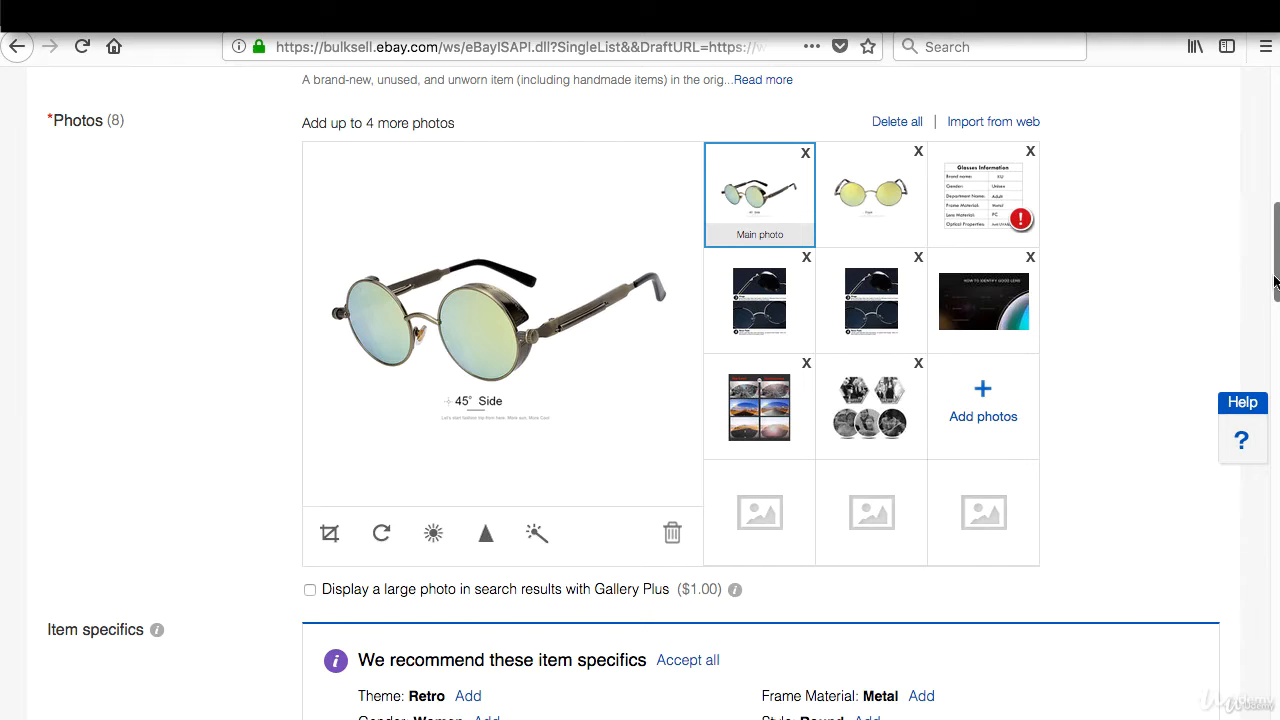
Step: Set the item specifics MPN to "Does Not Apply" and Brand to "Unbranded"
scroll(1240, 277, "down", 5)
scroll(1258, 344, "down", 4)
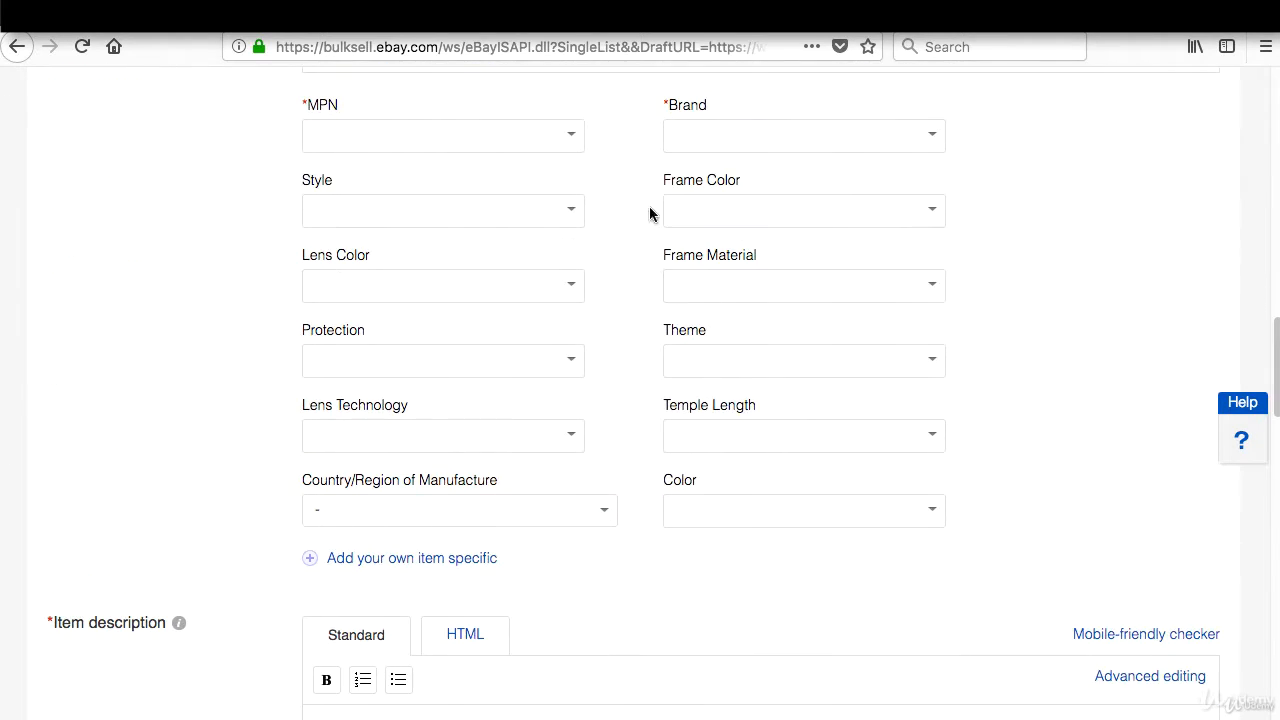
left_click(577, 141)
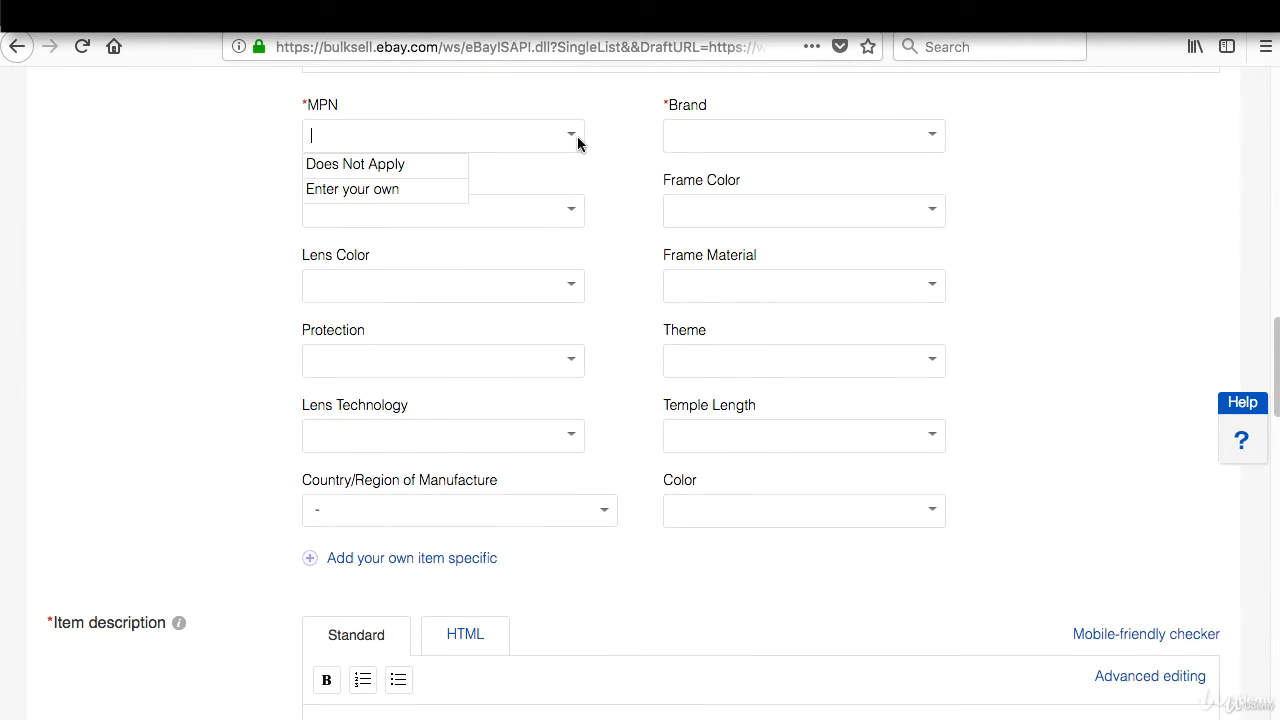
left_click(385, 166)
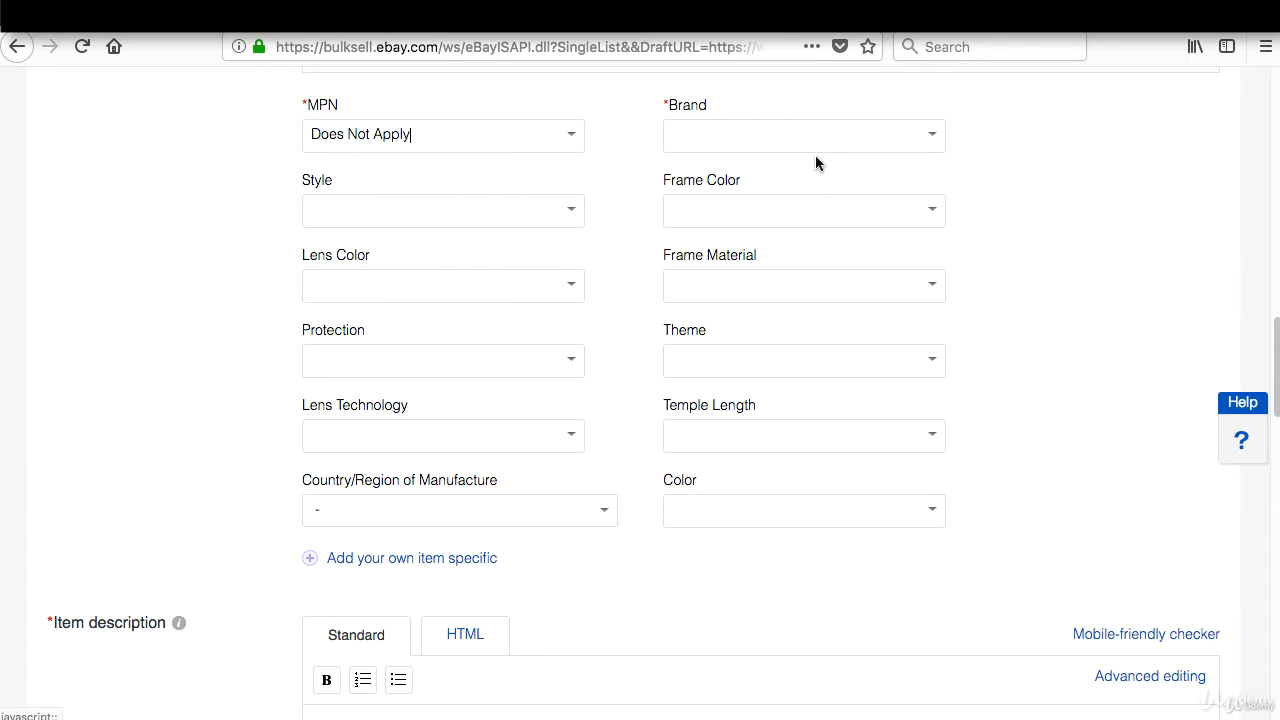
left_click(933, 140)
left_click(742, 167)
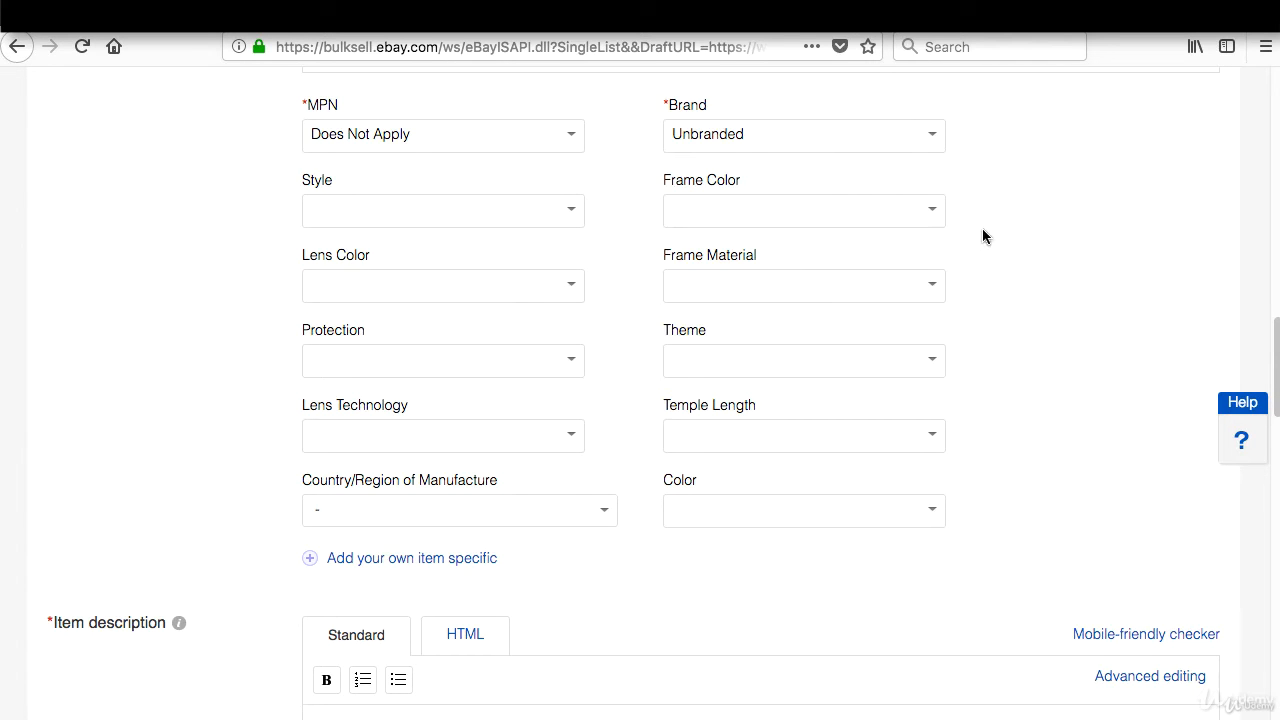
Step: Paste the copied listing title into the item description and centre it with the advanced editing options
scroll(1260, 340, "down", 4)
right_click(864, 334)
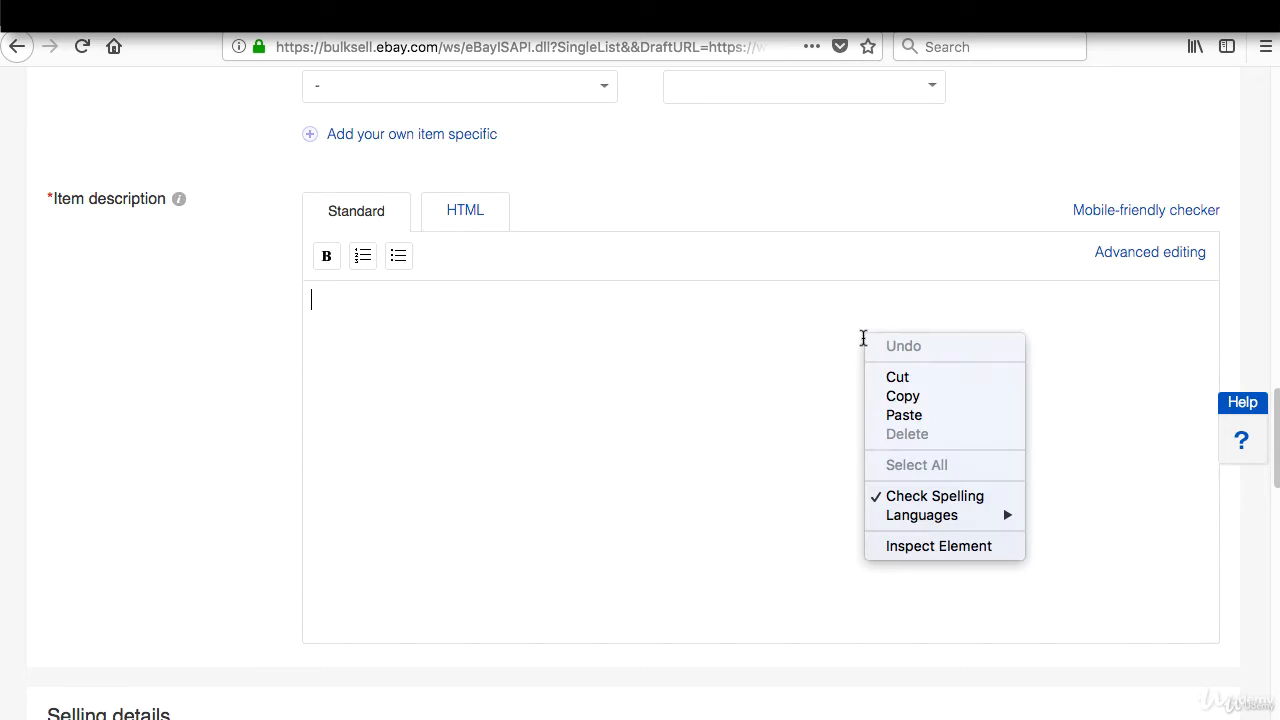
left_click(906, 414)
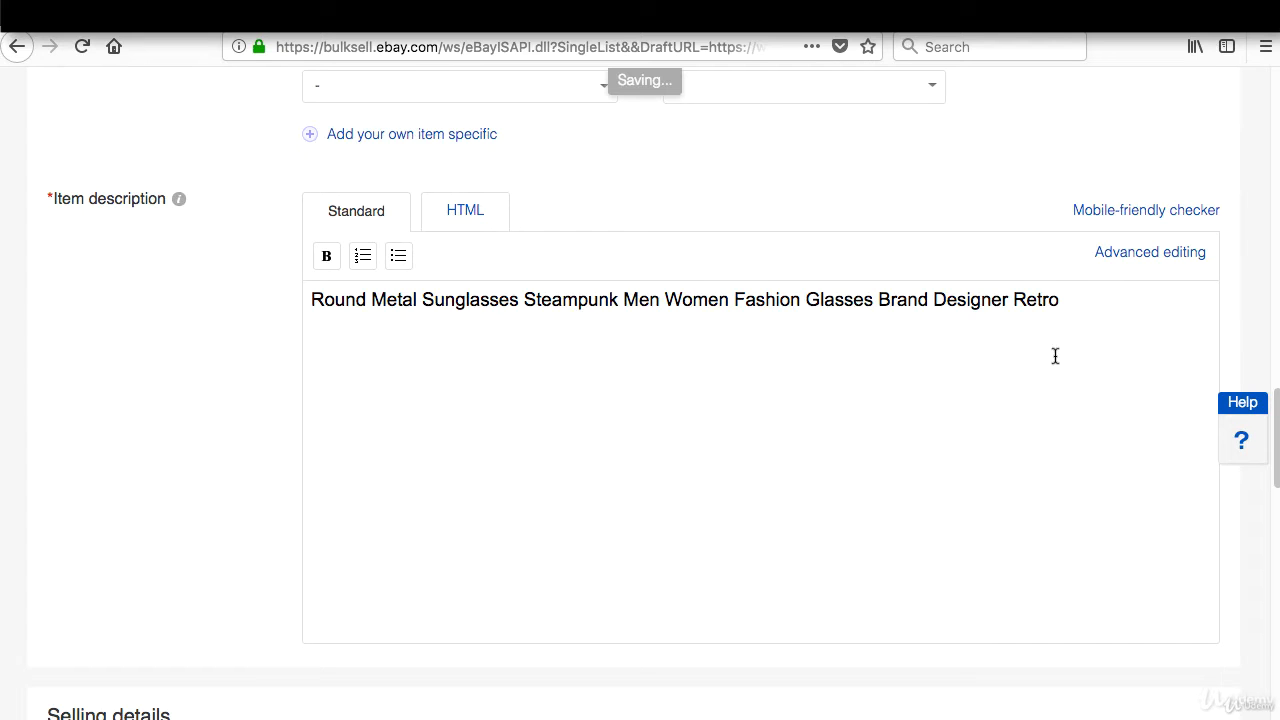
left_click(1168, 262)
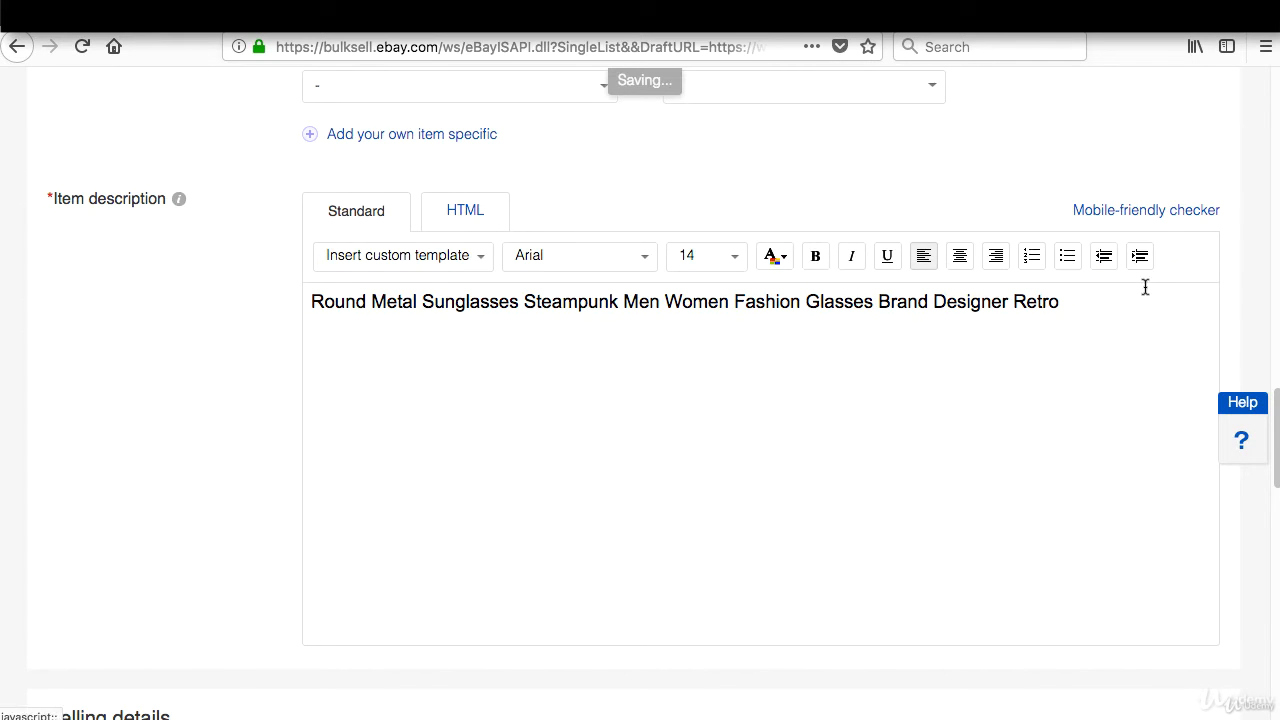
left_click(952, 259)
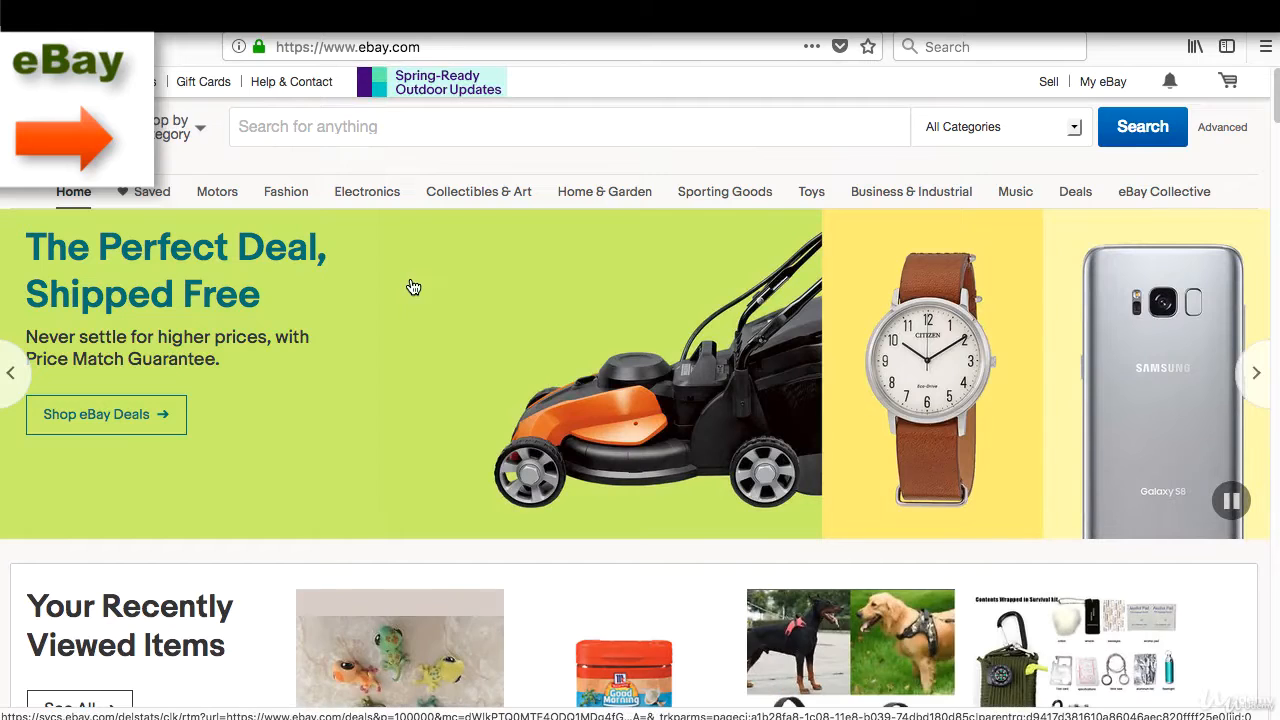
Step: Switch to the eBay home page and search for "Round Metal Sunglasses Steampunk Men Women Fashion Glasses Brand Designer Retro"
right_click(333, 124)
left_click(371, 203)
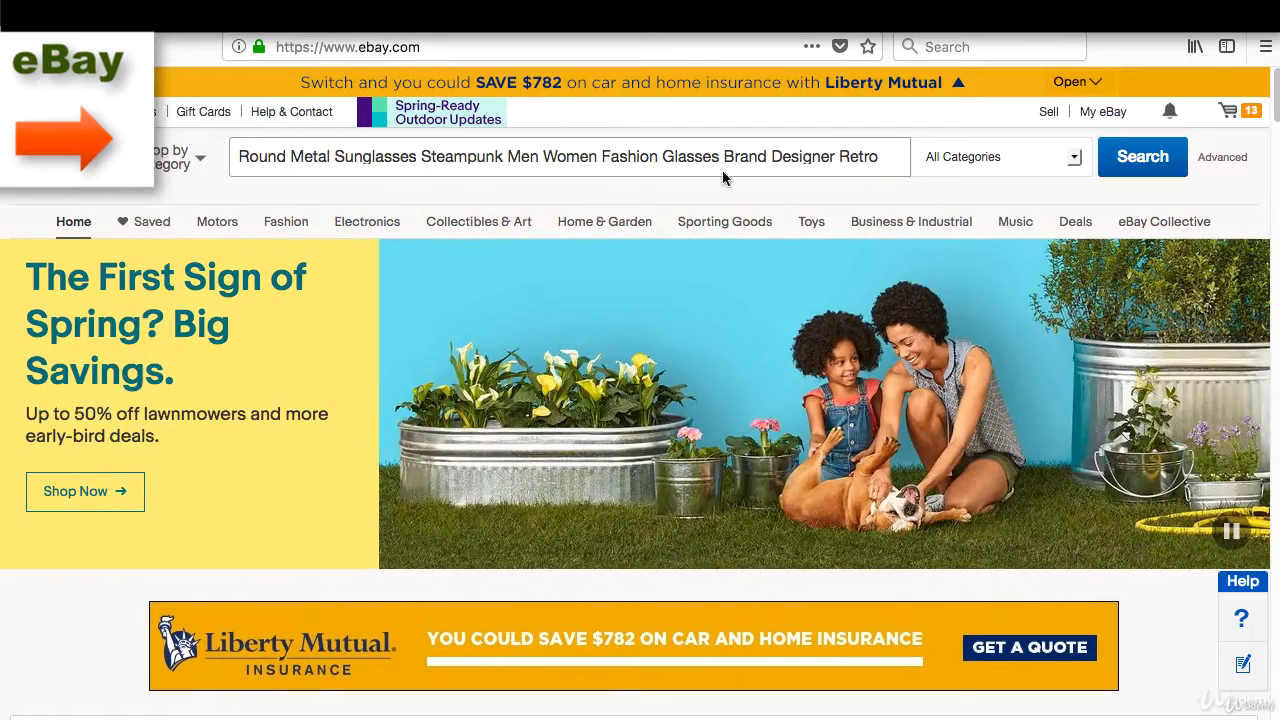
left_click(1146, 160)
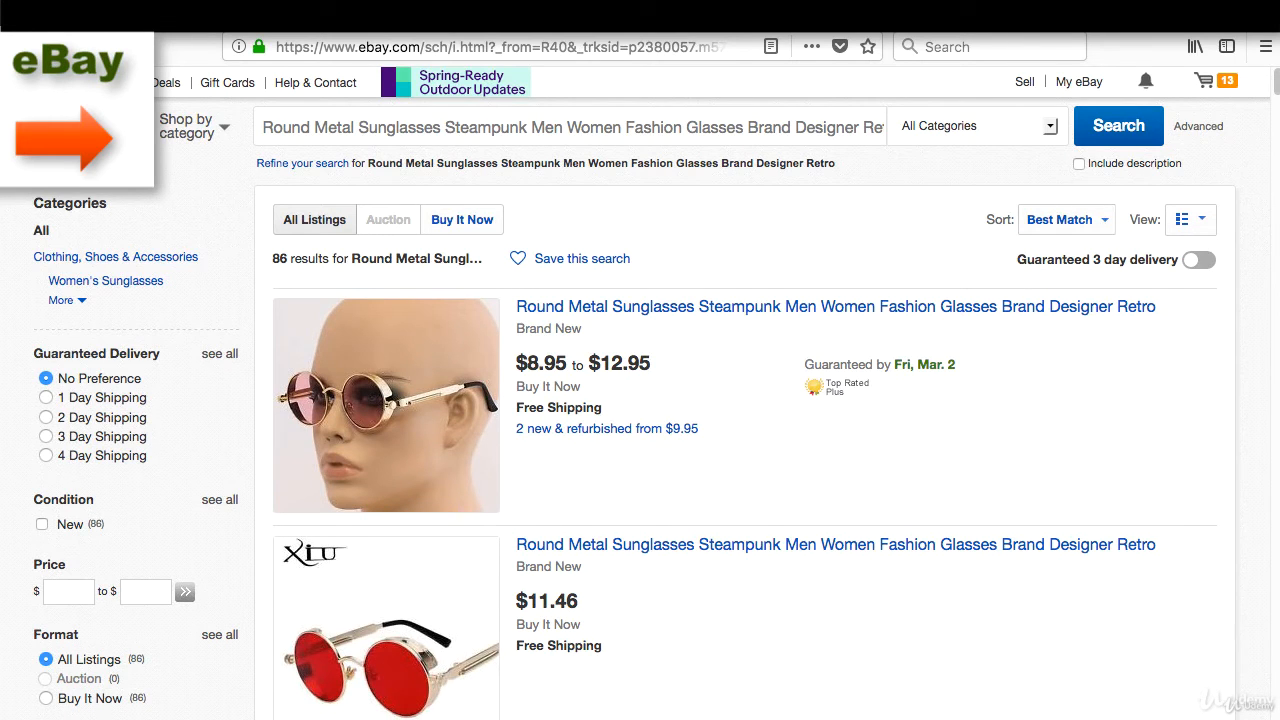
Step: Filter the eBay results to sold listings and compare their prices with the discount price on the AliExpress product page
left_click_drag(1271, 82, 1268, 115)
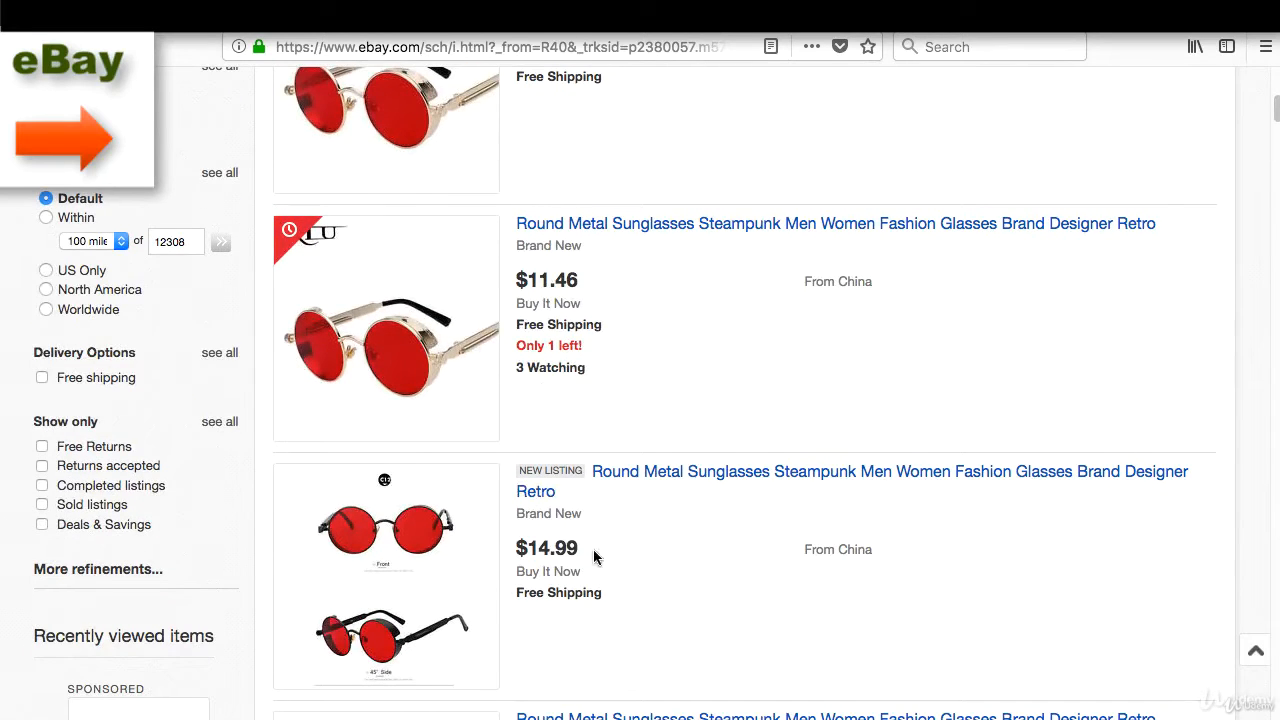
left_click(92, 505)
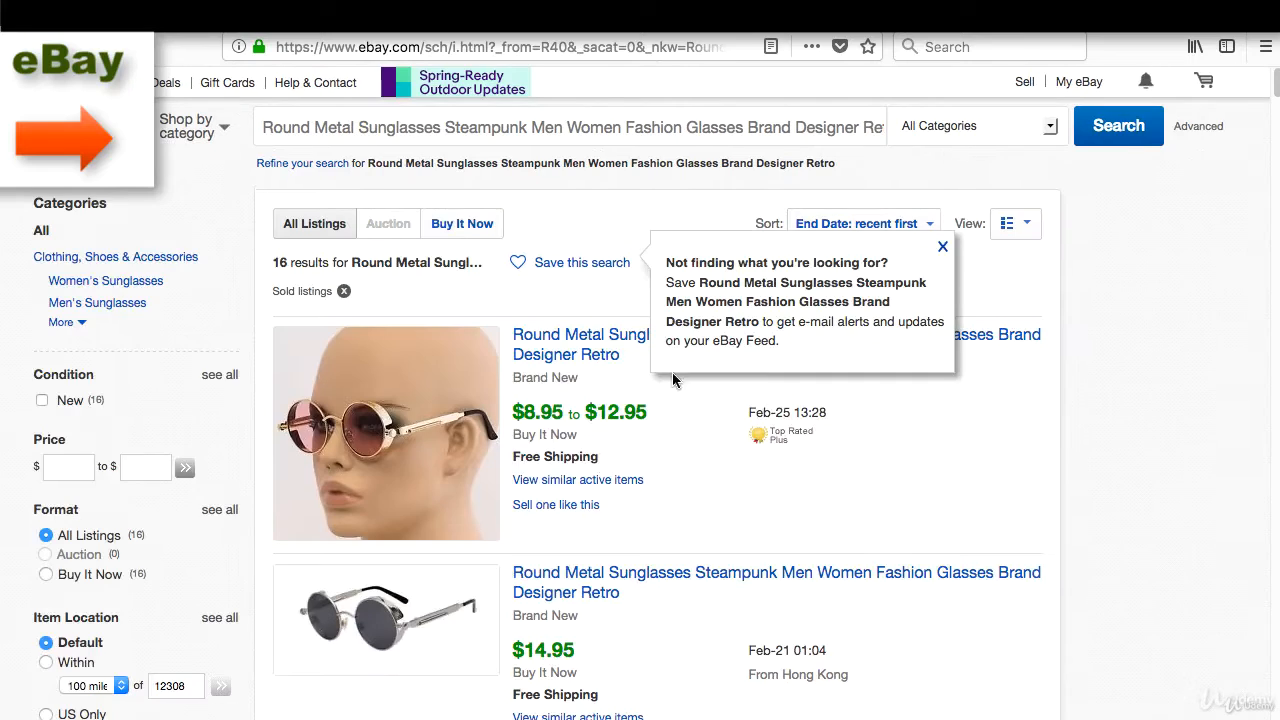
left_click_drag(1271, 89, 1272, 108)
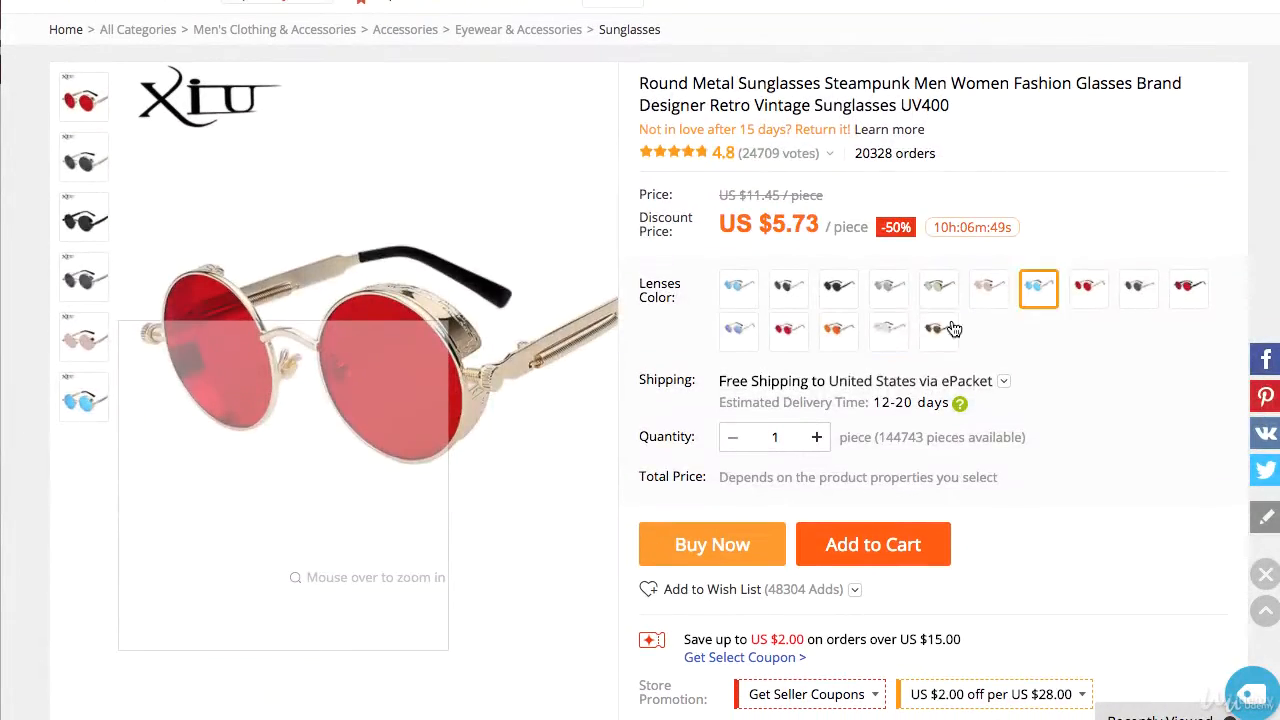
left_click_drag(818, 222, 769, 222)
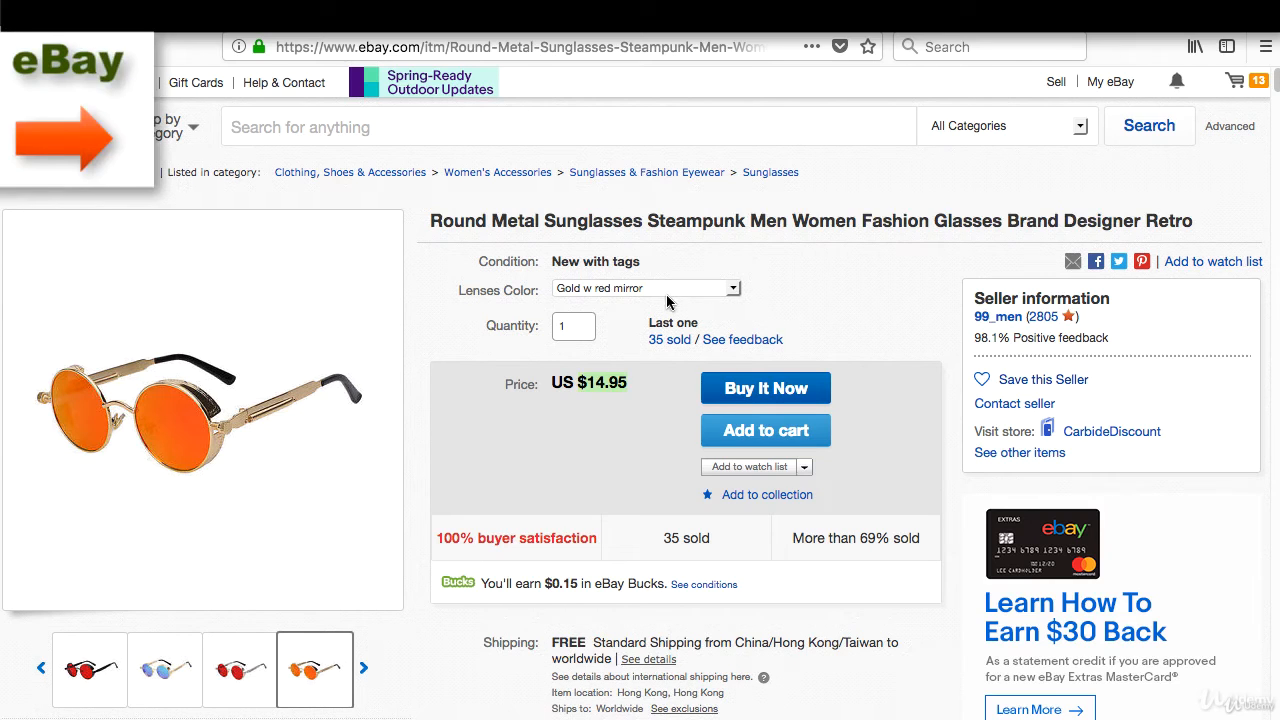
Step: Check the competing listing's price for the lens colours Silver w blue mir, Matt Black w black, Gold w blue mir and Gold w green mir
left_click(668, 295)
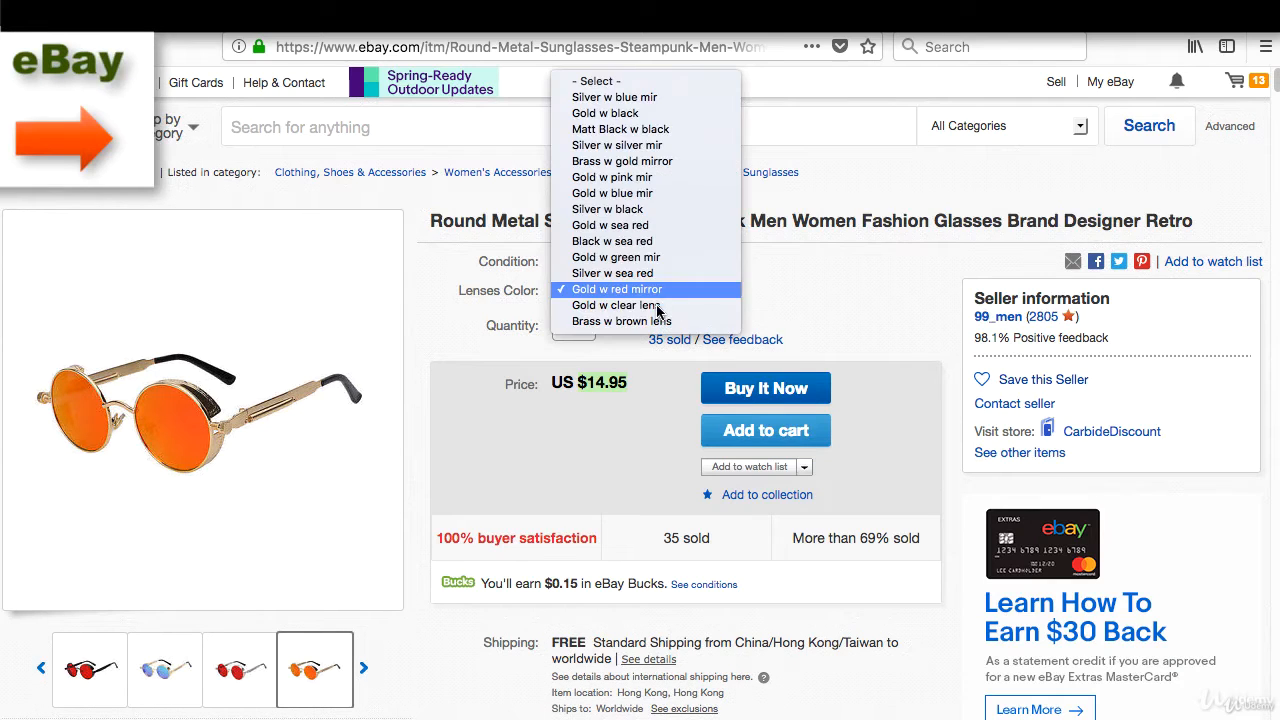
left_click(646, 96)
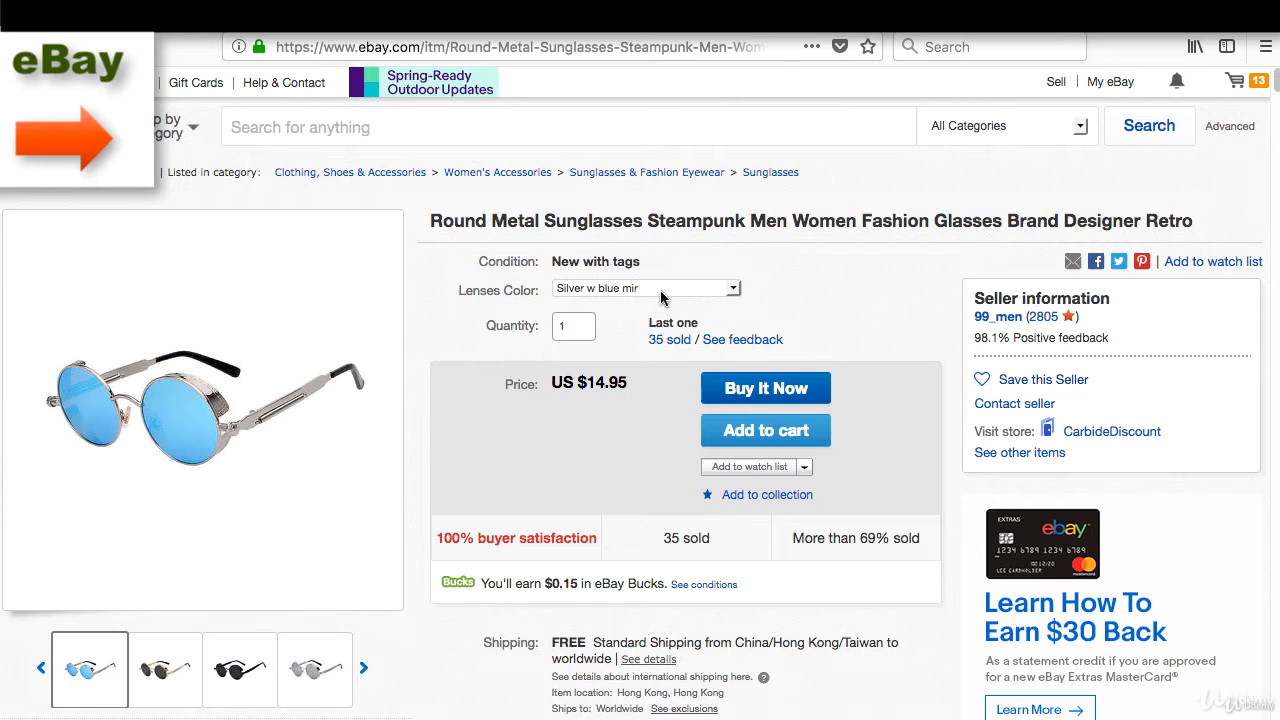
left_click(660, 292)
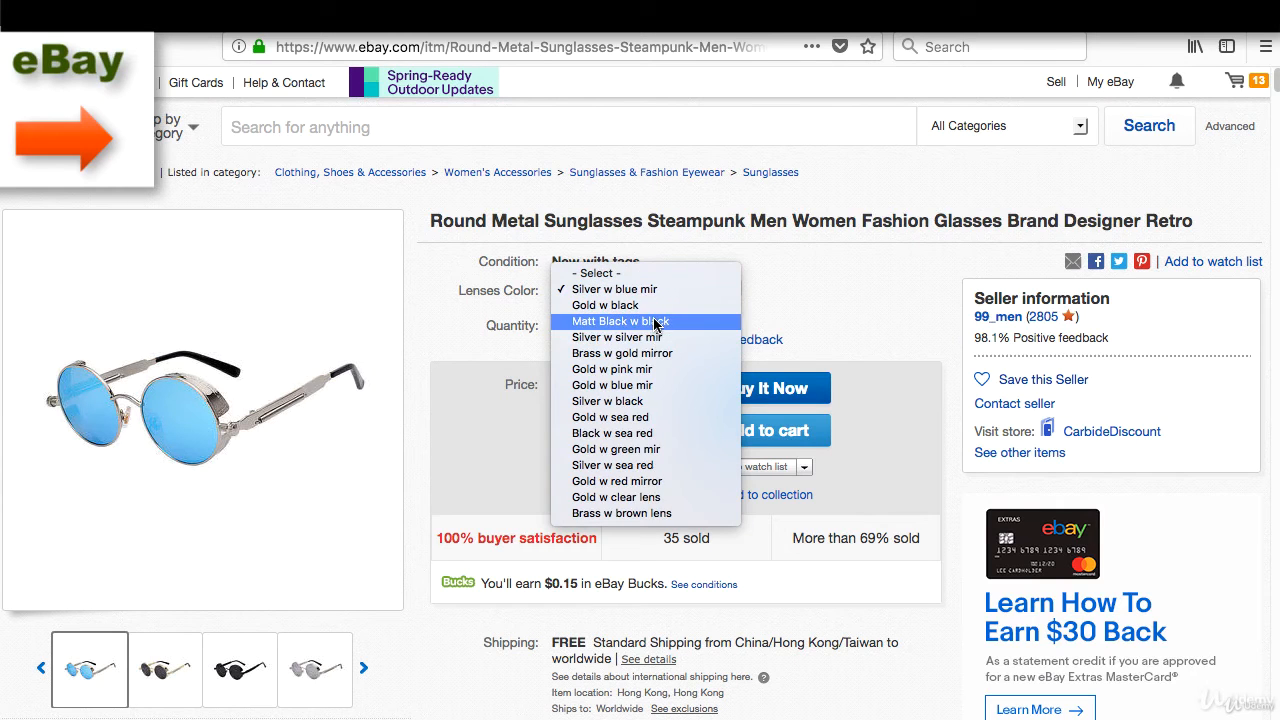
left_click(656, 322)
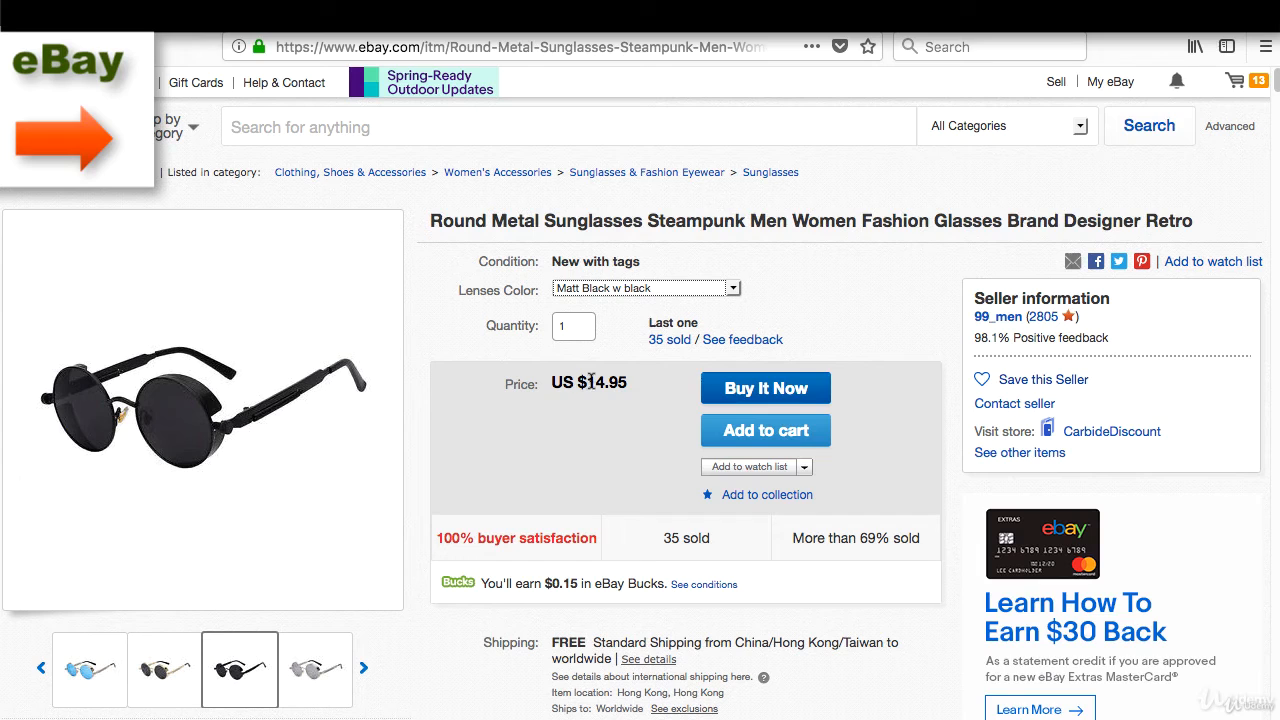
left_click(610, 289)
left_click(625, 350)
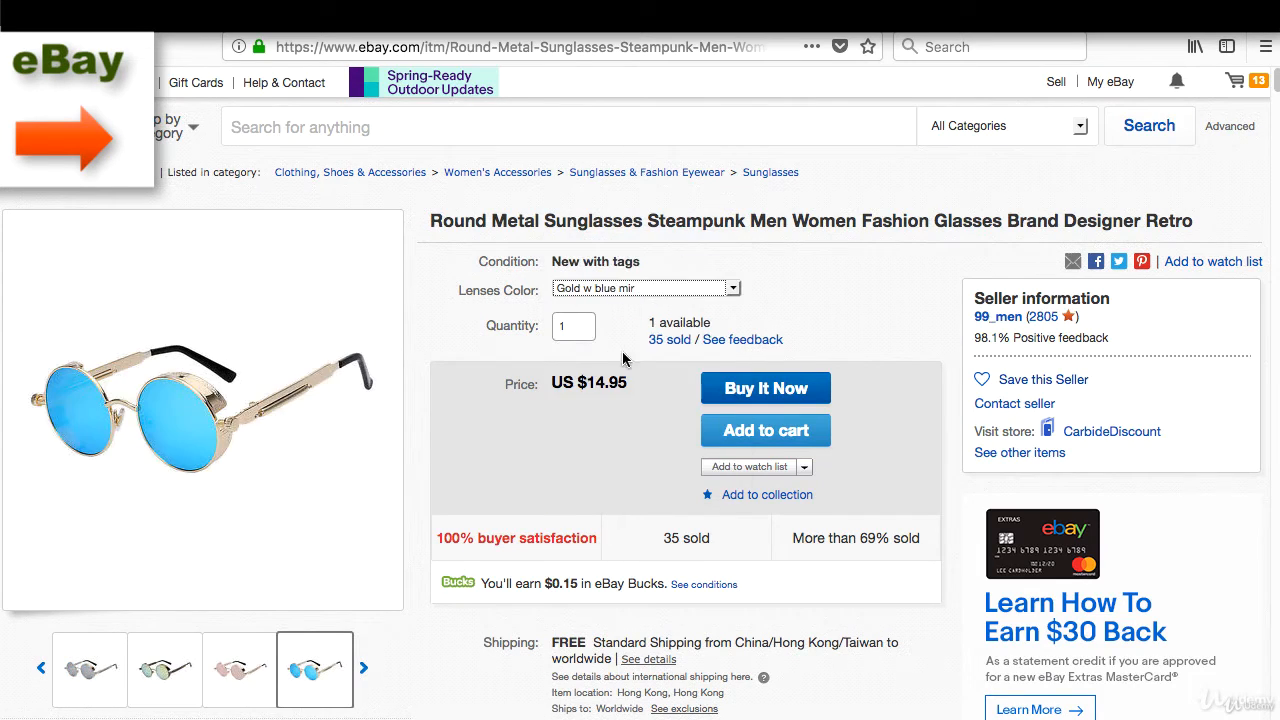
left_click(670, 288)
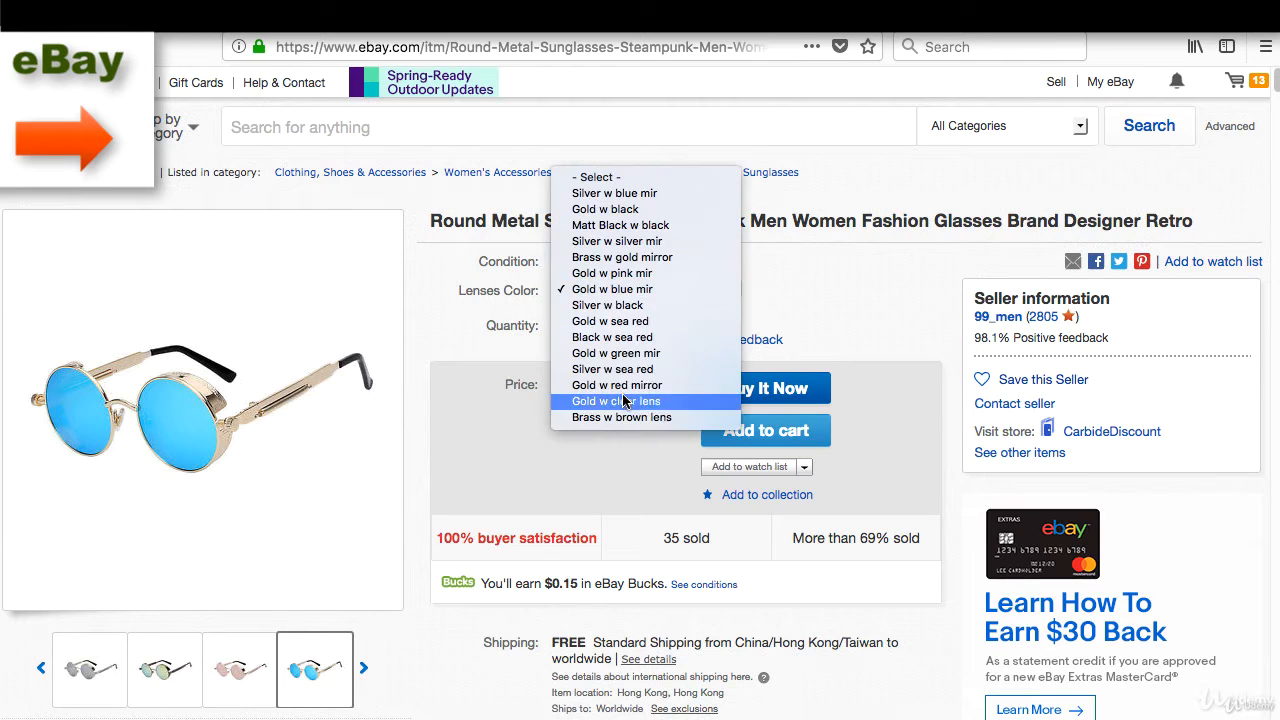
left_click(662, 352)
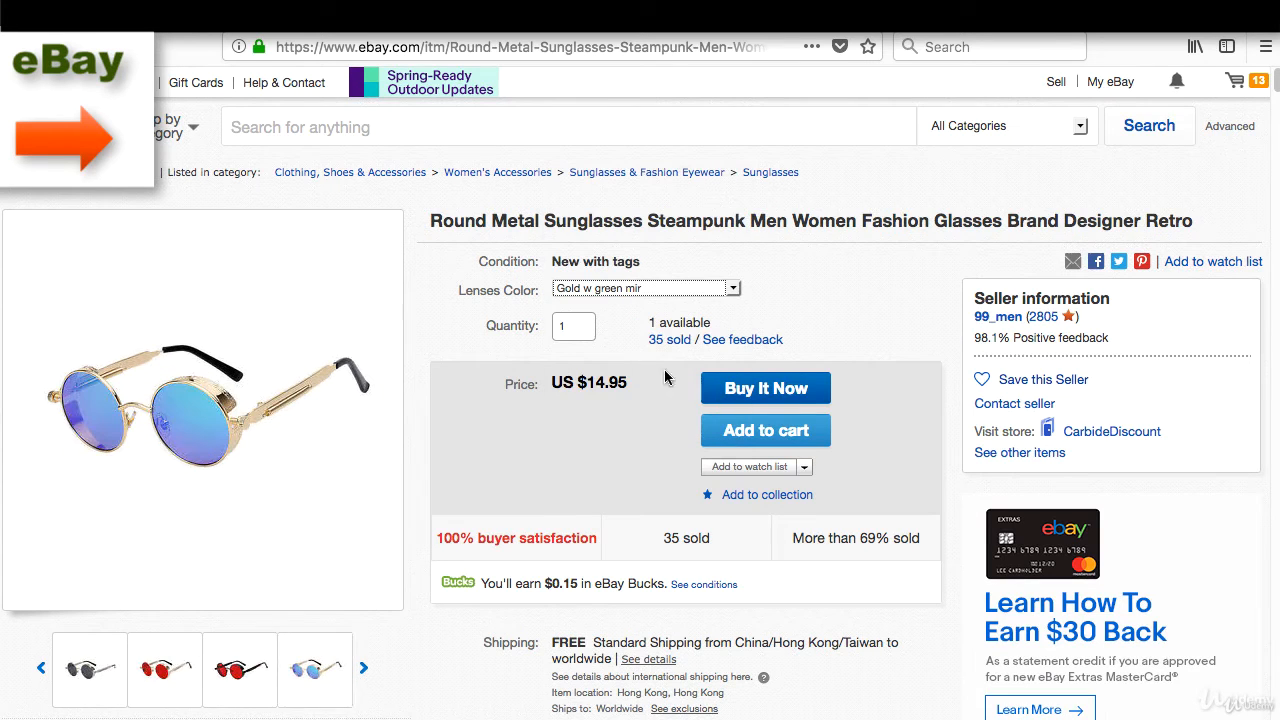
left_click(618, 289)
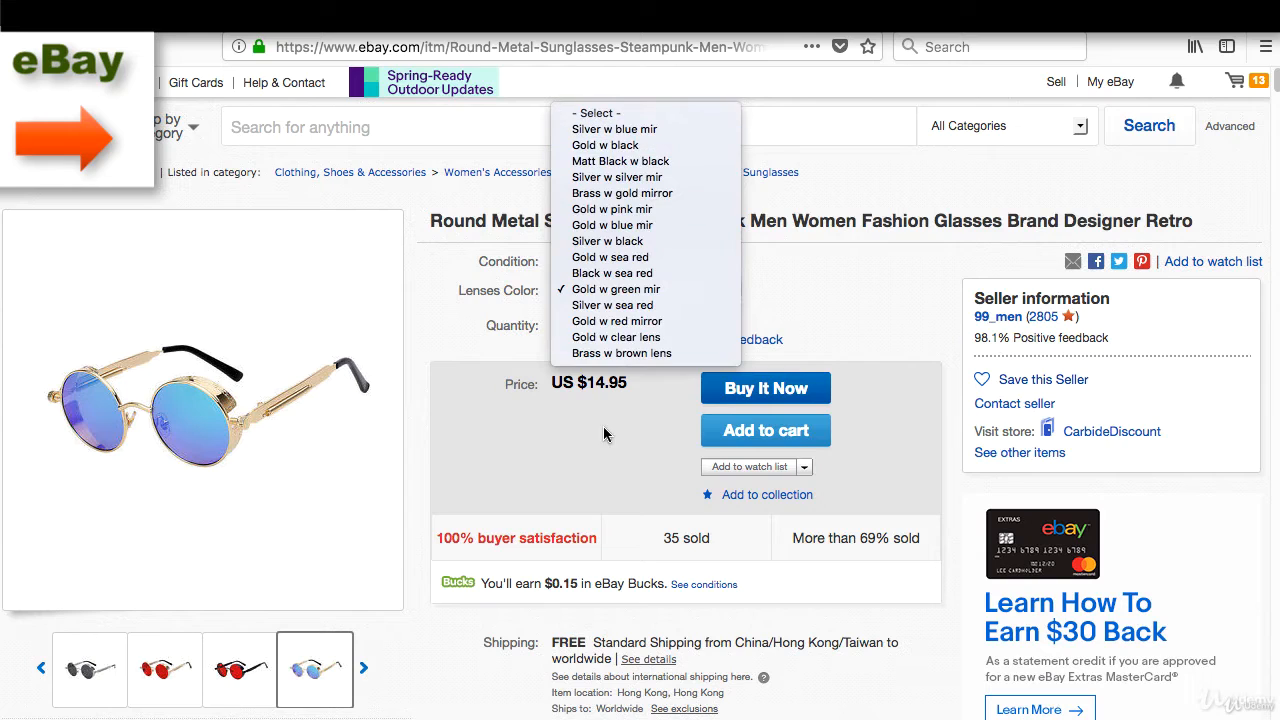
left_click(802, 319)
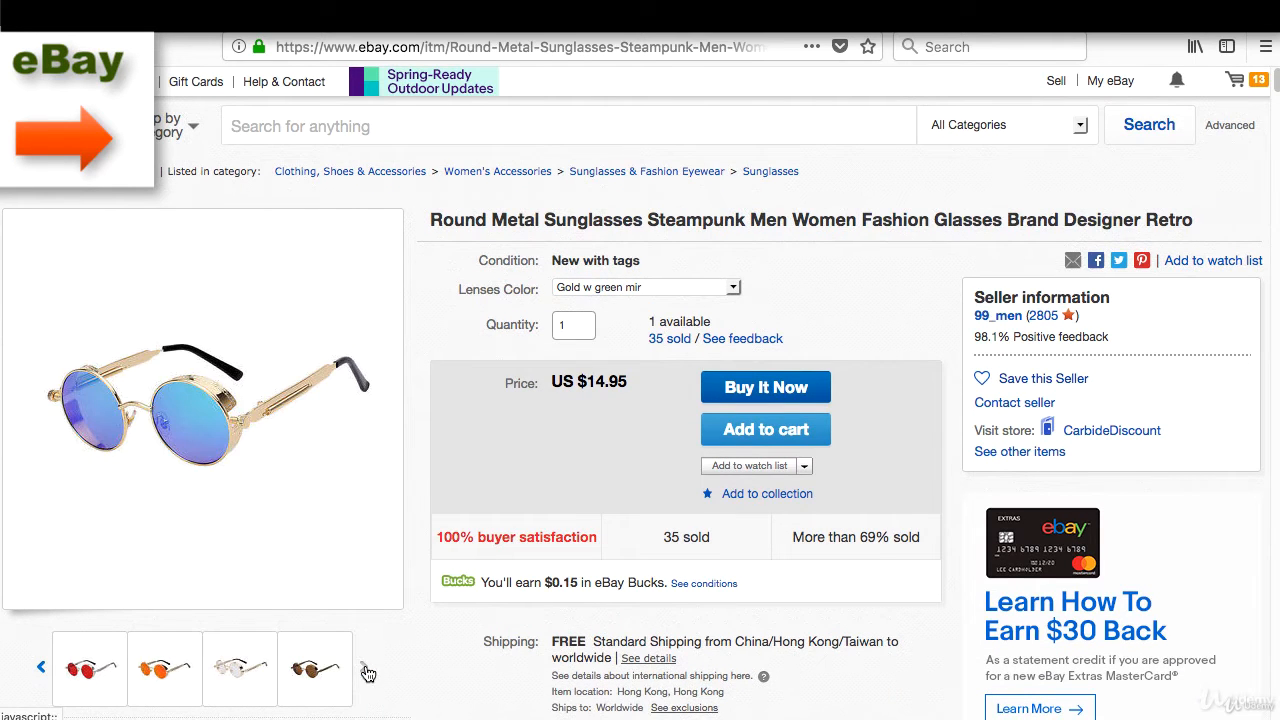
Step: Examine the competing listing's colour variation photos, title, shipping and delivery details
scroll(255, 676, "down", 1)
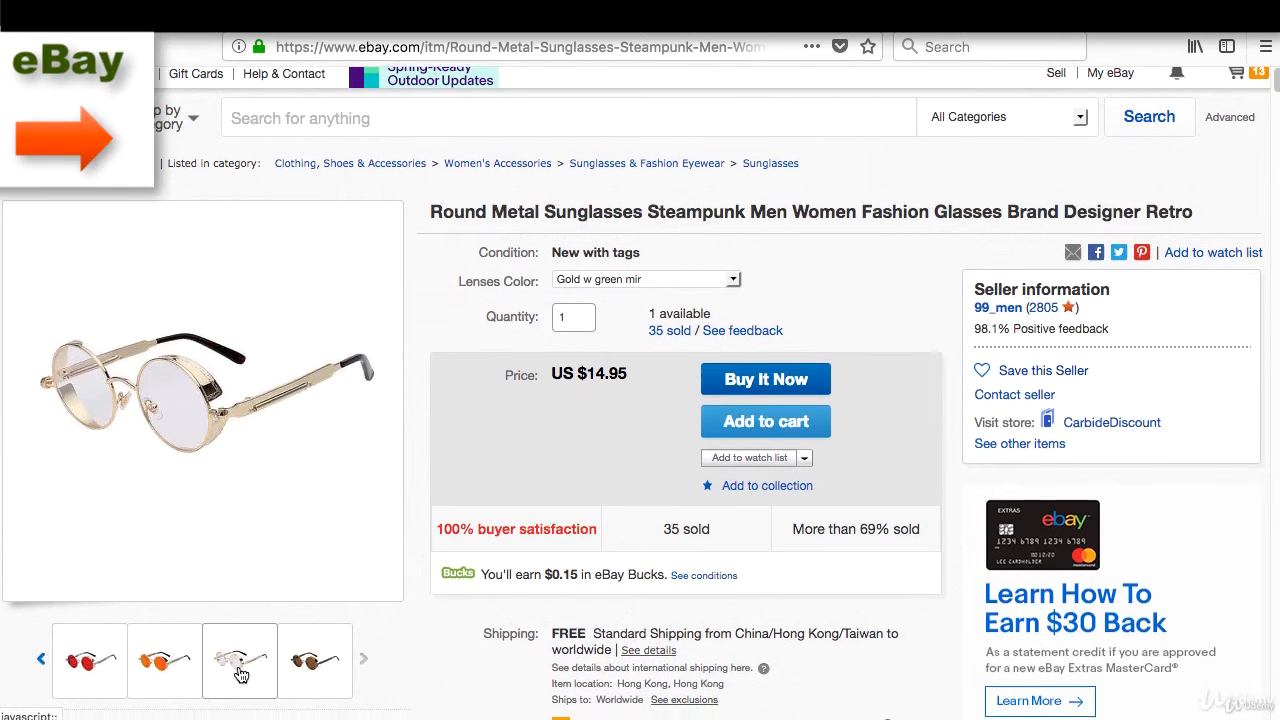
left_click(41, 657)
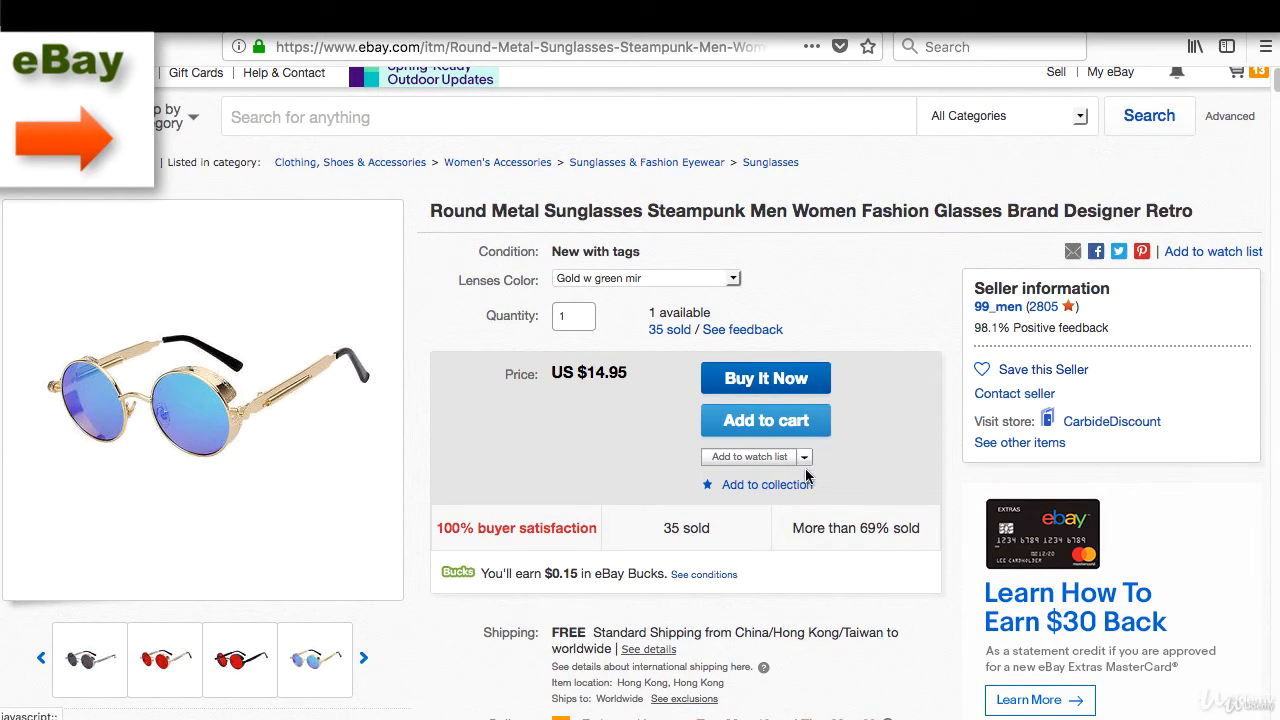
scroll(695, 359, "down", 1)
scroll(853, 234, "down", 3)
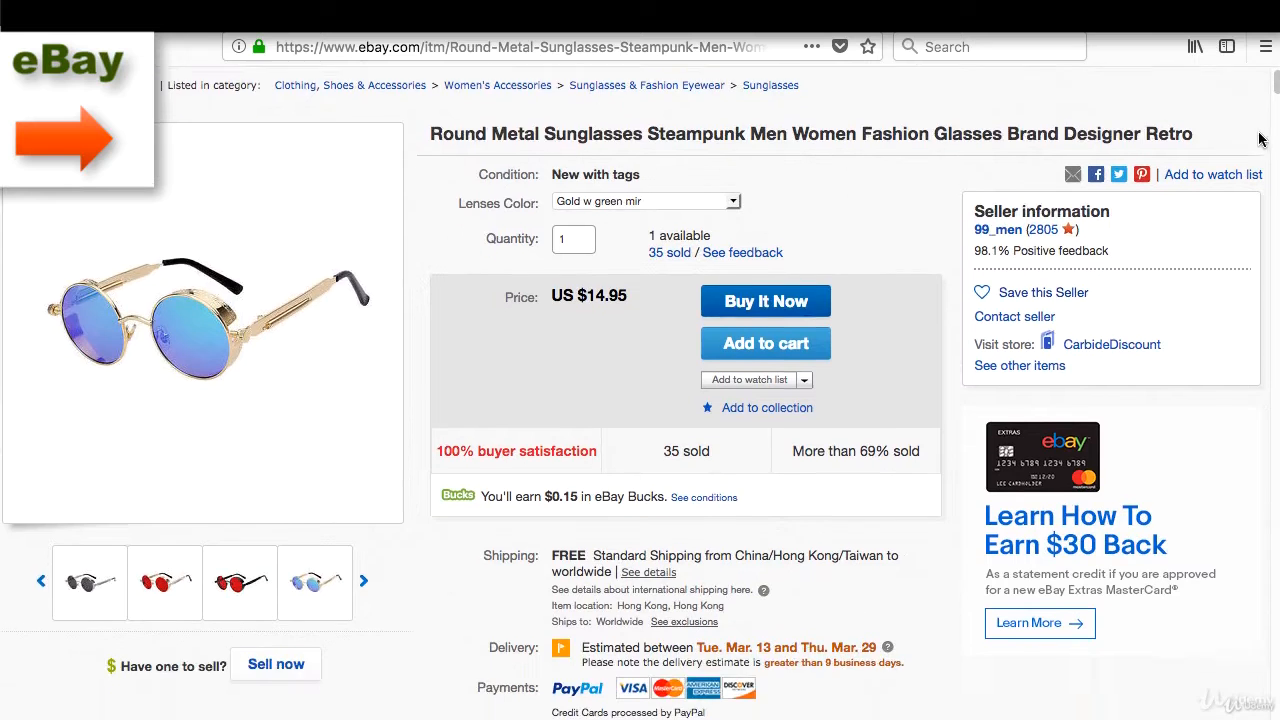
left_click_drag(433, 127, 1202, 136)
left_click_drag(1276, 86, 1263, 38)
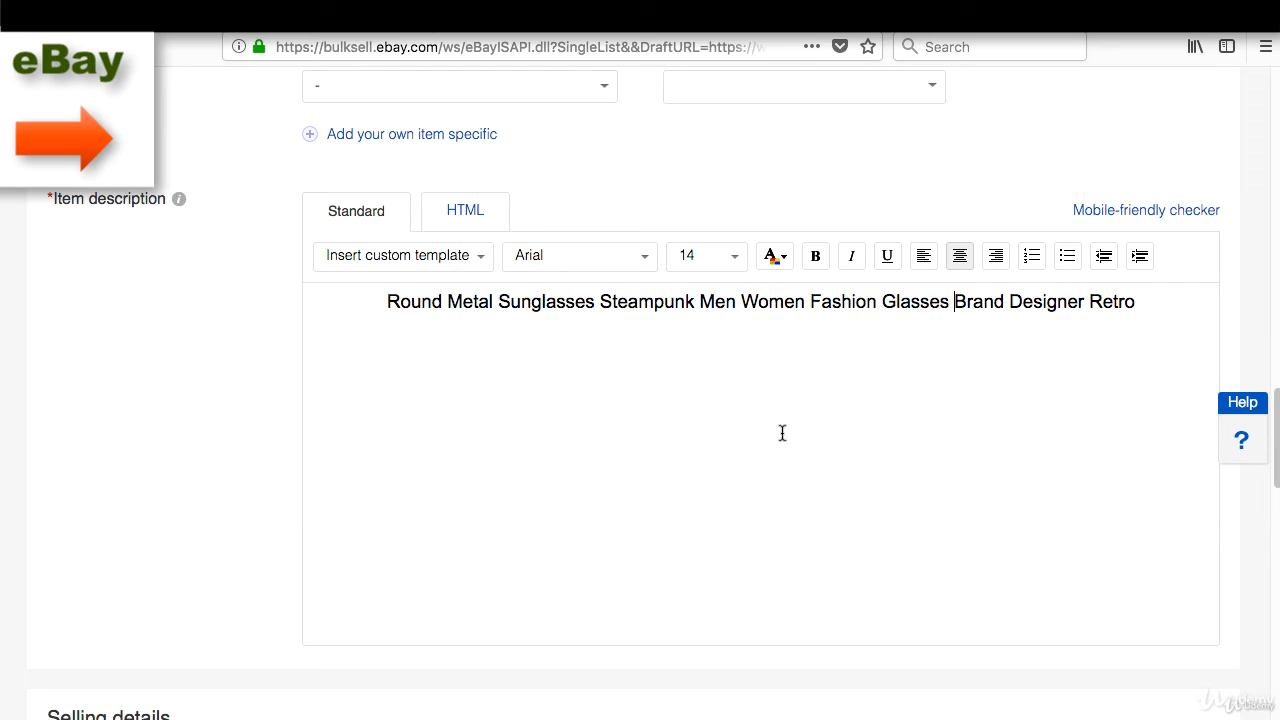
Step: Return to the listing form and format the title line in the item description as bold dark blue text
left_click(688, 420)
left_click_drag(377, 315, 386, 296)
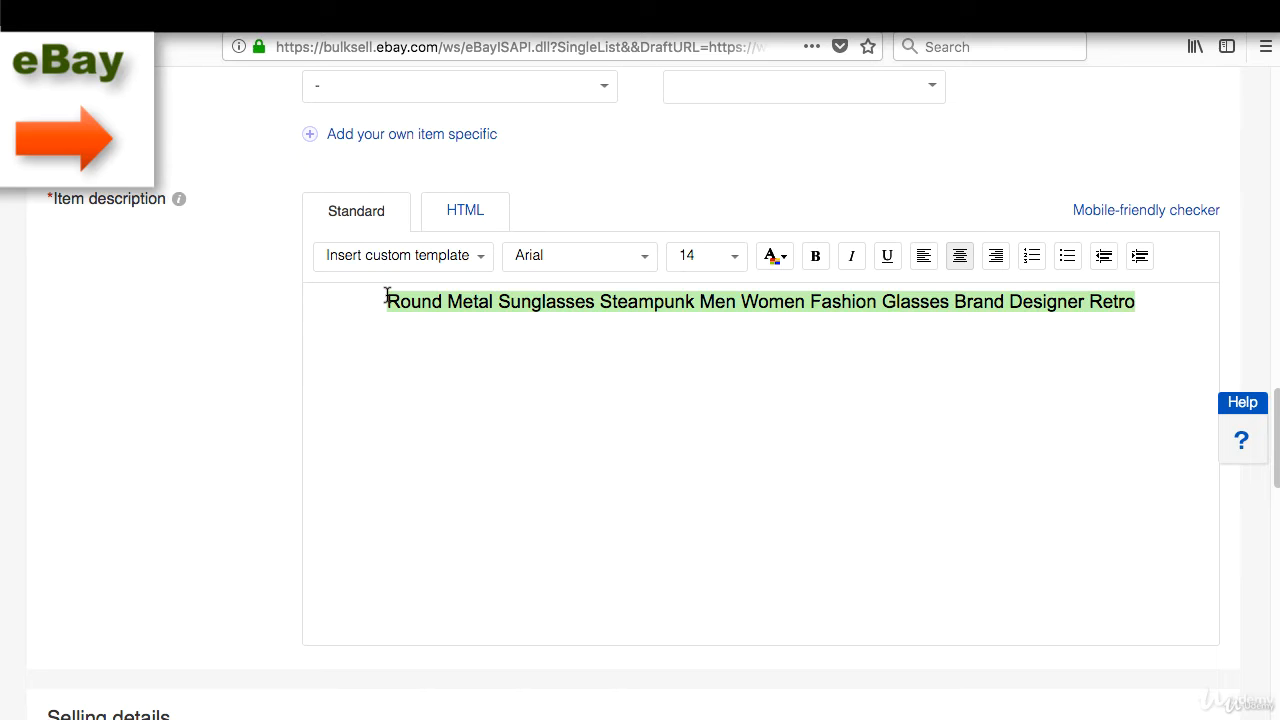
left_click(815, 257)
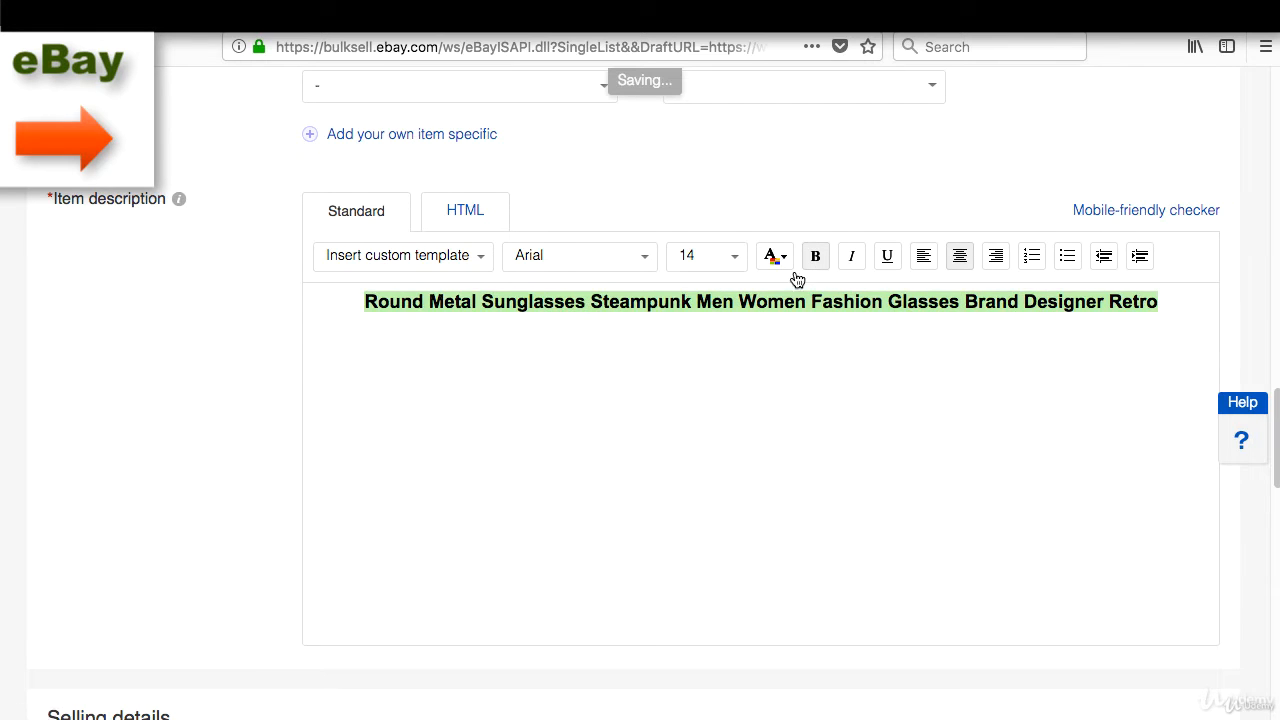
left_click(776, 258)
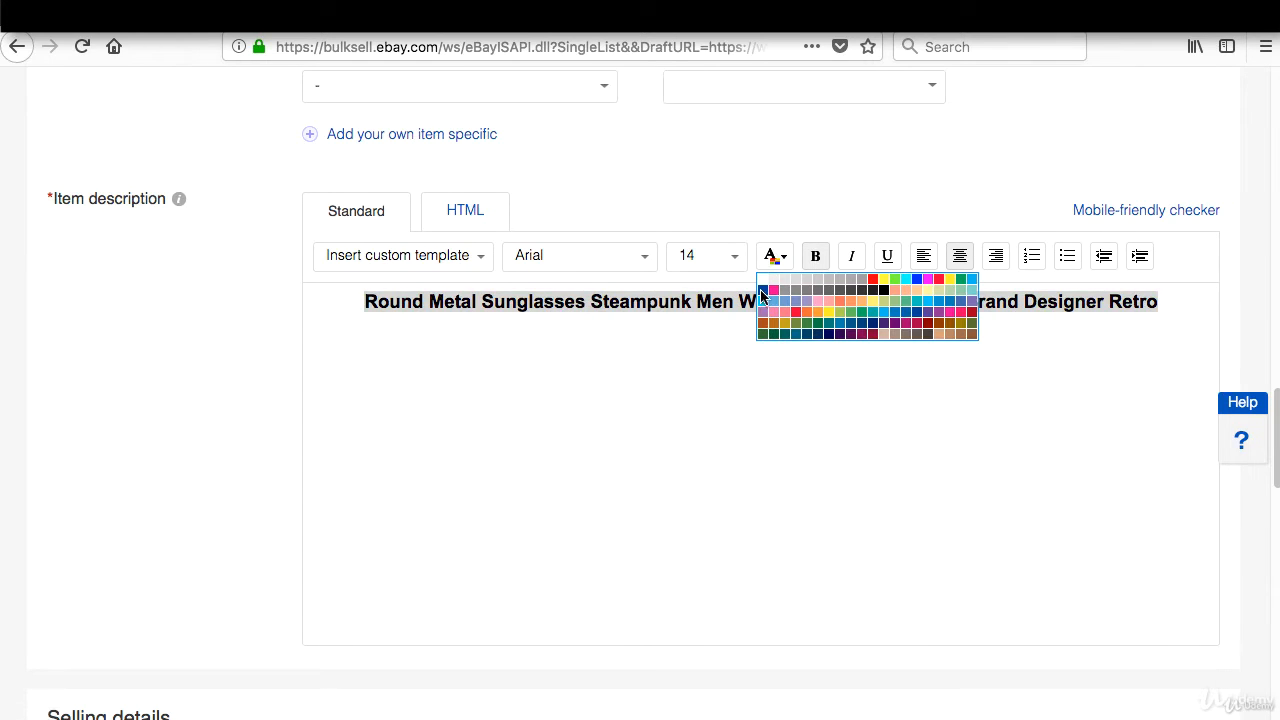
left_click(762, 293)
left_click(763, 334)
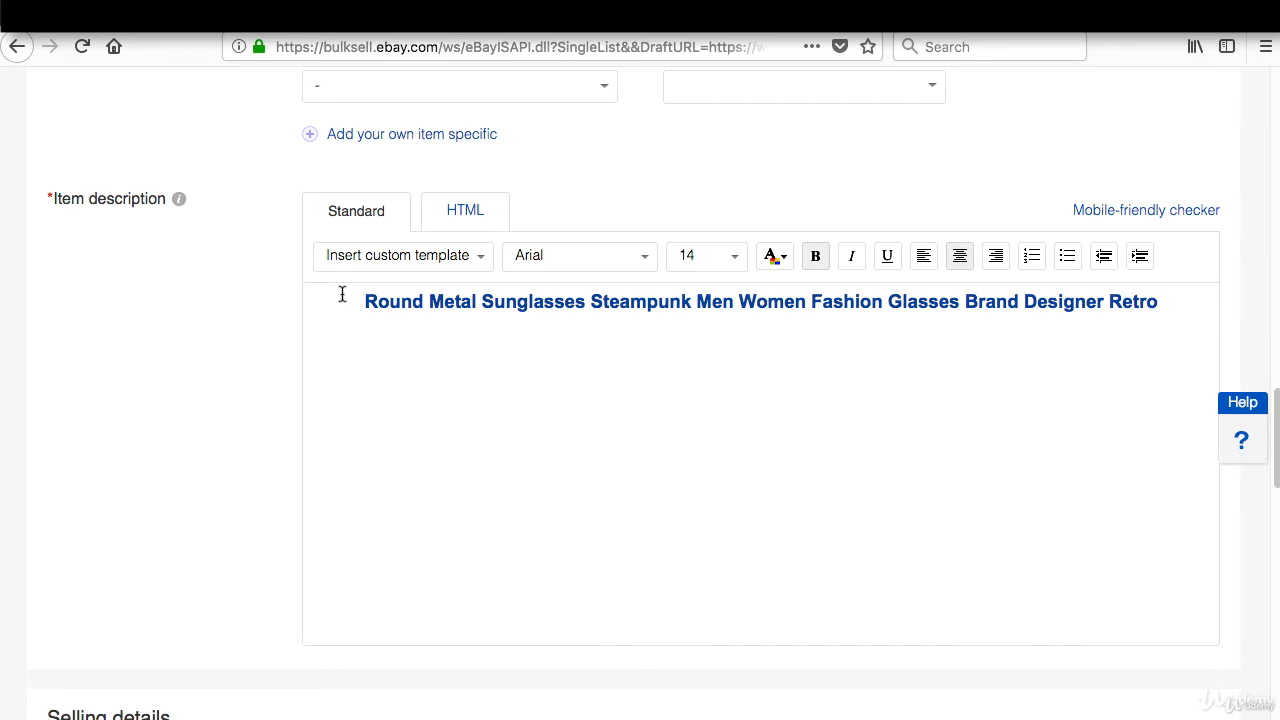
Step: Move the word "Steampunk" to the beginning of the listing title
left_click_drag(342, 294, 371, 371)
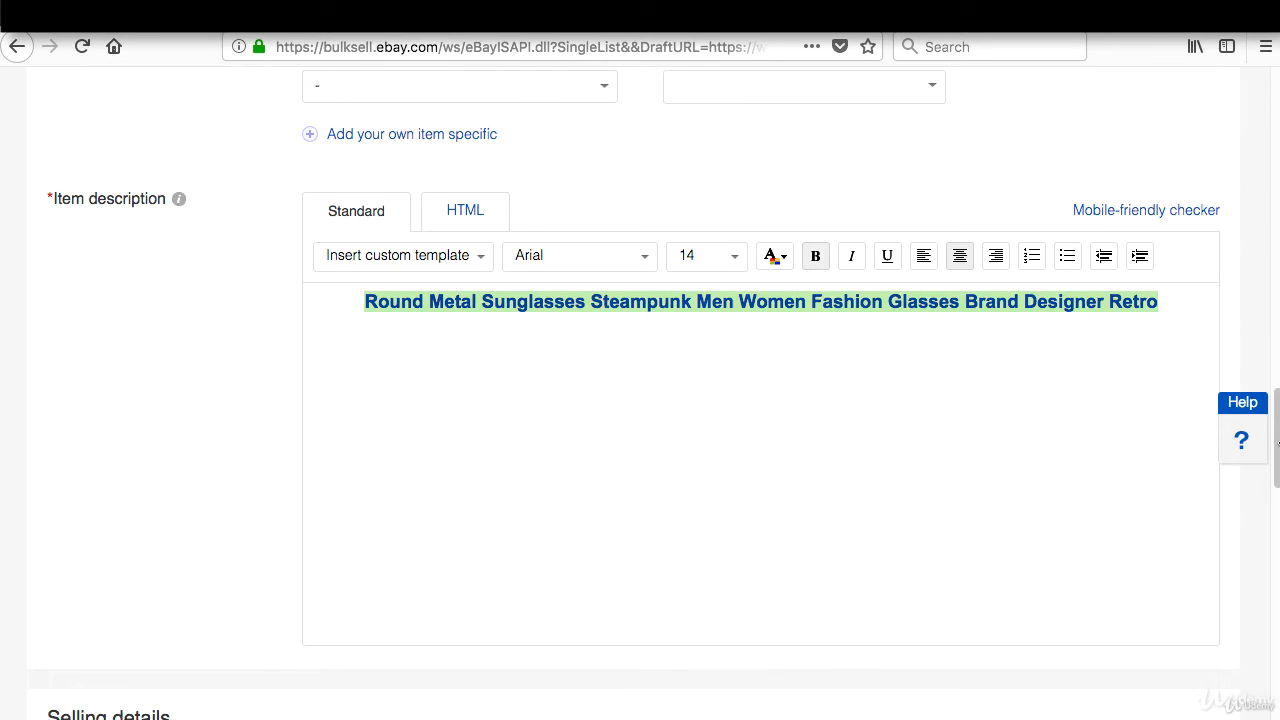
left_click_drag(1278, 443, 1241, 112)
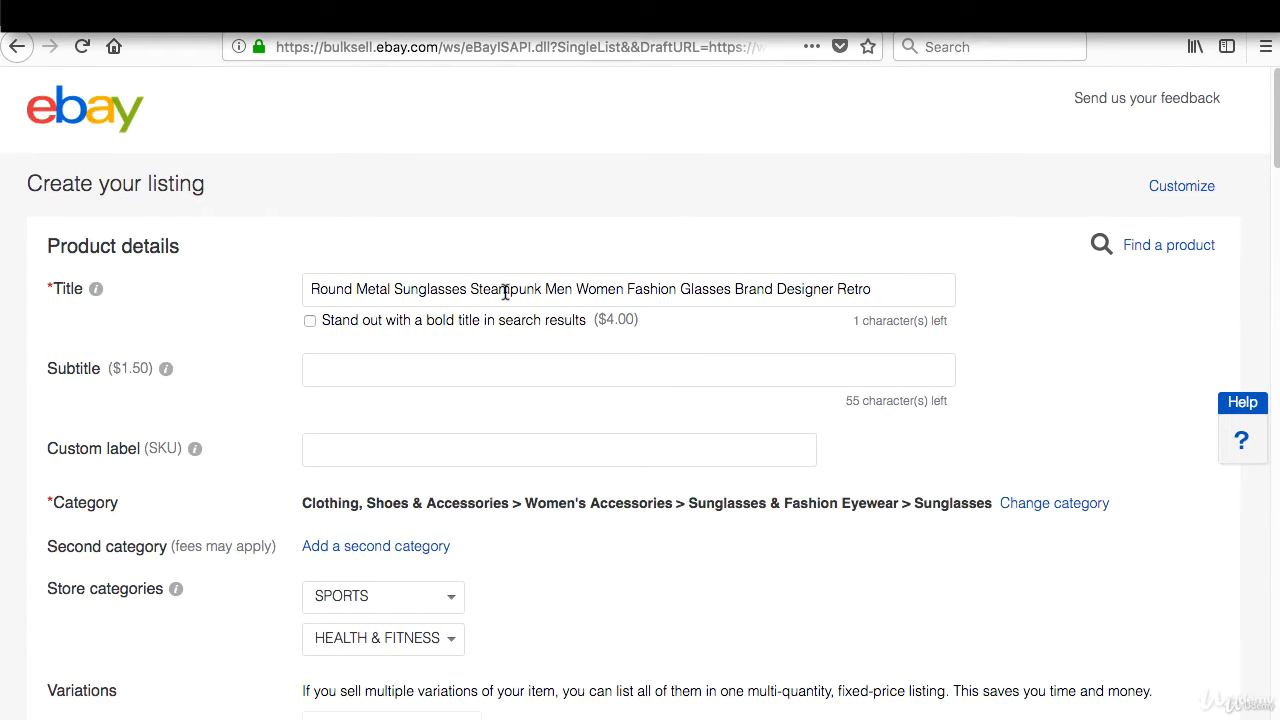
double_click(505, 291)
right_click(505, 291)
left_click(530, 350)
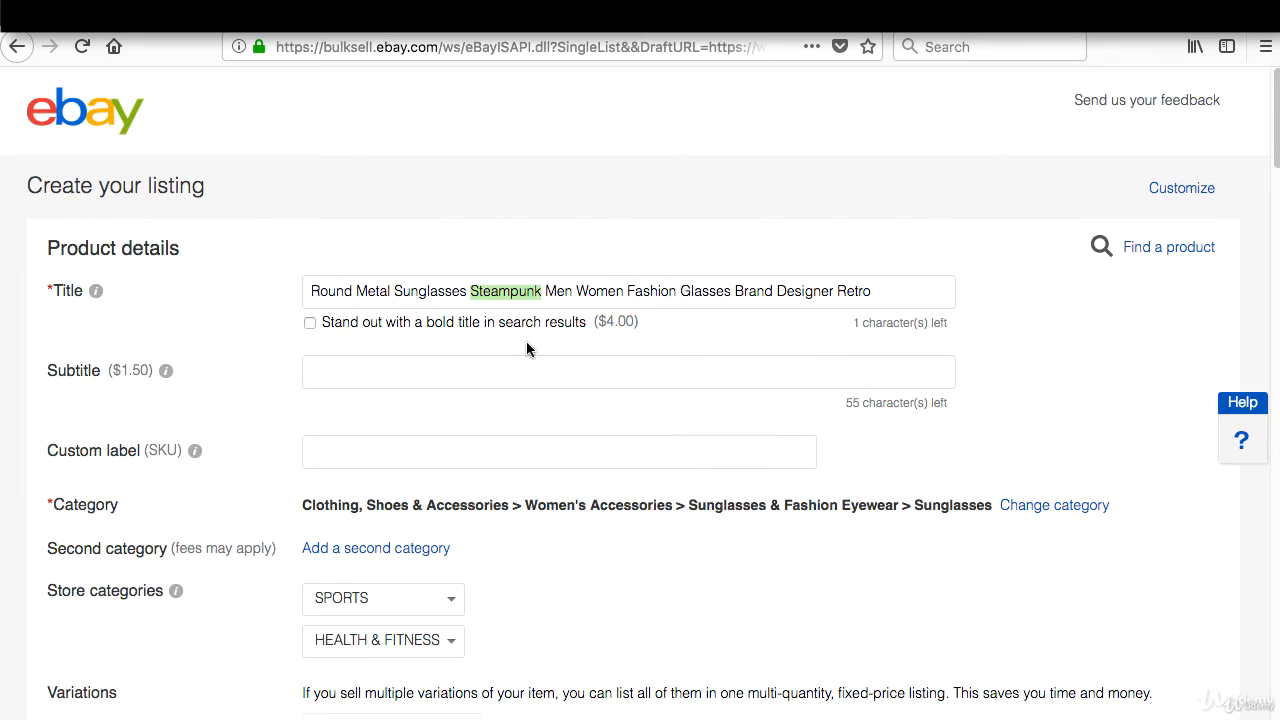
key("BackSpace")
key("BackSpace")
left_click(311, 291)
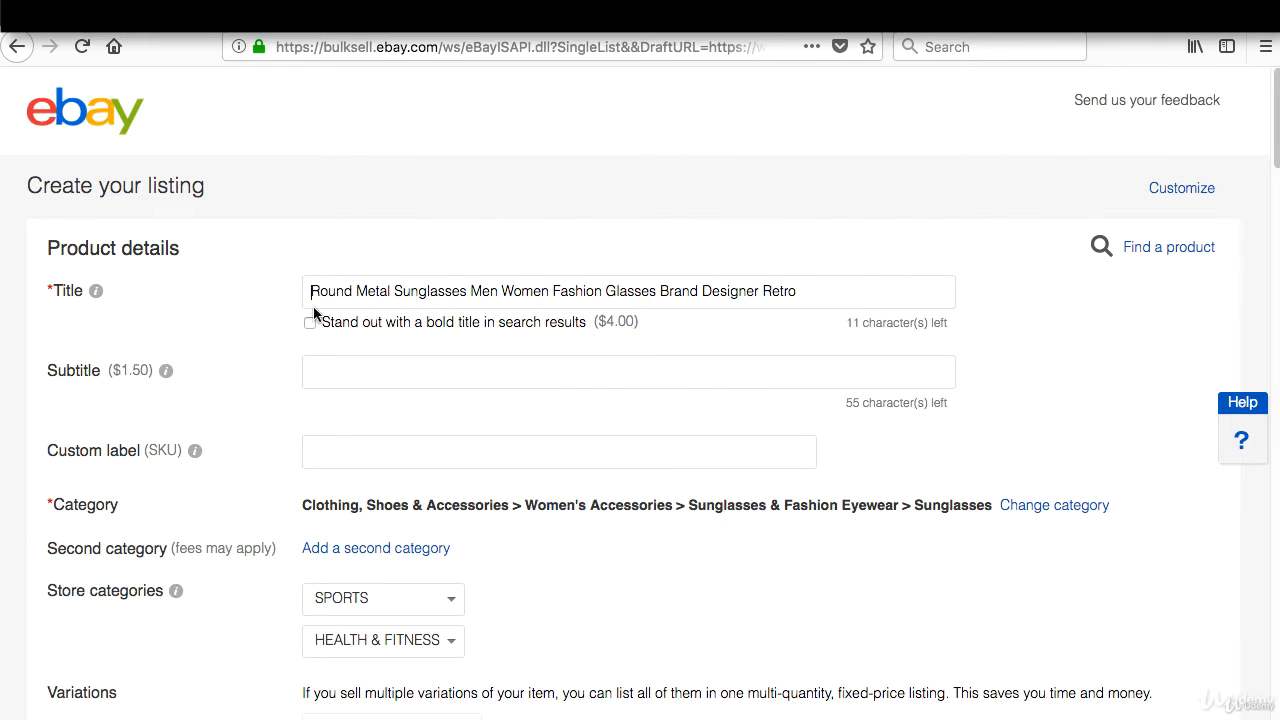
left_click(108, 4)
mouse_move(20, 4)
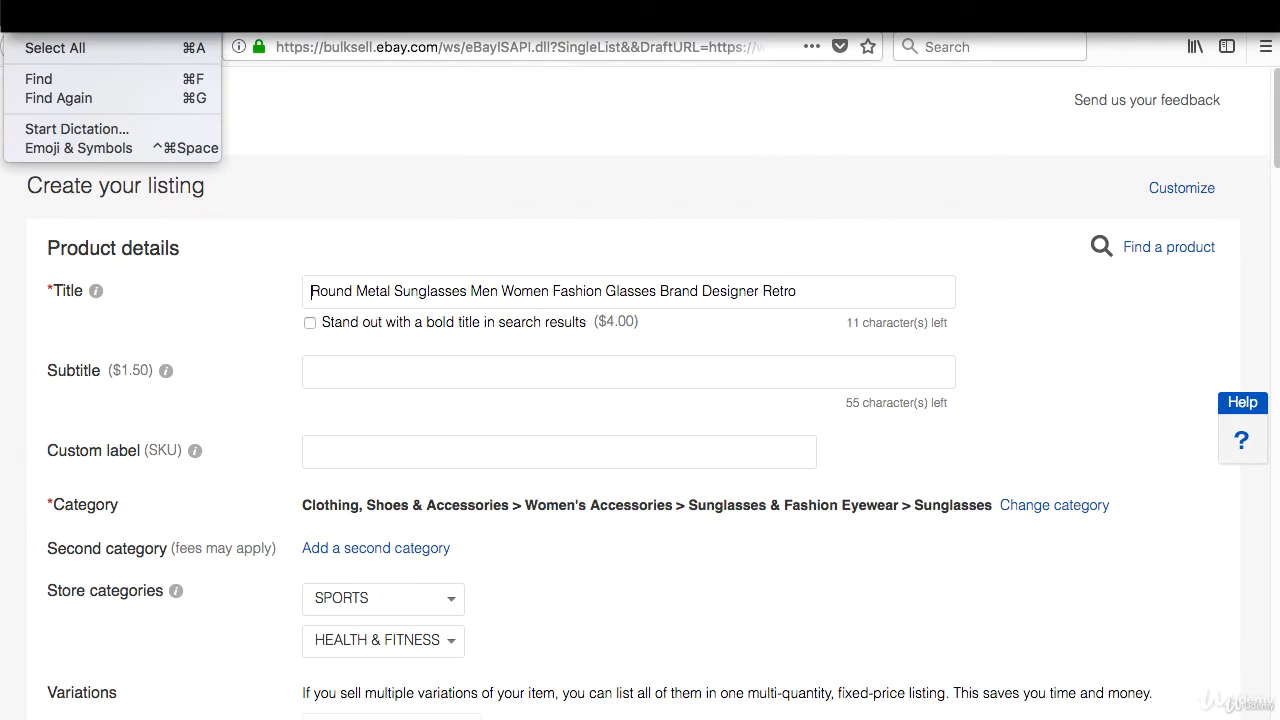
left_click(60, 10)
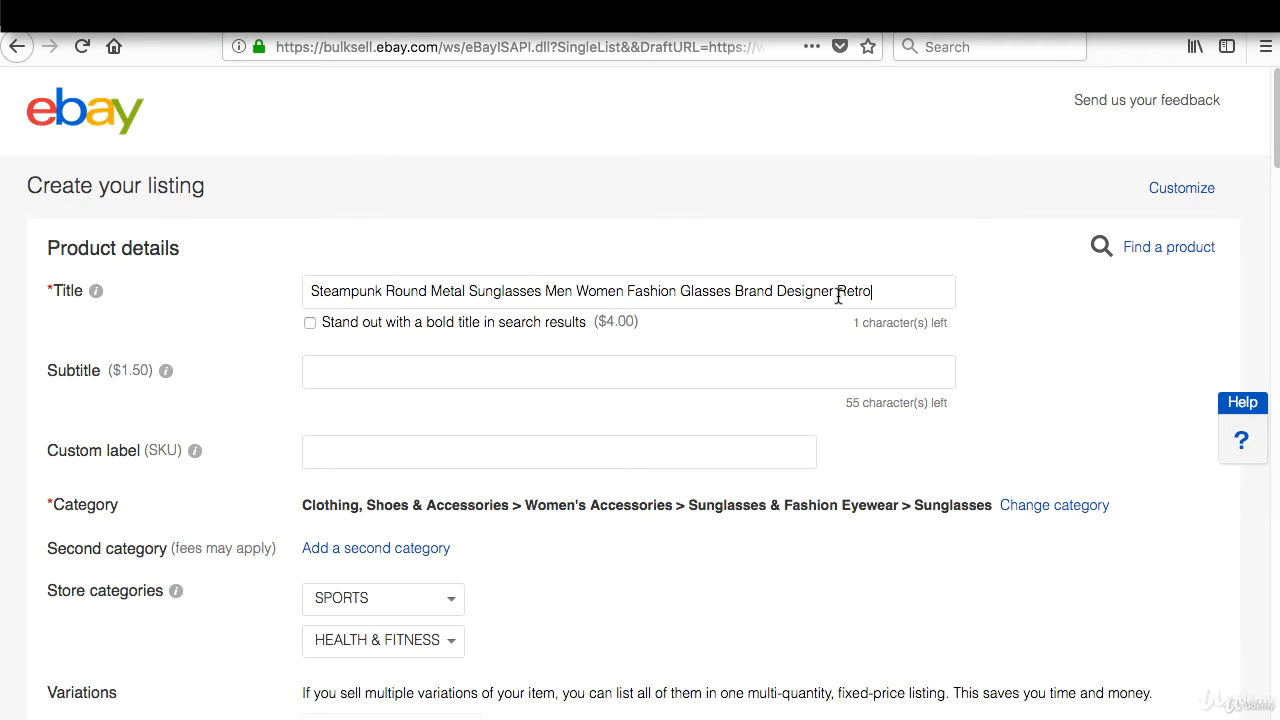
Step: Move the word "Retro" from the end to the beginning of the listing title
left_click_drag(838, 297, 920, 301)
key("BackSpace")
left_click(308, 290)
type("R")
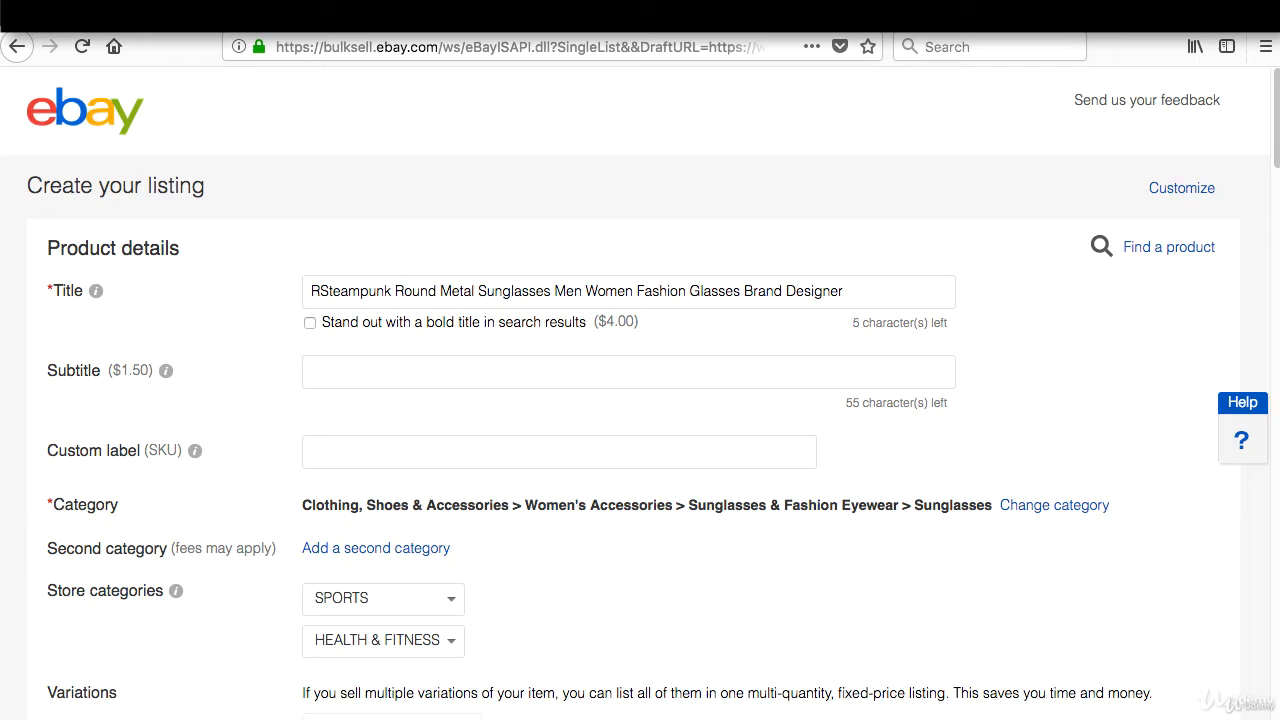
type("etro")
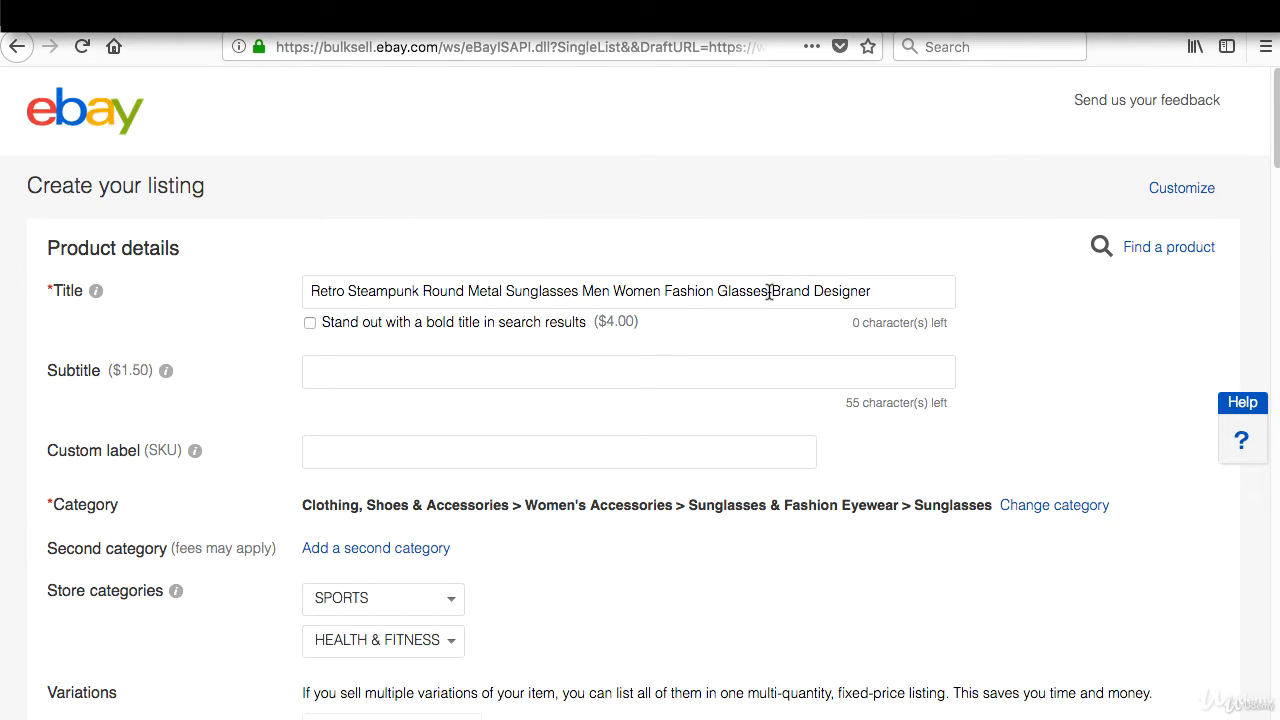
Step: Replace "Brand Designer" at the end of the listing title with "BRAND NEW"
left_click_drag(770, 291, 937, 303)
double_click(803, 290)
key("BackSpace")
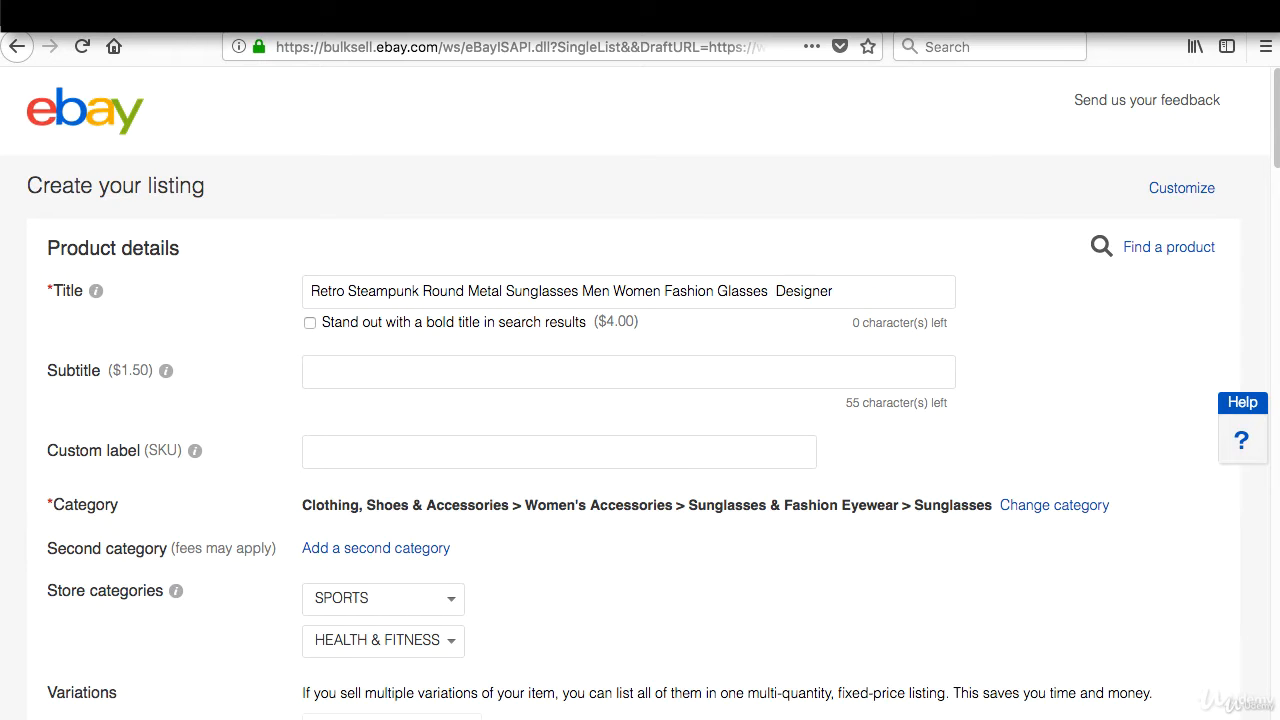
key("BackSpace")
left_click_drag(582, 292, 669, 296)
left_click(707, 303)
left_click_drag(771, 290, 922, 316)
key("BackSpace")
type("BRAND NEW")
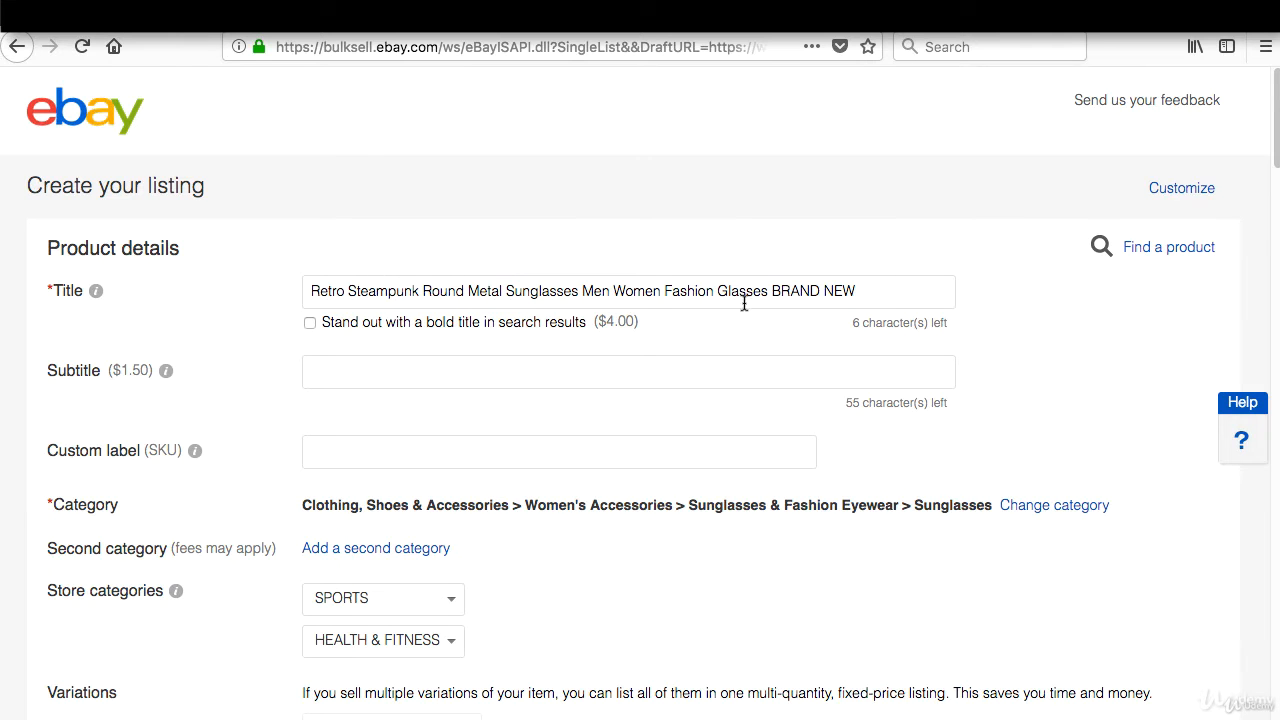
Step: Copy the revised listing title and paste it over the old heading in the item description
triple_click(624, 294)
right_click(624, 294)
left_click(666, 354)
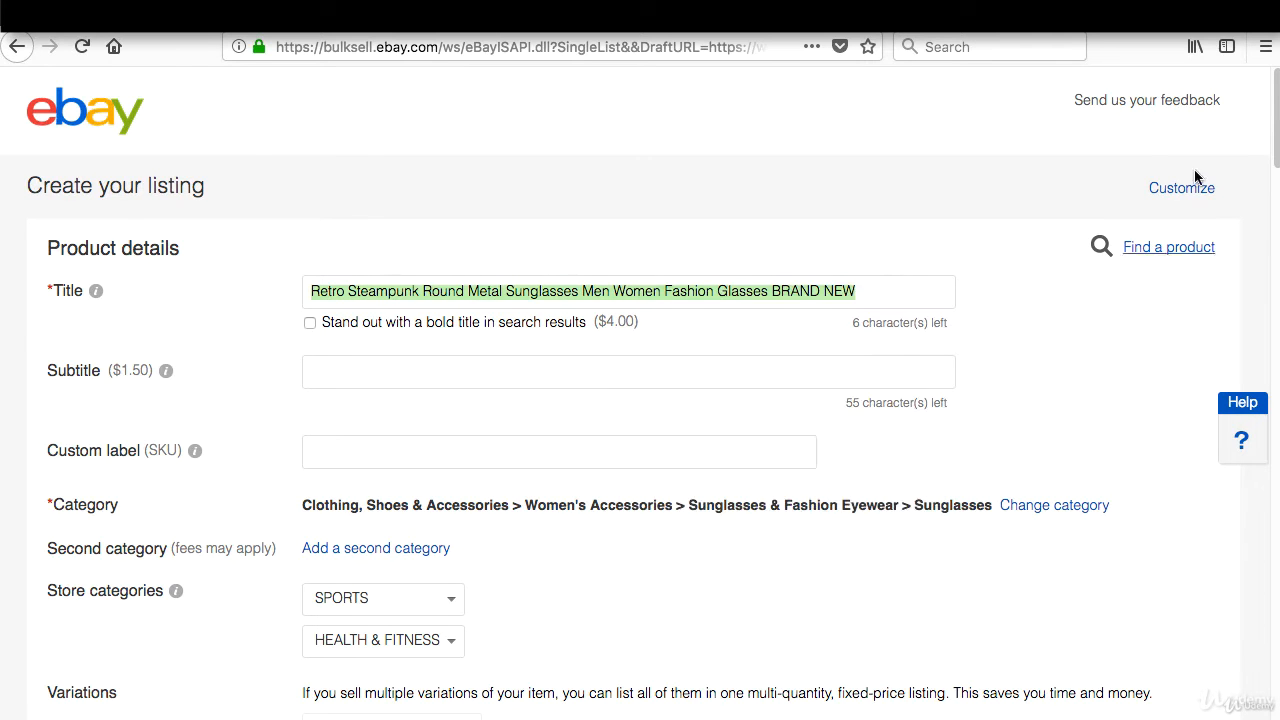
left_click_drag(1270, 88, 1220, 376)
key("ctrl+v")
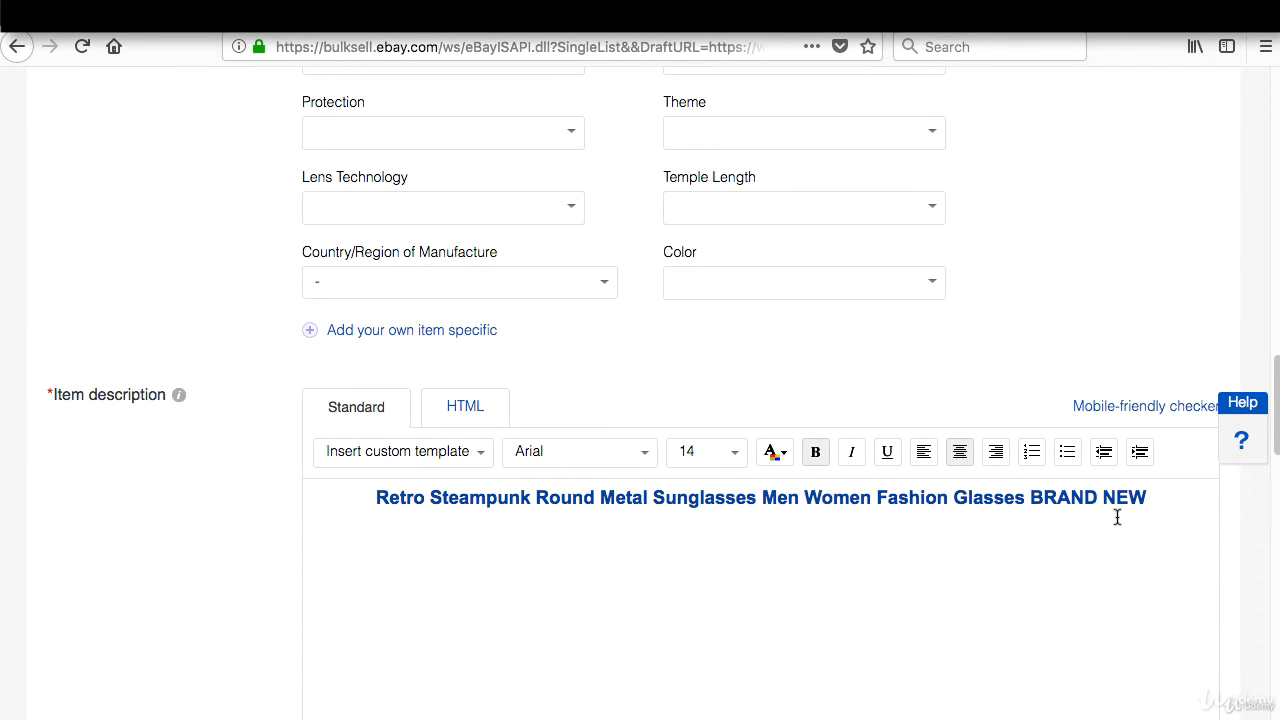
Step: Cut "BRAND NEW" from the end of the heading in the item description
left_click_drag(1030, 498, 1195, 498)
right_click(1195, 499)
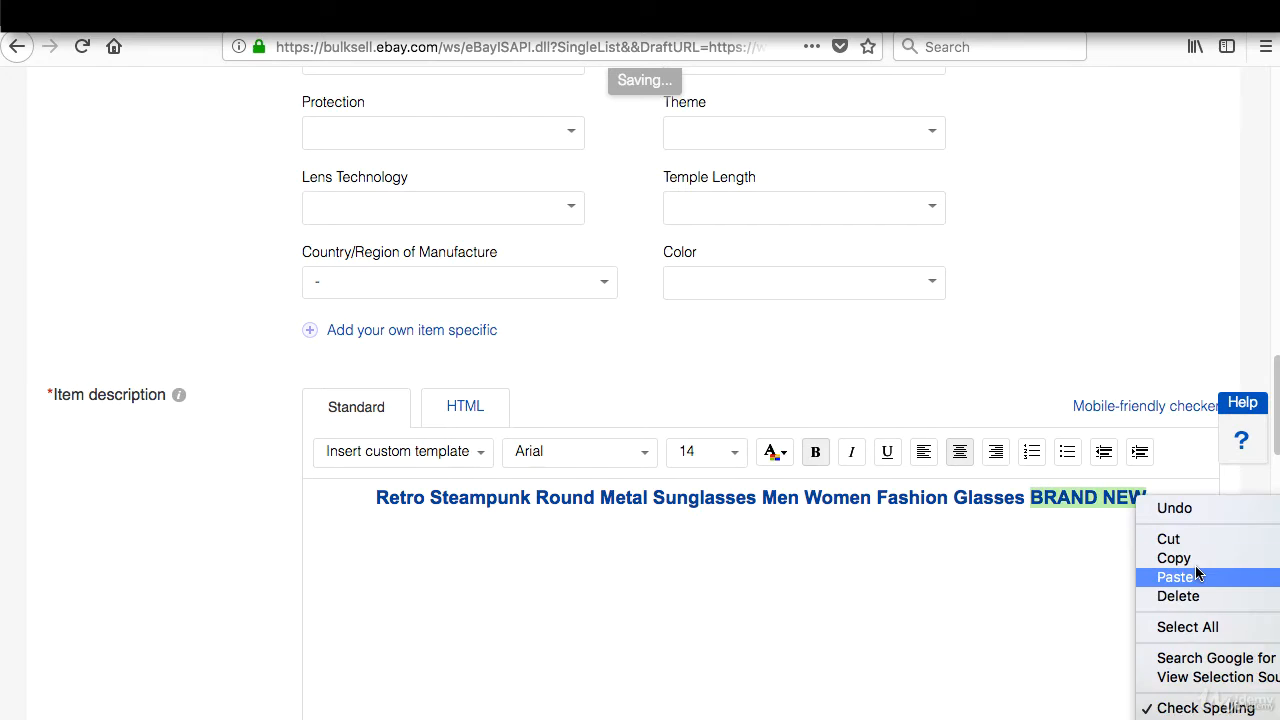
left_click(1187, 541)
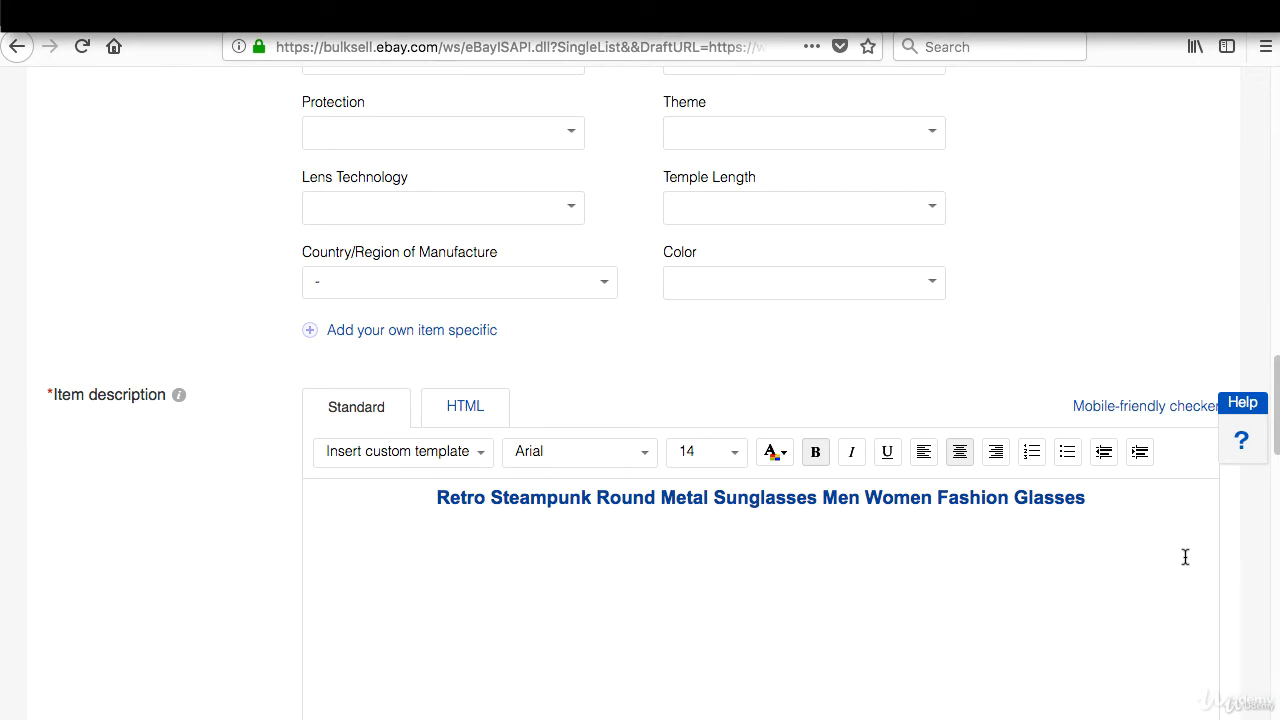
Step: Paste "BRAND NEW" on its own line above the heading in the item description and colour it red
left_click(437, 497)
key("Return")
key("Up")
key("ctrl+v")
left_click_drag(828, 497, 702, 491)
left_click(775, 452)
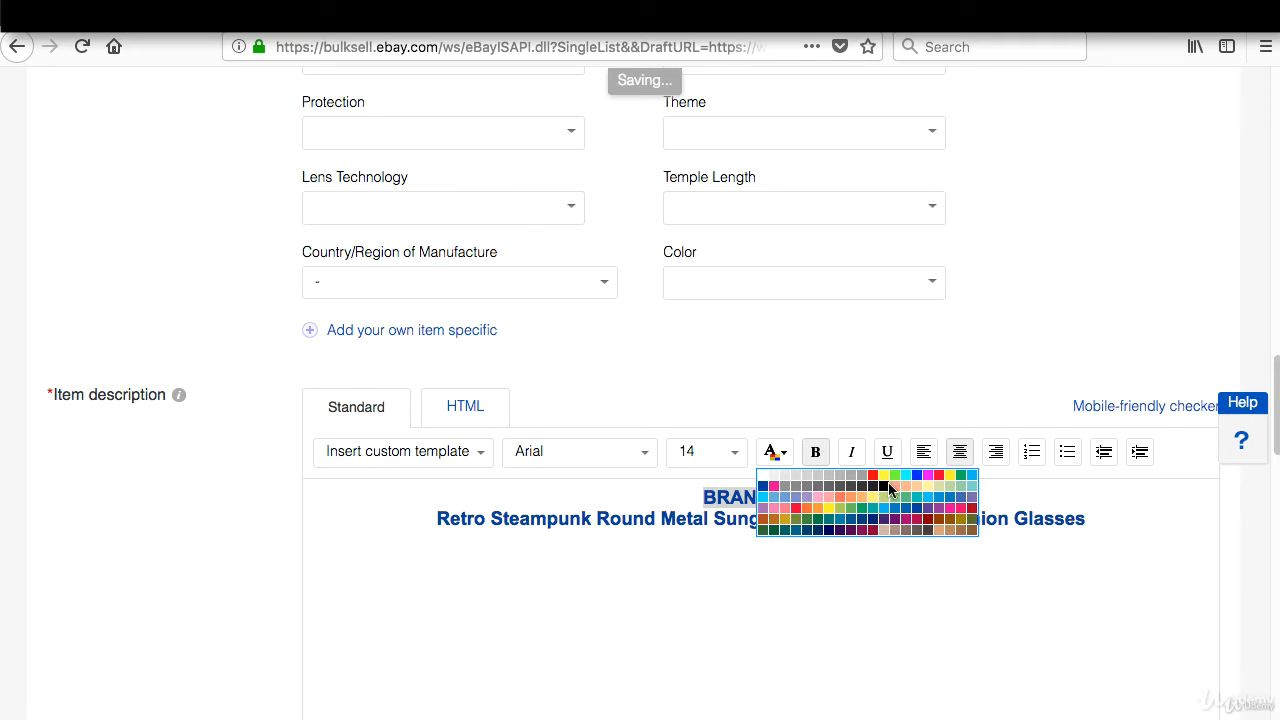
left_click(869, 478)
left_click(836, 518)
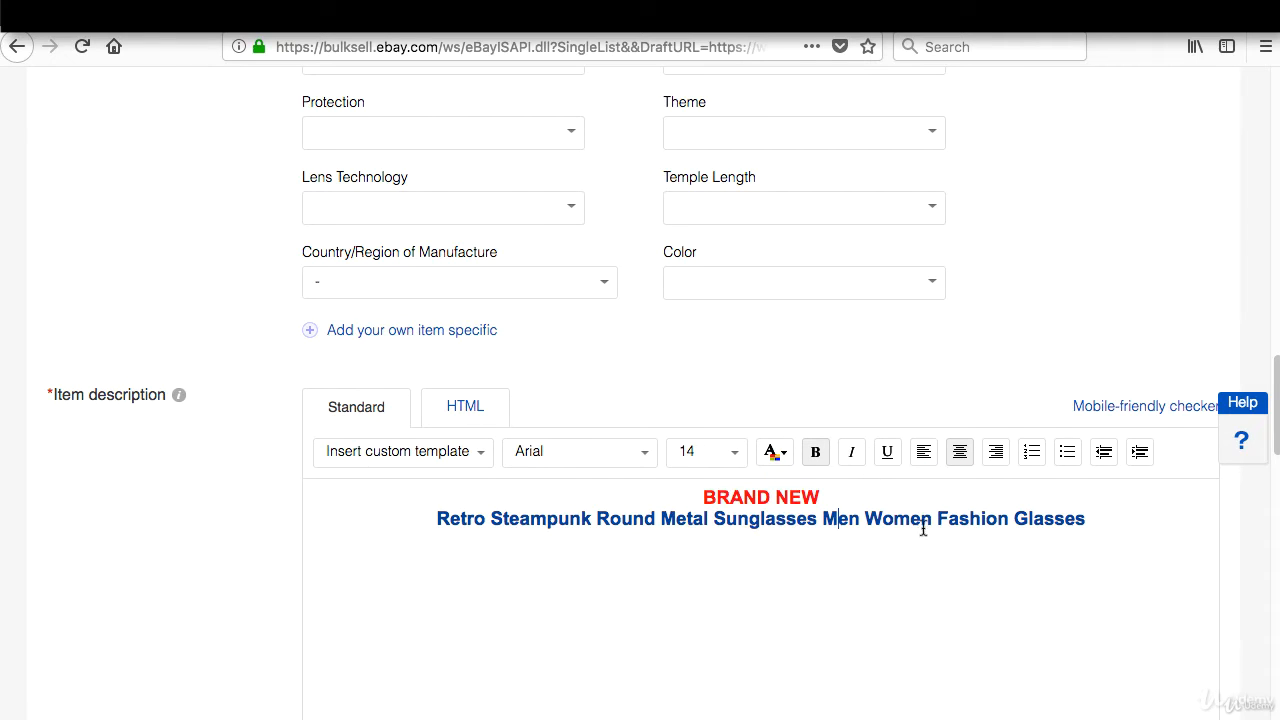
Step: Colour the description heading below "BRAND NEW" dark green and set its font to Trebuchet MS
triple_click(1115, 510)
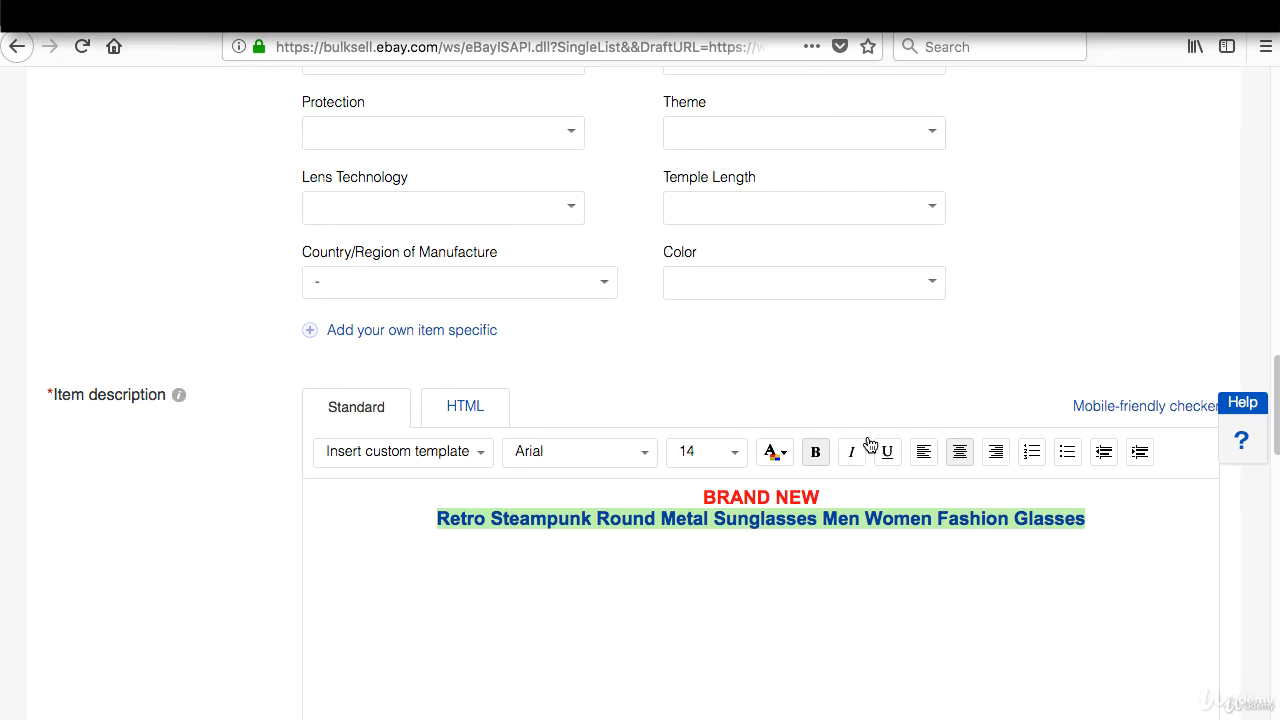
left_click(777, 455)
left_click(763, 535)
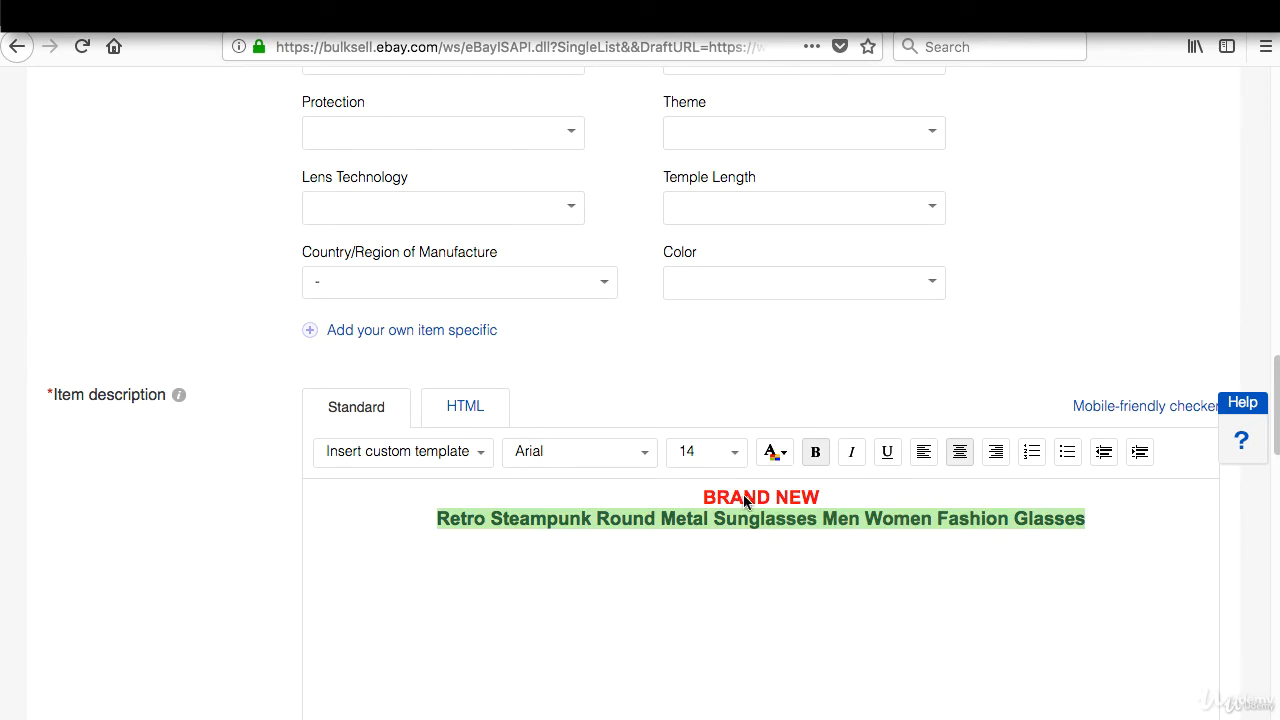
left_click(584, 452)
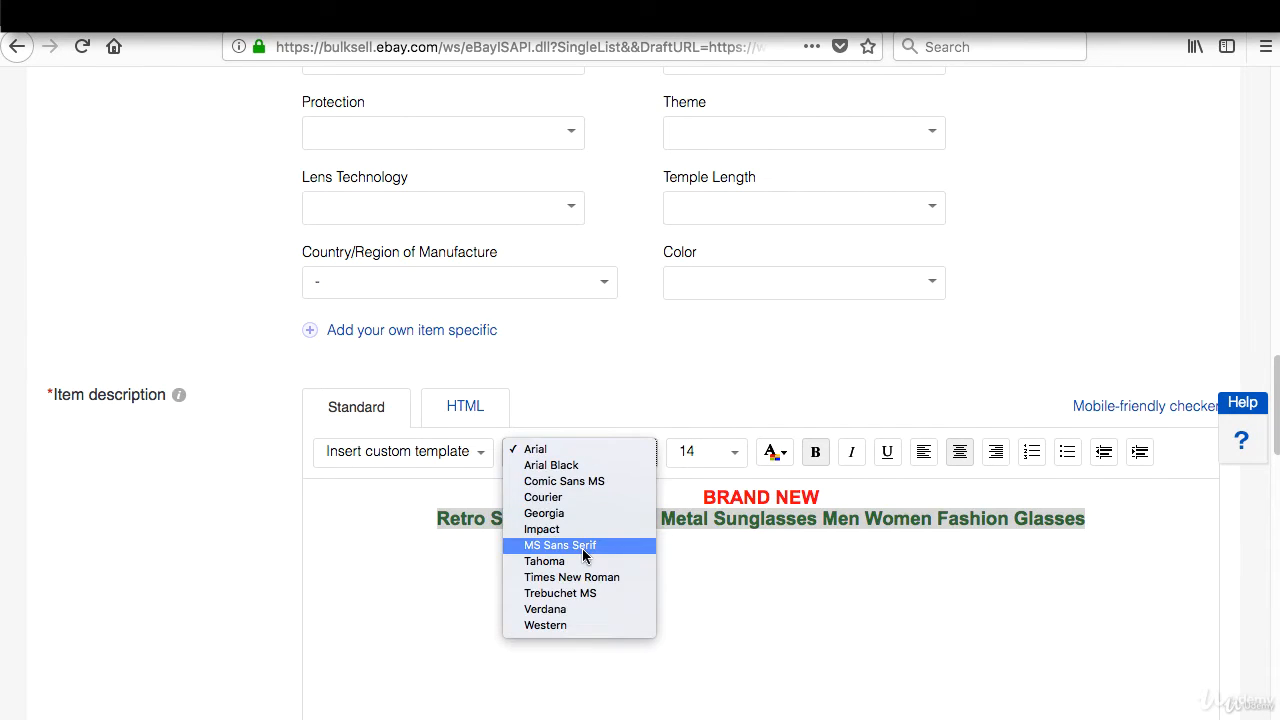
left_click(582, 543)
left_click(584, 452)
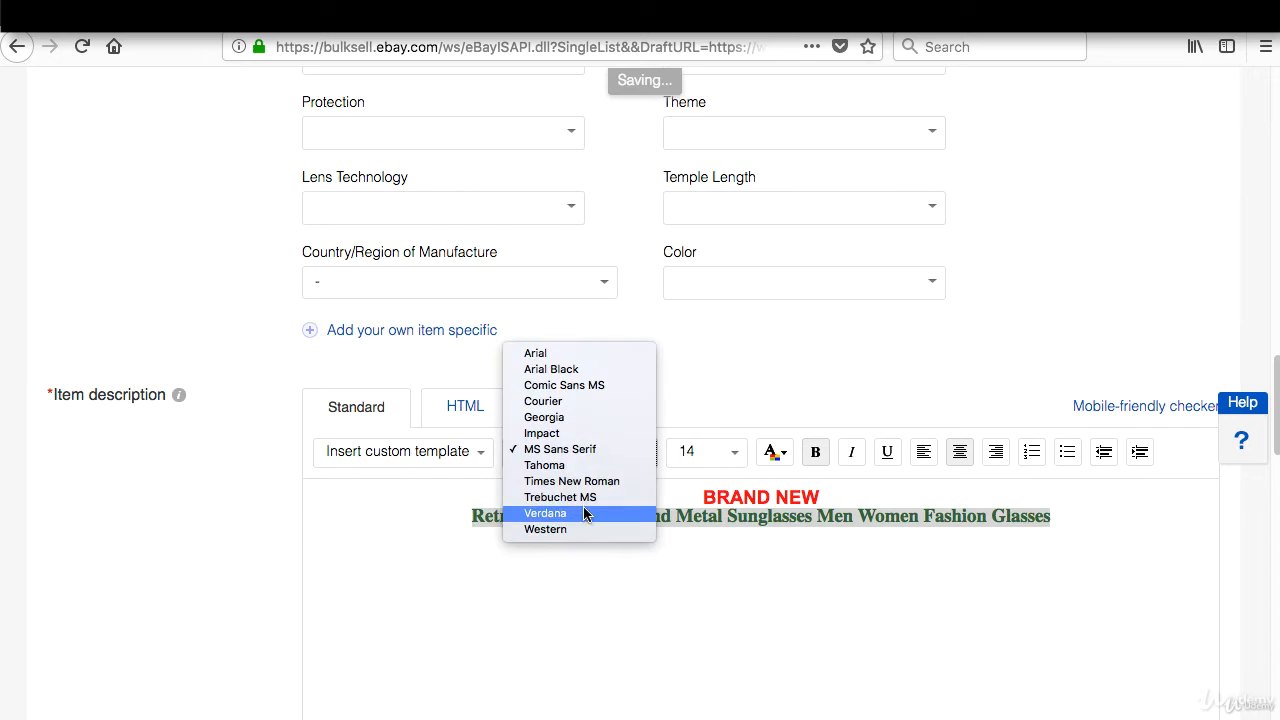
left_click(586, 515)
left_click(623, 556)
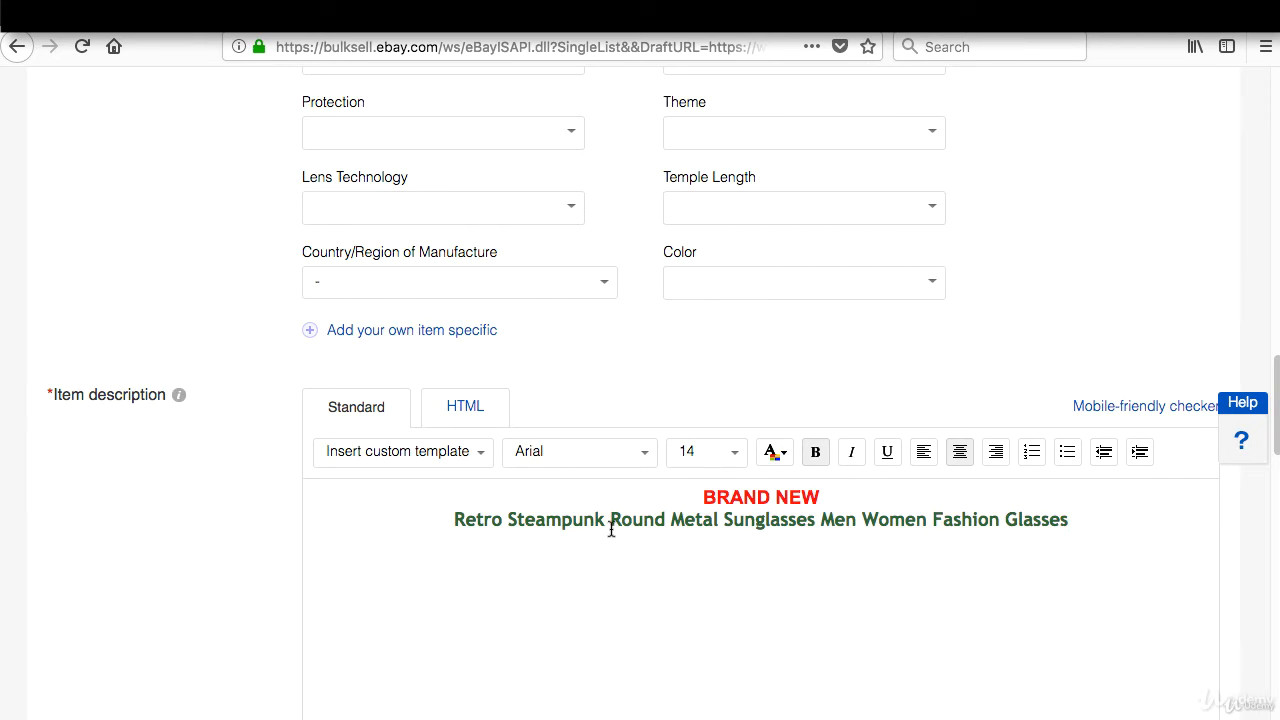
Step: Copy the "Available Color" chart image from the AliExpress product page and paste it below the heading in the eBay item description
scroll(614, 528, "down", 5)
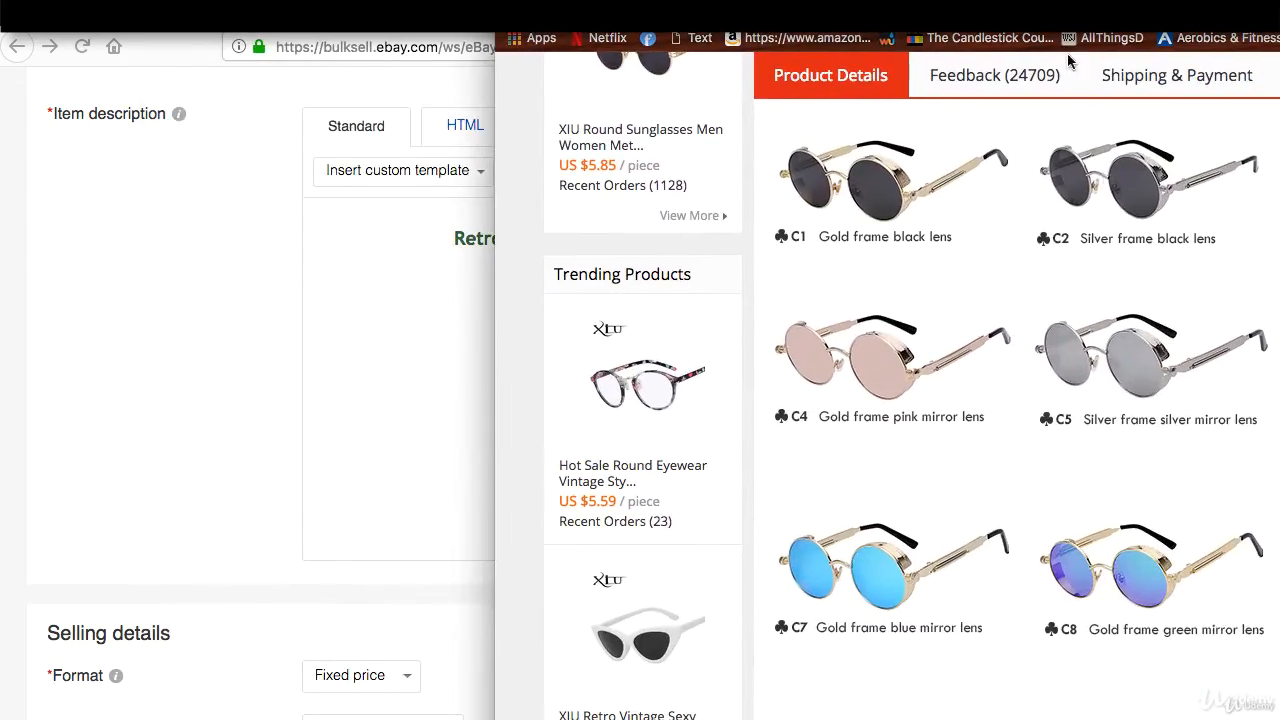
right_click(1146, 340)
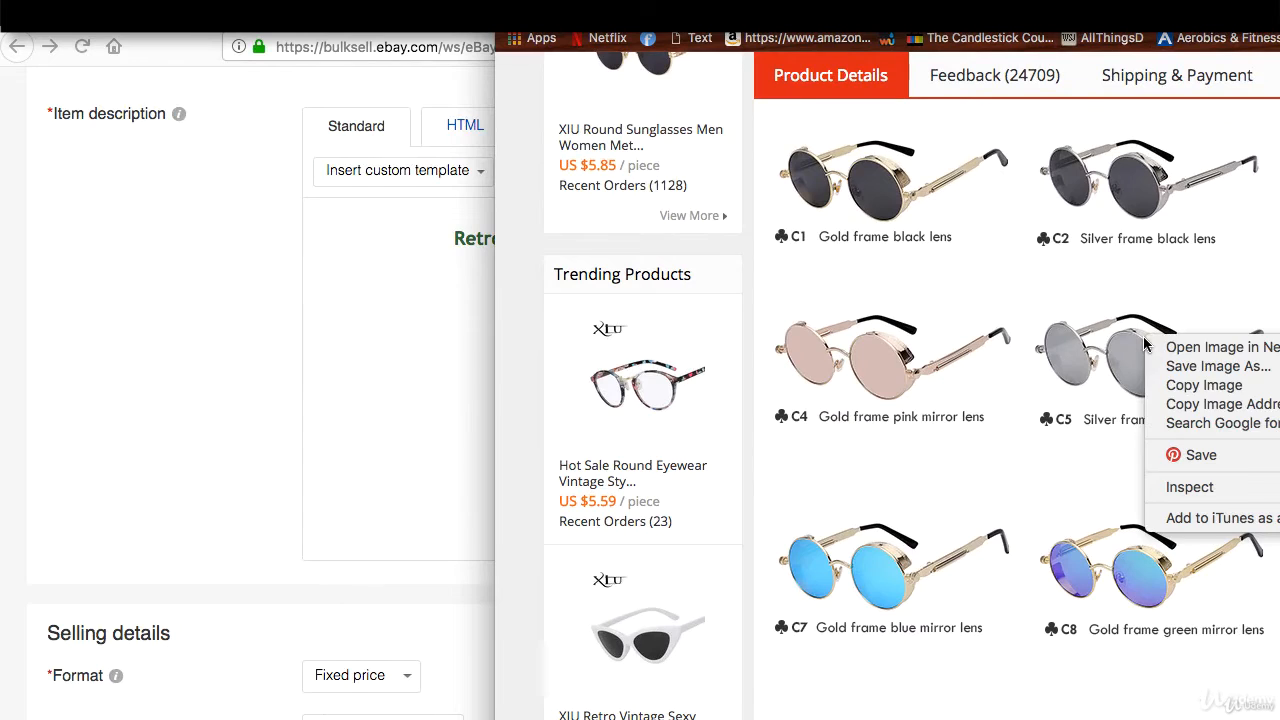
left_click(1195, 386)
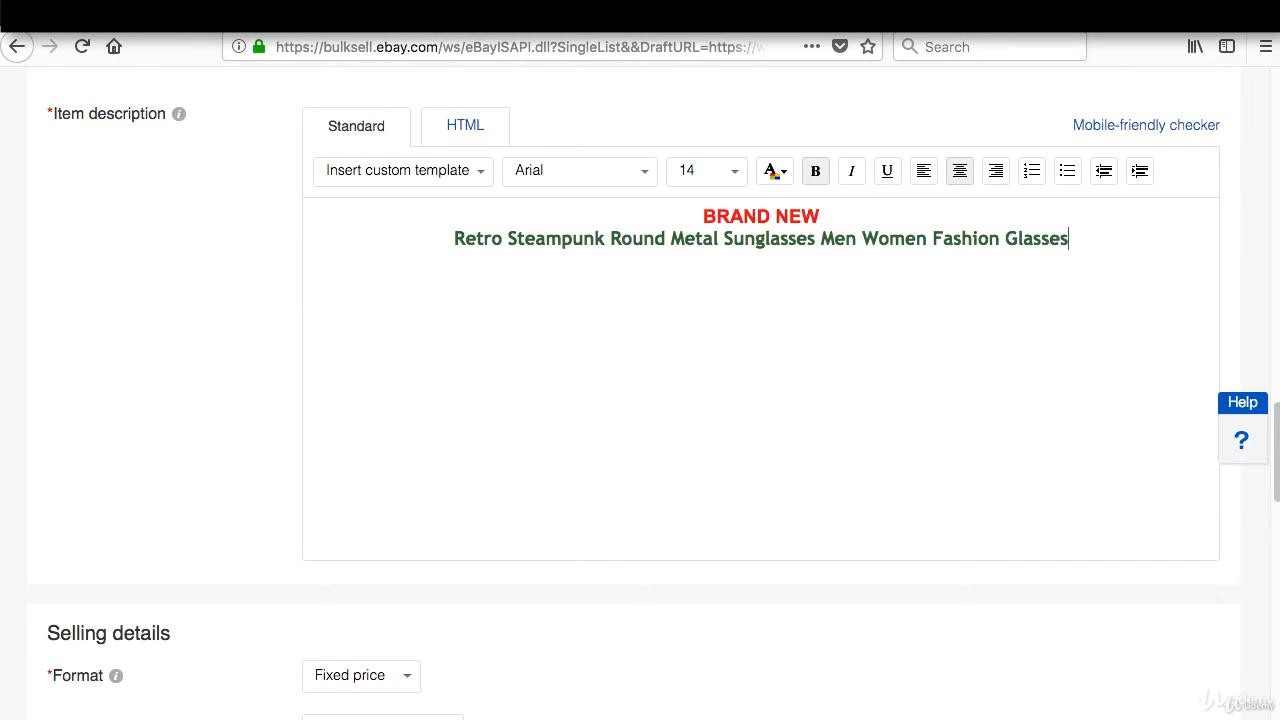
right_click(872, 294)
left_click(923, 374)
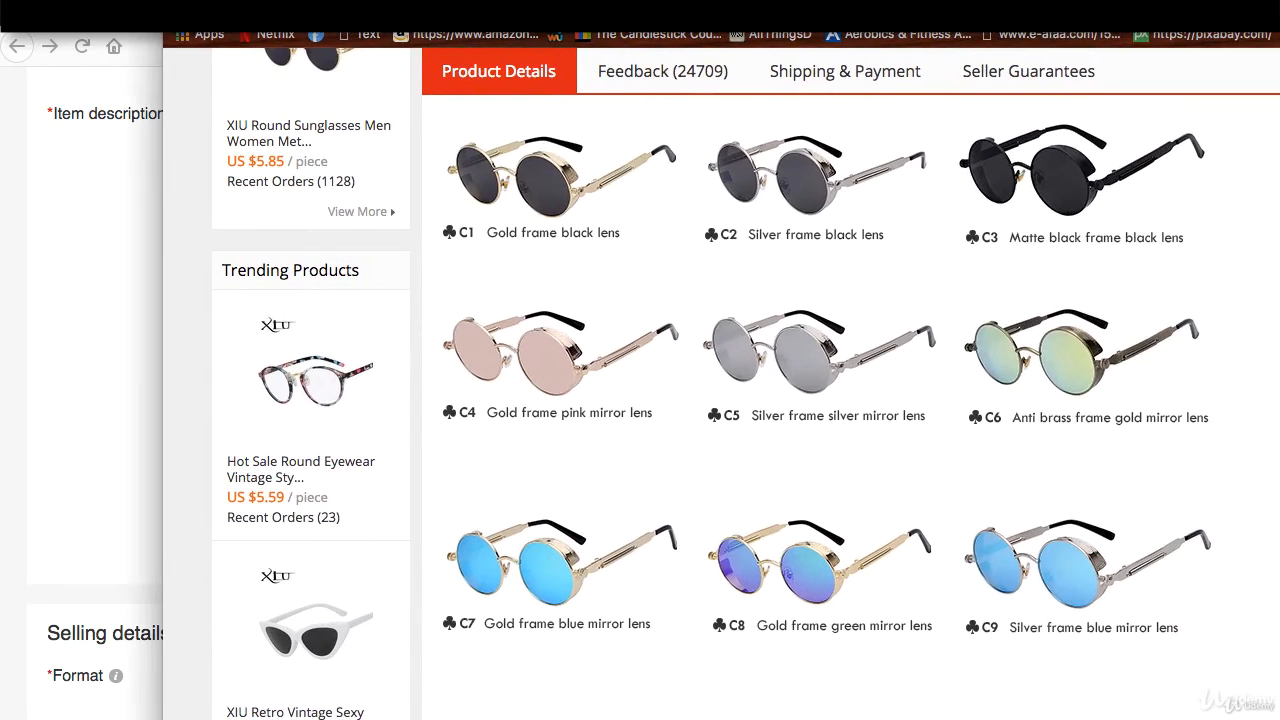
Step: Copy the C1 gold-frame sunglasses image from the AliExpress page and paste it between the eBay description heading and the color chart
scroll(820, 400, "down", 10)
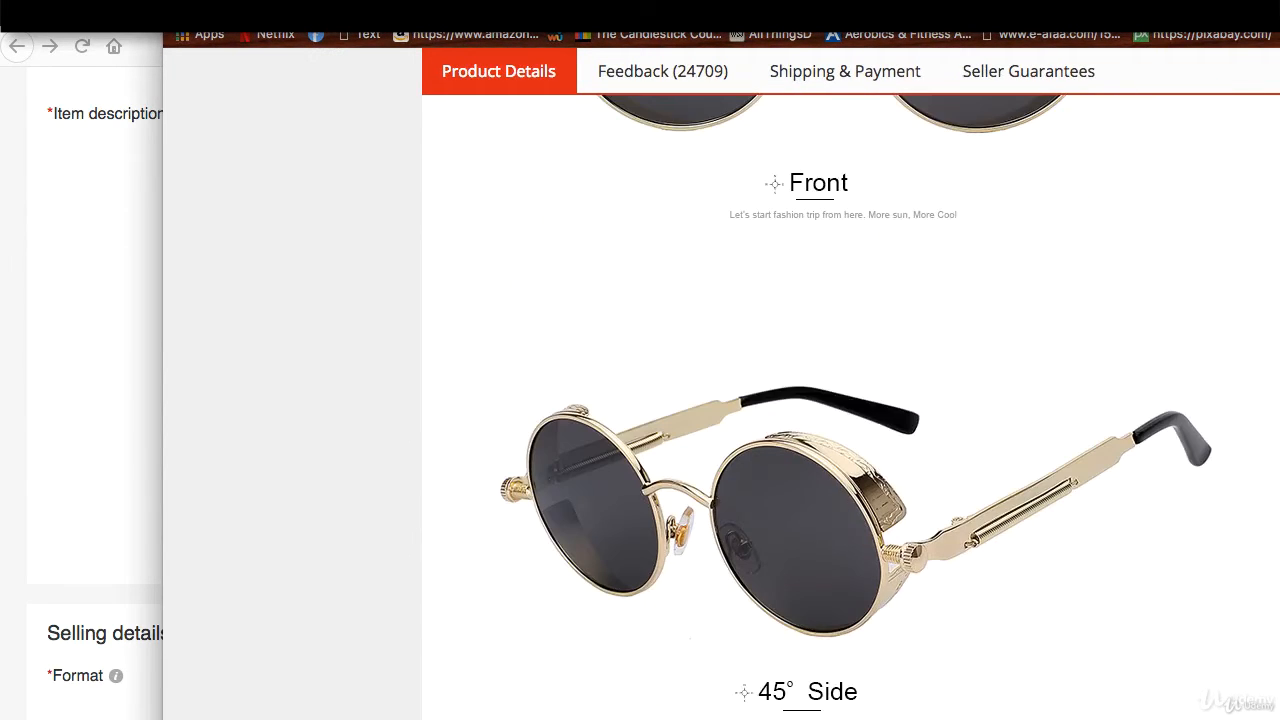
right_click(977, 177)
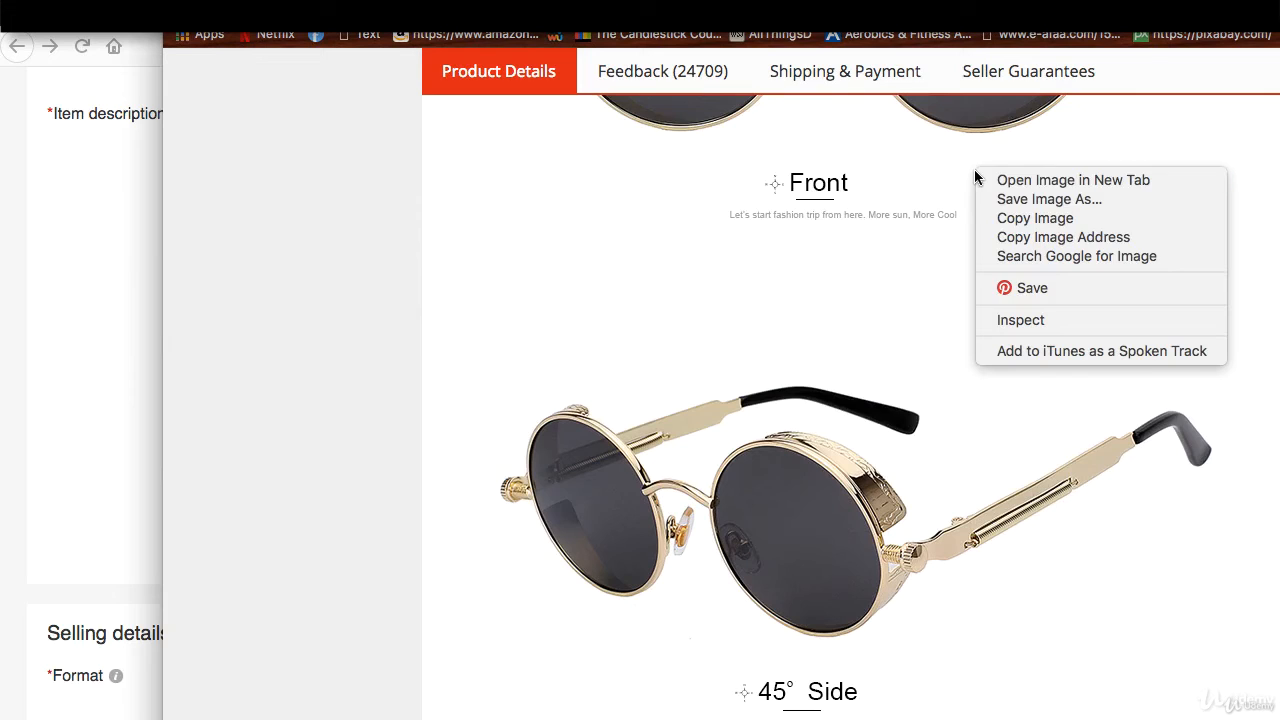
left_click(1035, 218)
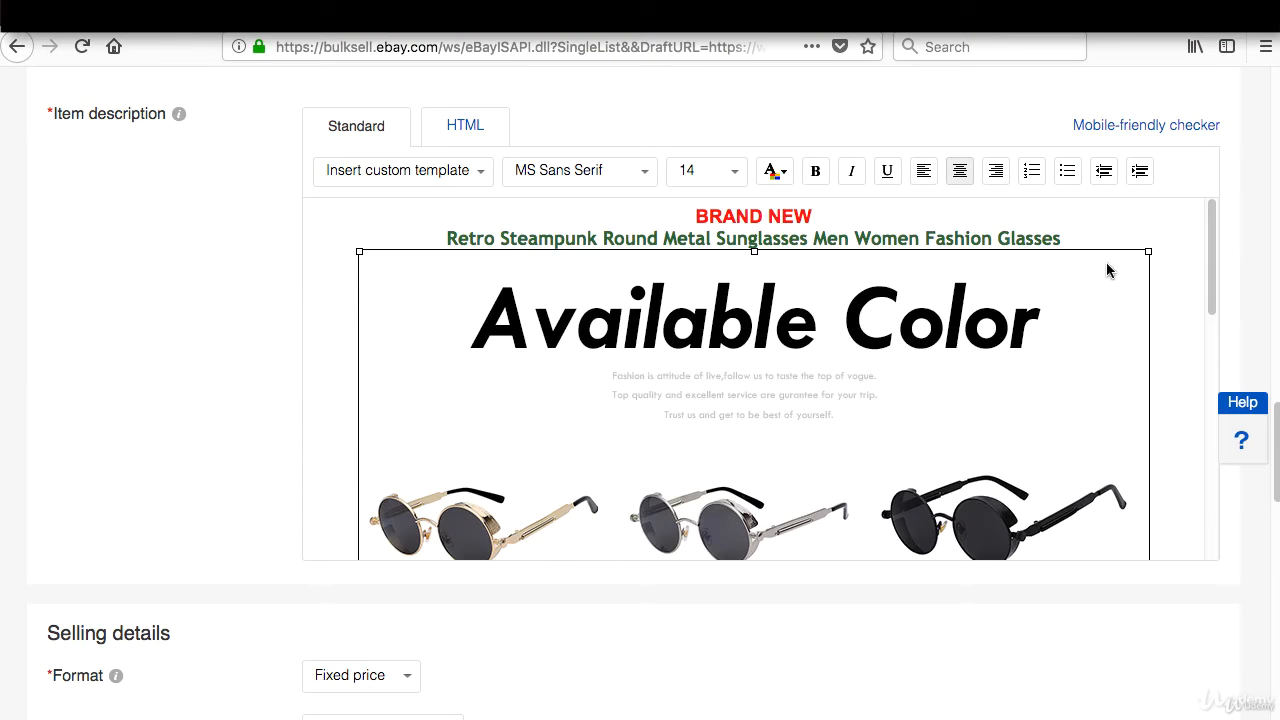
left_click(1094, 232)
key("Return")
left_click(25, 8)
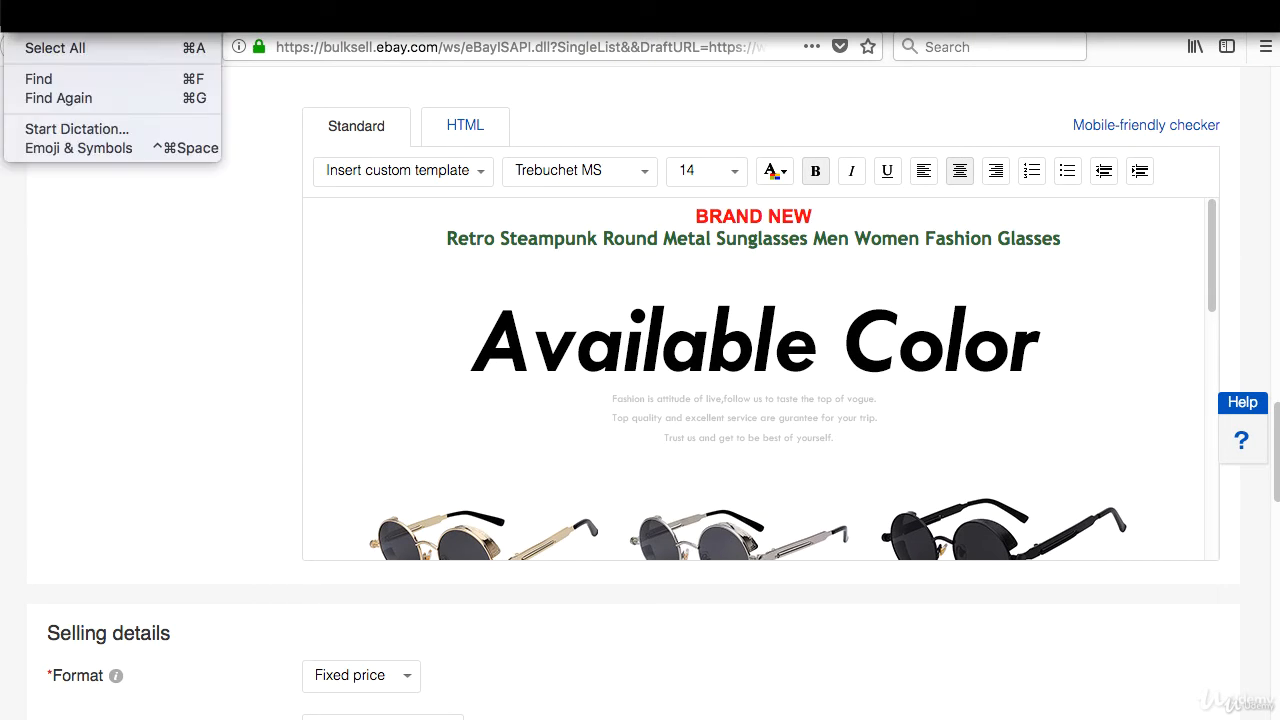
left_click(98, 11)
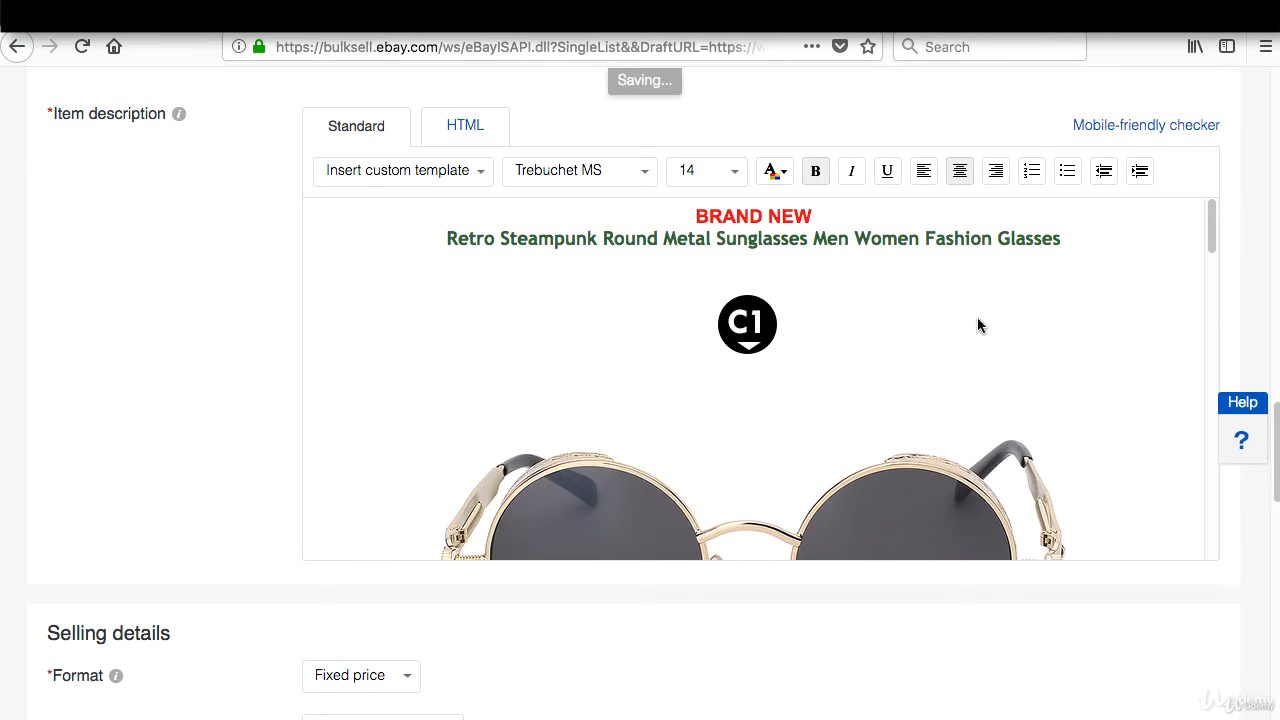
Step: Add a note below the heading stating the listing is for a tan silver version and asking buyers to message for a different type or color
left_click(781, 344)
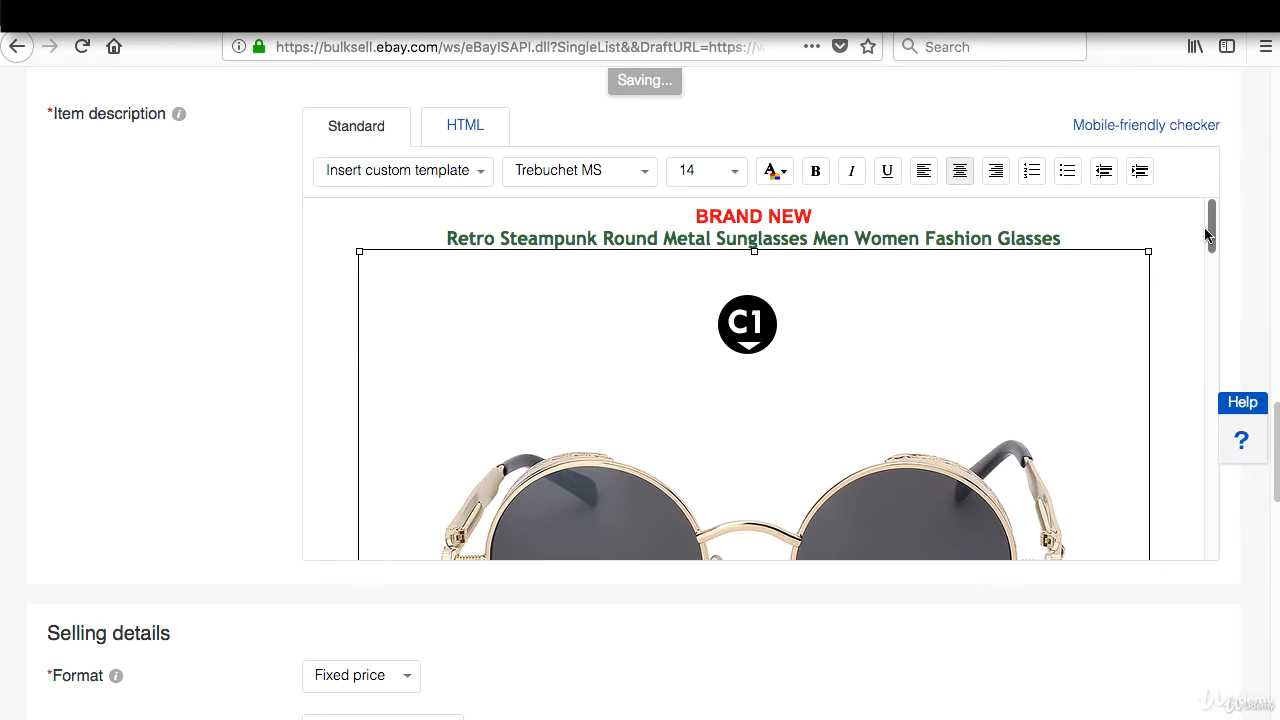
mouse_move(1209, 236)
left_mouse_down()
mouse_move(1147, 537)
mouse_move(1223, 375)
mouse_move(1257, 243)
mouse_move(1205, 212)
left_mouse_up()
left_click(1094, 226)
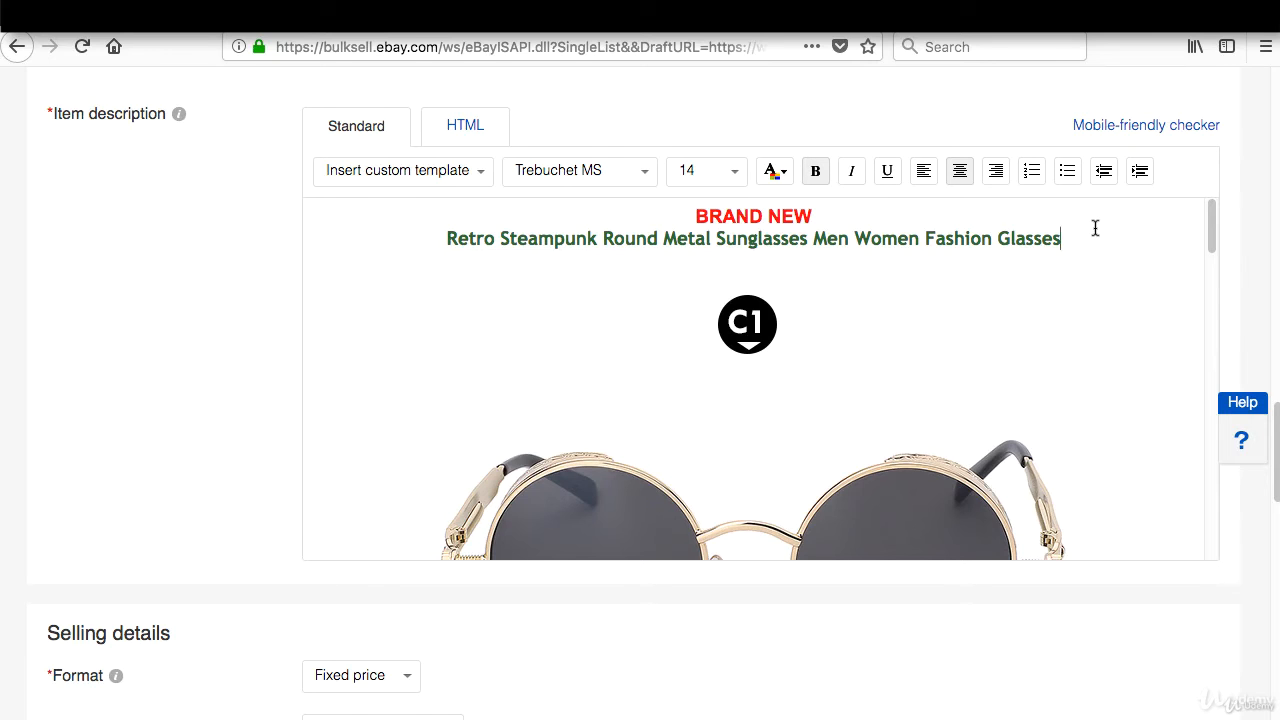
key("Return")
key("Return")
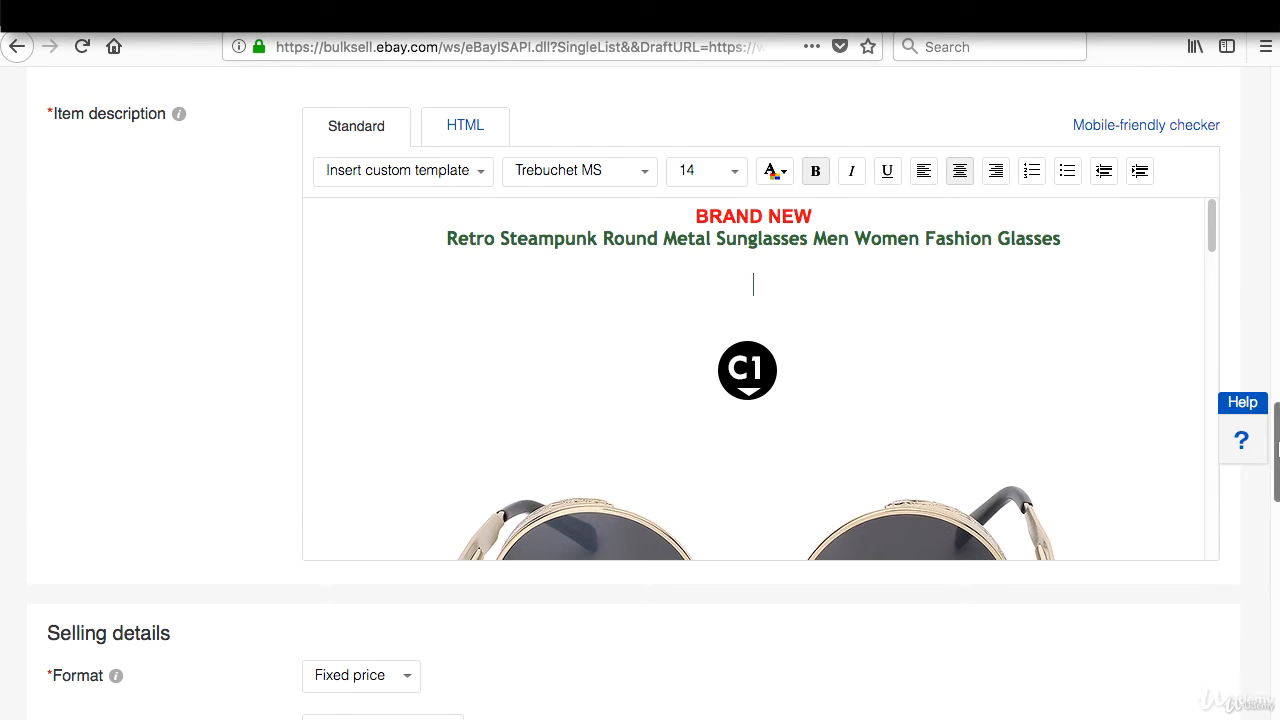
scroll(640, 400, "up", 15)
scroll(410, 356, "down", 7)
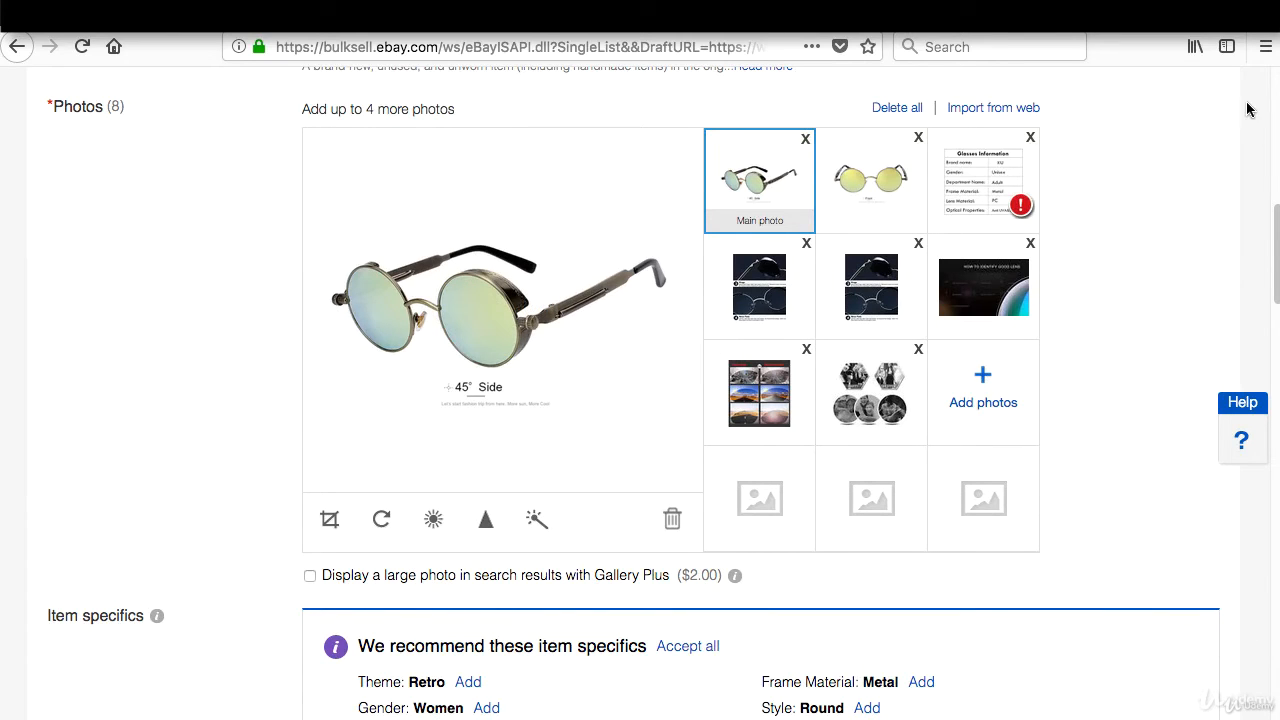
left_click_drag(1274, 302, 1223, 461)
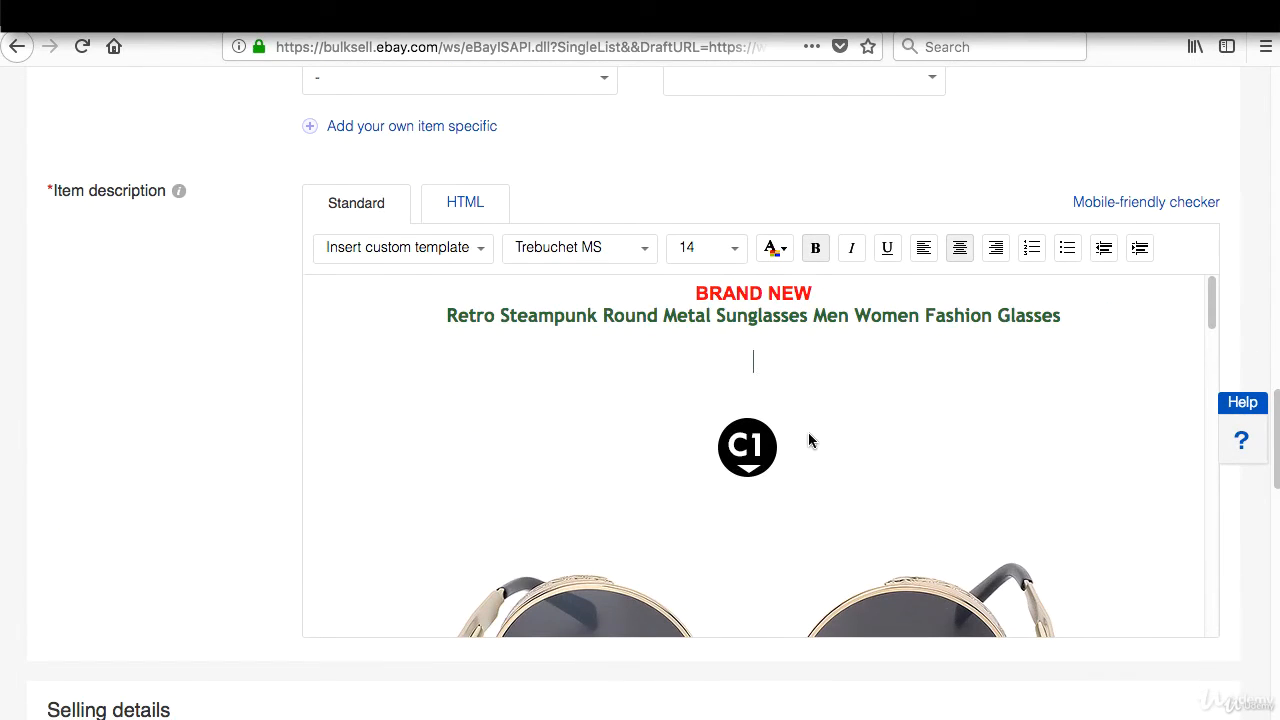
type("This listing is for a tan silver version of those sunglasses message me if you want a different type or color of those sunglasses thanks")
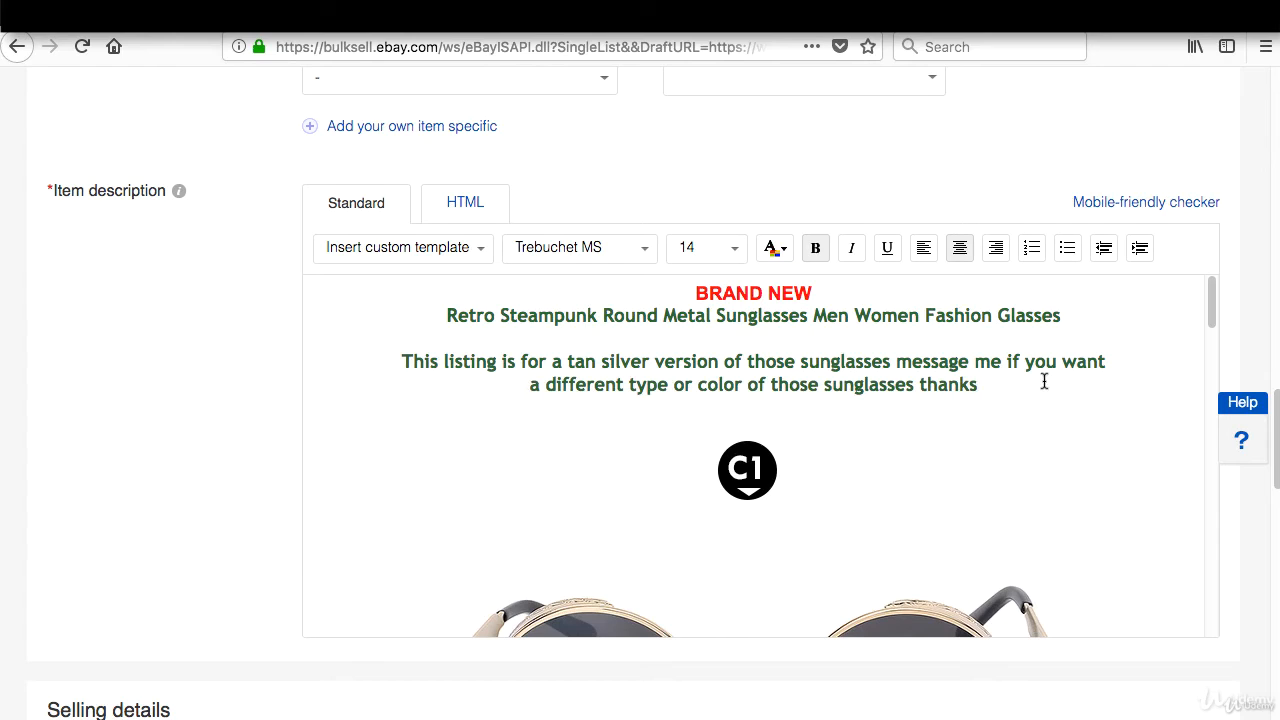
Step: Format the tan silver version note in dark blue, size 12, Tahoma font
left_click_drag(1044, 381, 380, 360)
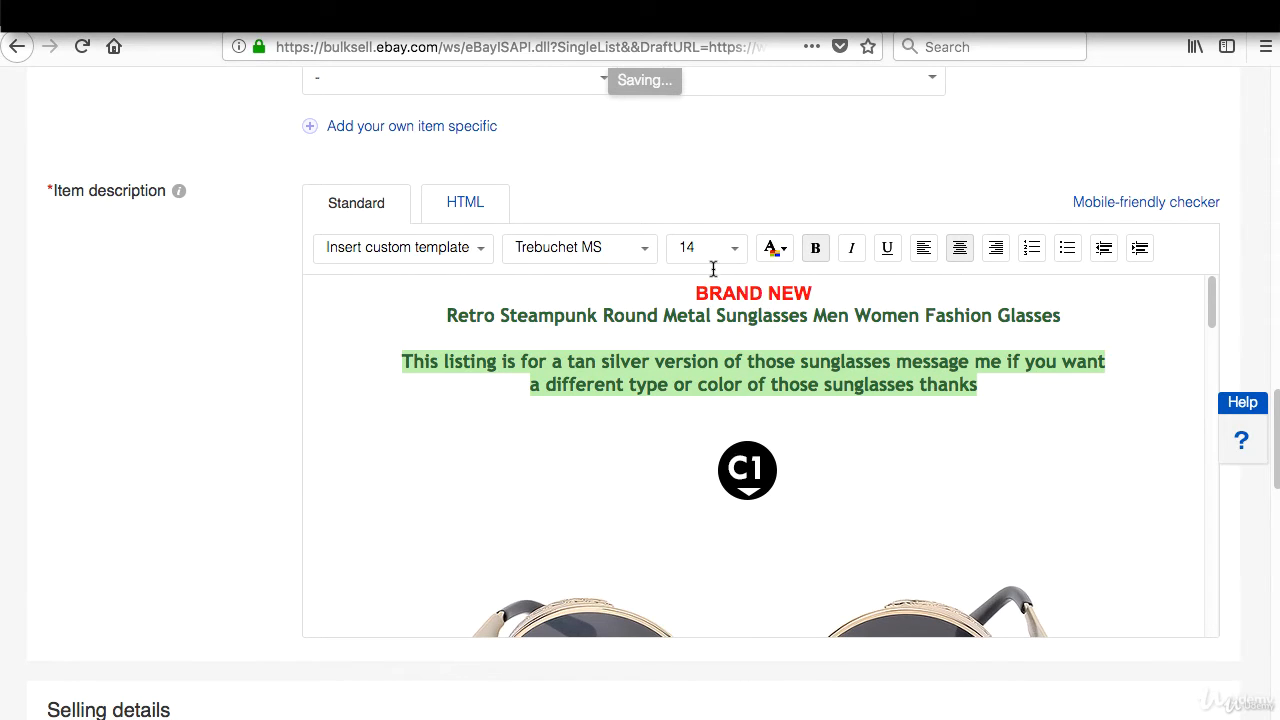
left_click(777, 258)
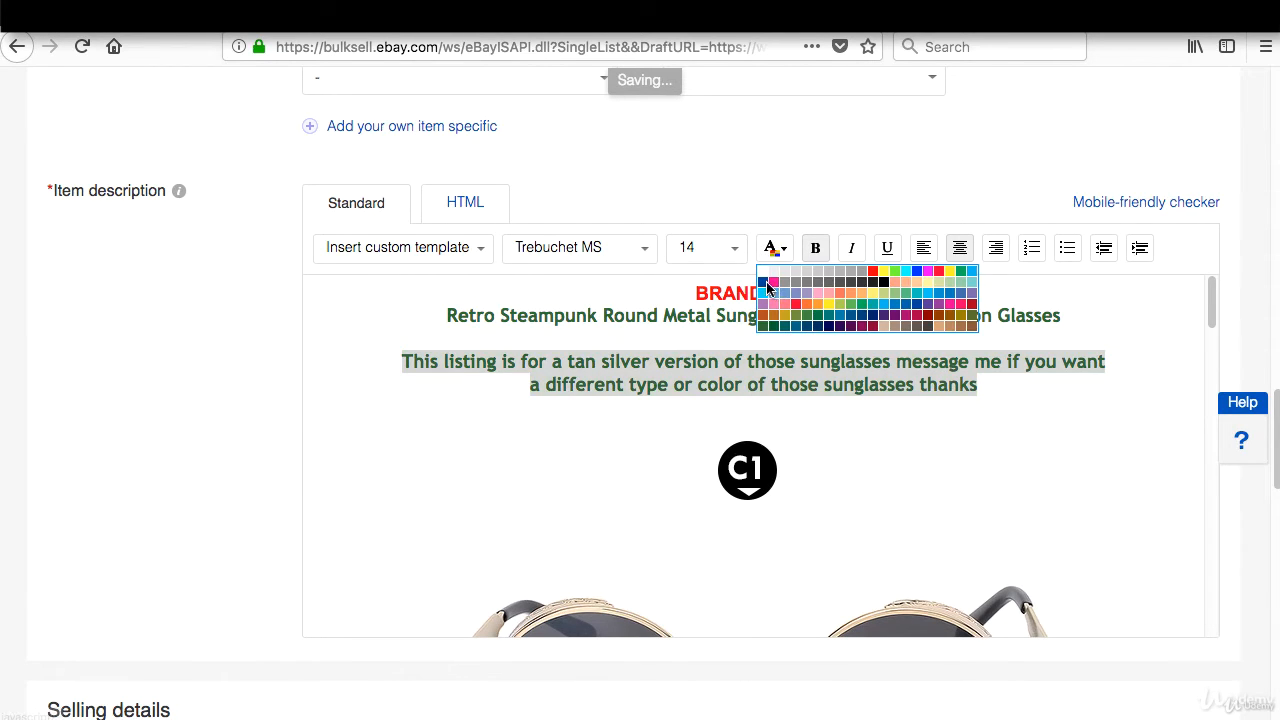
left_click(765, 285)
left_click(727, 257)
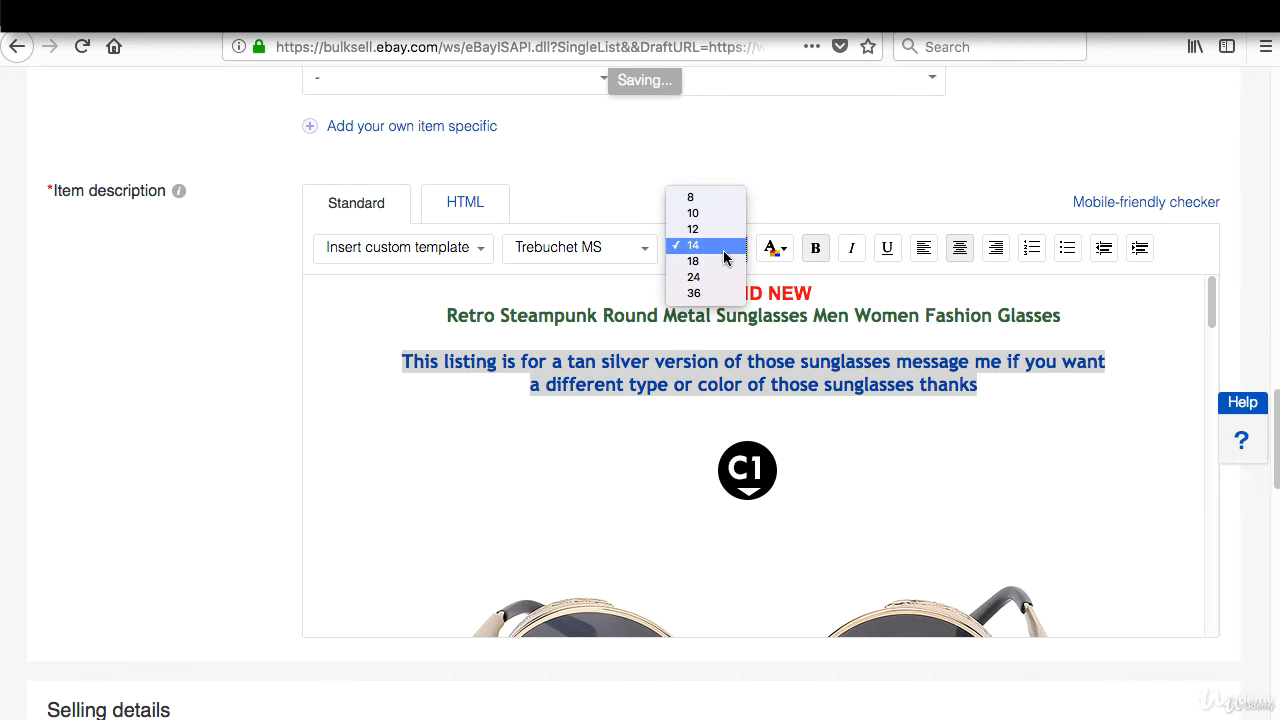
left_click(716, 231)
left_click(627, 252)
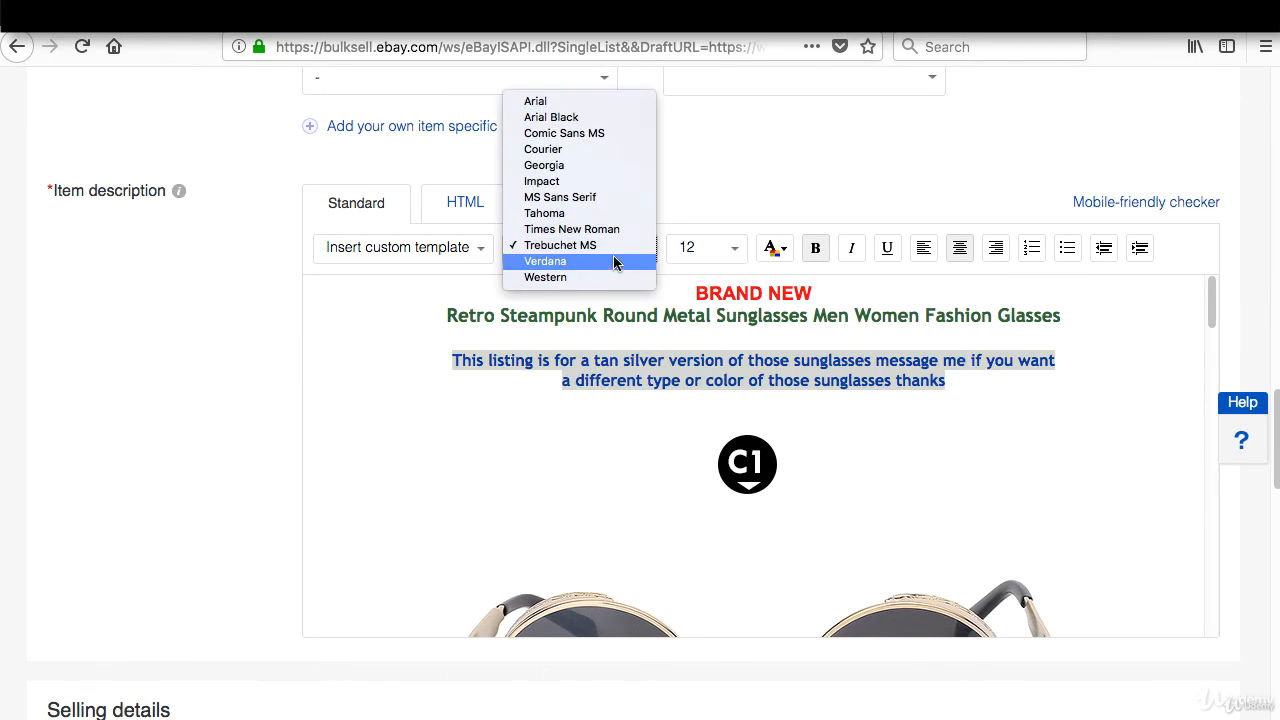
left_click(608, 213)
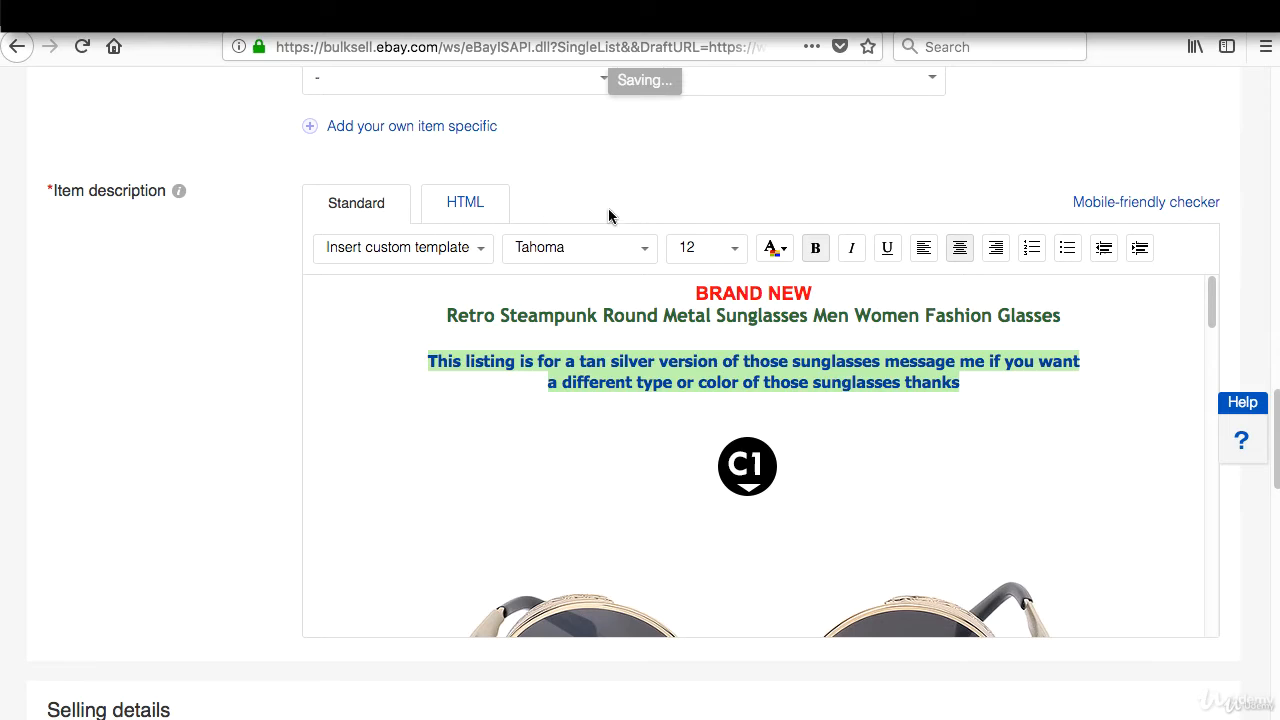
left_click(994, 383)
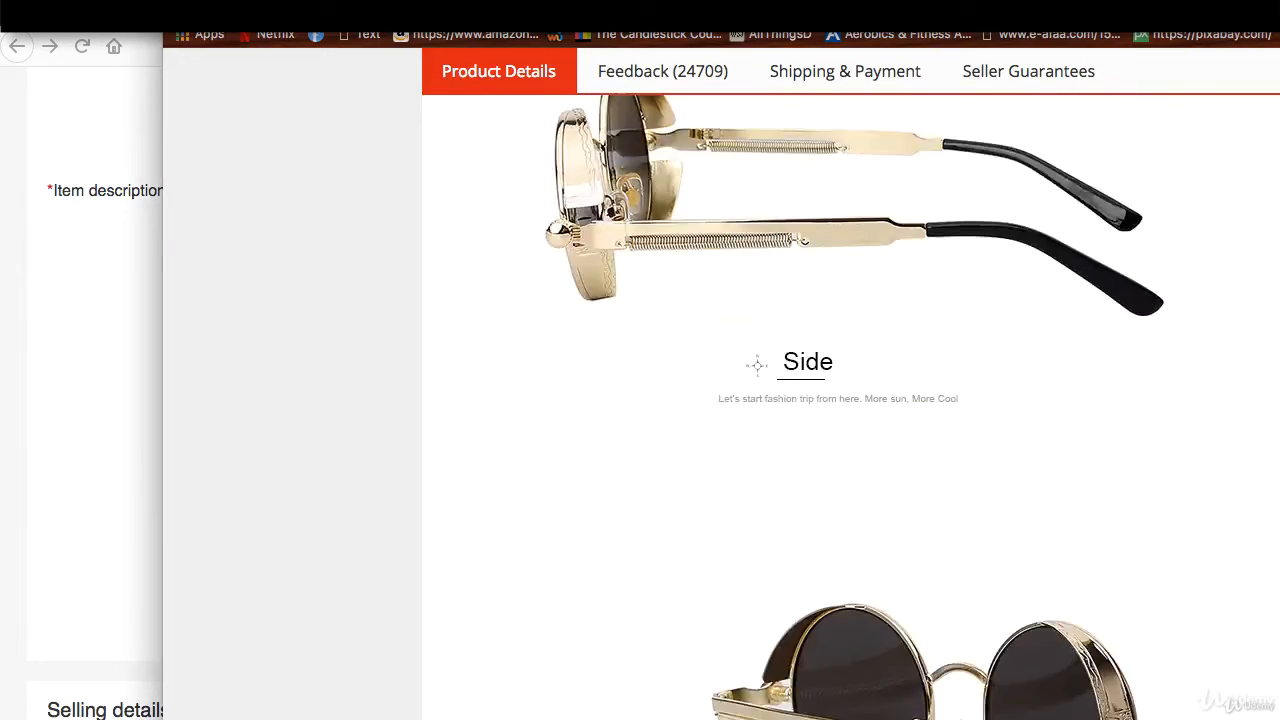
Step: Find the C11 red-lens sunglasses on the AliExpress product page and copy their image
scroll(838, 400, "down", 20)
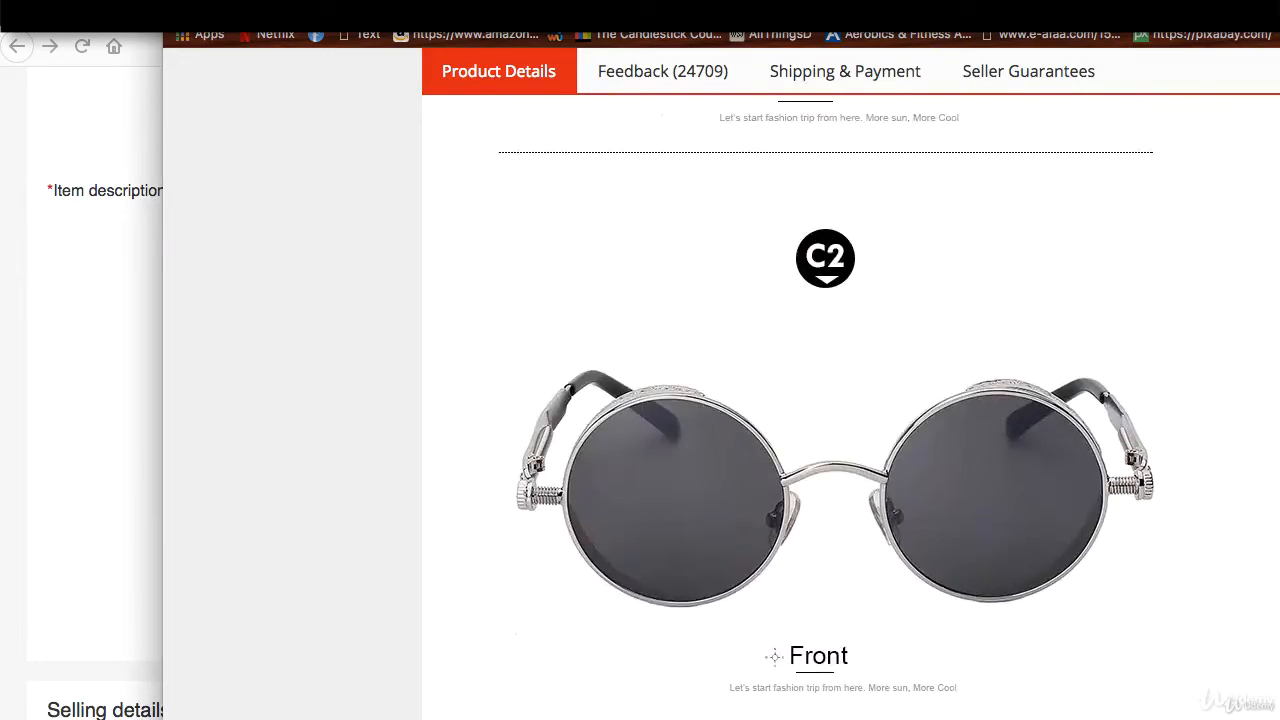
scroll(838, 400, "down", 20)
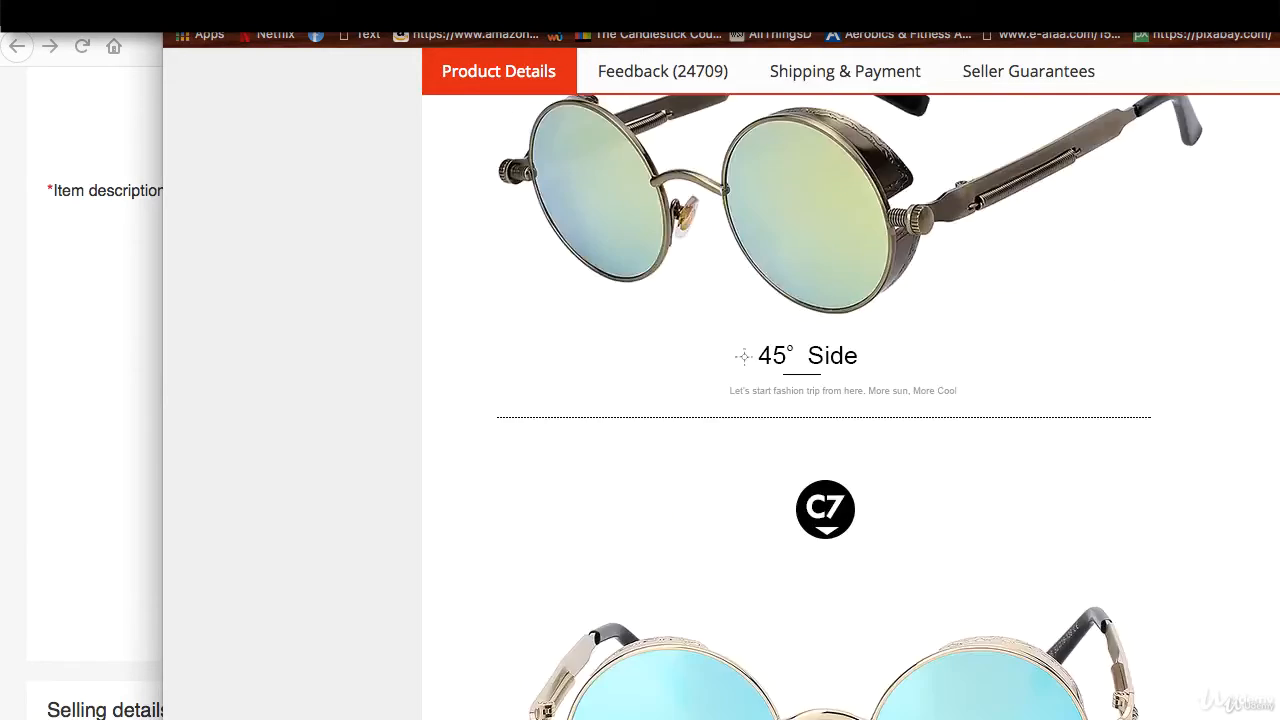
scroll(838, 400, "down", 15)
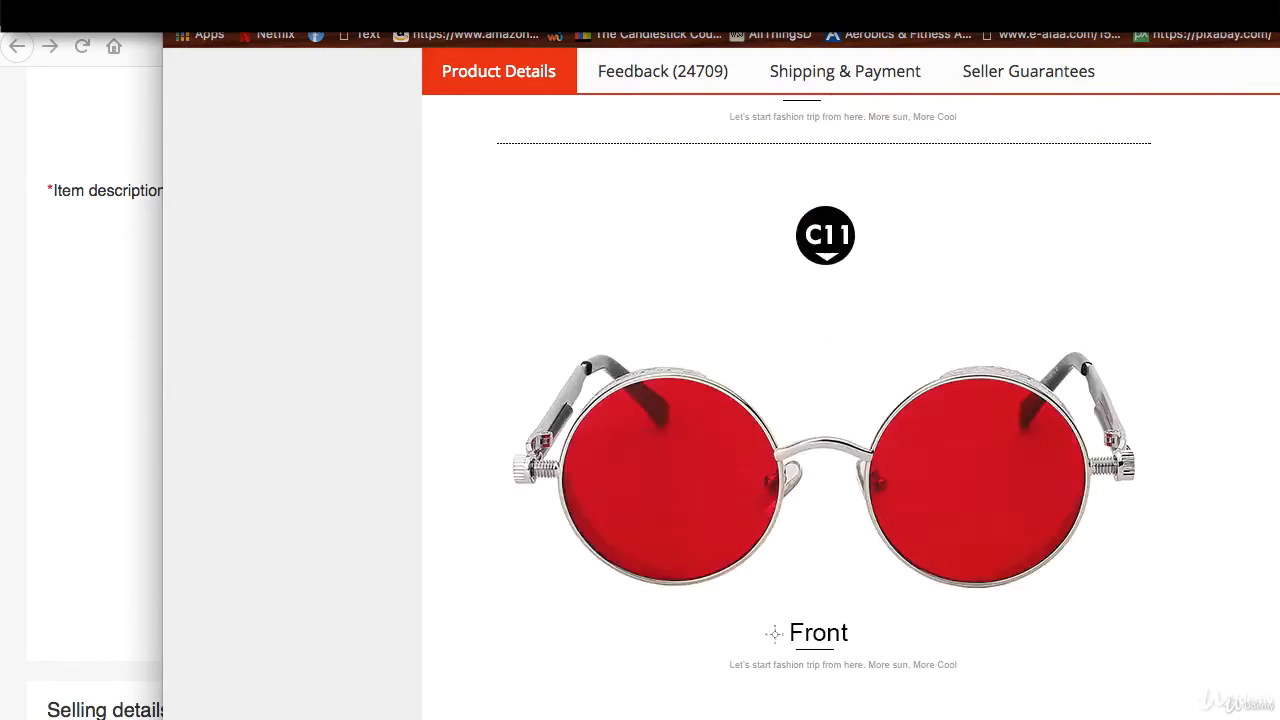
right_click(980, 283)
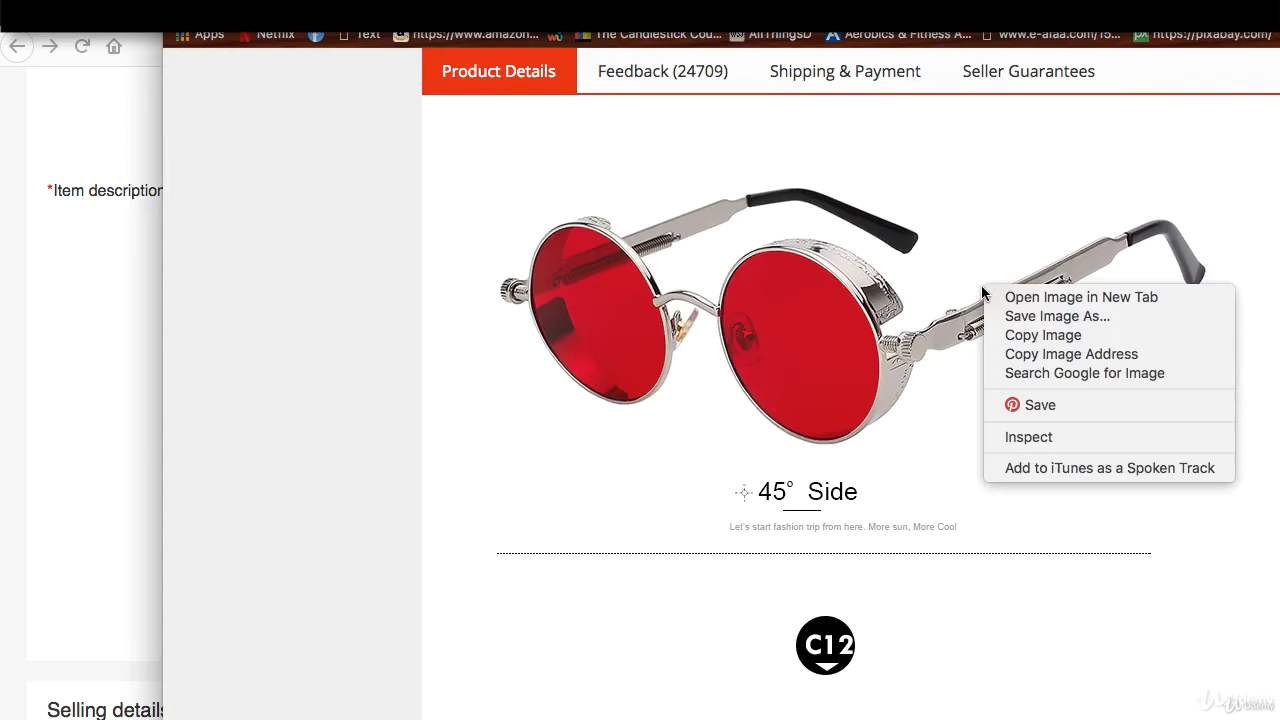
left_click(882, 302)
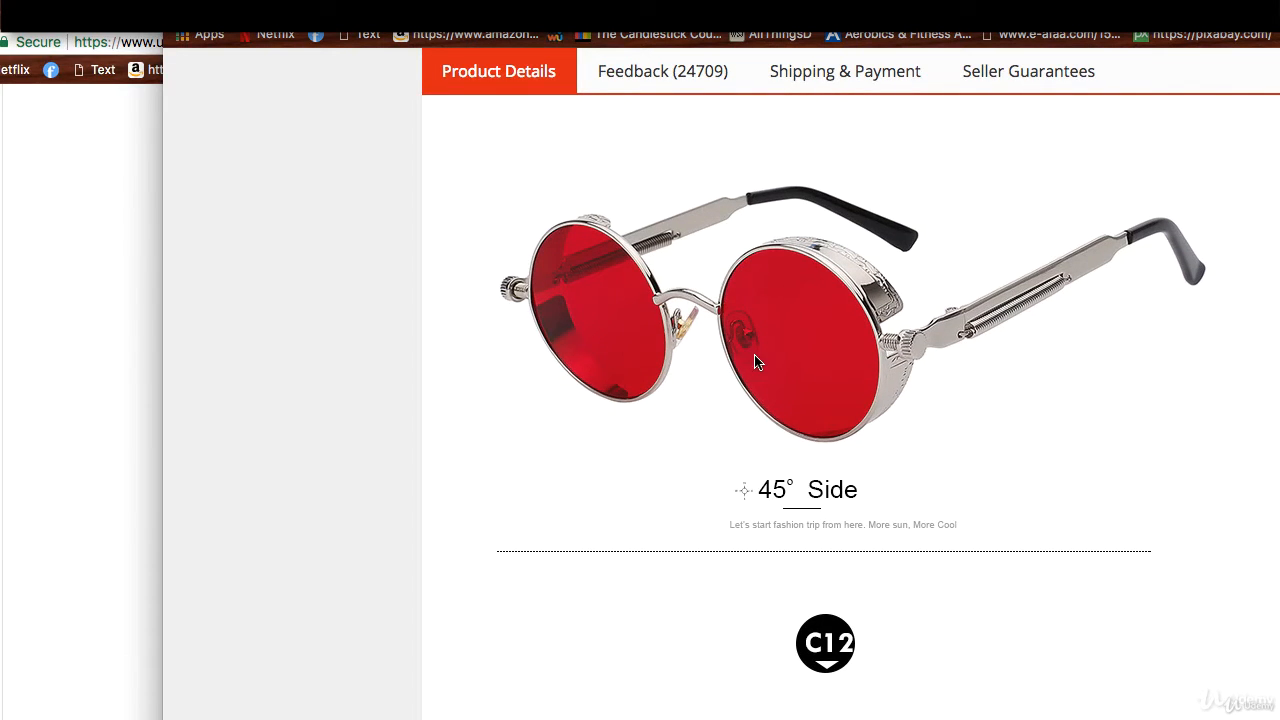
right_click(766, 357)
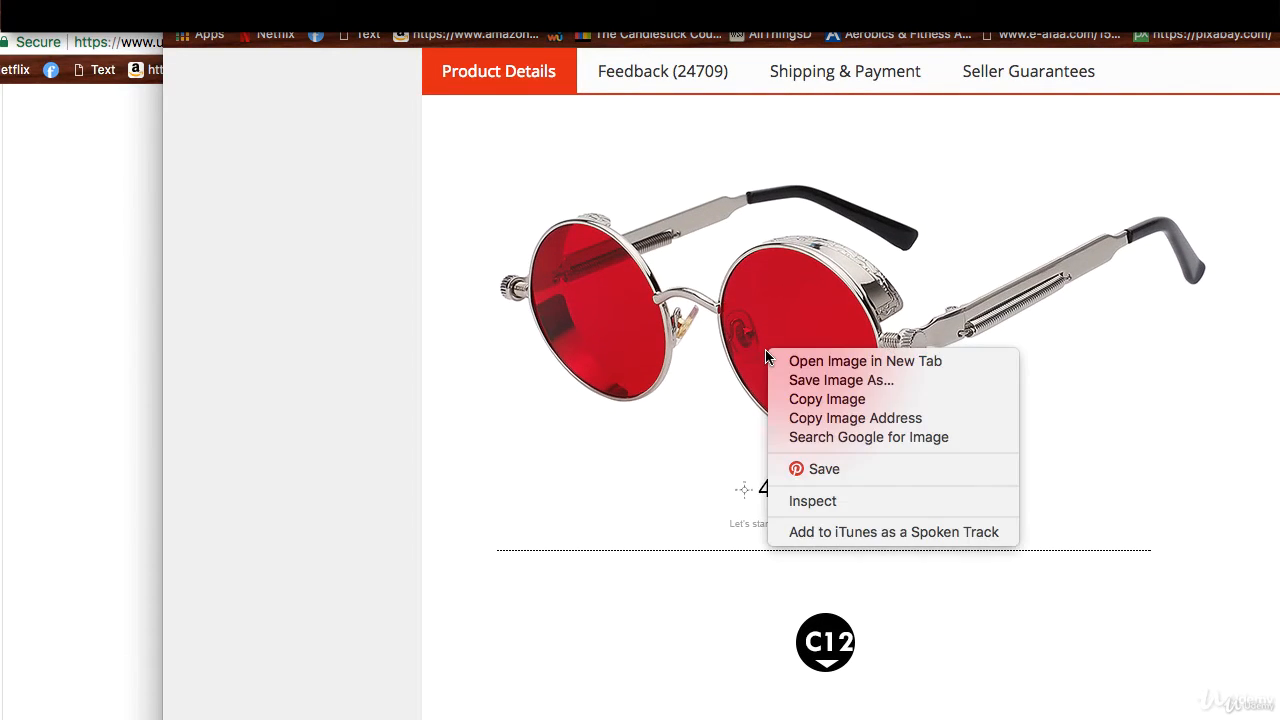
left_click(860, 402)
Step: Save the C11 red-lens sunglasses image to the Desktop as a JPEG image
right_click(930, 242)
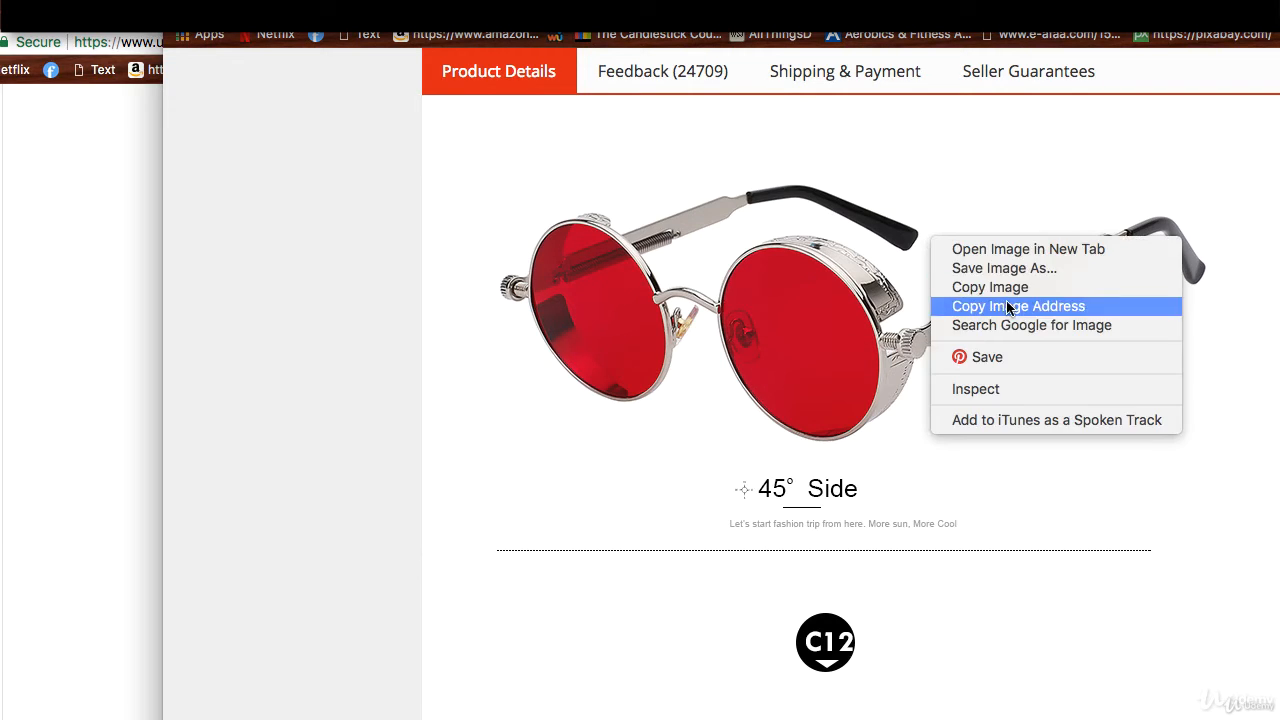
left_click(1004, 268)
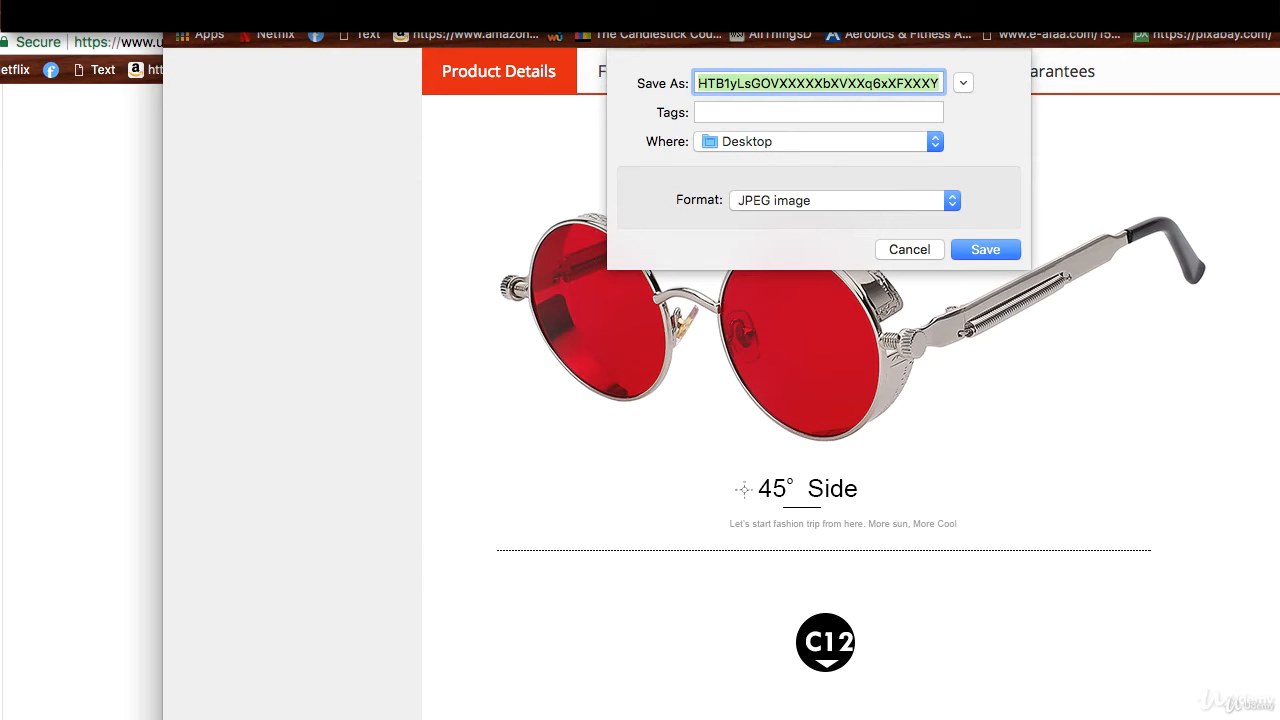
left_click(972, 249)
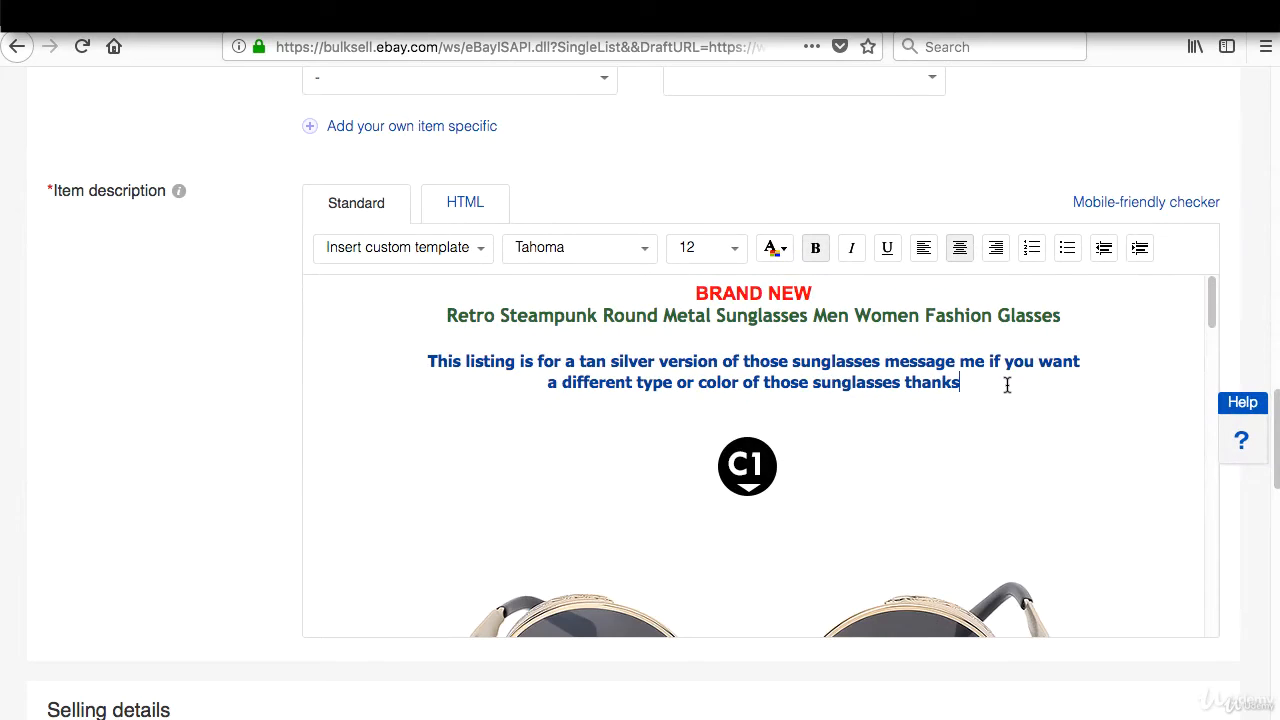
Step: Paste the C11 red-lens sunglasses image into the eBay description, between the tan silver version note and the C1 image
key("Return")
key("Return")
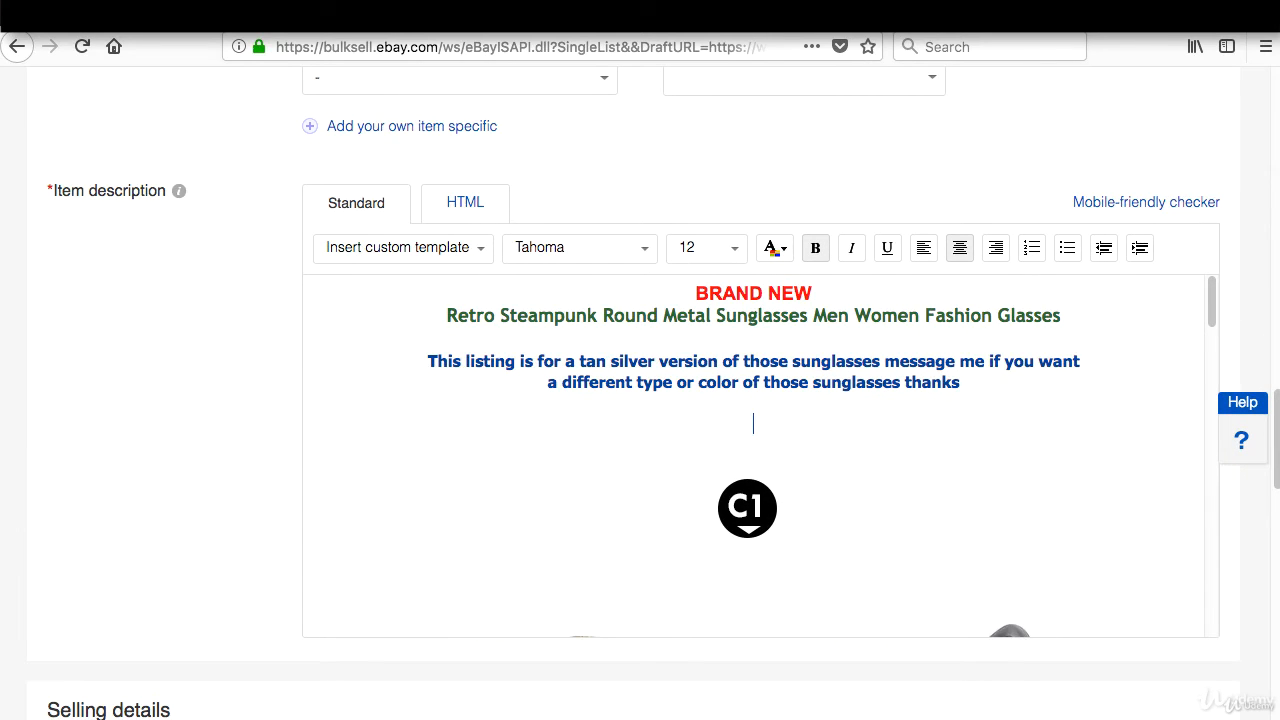
left_click(45, 10)
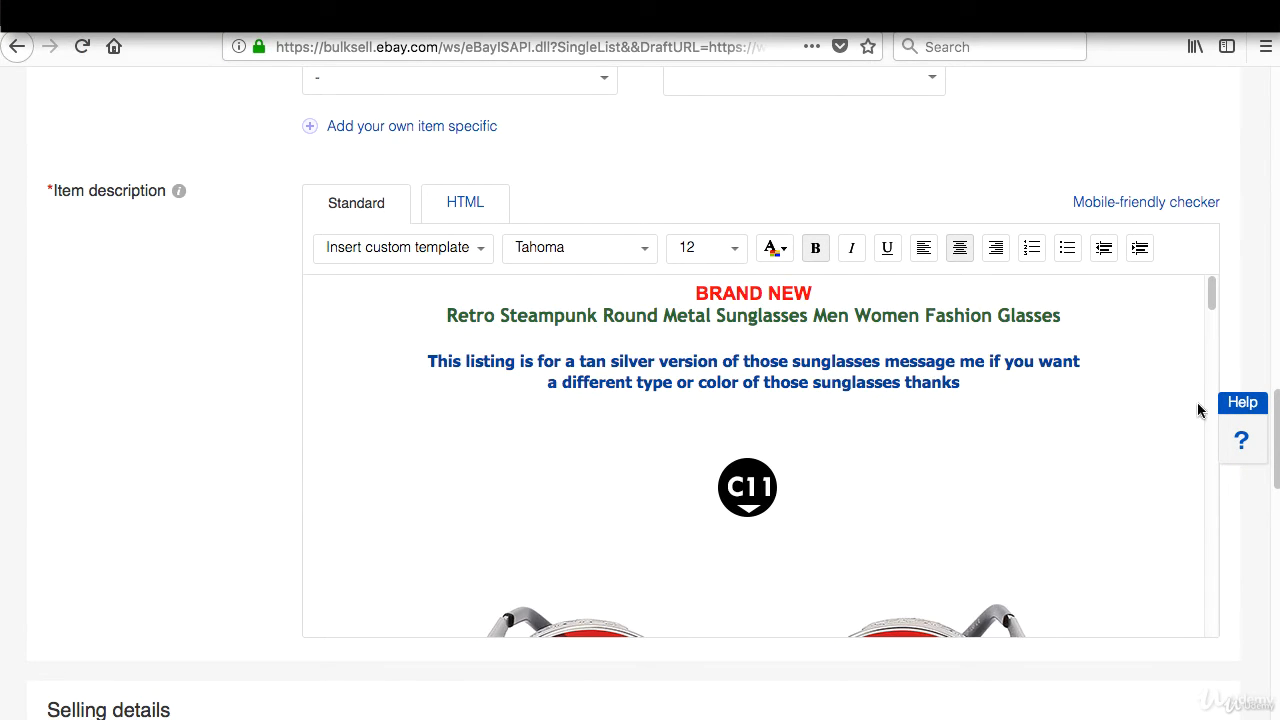
scroll(1218, 297, "down", 10)
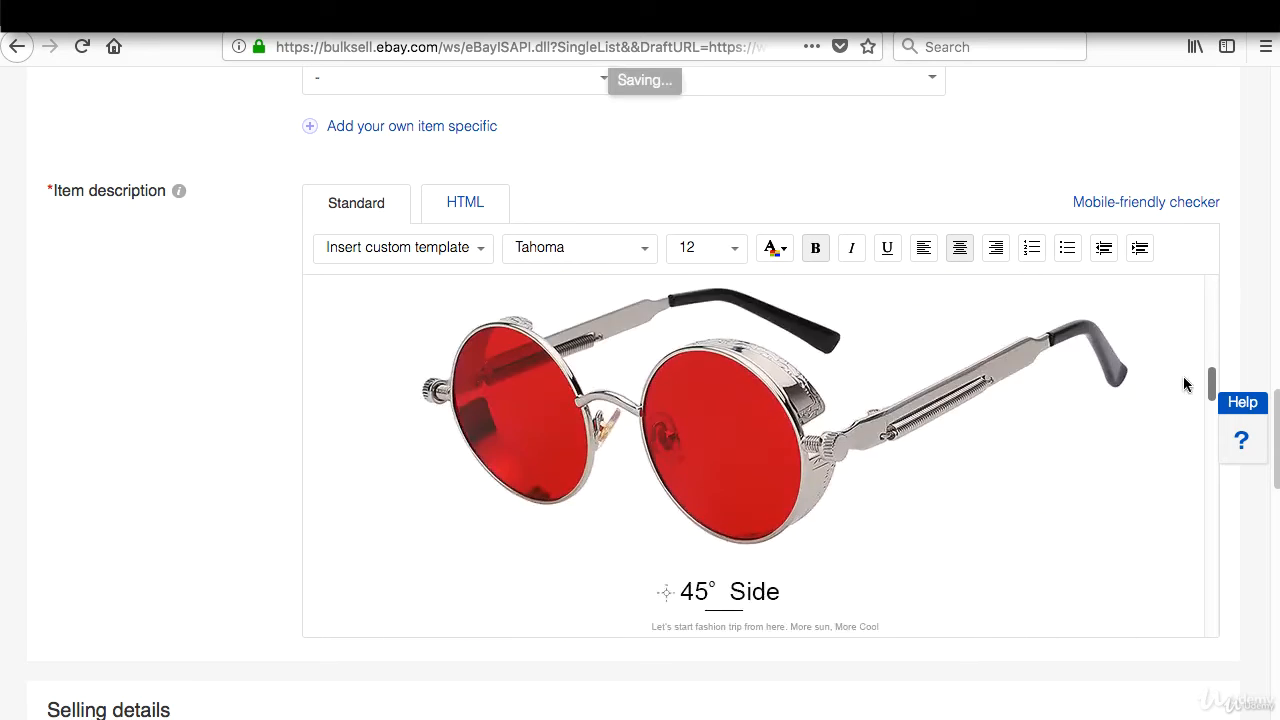
scroll(1189, 330, "up", 10)
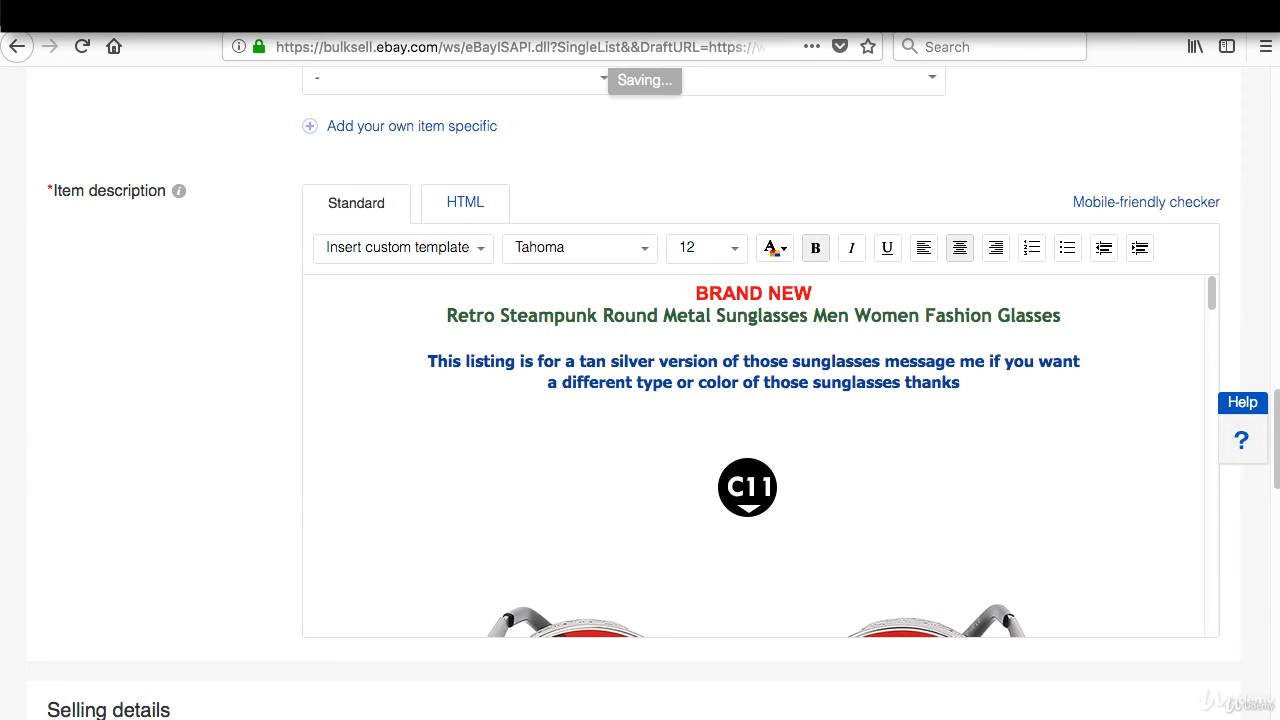
Step: Try Buy It Now prices of 13.98, 7.98 and 12.39 in the selling details
scroll(1257, 492, "down", 5)
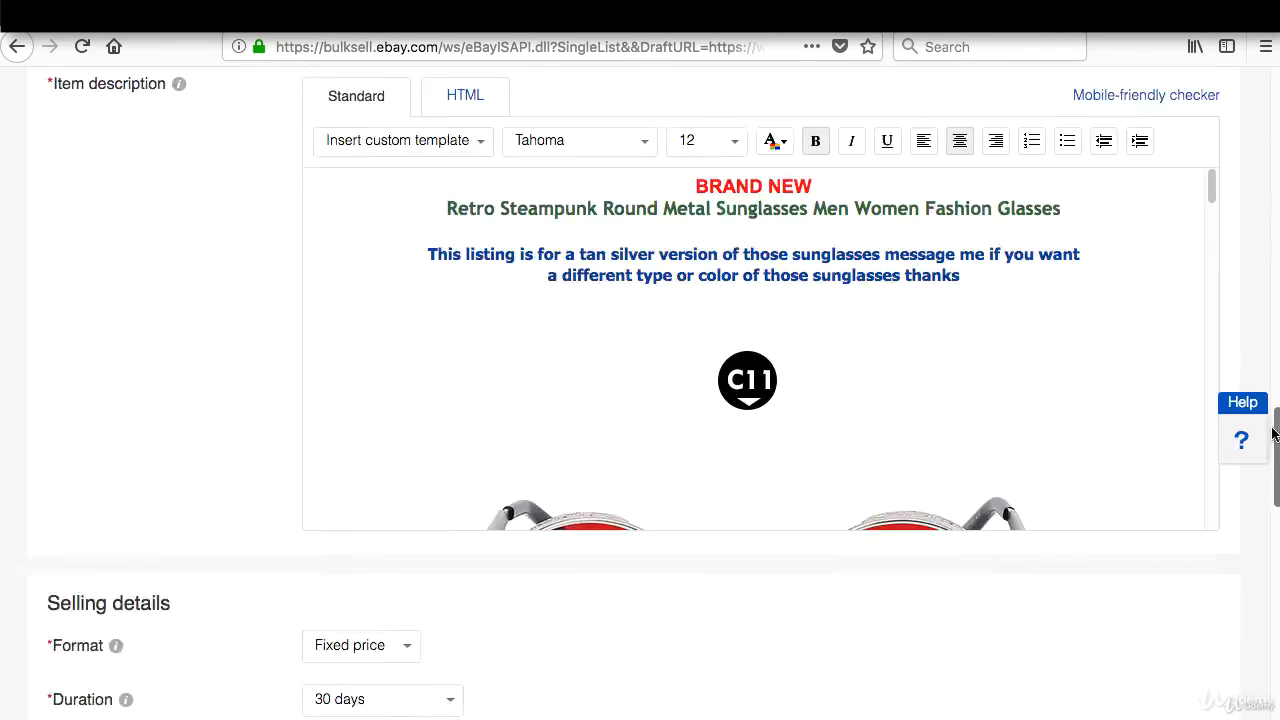
scroll(1257, 492, "down", 3)
left_click(356, 279)
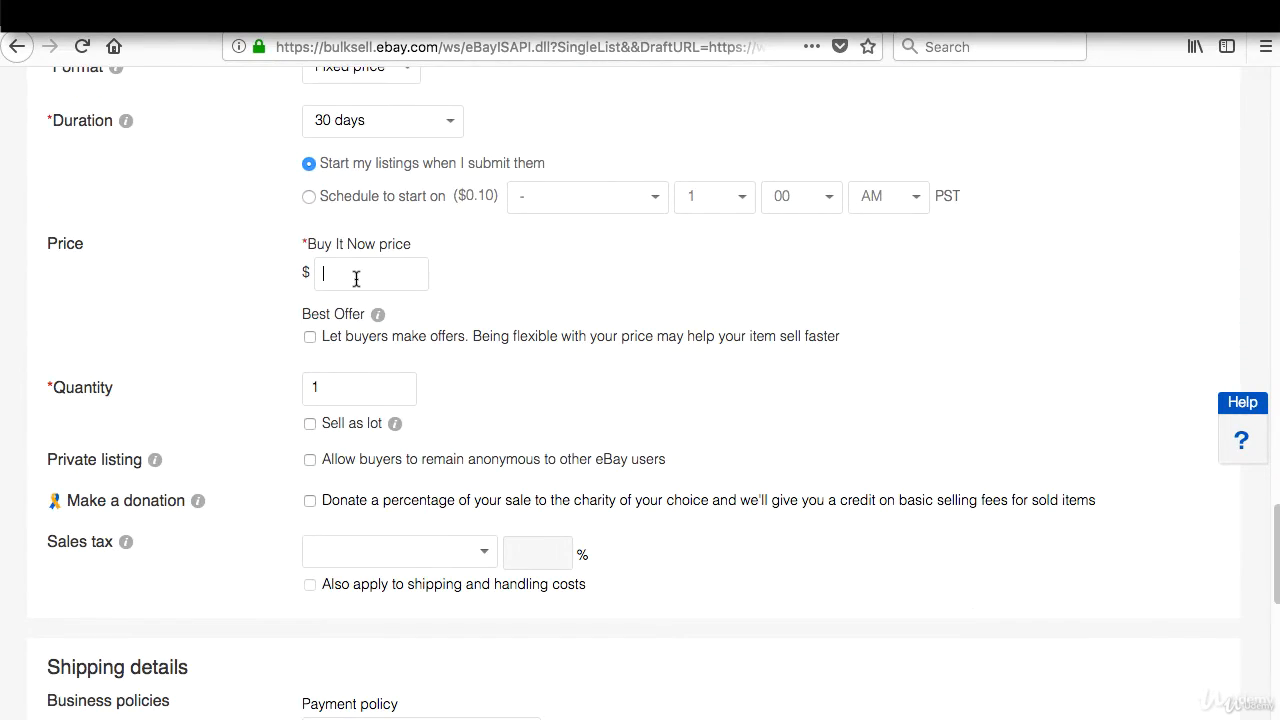
type("13.98")
left_click_drag(362, 273, 315, 264)
left_click(357, 276)
left_click_drag(339, 271, 316, 270)
type("7.98")
left_click_drag(363, 277, 300, 267)
type("12.39")
Step: Set the Buy It Now price to $15.98
scroll(553, 316, "down", 1)
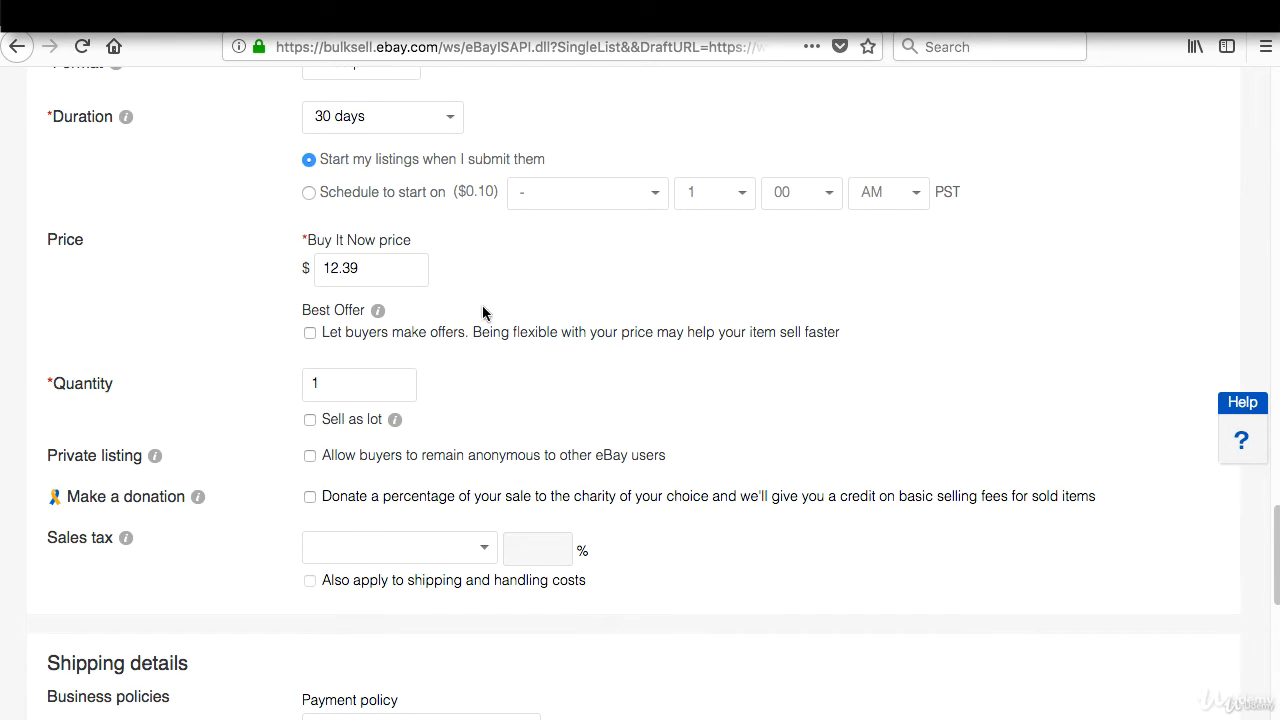
left_click(339, 268)
key("BackSpace")
type("5")
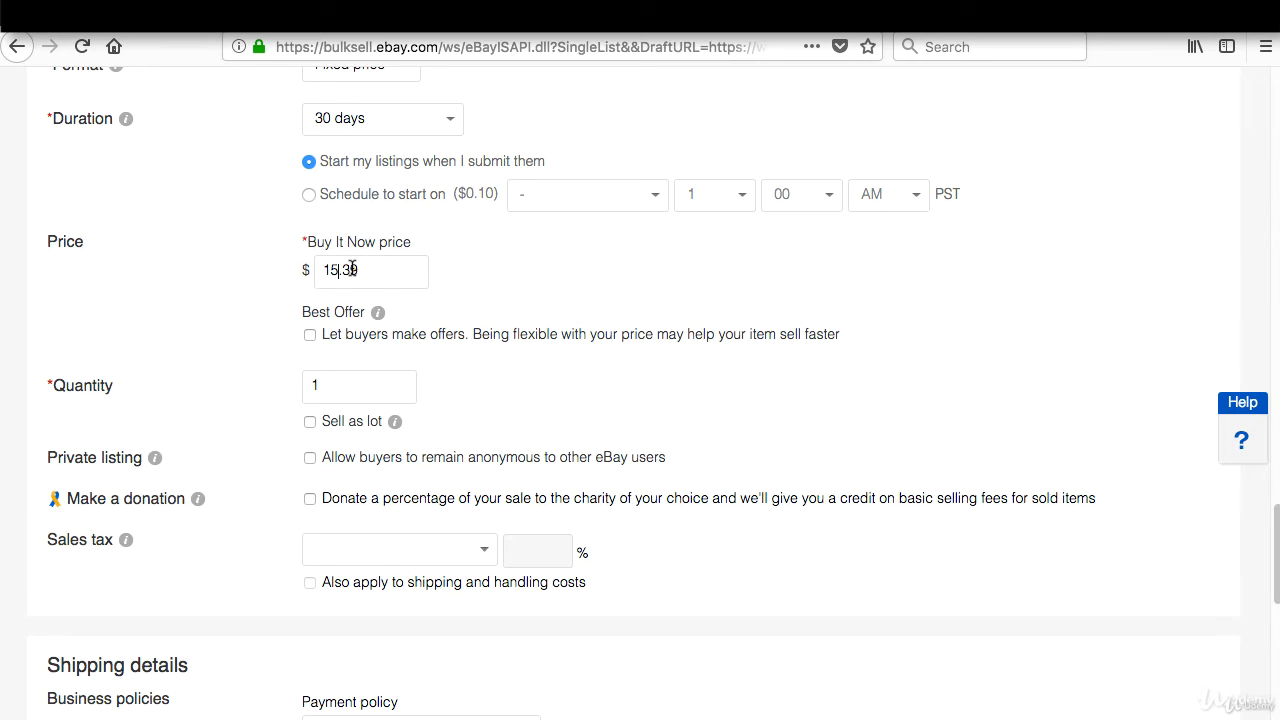
left_click_drag(344, 269, 369, 270)
type("98")
scroll(634, 393, "down", 1)
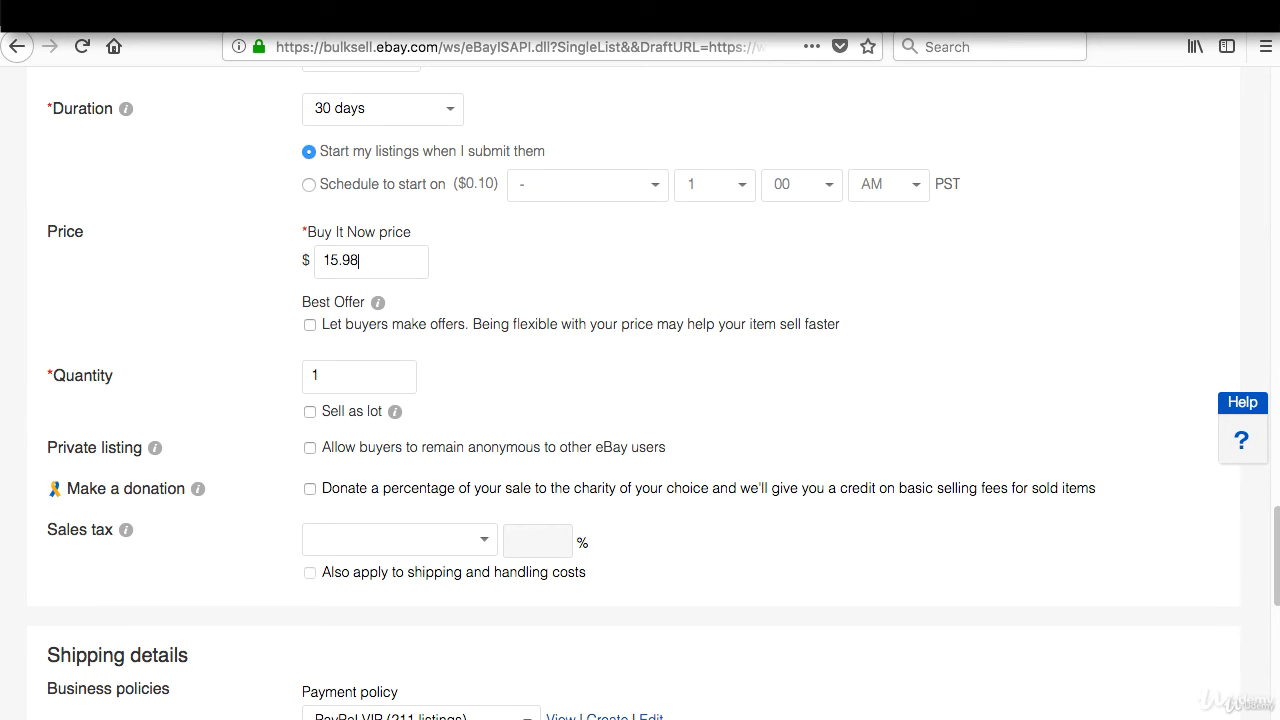
scroll(366, 269, "up", 1)
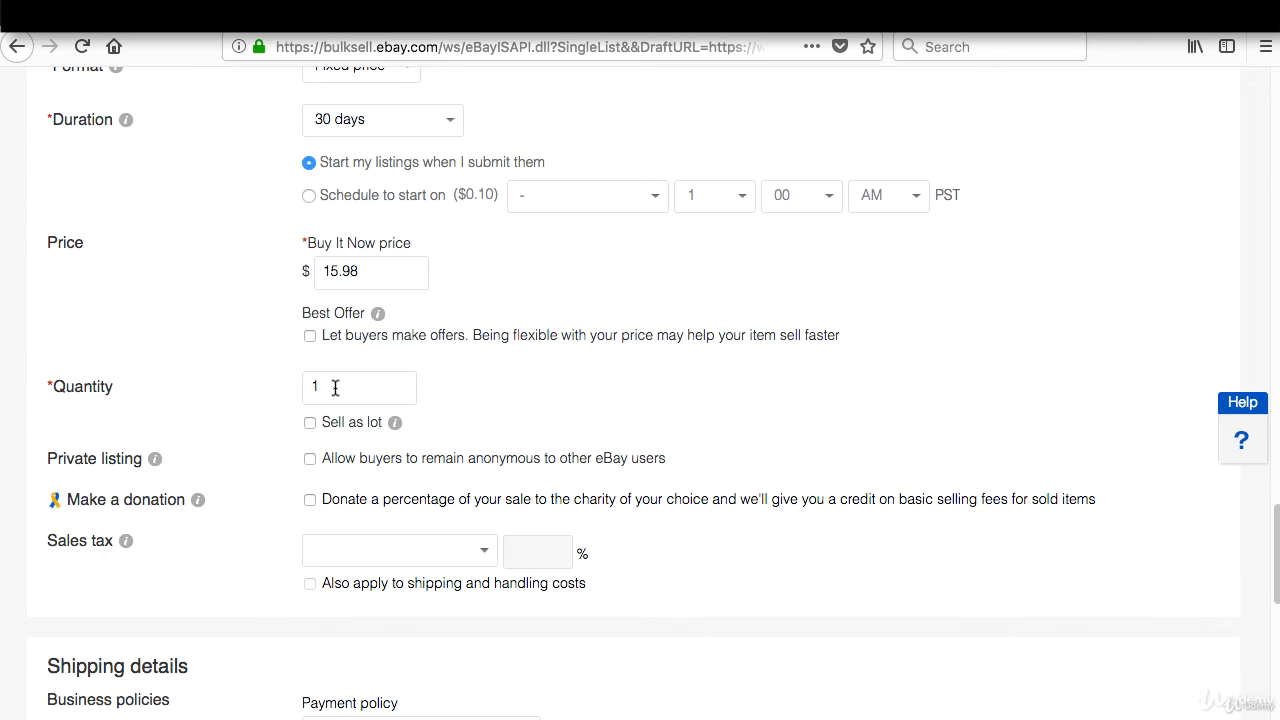
Step: Switch to AliExpress, open the shopping cart and start buying the round metal sunglasses from their seller
scroll(335, 388, "down", 2)
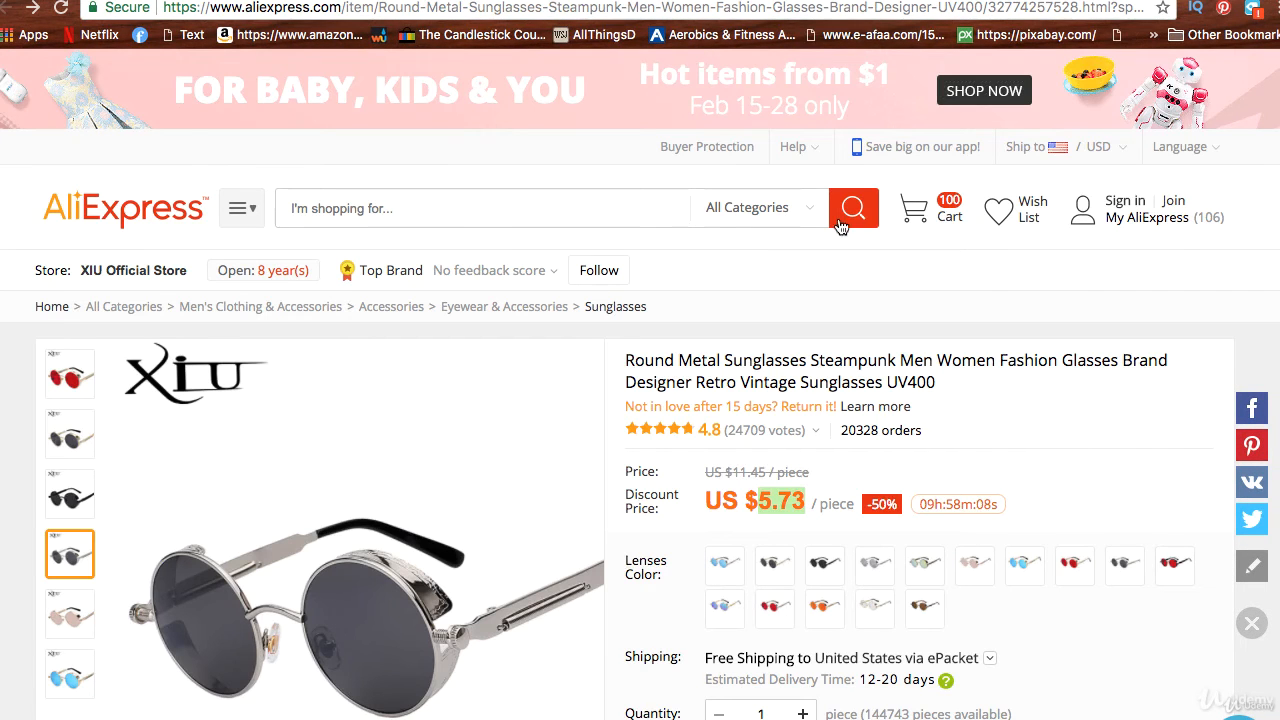
left_click(946, 222)
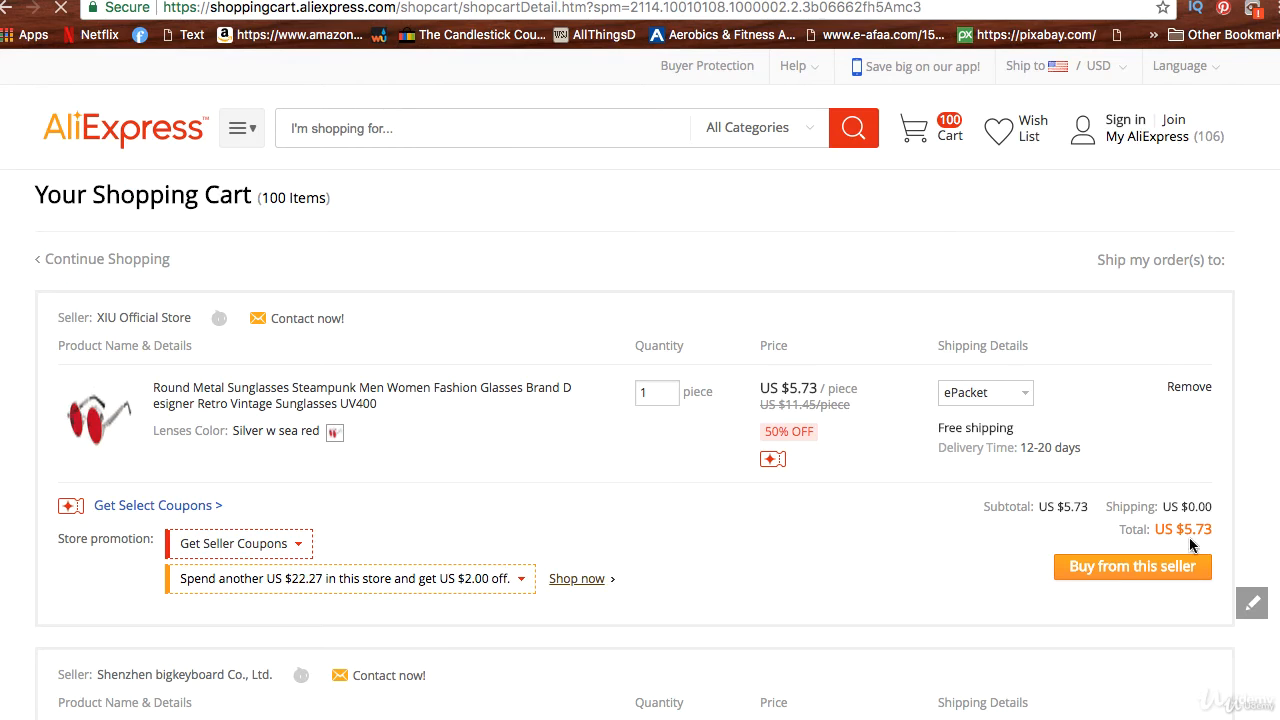
left_click(1125, 575)
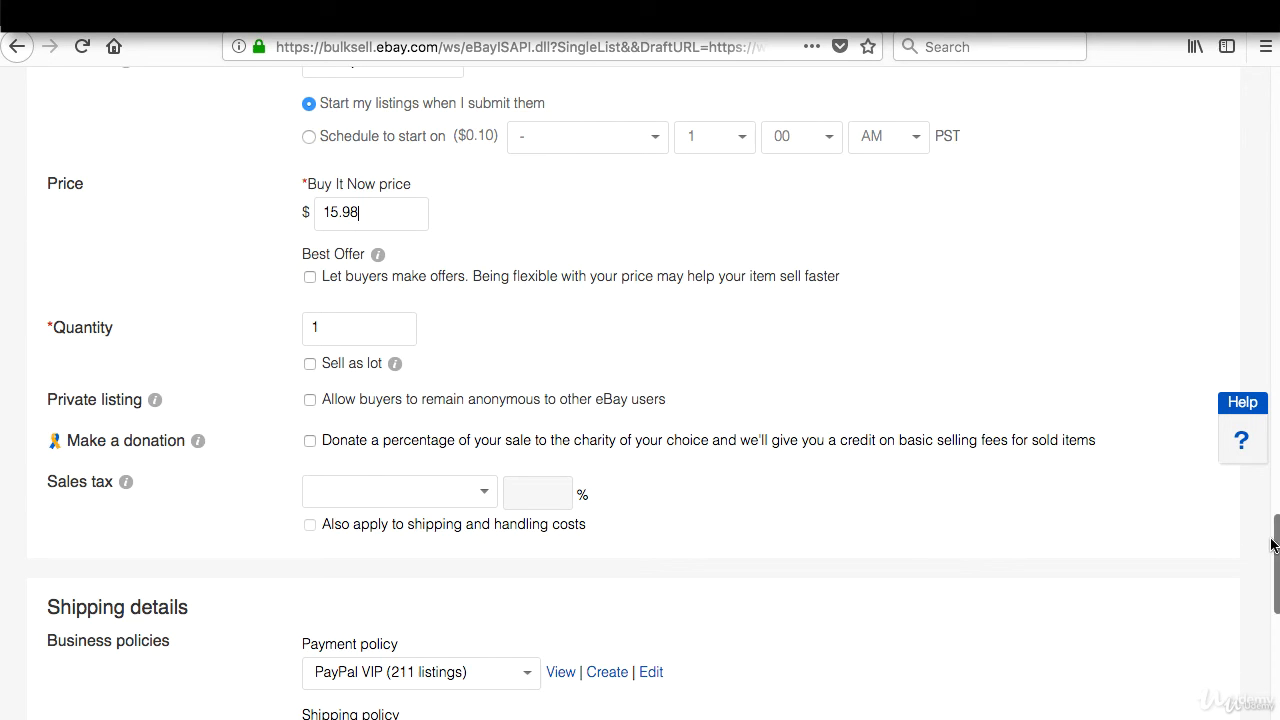
left_click_drag(1275, 540, 1275, 418)
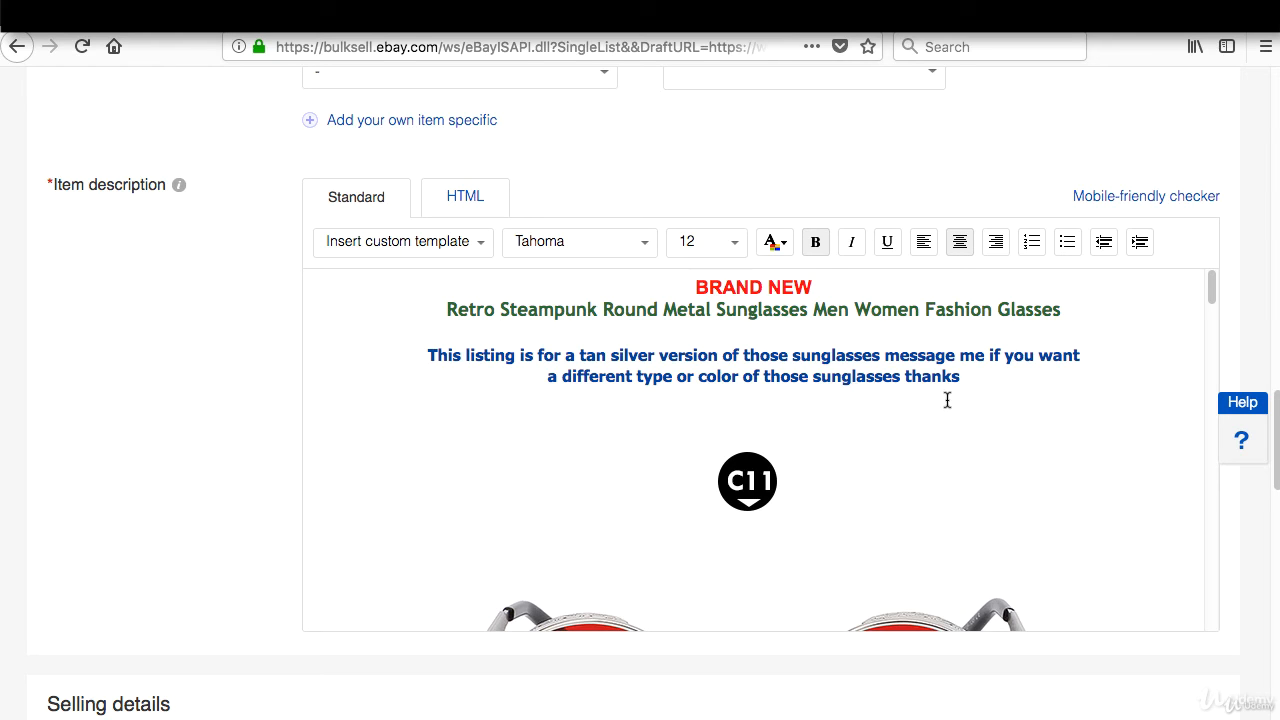
left_click(824, 293)
type("SH")
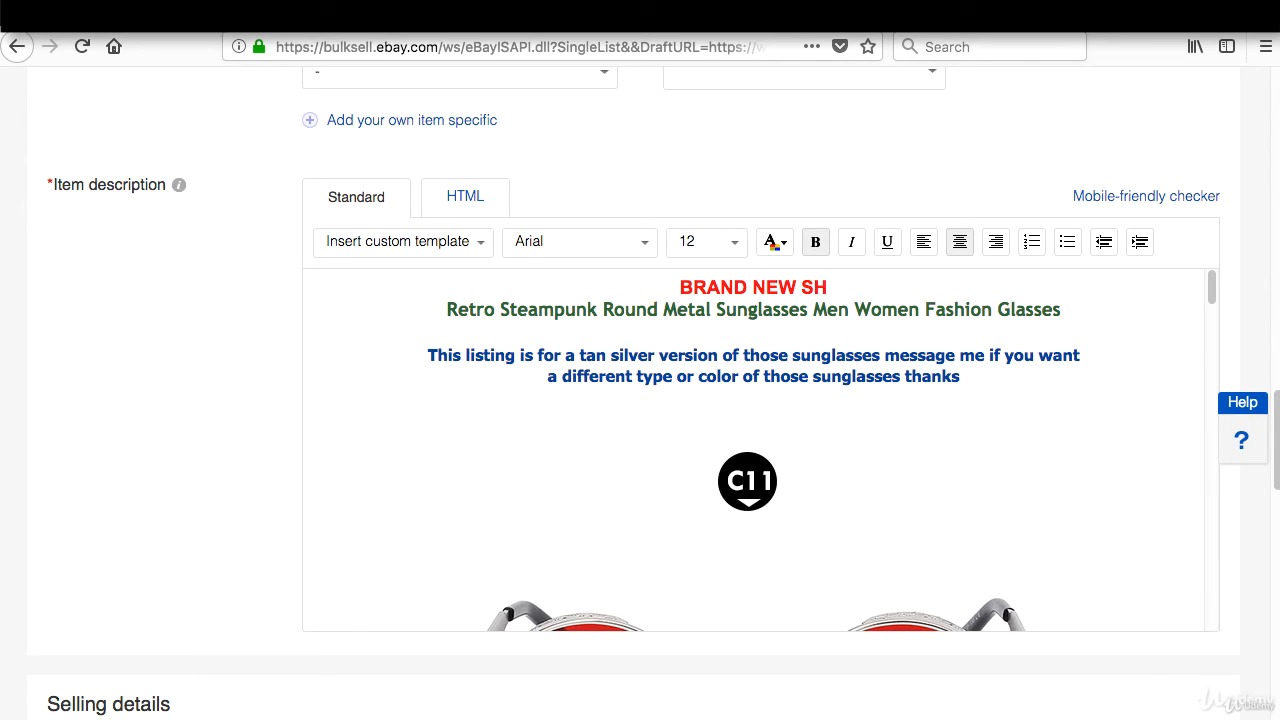
key("BackSpace")
key("BackSpace")
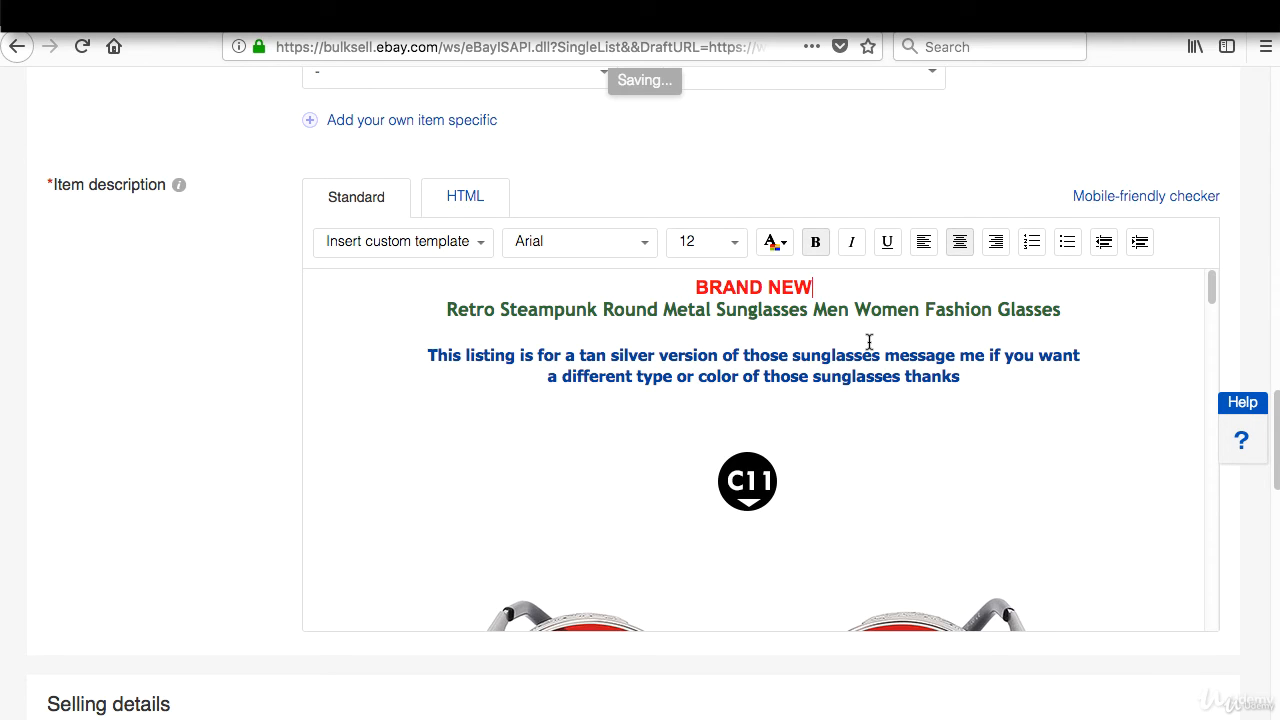
Step: Add the line "NOTE: Item takes about 12-20 business days to ship to you from the factory" below the tan silver version note
left_click(1006, 380)
key("Return")
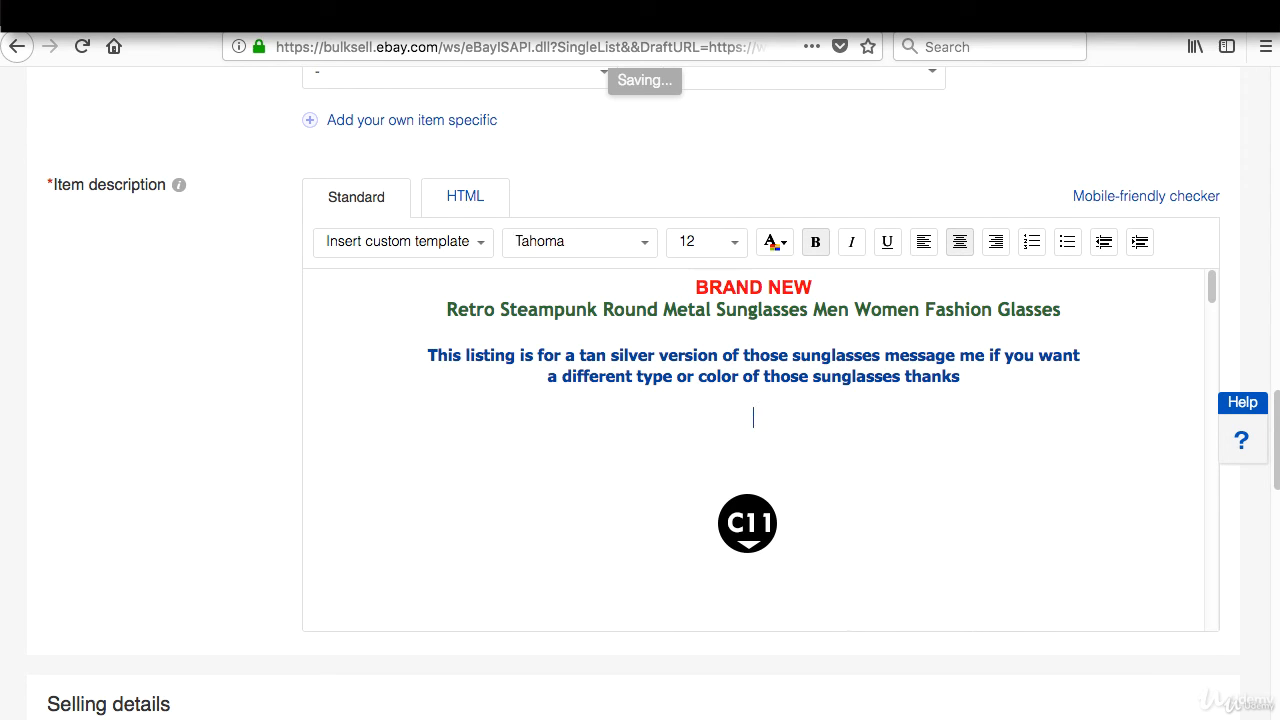
type("NOTE: Item takes about 12-20 business days to ship to you from the factory")
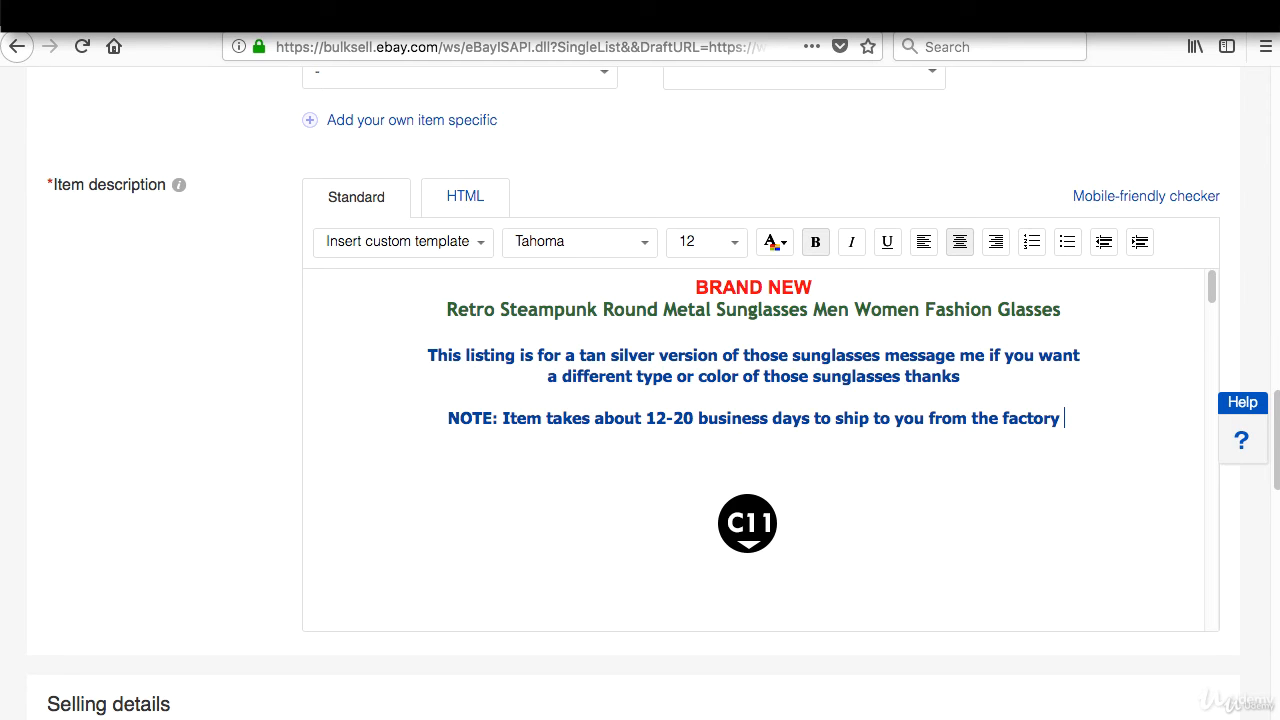
Step: Color the shipping-time note in the item description red
triple_click(924, 418)
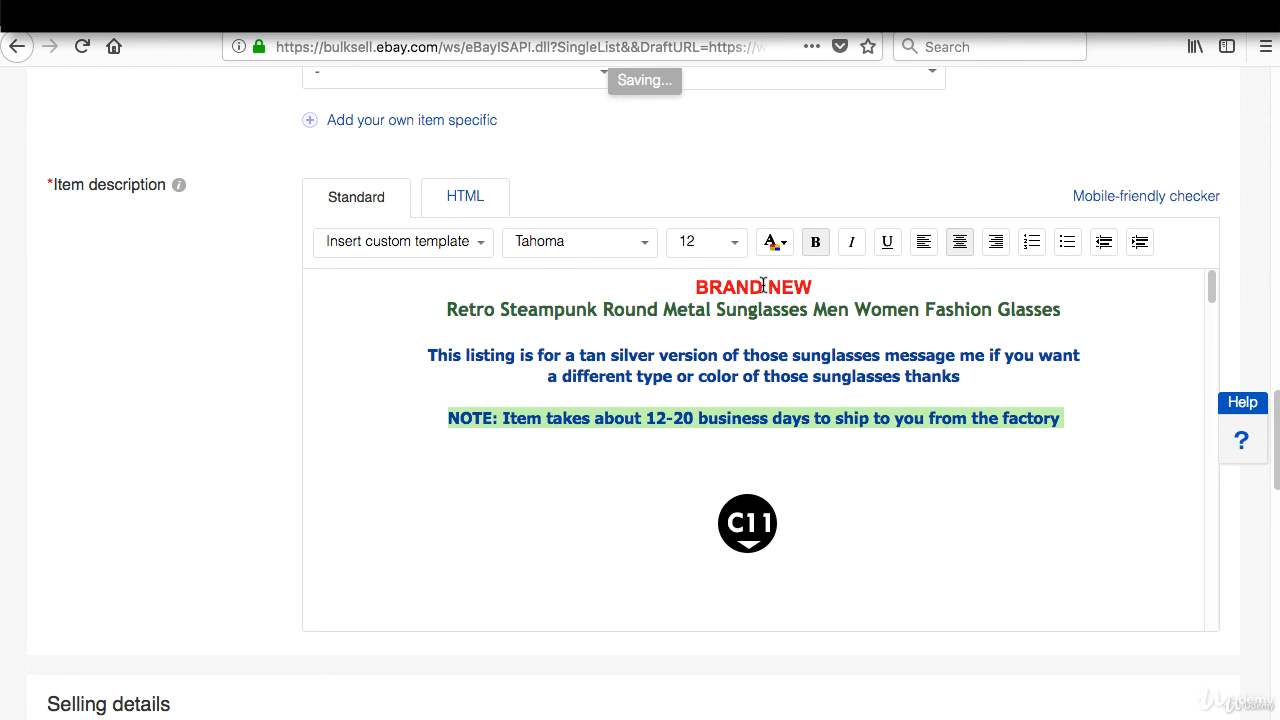
left_click(779, 250)
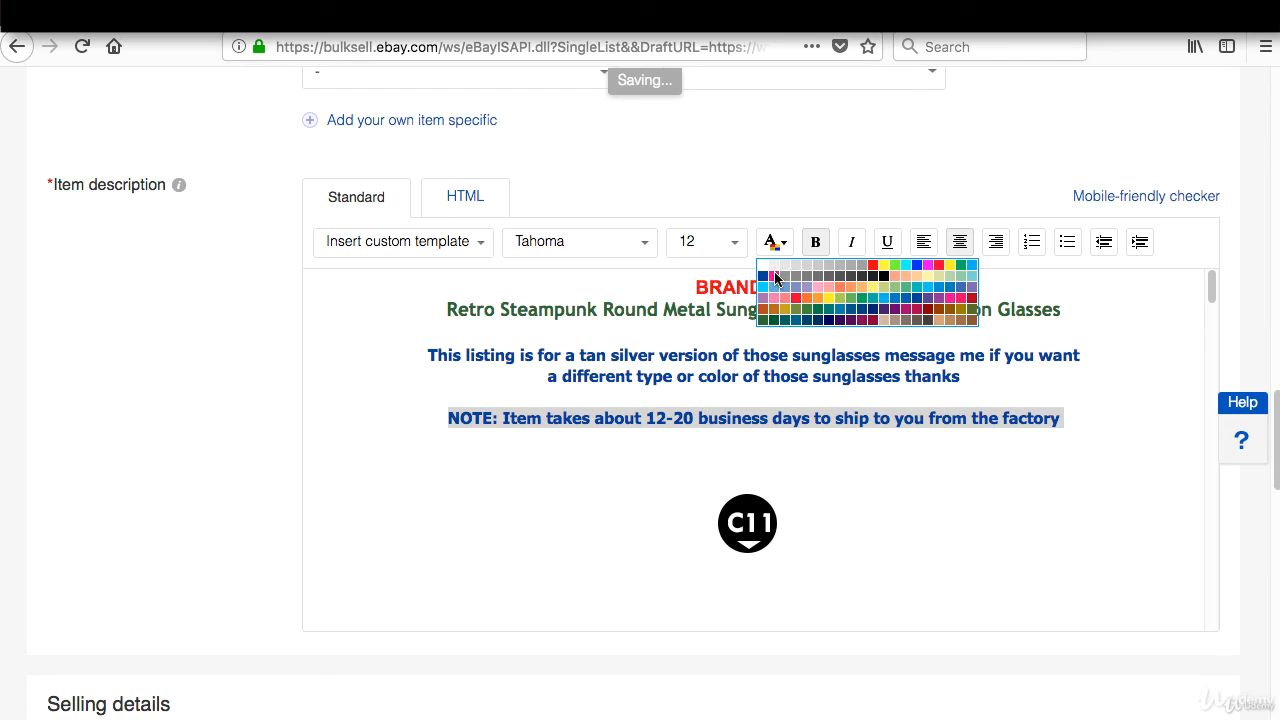
left_click(873, 264)
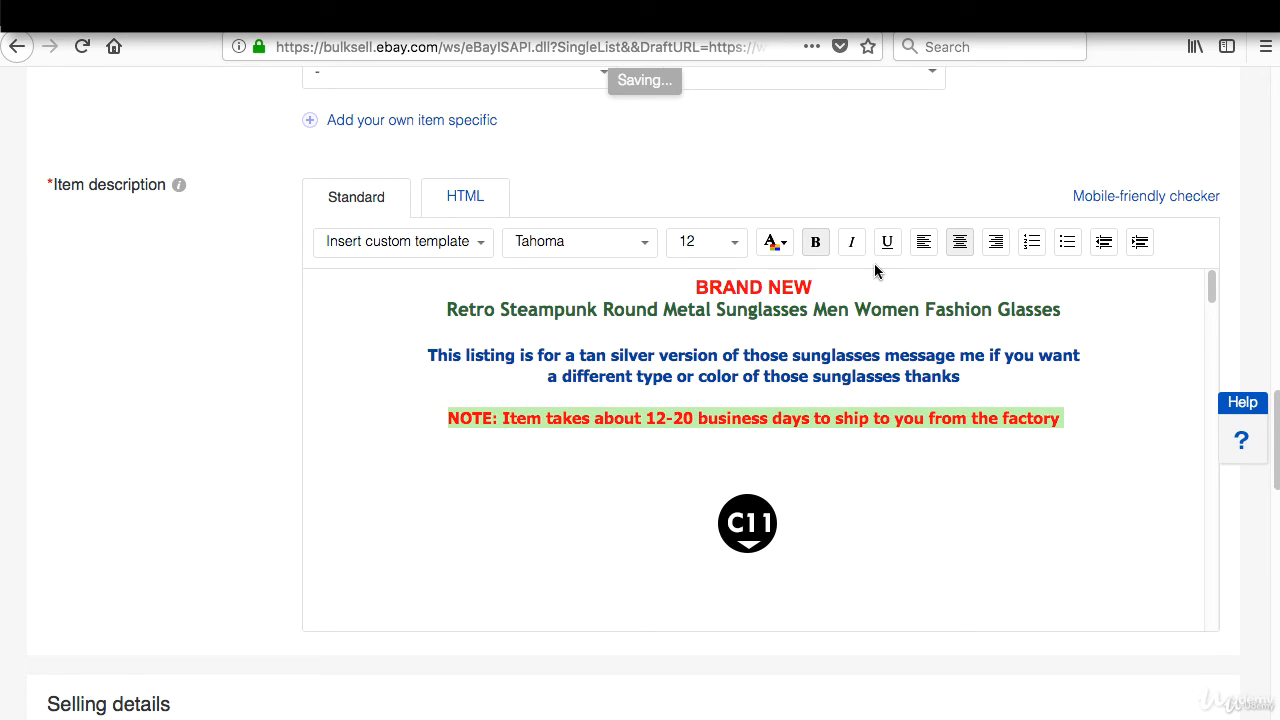
left_click(1045, 389)
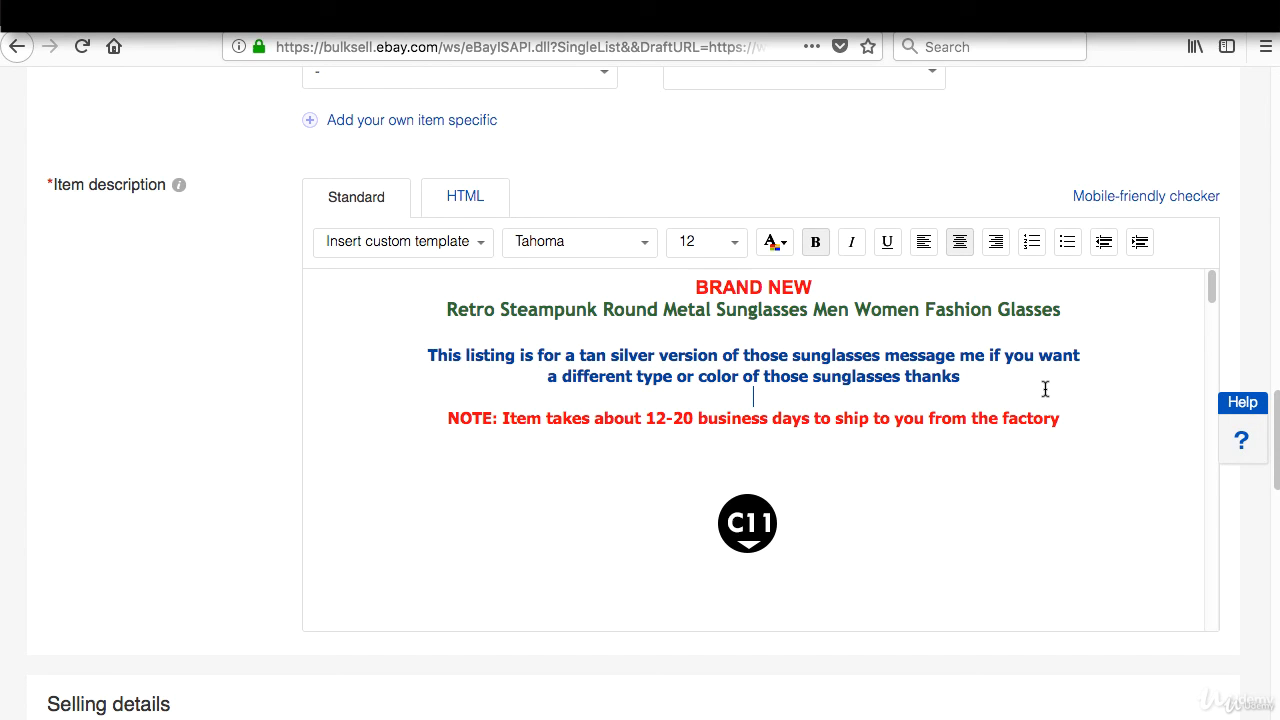
Step: Select the whole red shipping-time note in the item description
double_click(901, 419)
triple_click(901, 419)
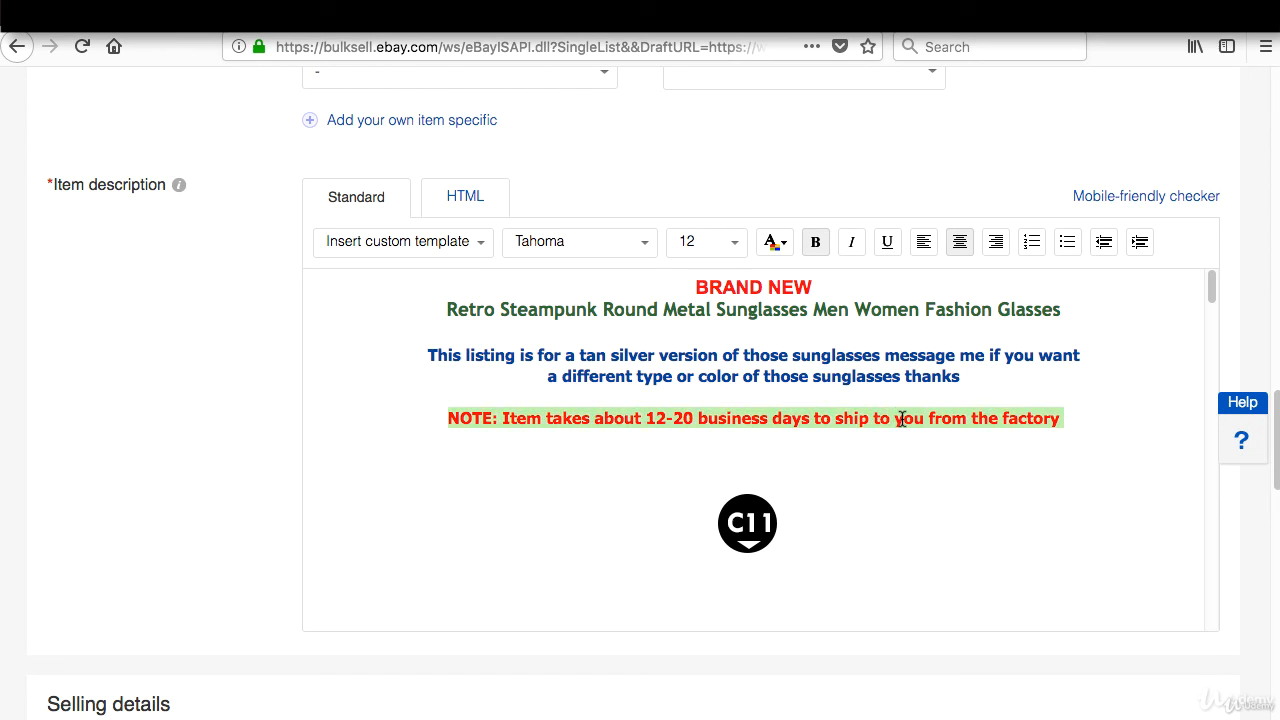